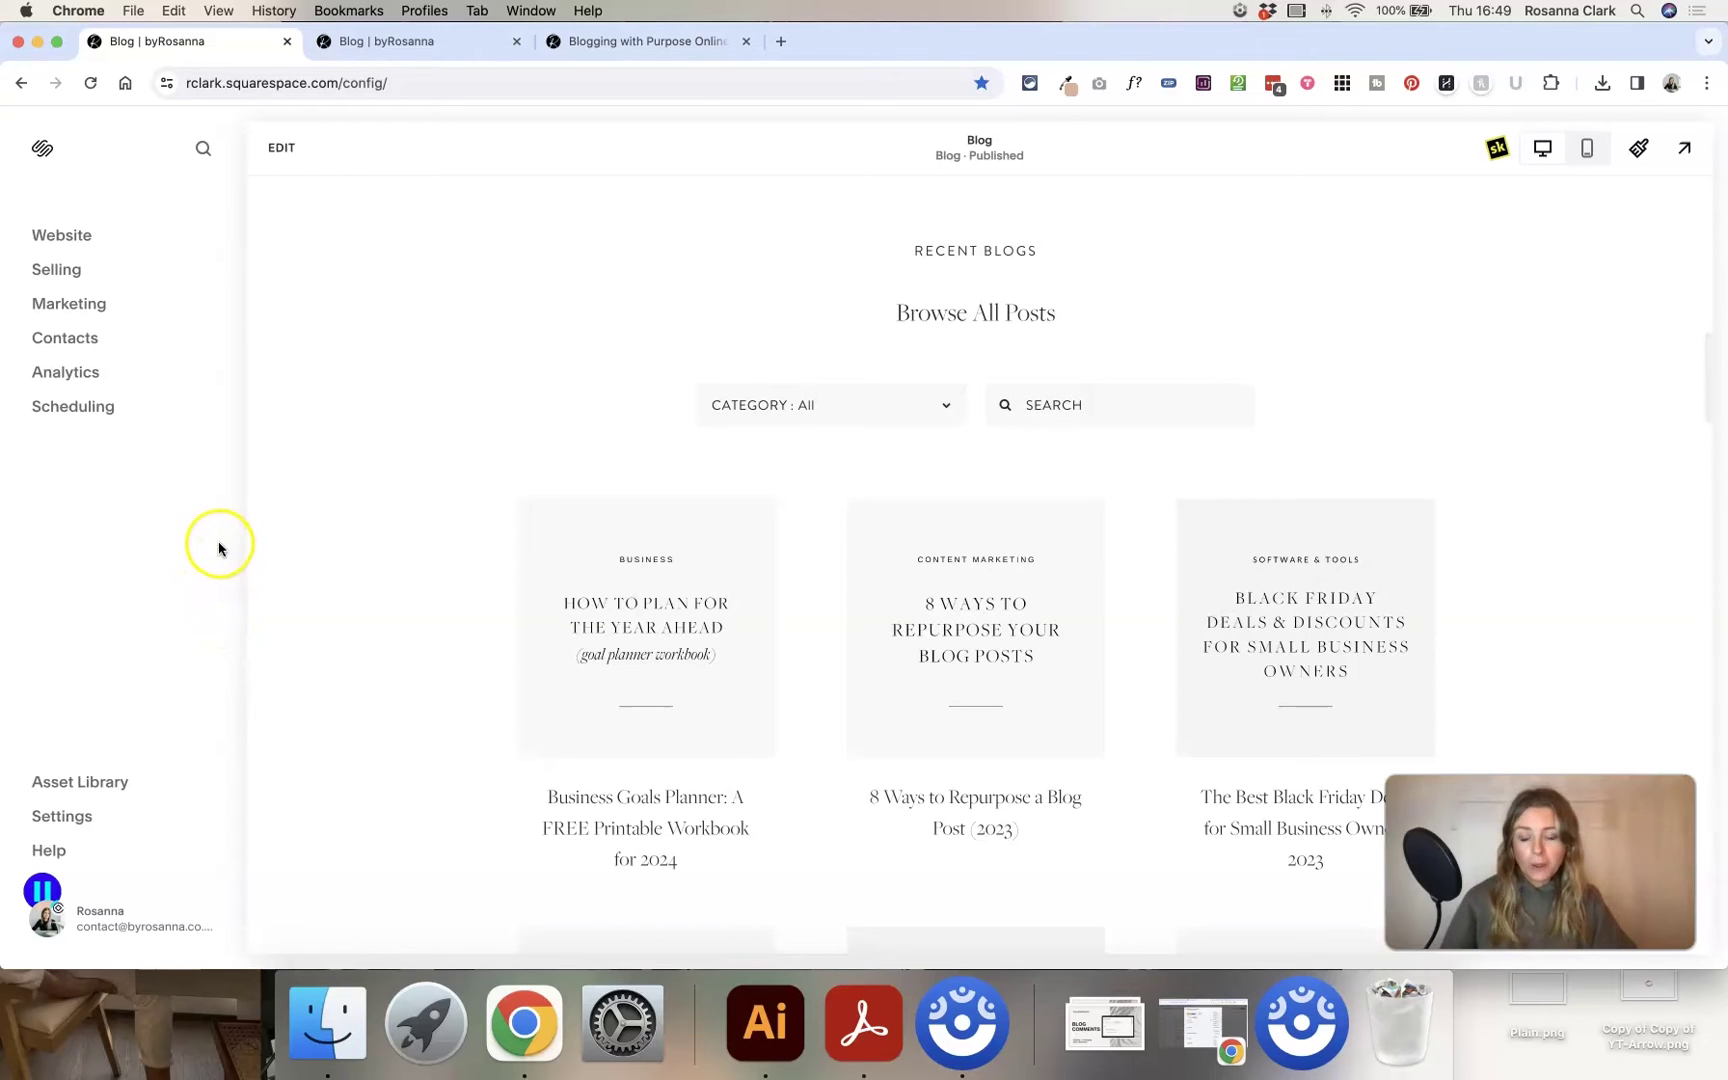
# Open the Business Goals Planner: A FREE Printable Workbook for 2024 post from the Blog's posts
pyautogui.click(76, 238)
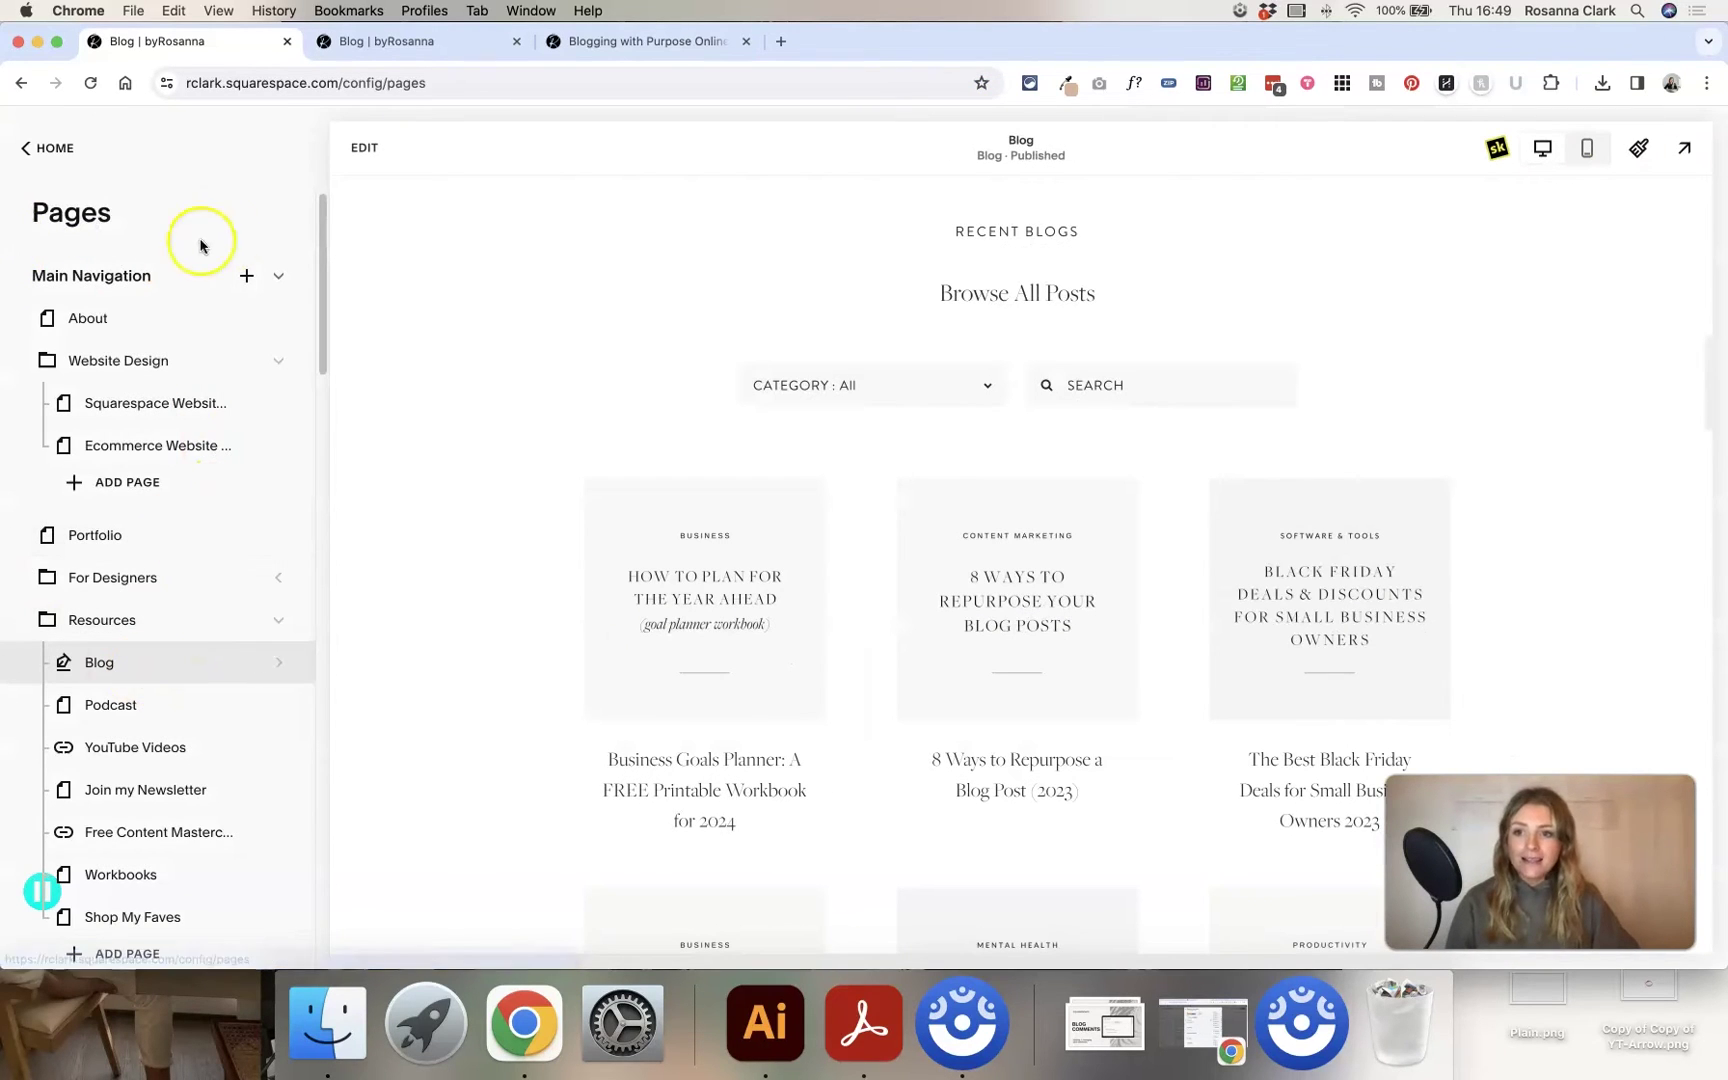
pyautogui.click(95, 666)
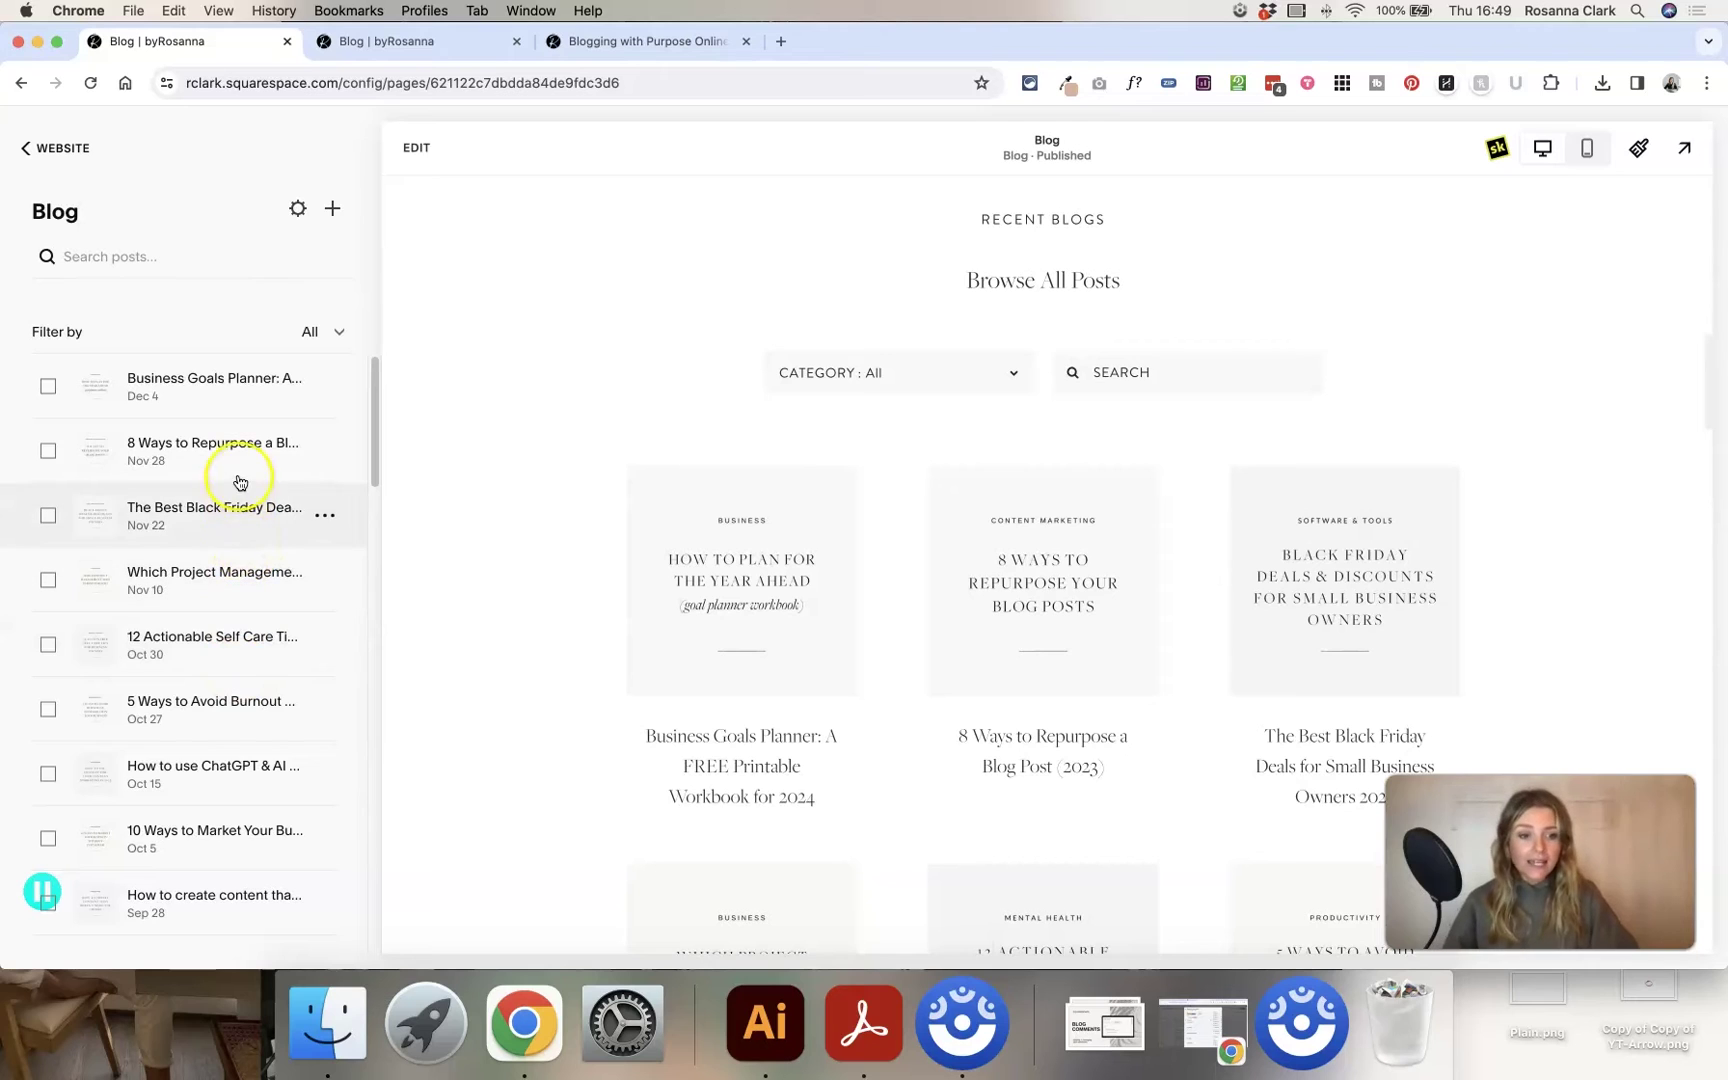
pyautogui.click(224, 398)
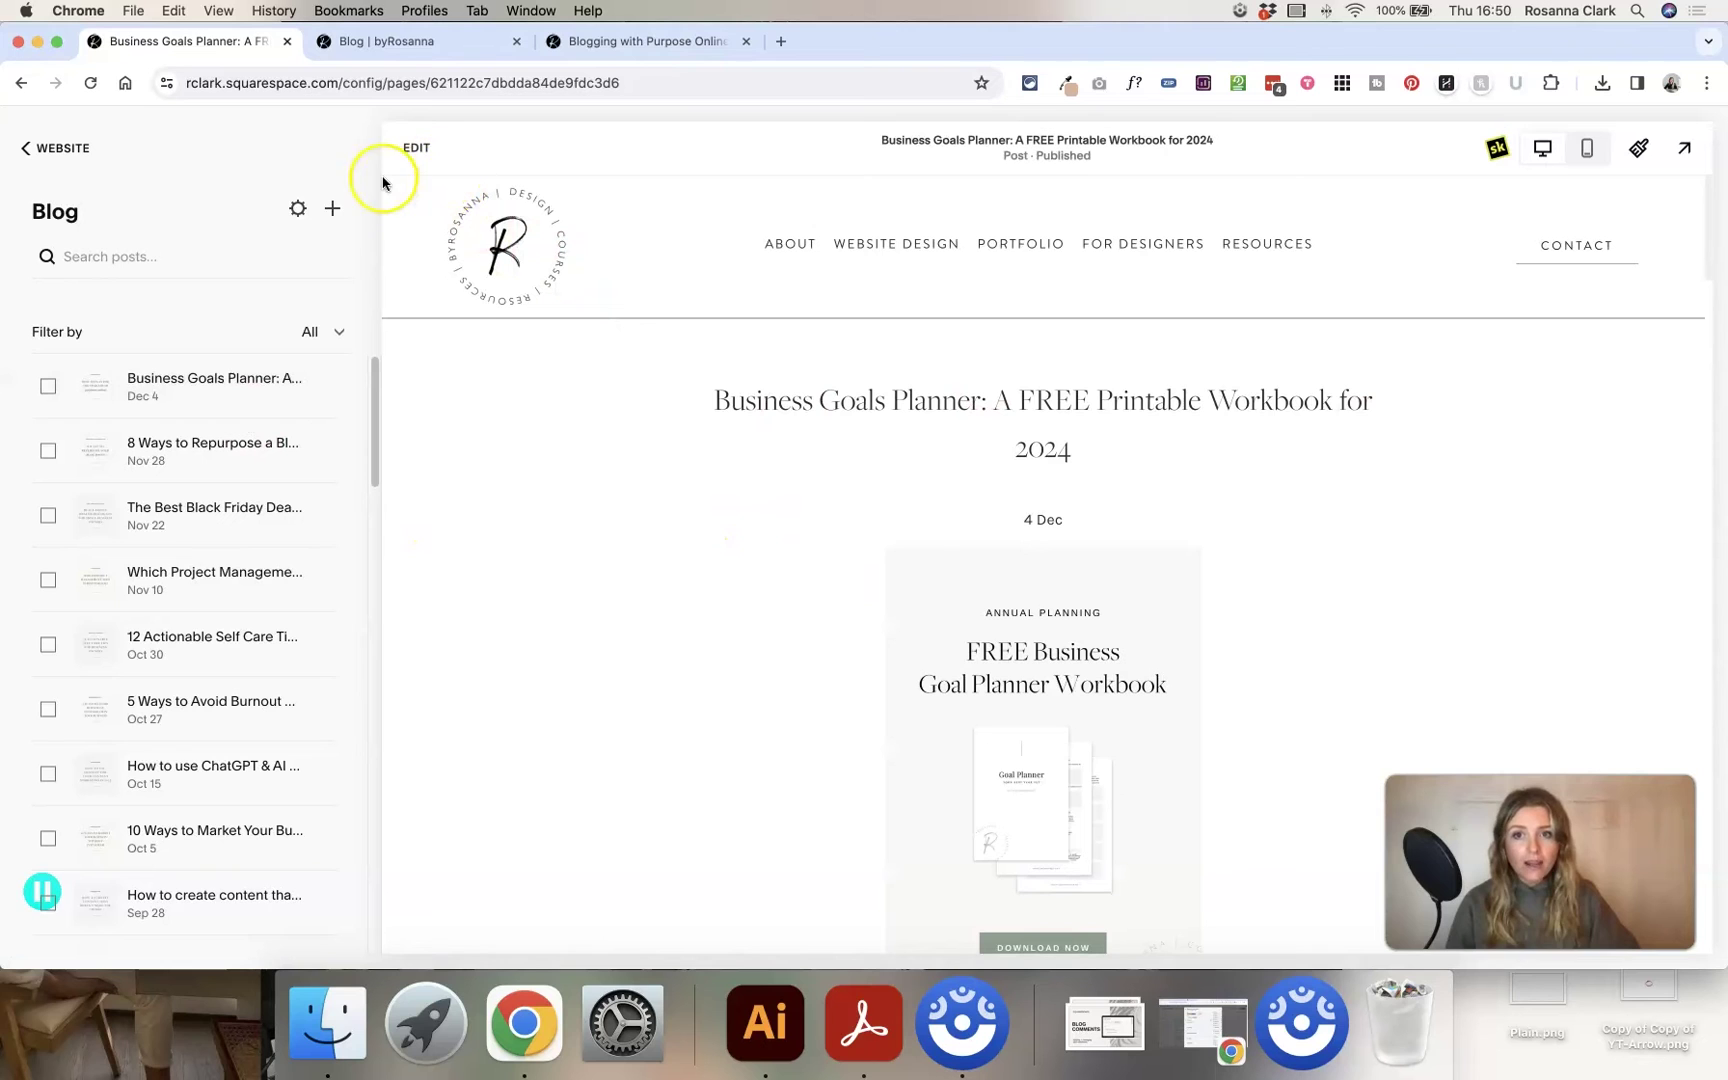
pyautogui.click(412, 148)
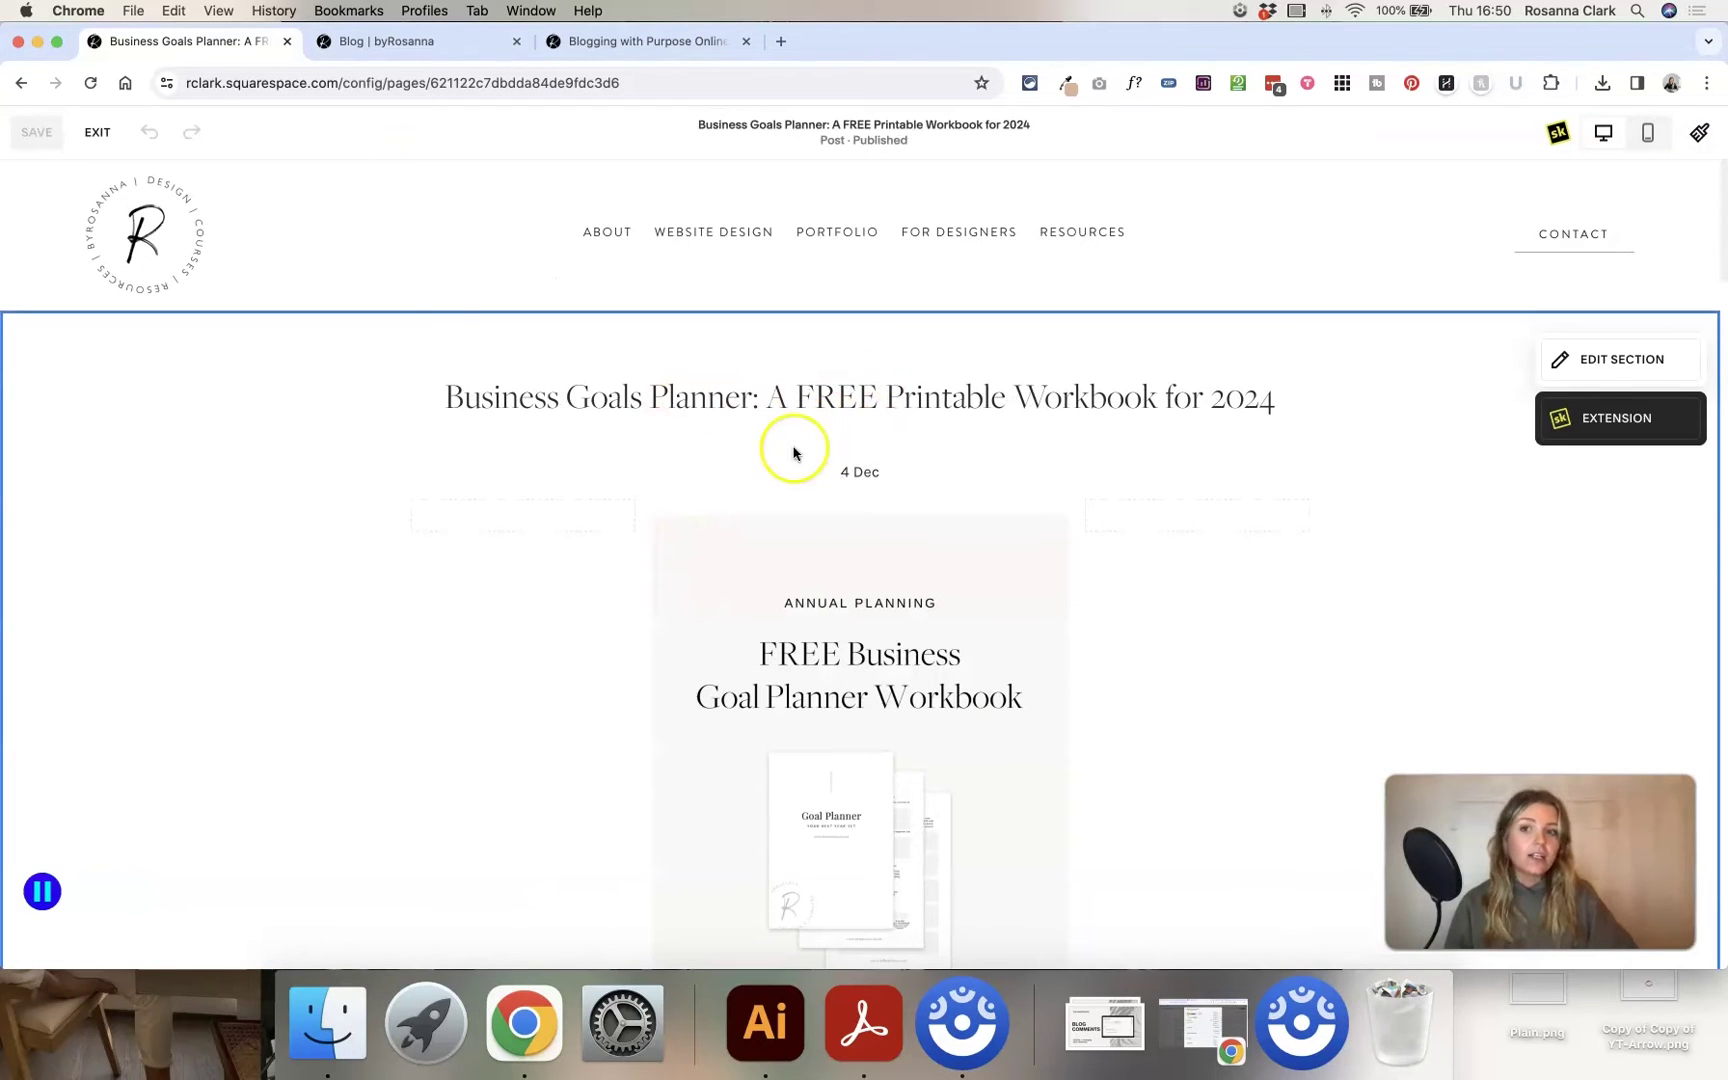
pyautogui.click(107, 144)
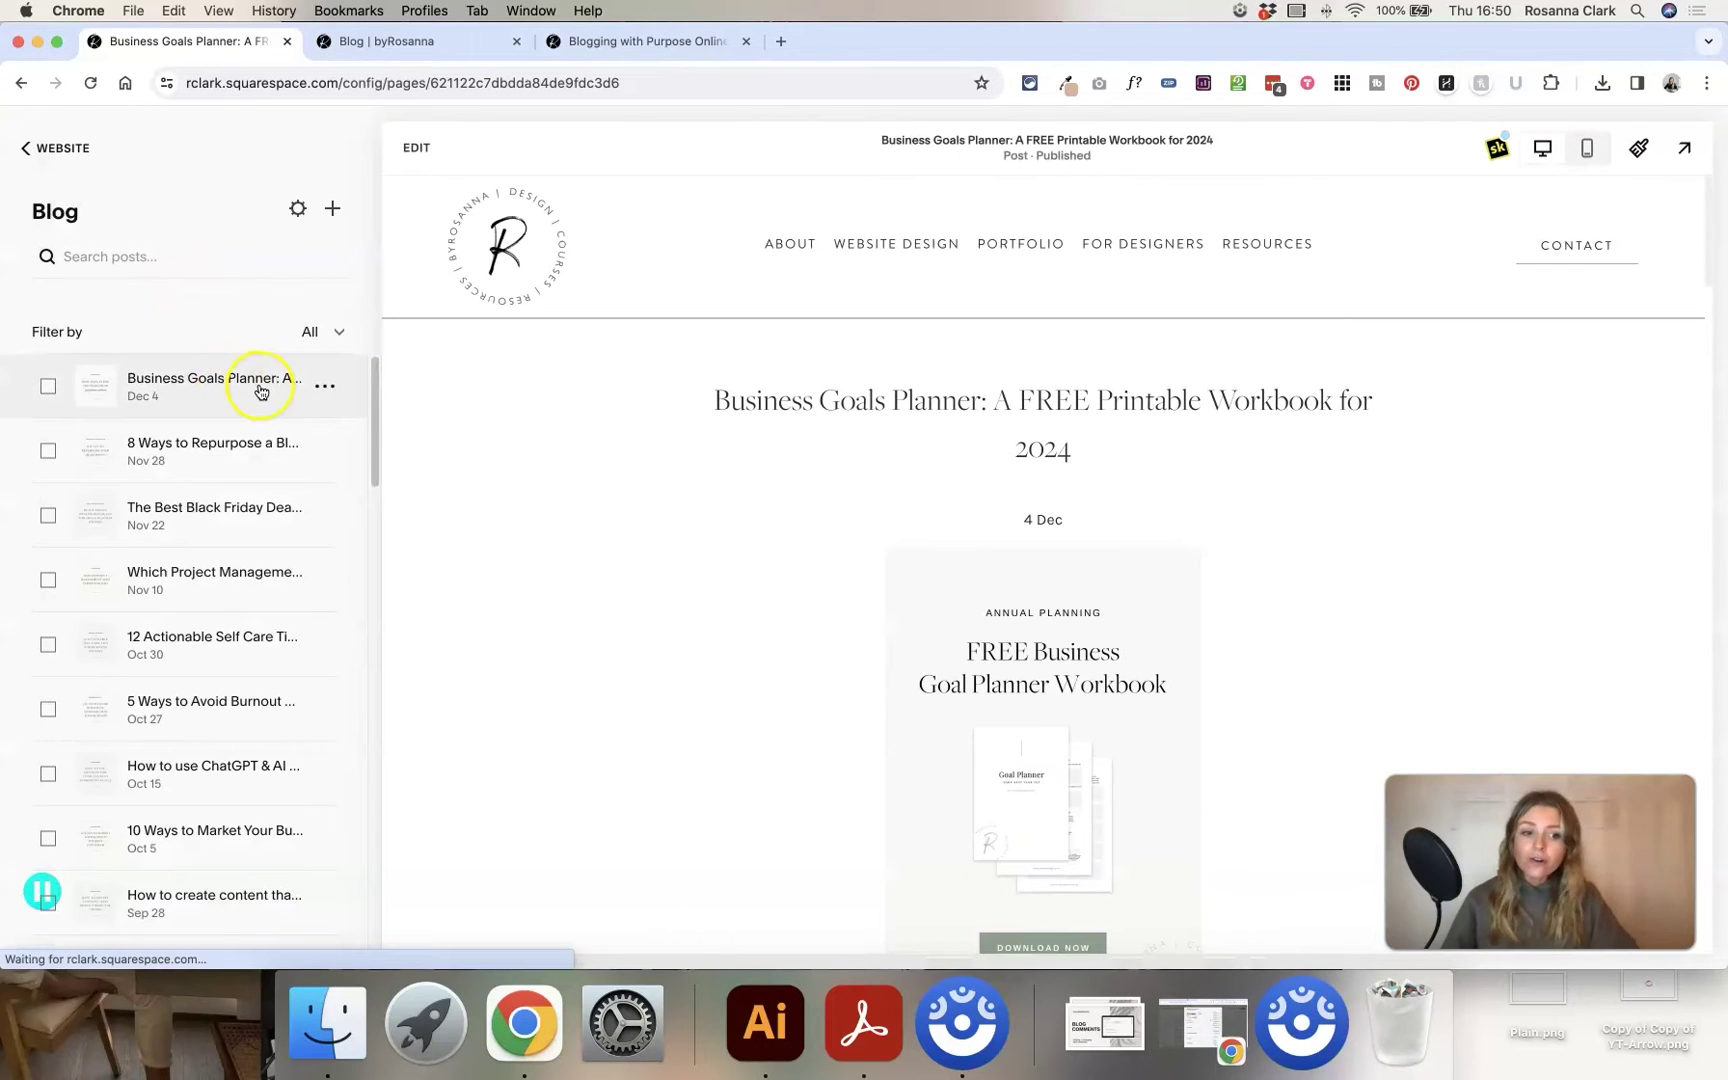
pyautogui.click(325, 389)
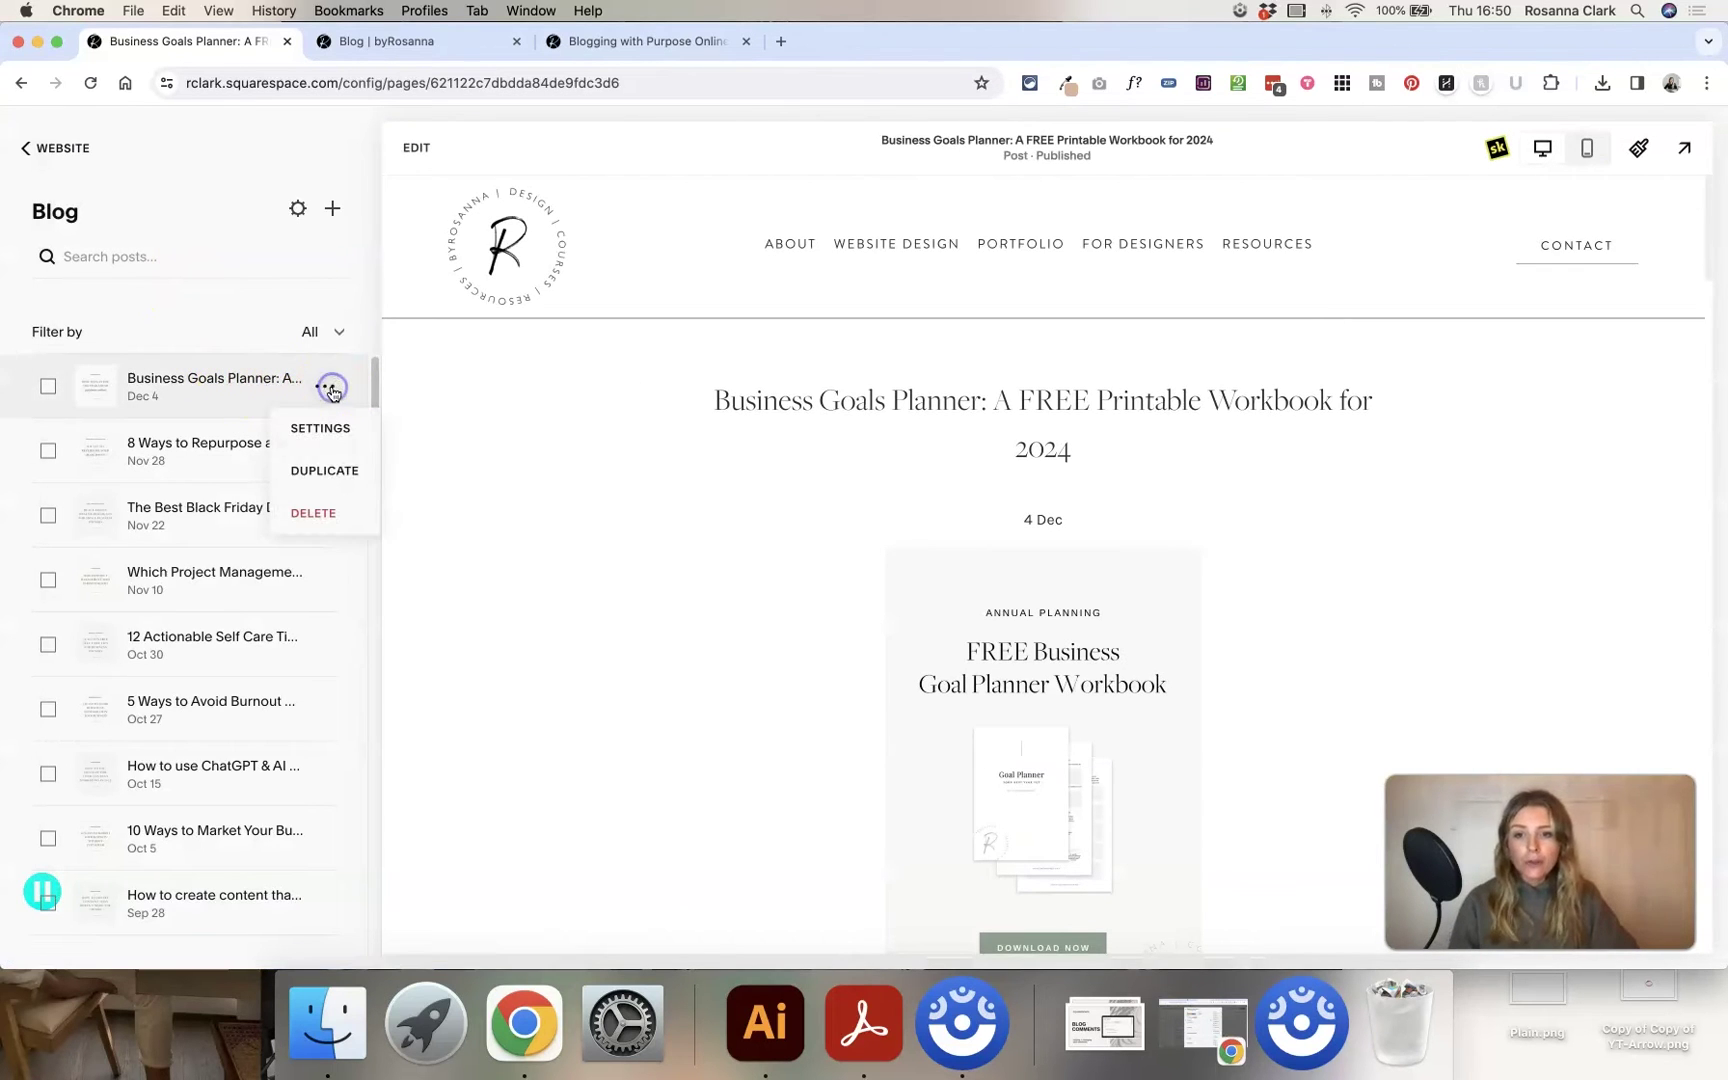
pyautogui.click(339, 434)
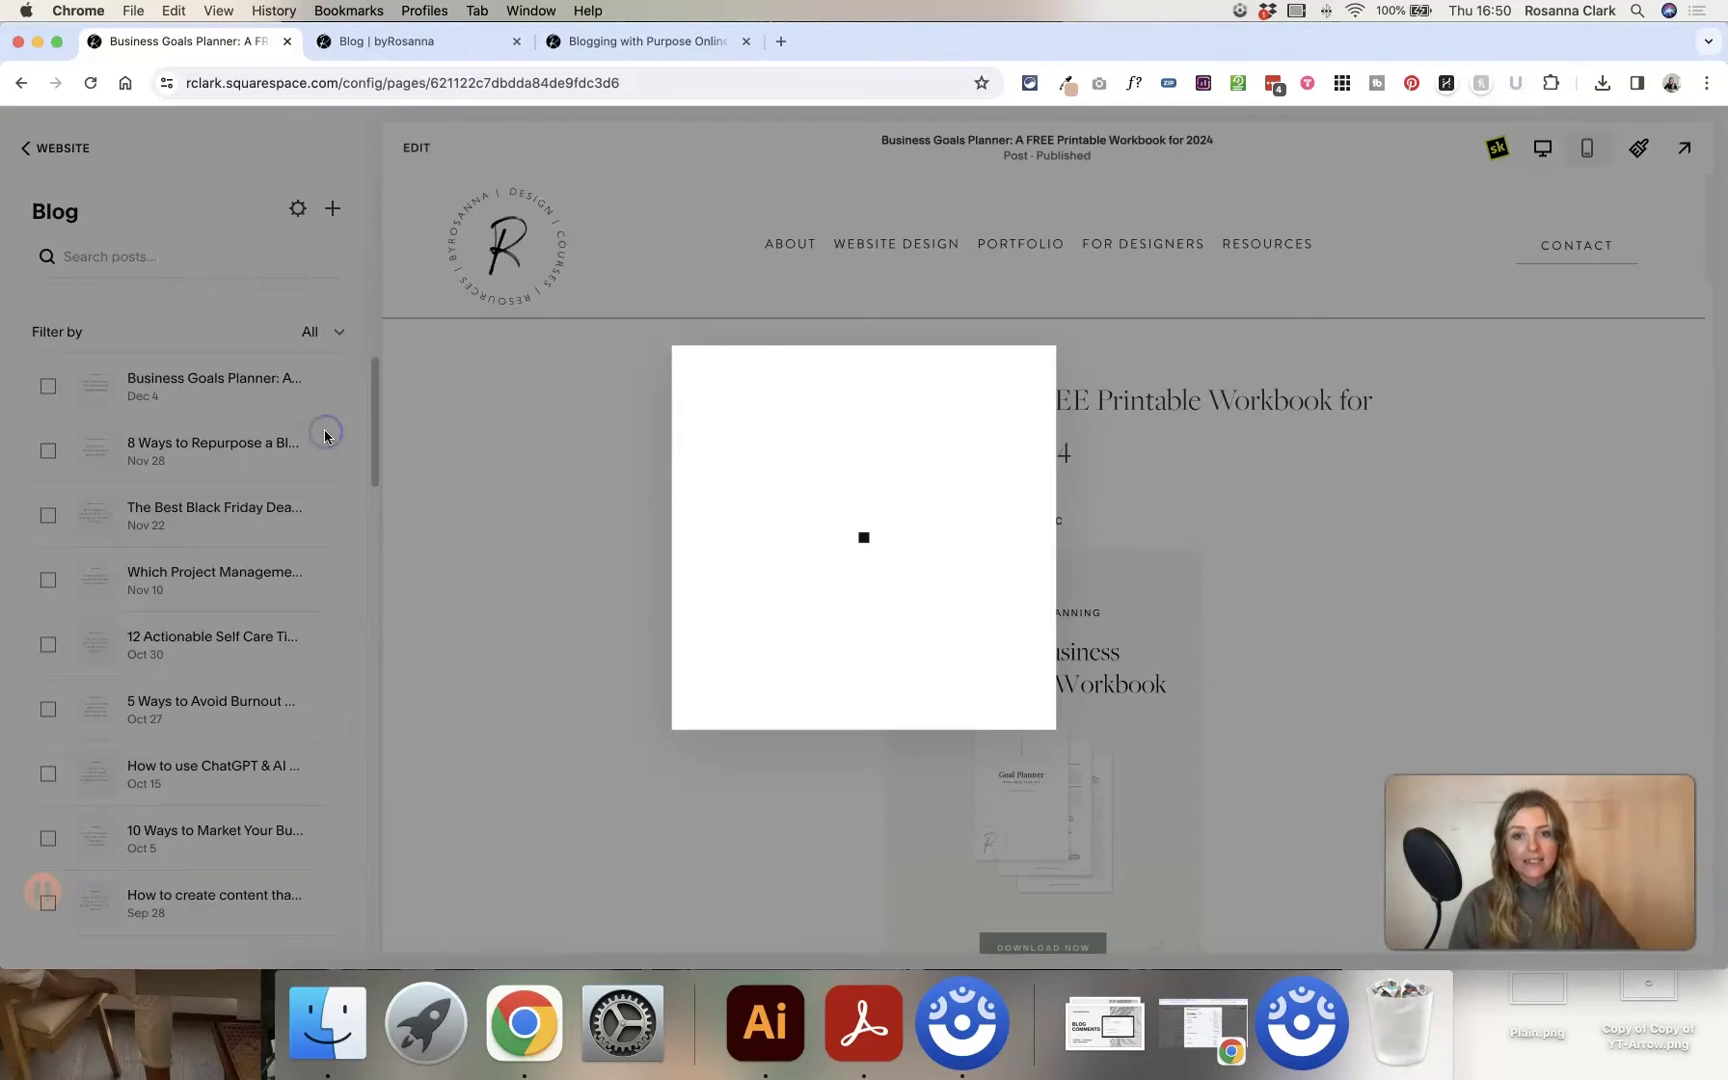
pyautogui.click(488, 252)
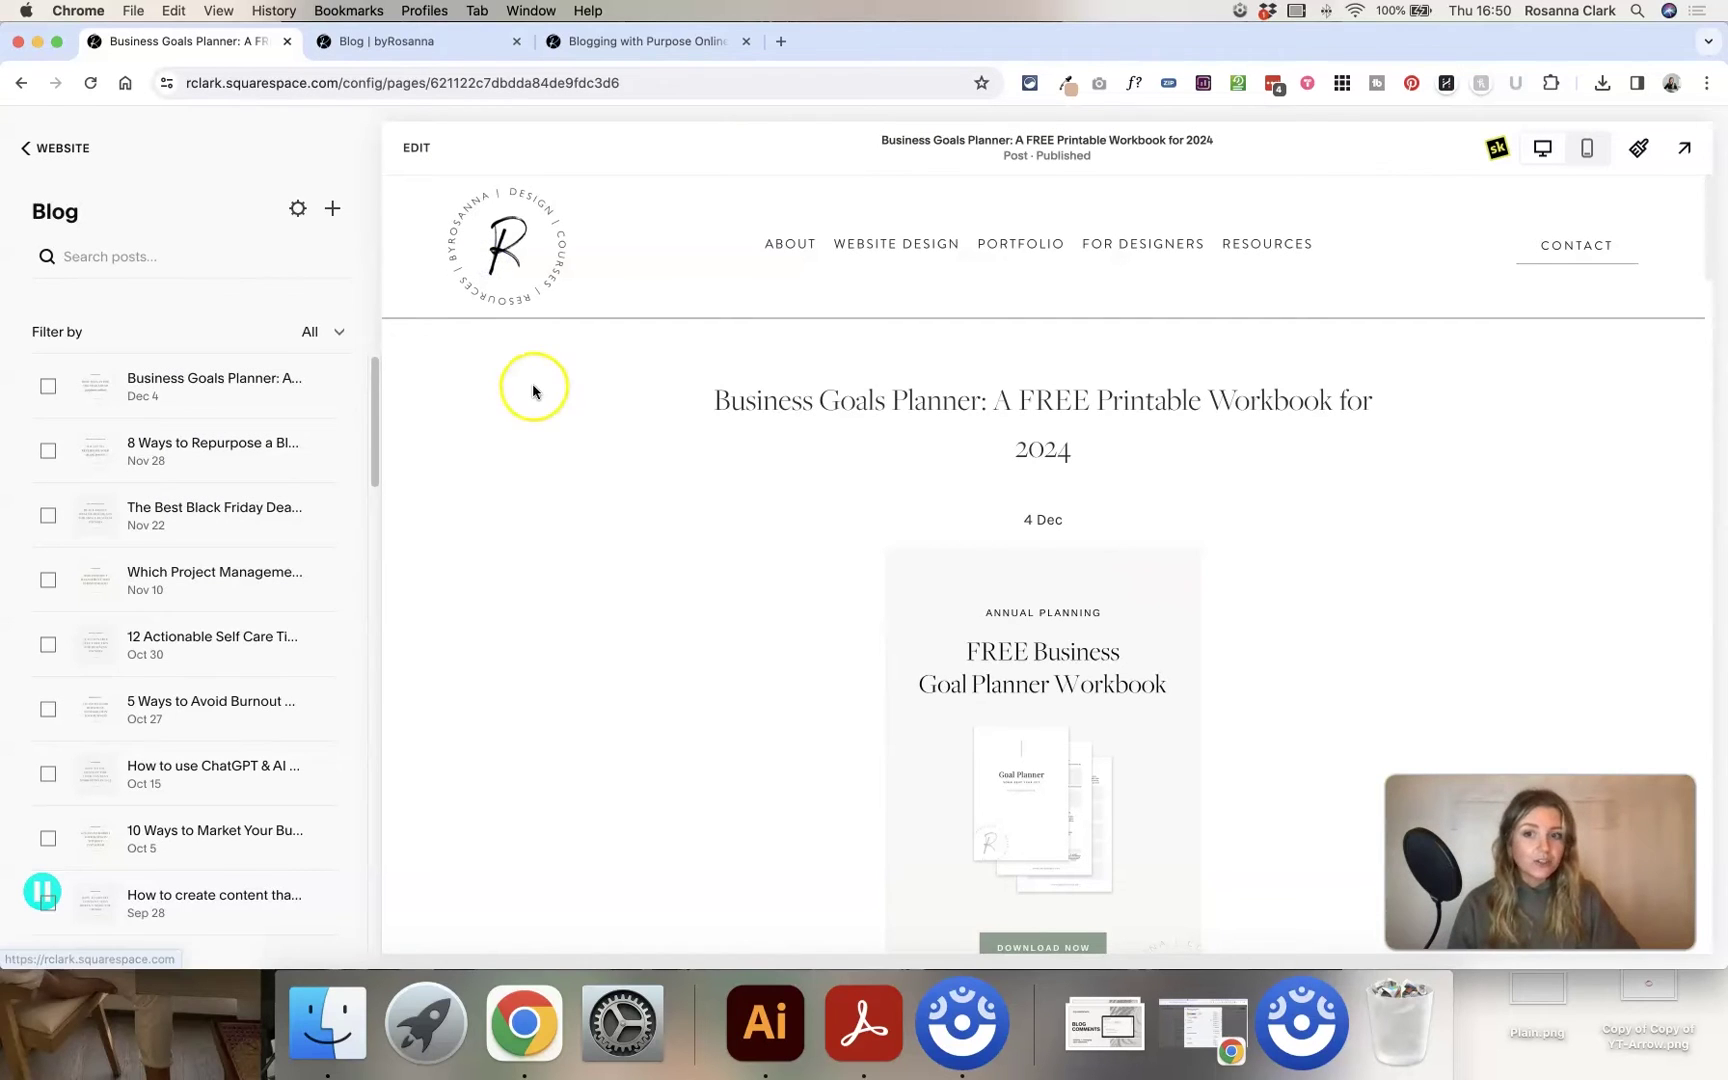
pyautogui.click(329, 390)
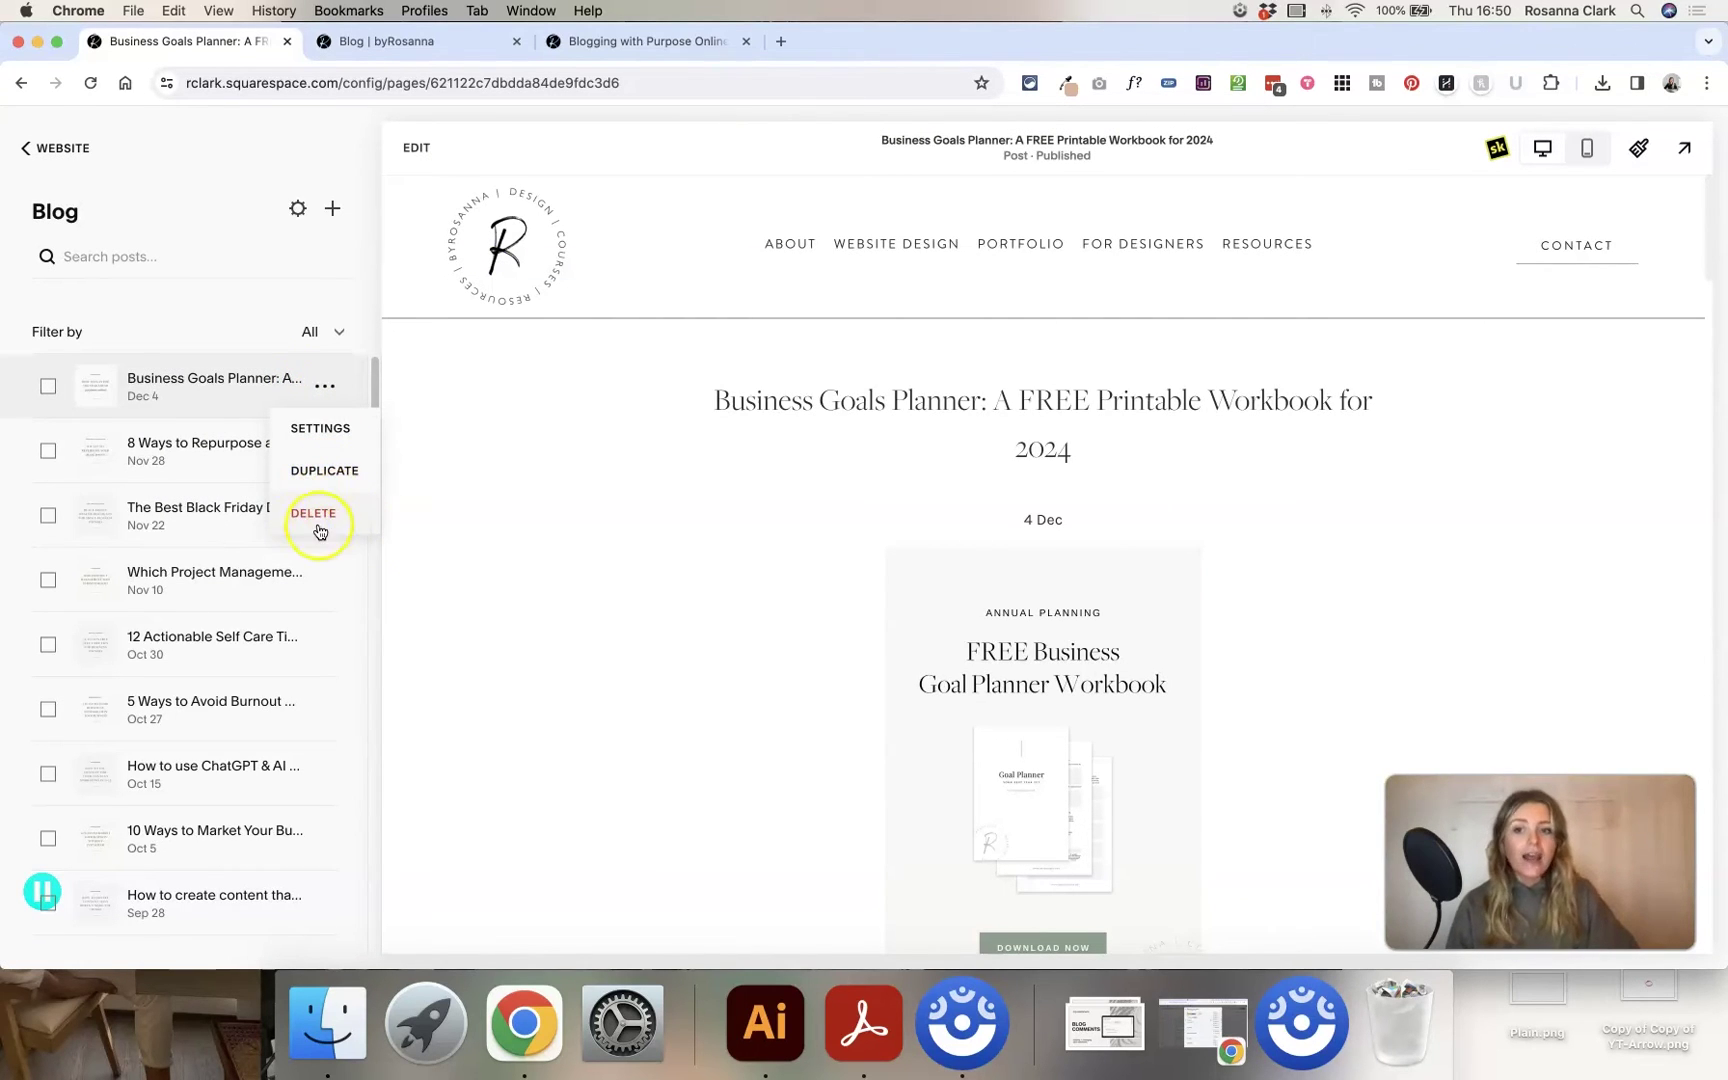
pyautogui.click(286, 351)
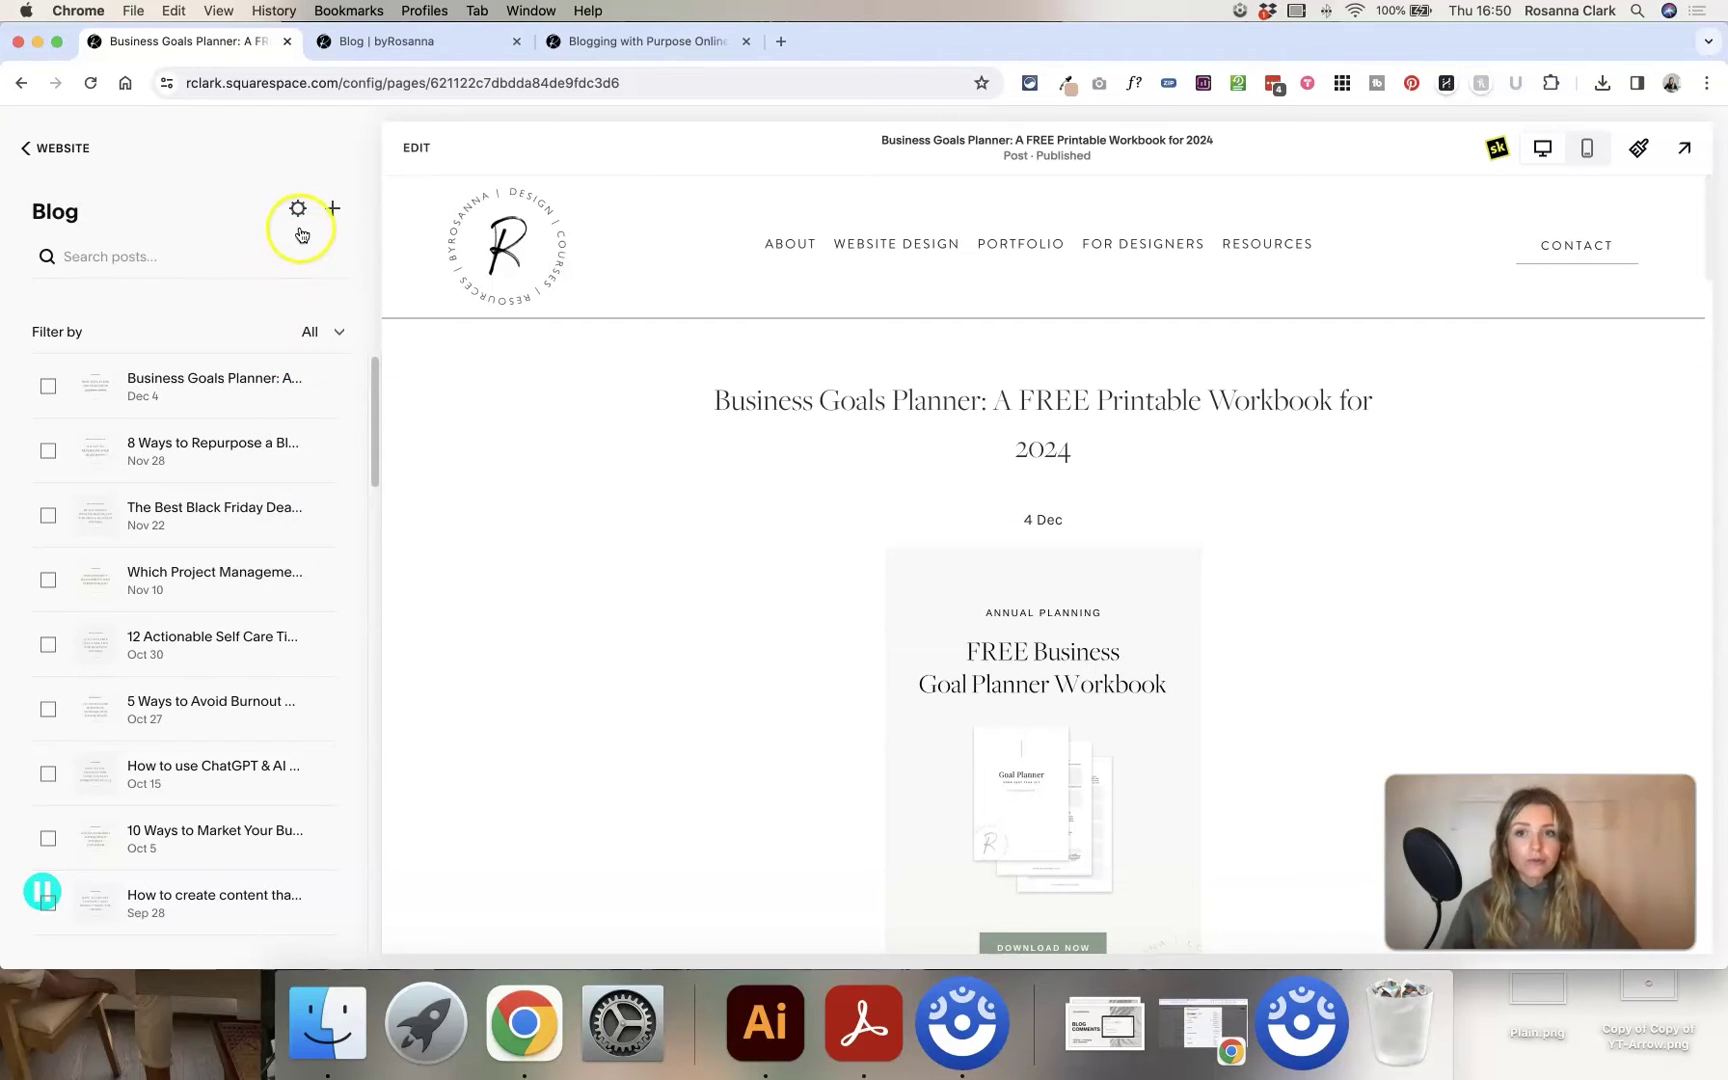
# Add a new blog post titled 'New Post' and select its empty body text block
pyautogui.click(335, 213)
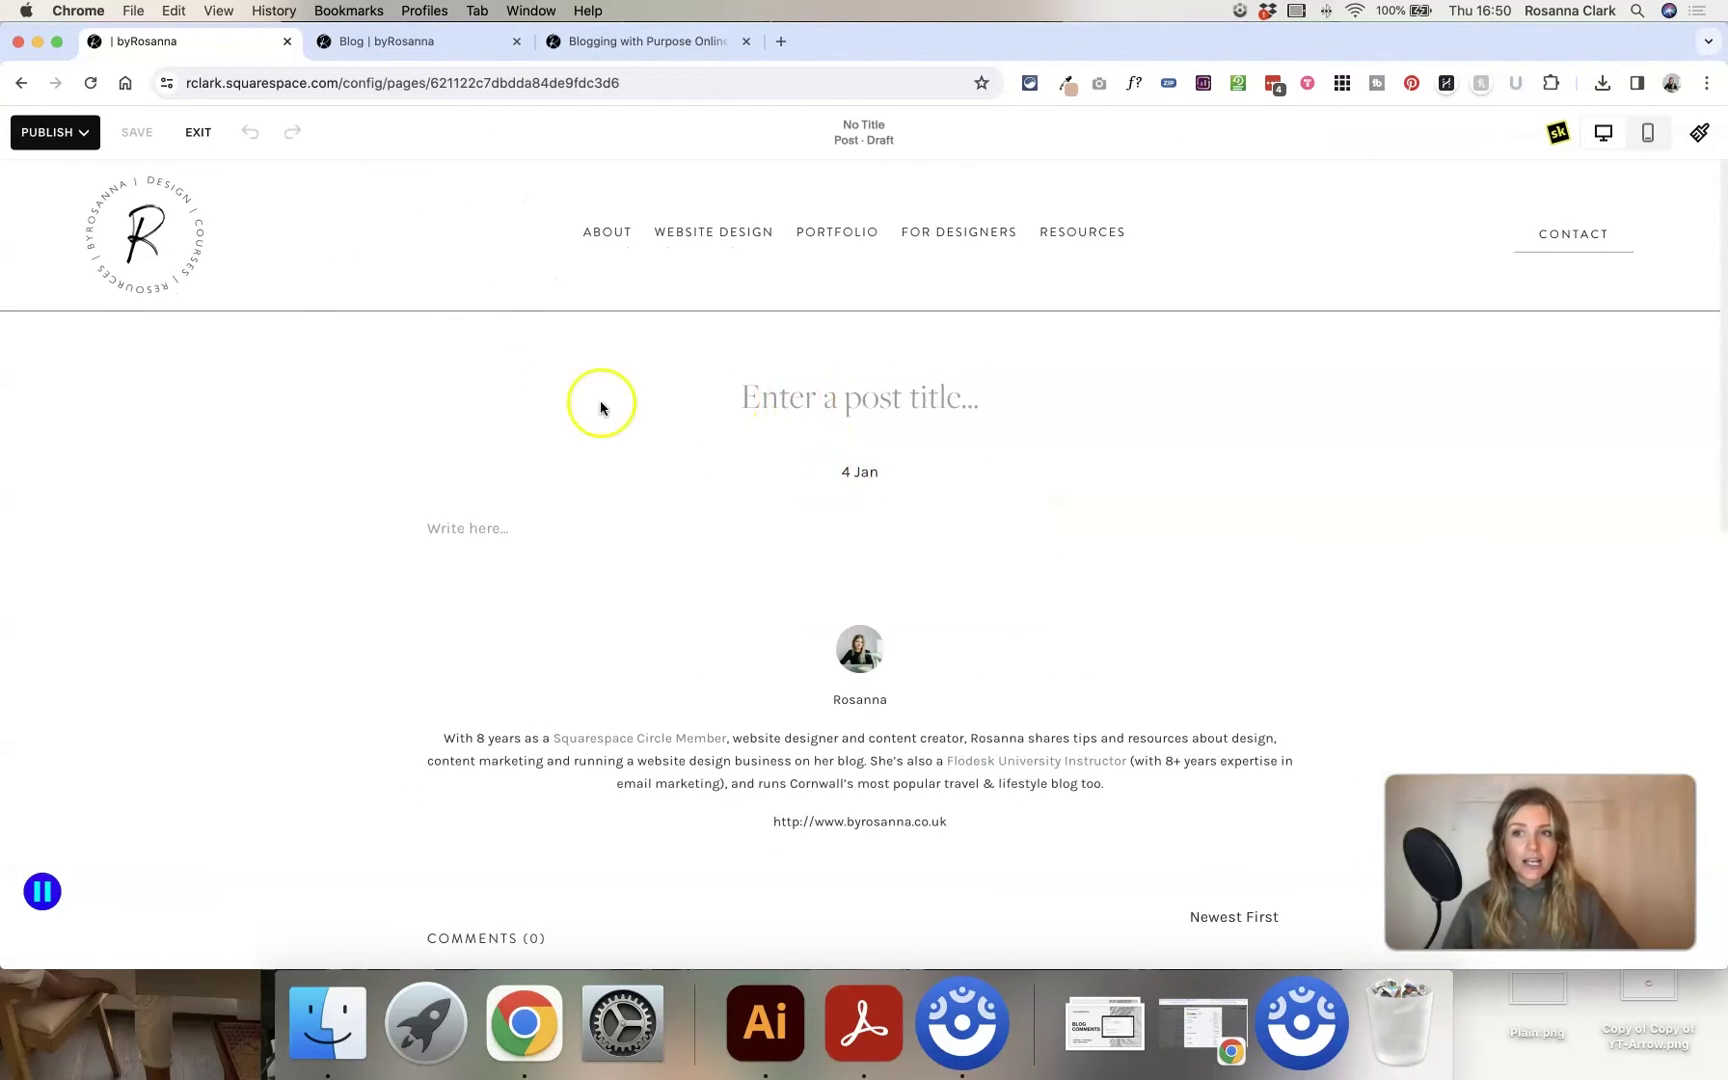
pyautogui.click(768, 393)
pyautogui.write('New Post')
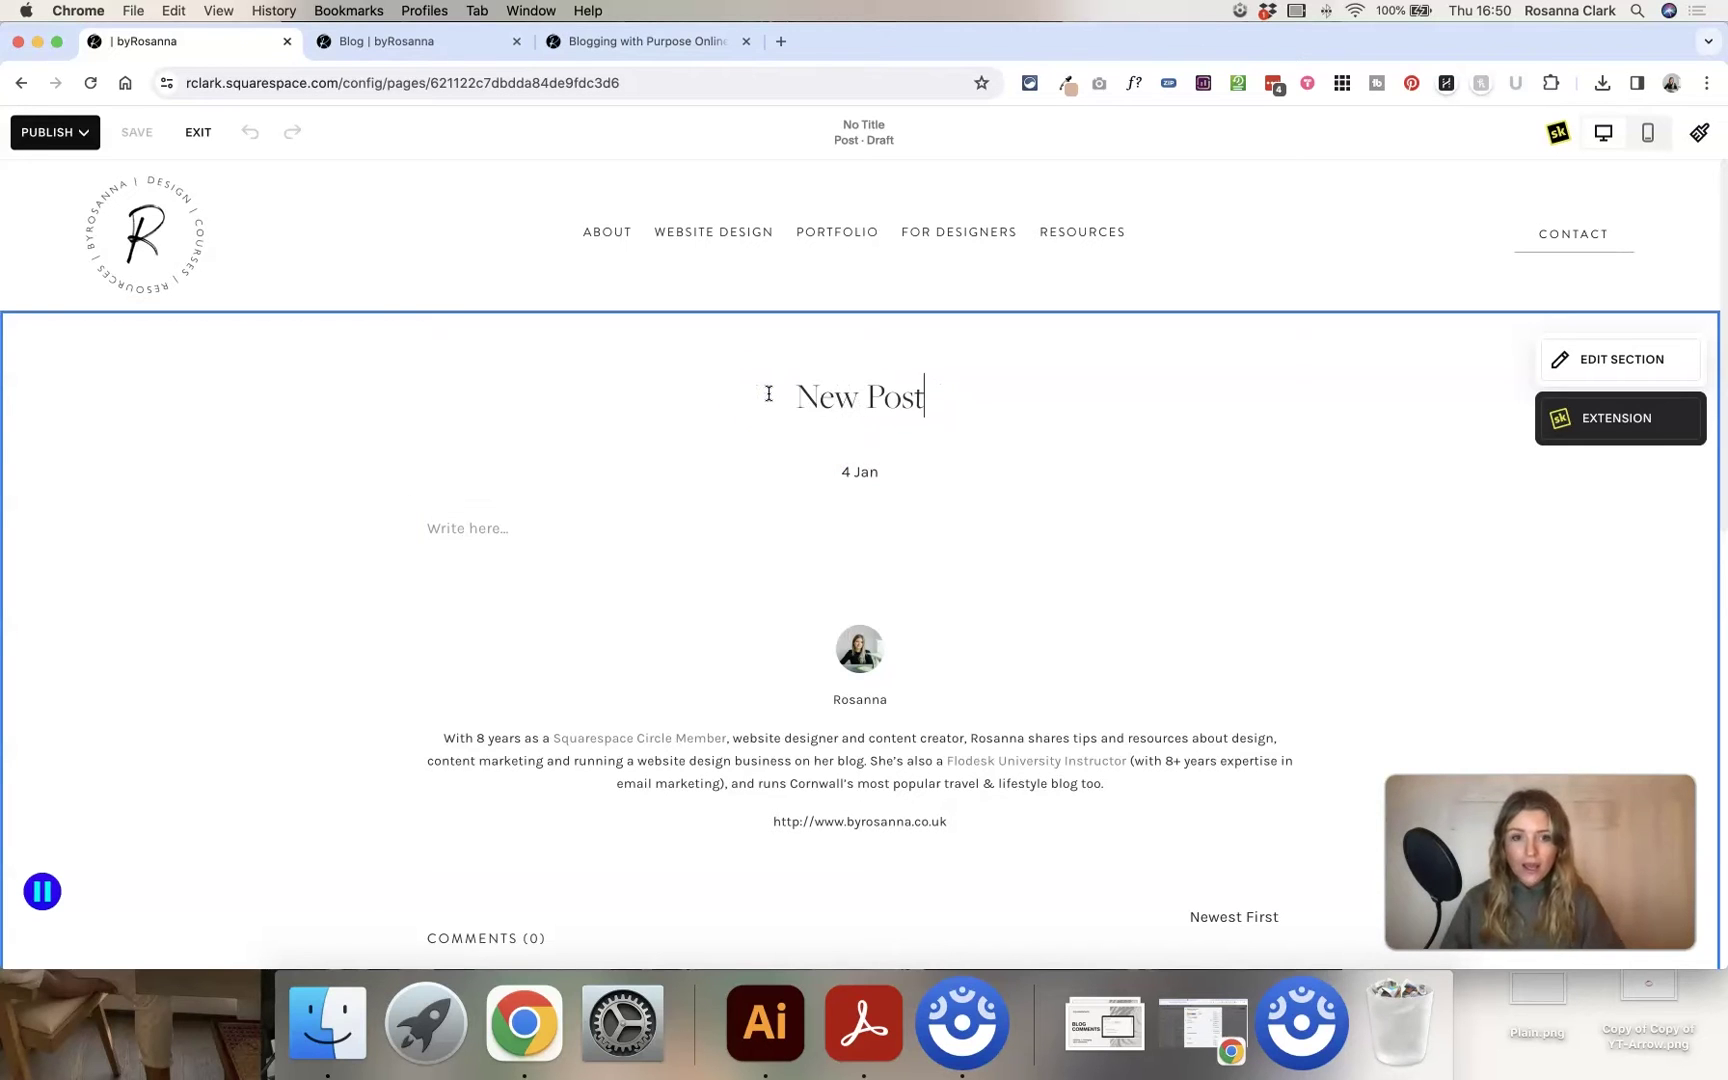
pyautogui.click(501, 528)
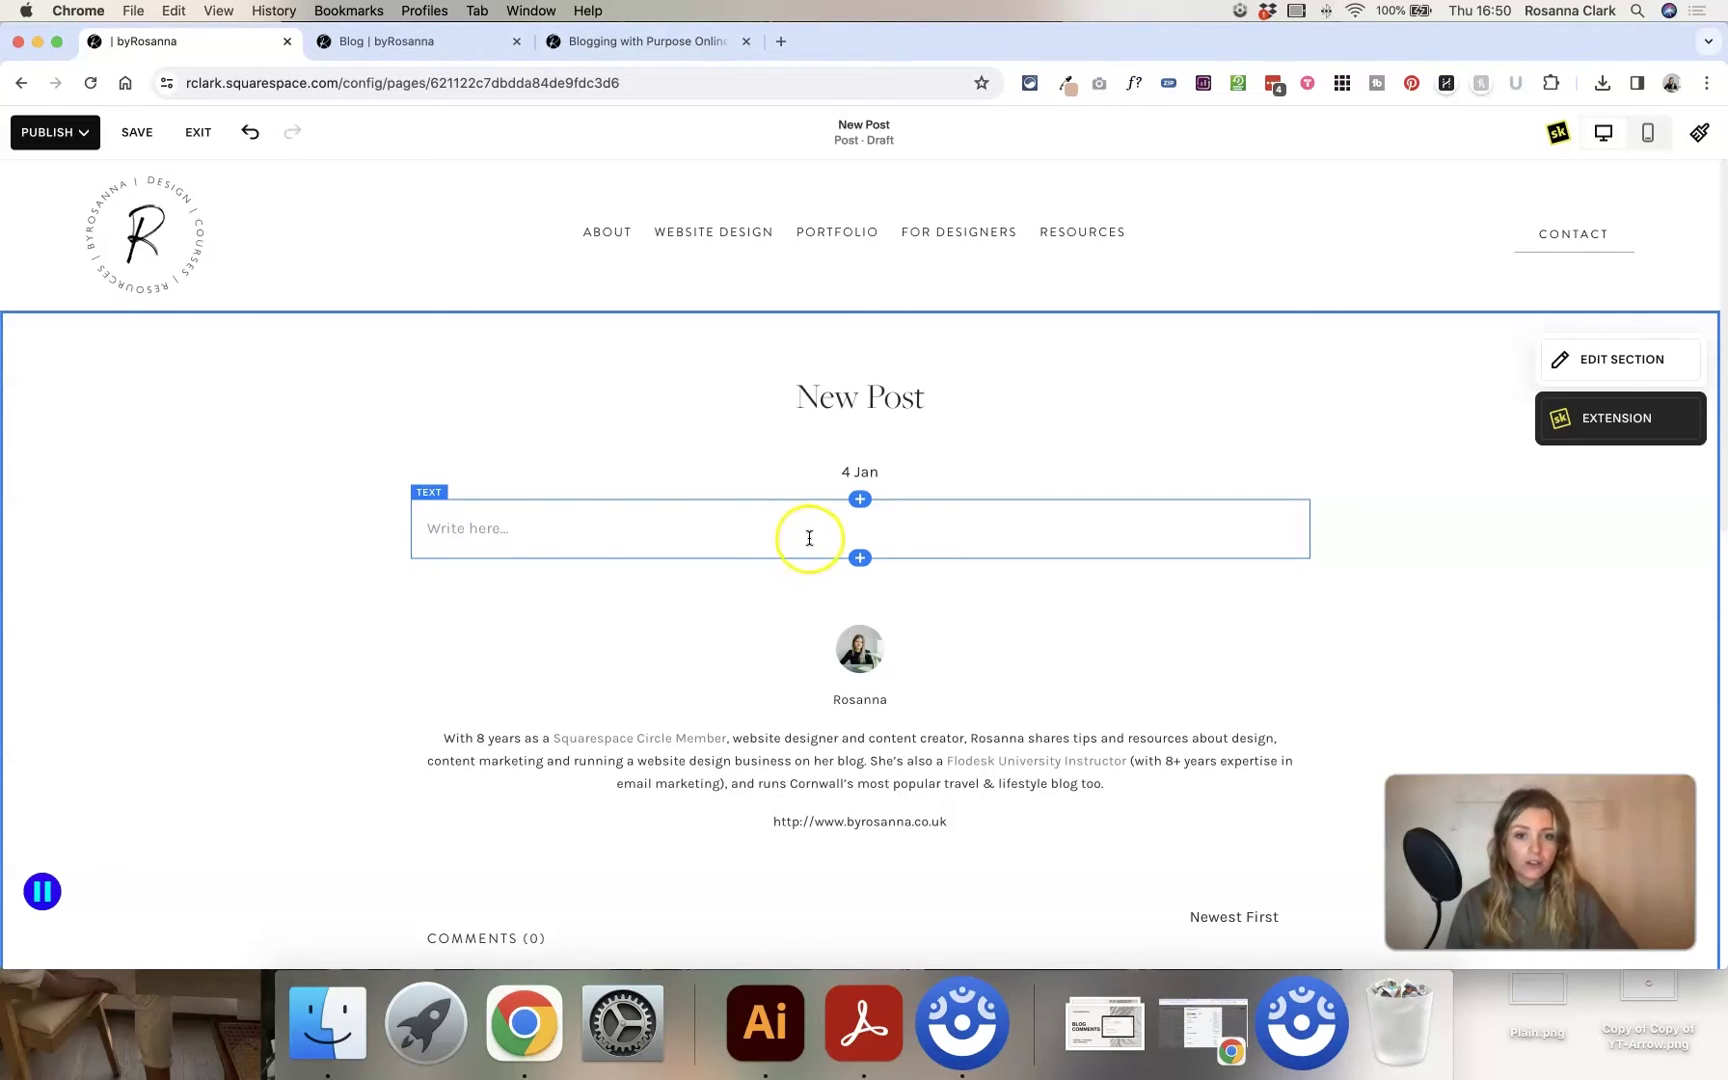
# Insert a Text block below the existing text block in the New Post body
pyautogui.click(858, 559)
pyautogui.click(1427, 350)
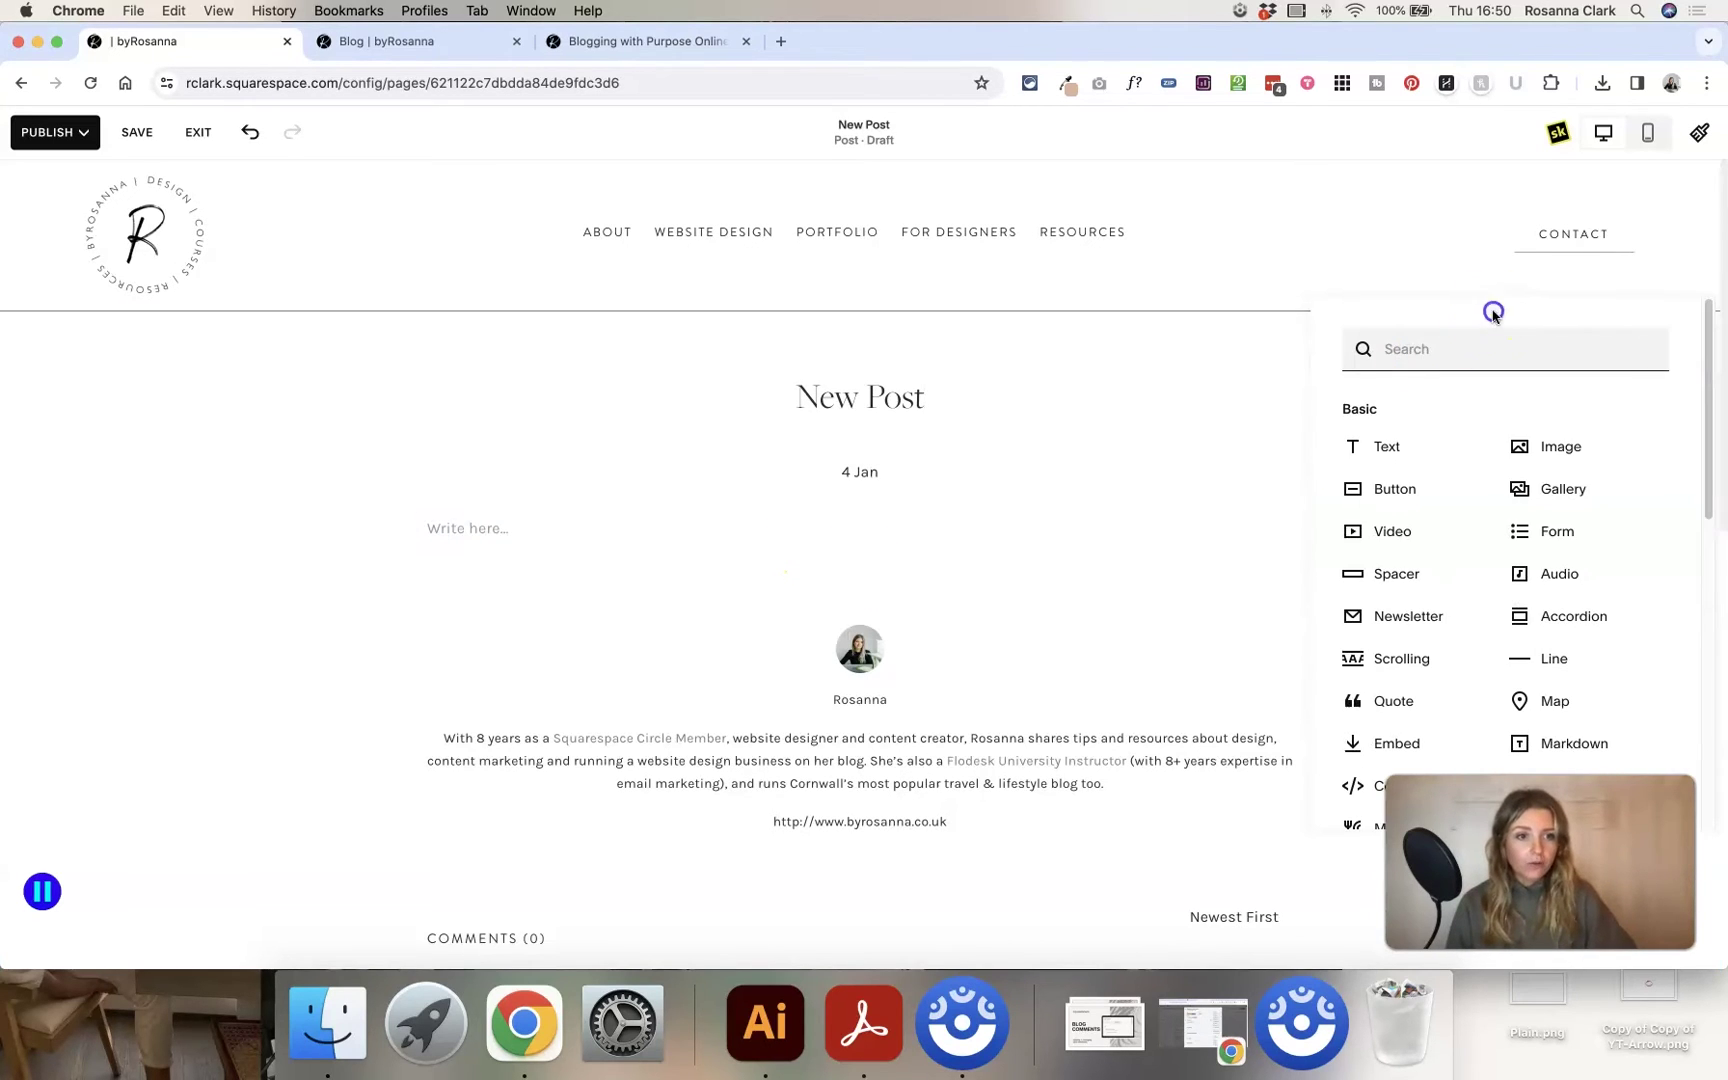
pyautogui.scroll(-2, 1520, 486)
pyautogui.scroll(-3, 1530, 486)
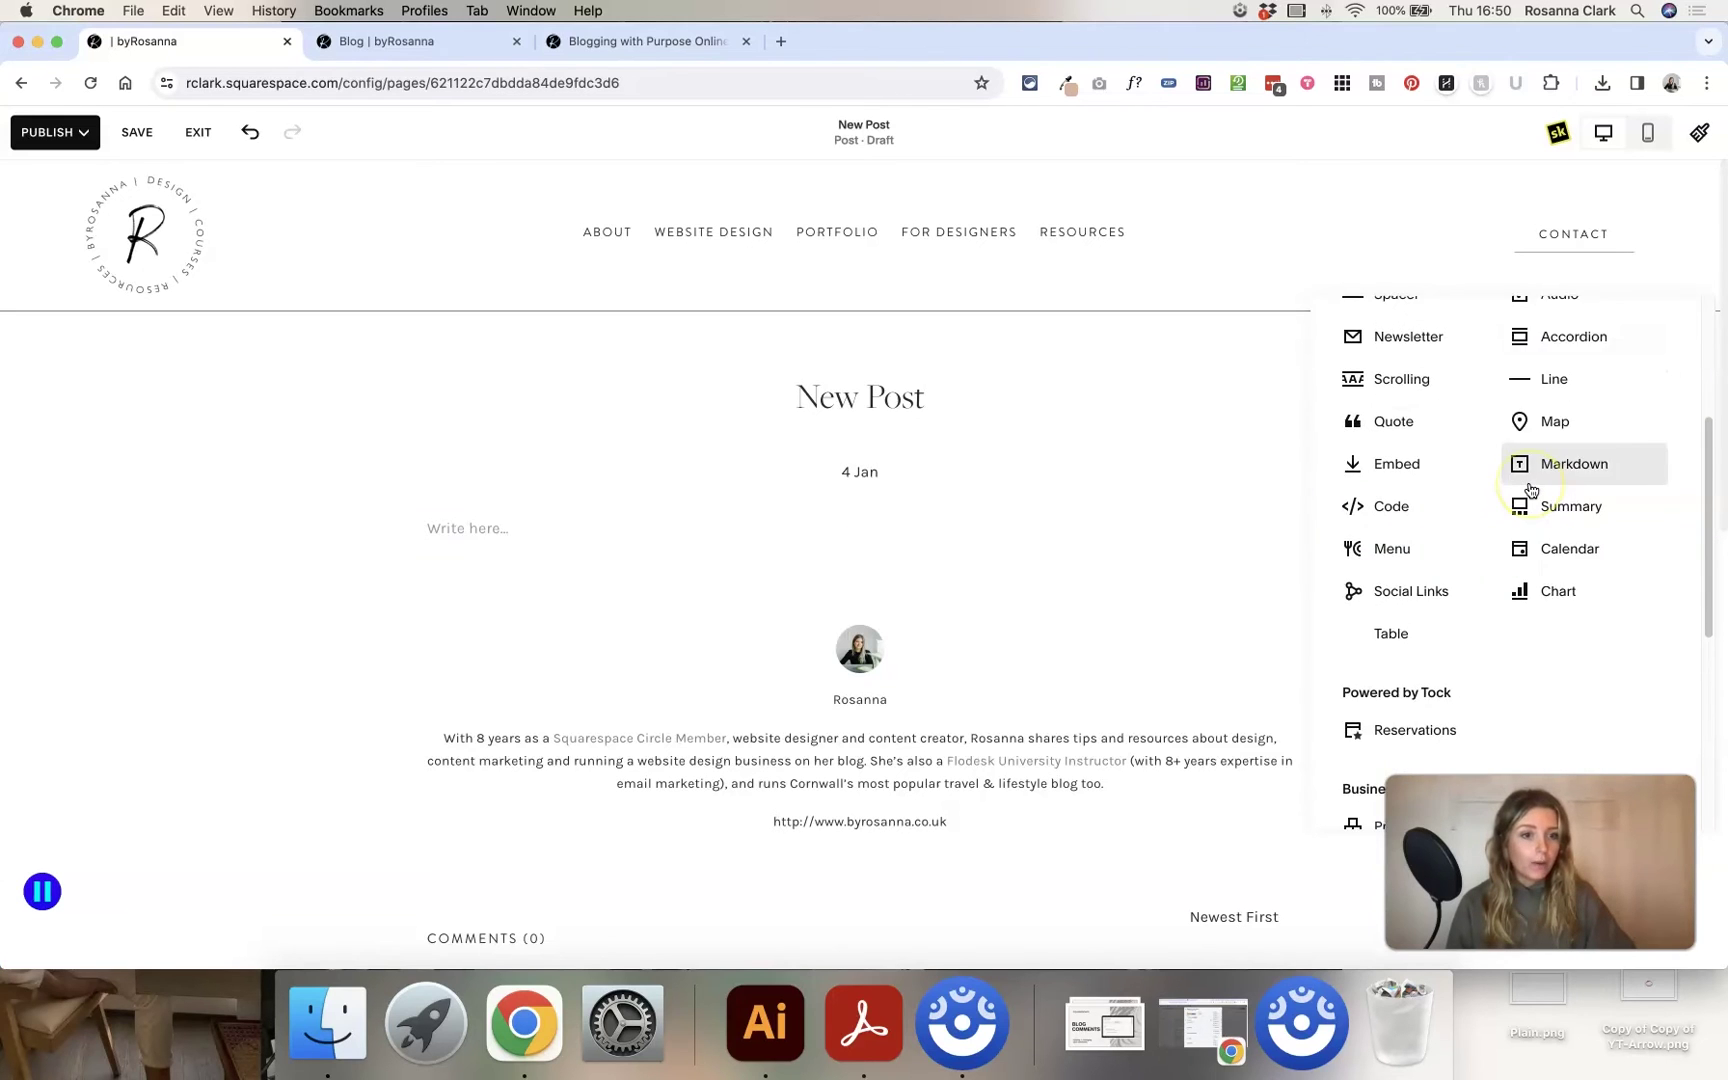
pyautogui.scroll(4, 1531, 490)
pyautogui.scroll(1, 1531, 490)
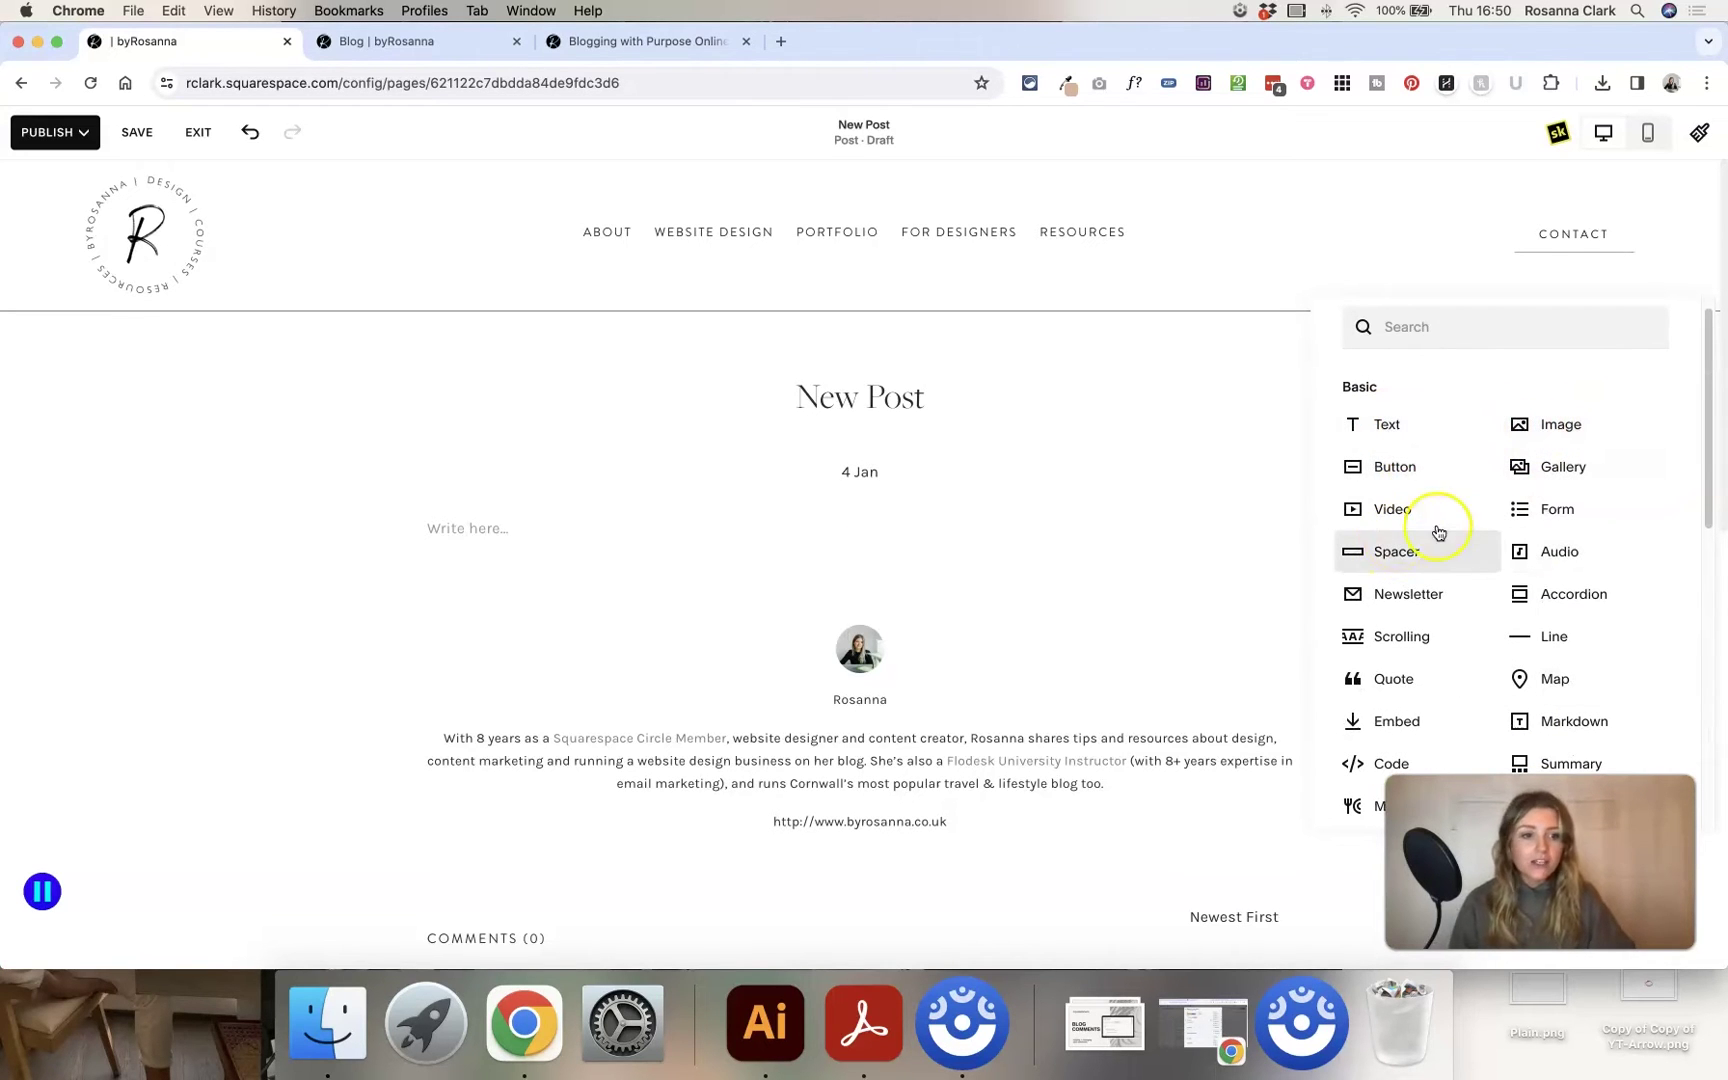
pyautogui.scroll(-3, 1450, 679)
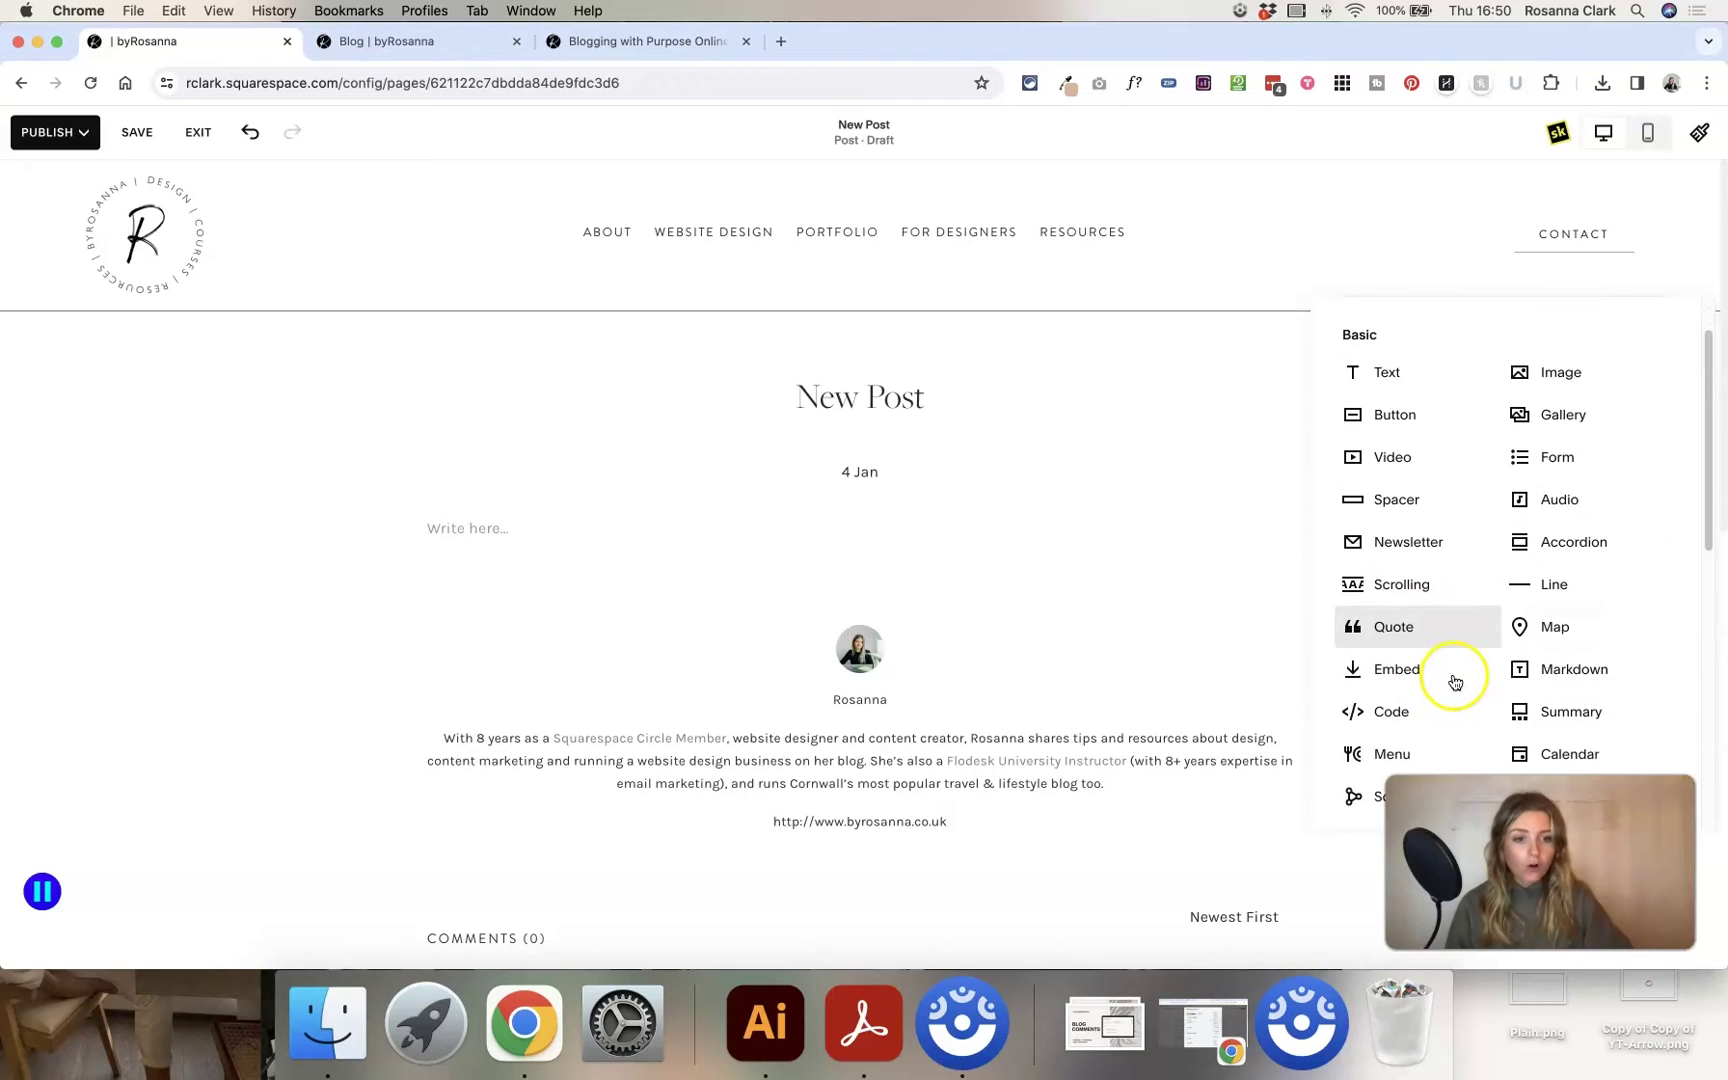
pyautogui.scroll(4, 1452, 679)
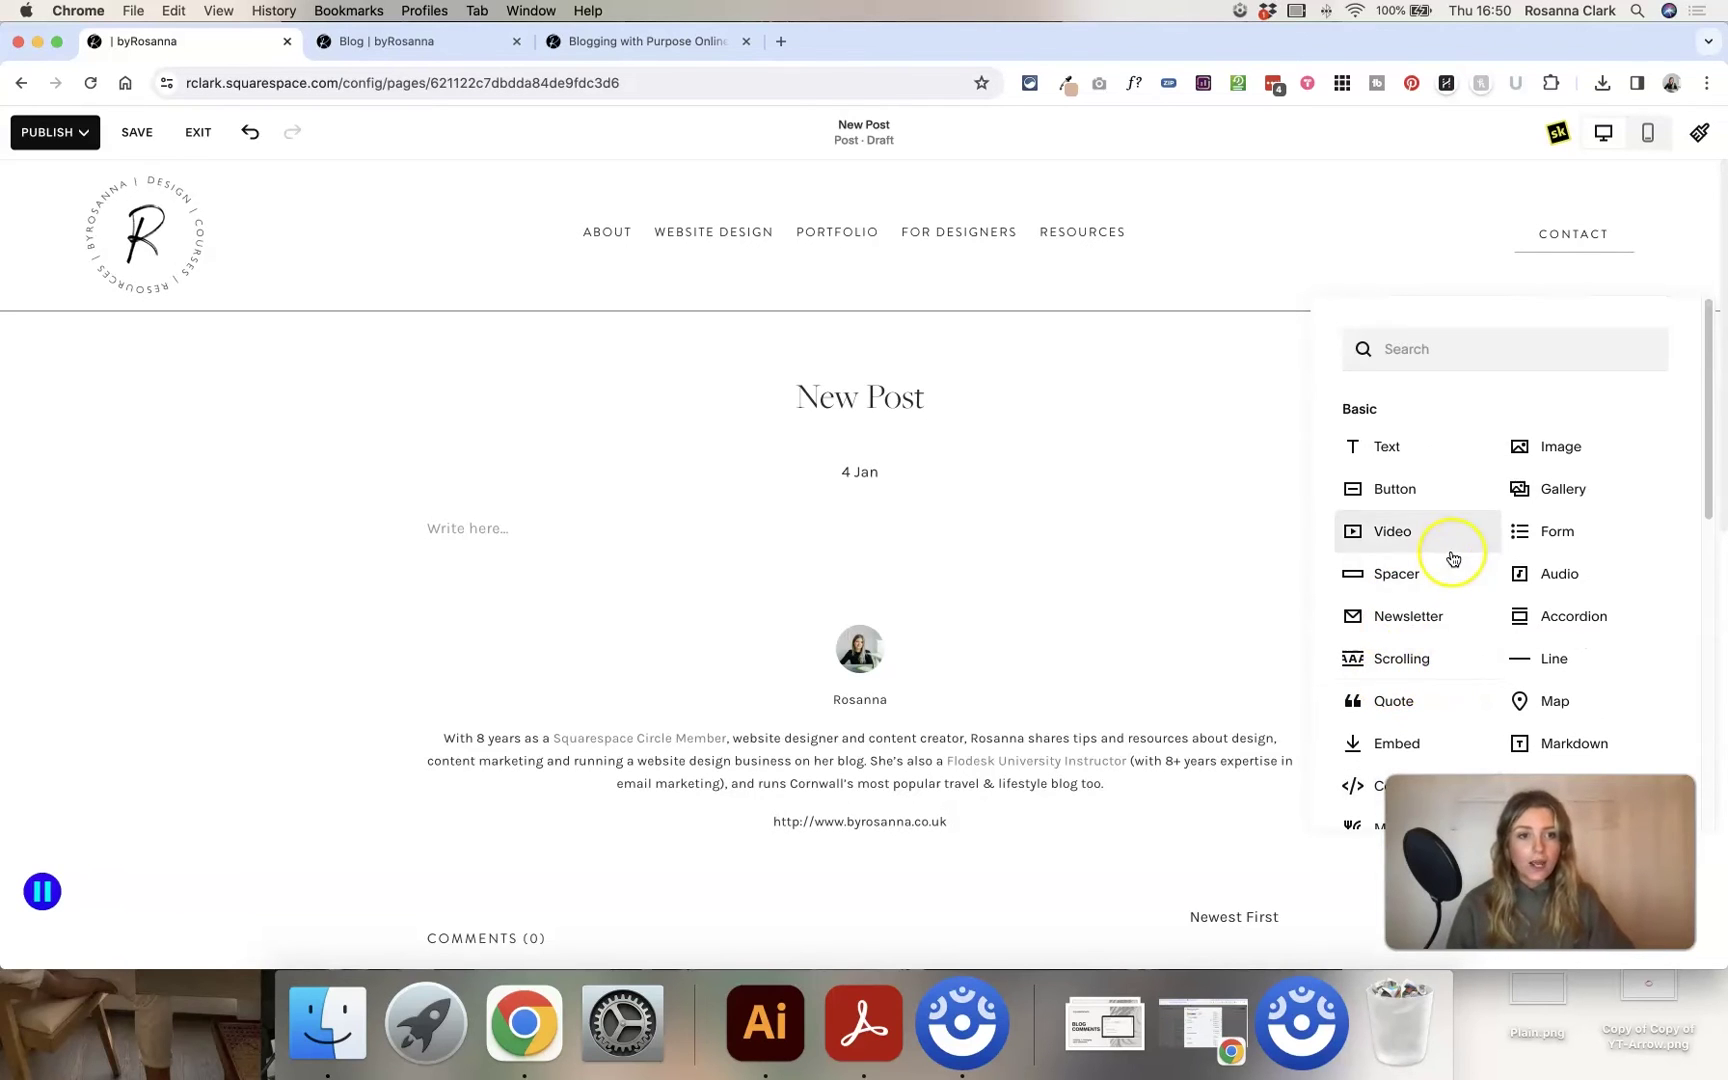
pyautogui.click(1403, 443)
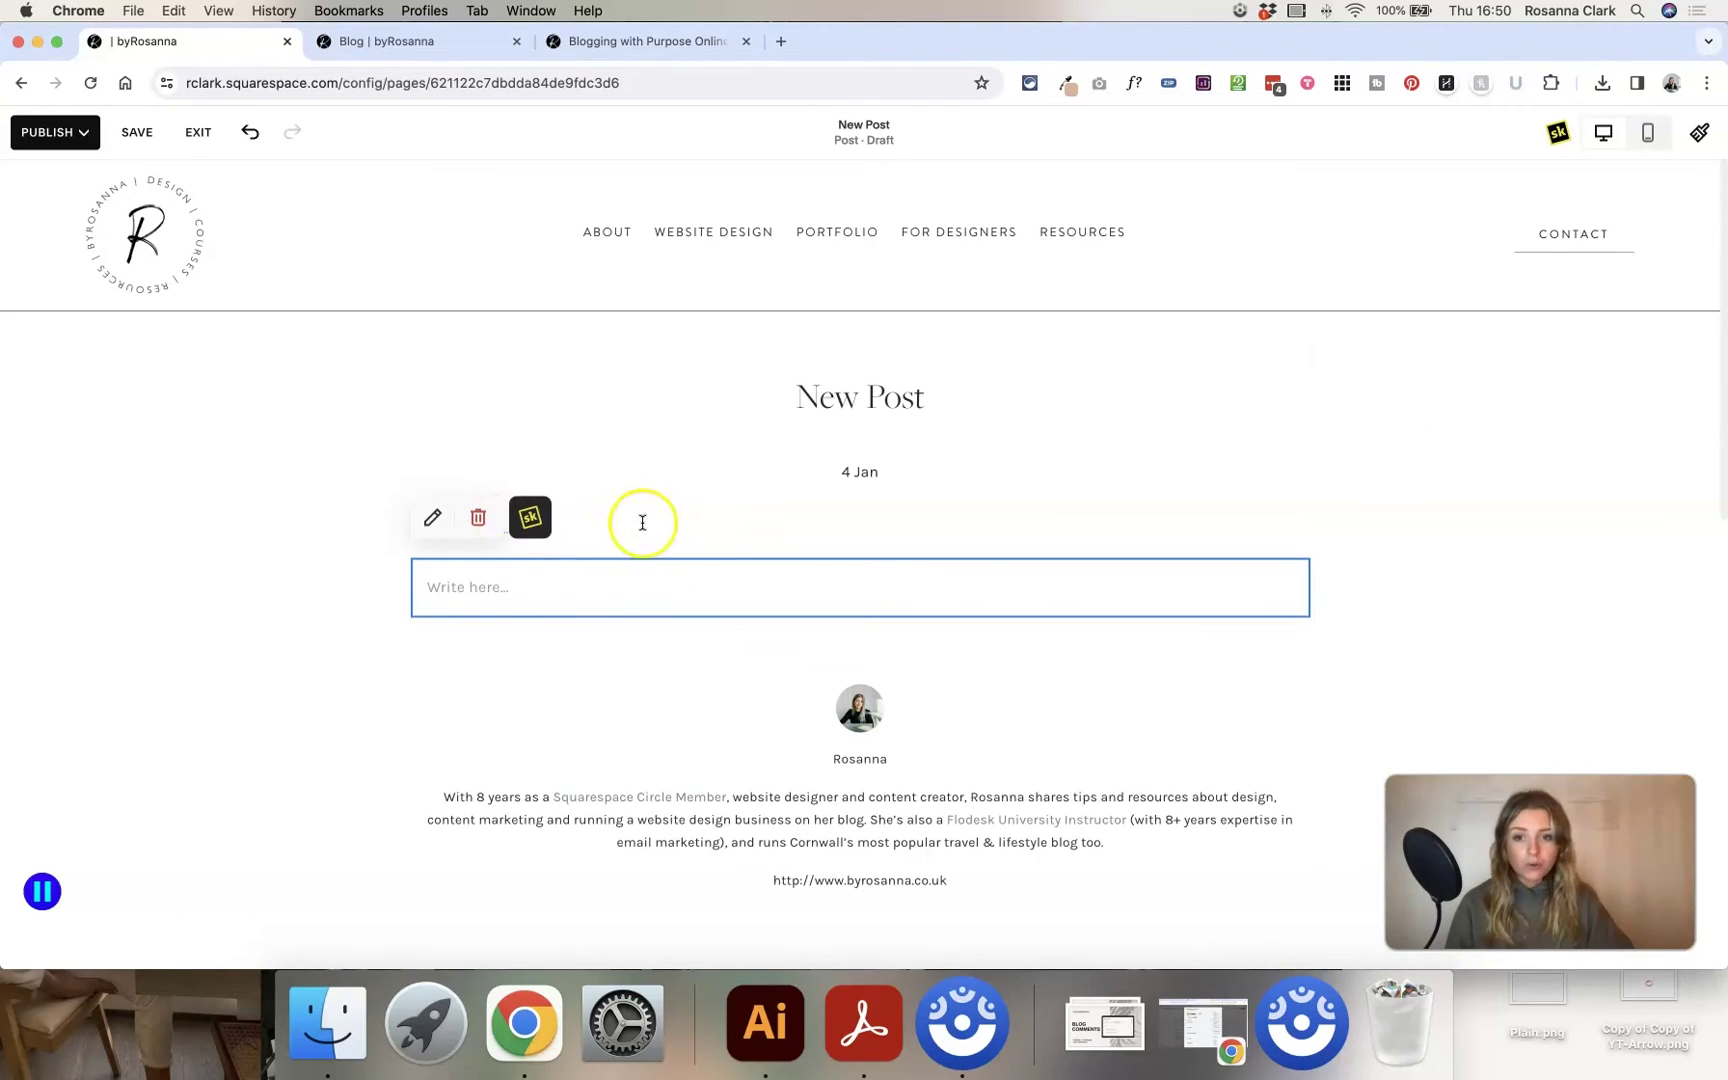
# Write 'Text' styled as Heading 2, followed by a plain 'Text' paragraph below it
pyautogui.click(640, 520)
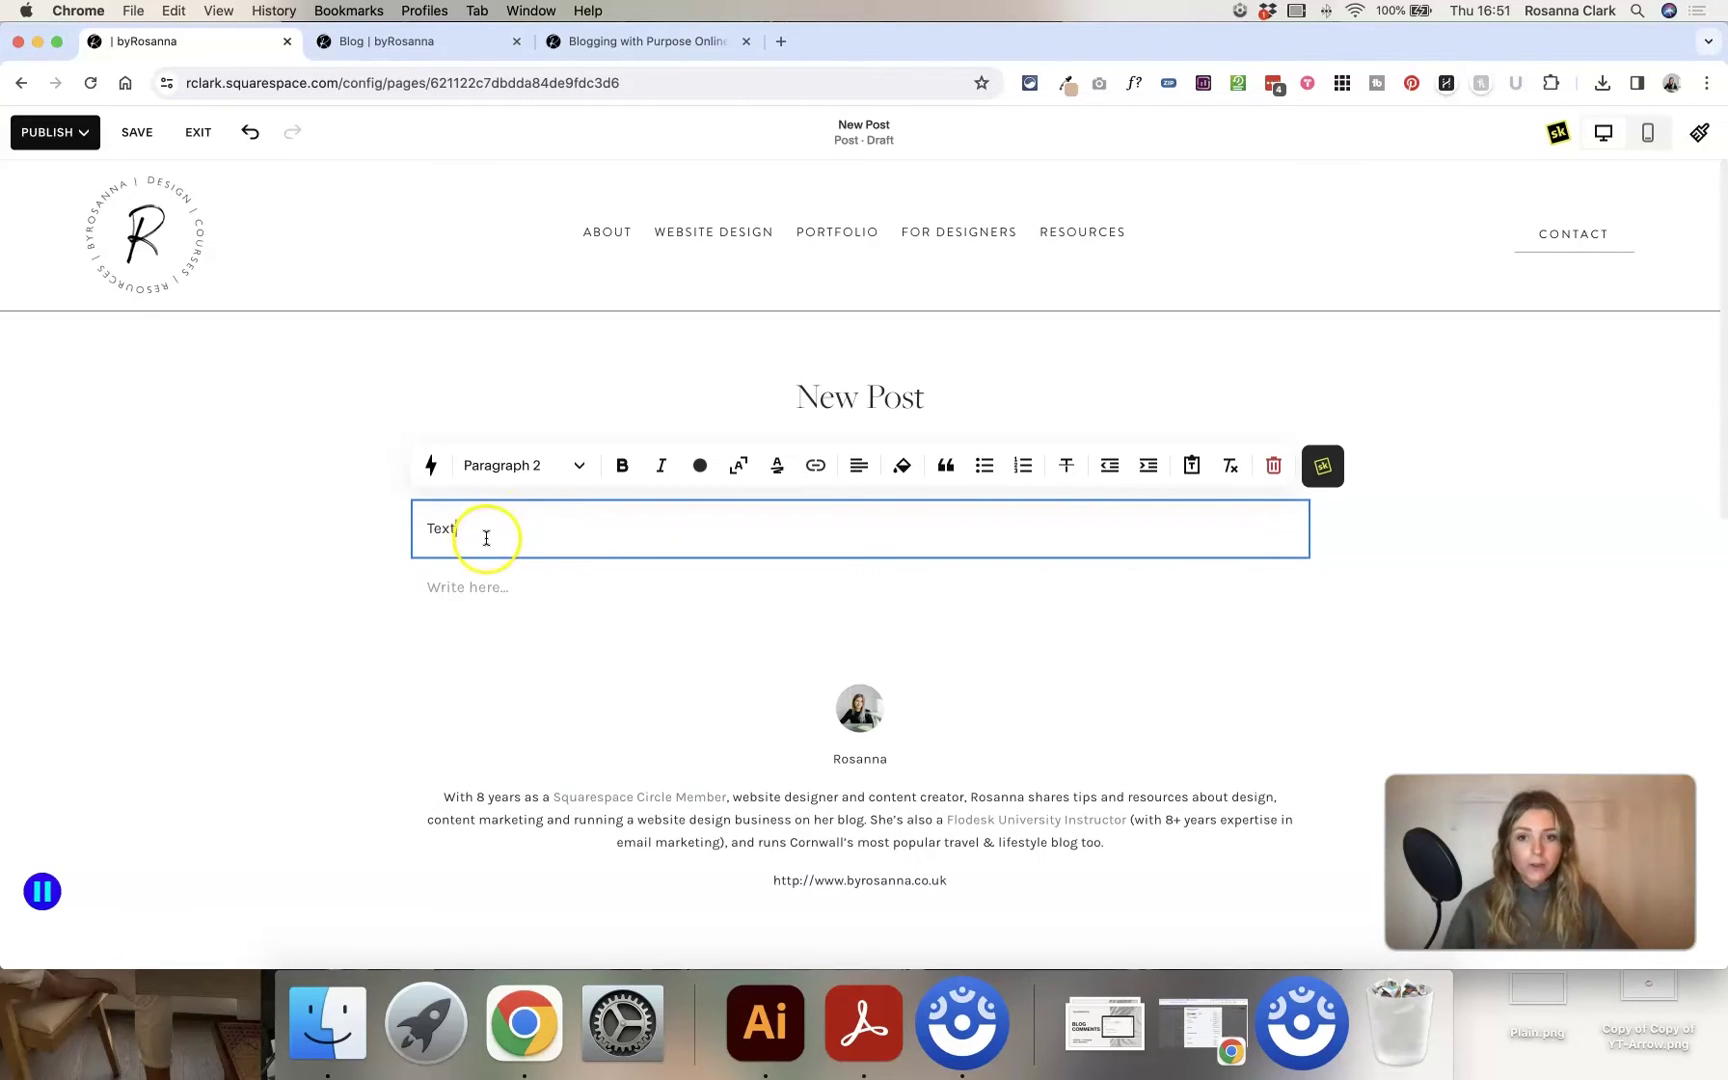
pyautogui.moveTo(486, 538); pyautogui.dragTo(366, 525)
pyautogui.click(515, 466)
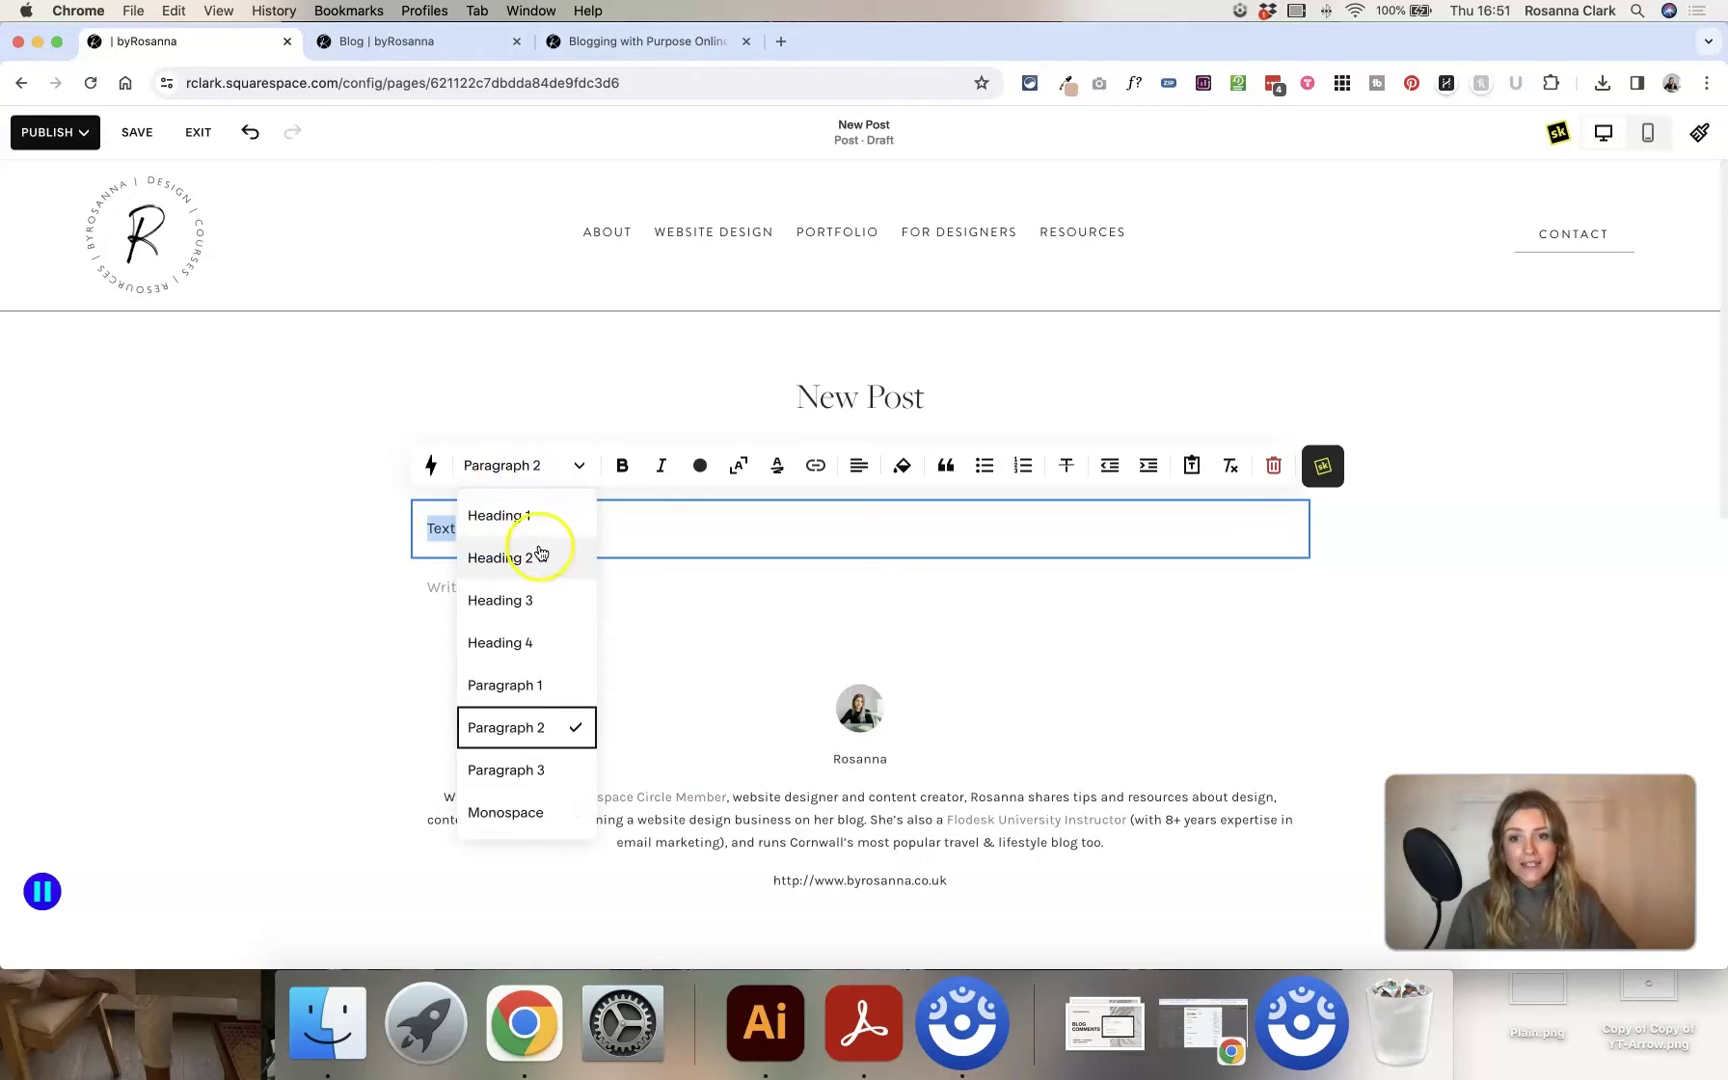
pyautogui.click(540, 553)
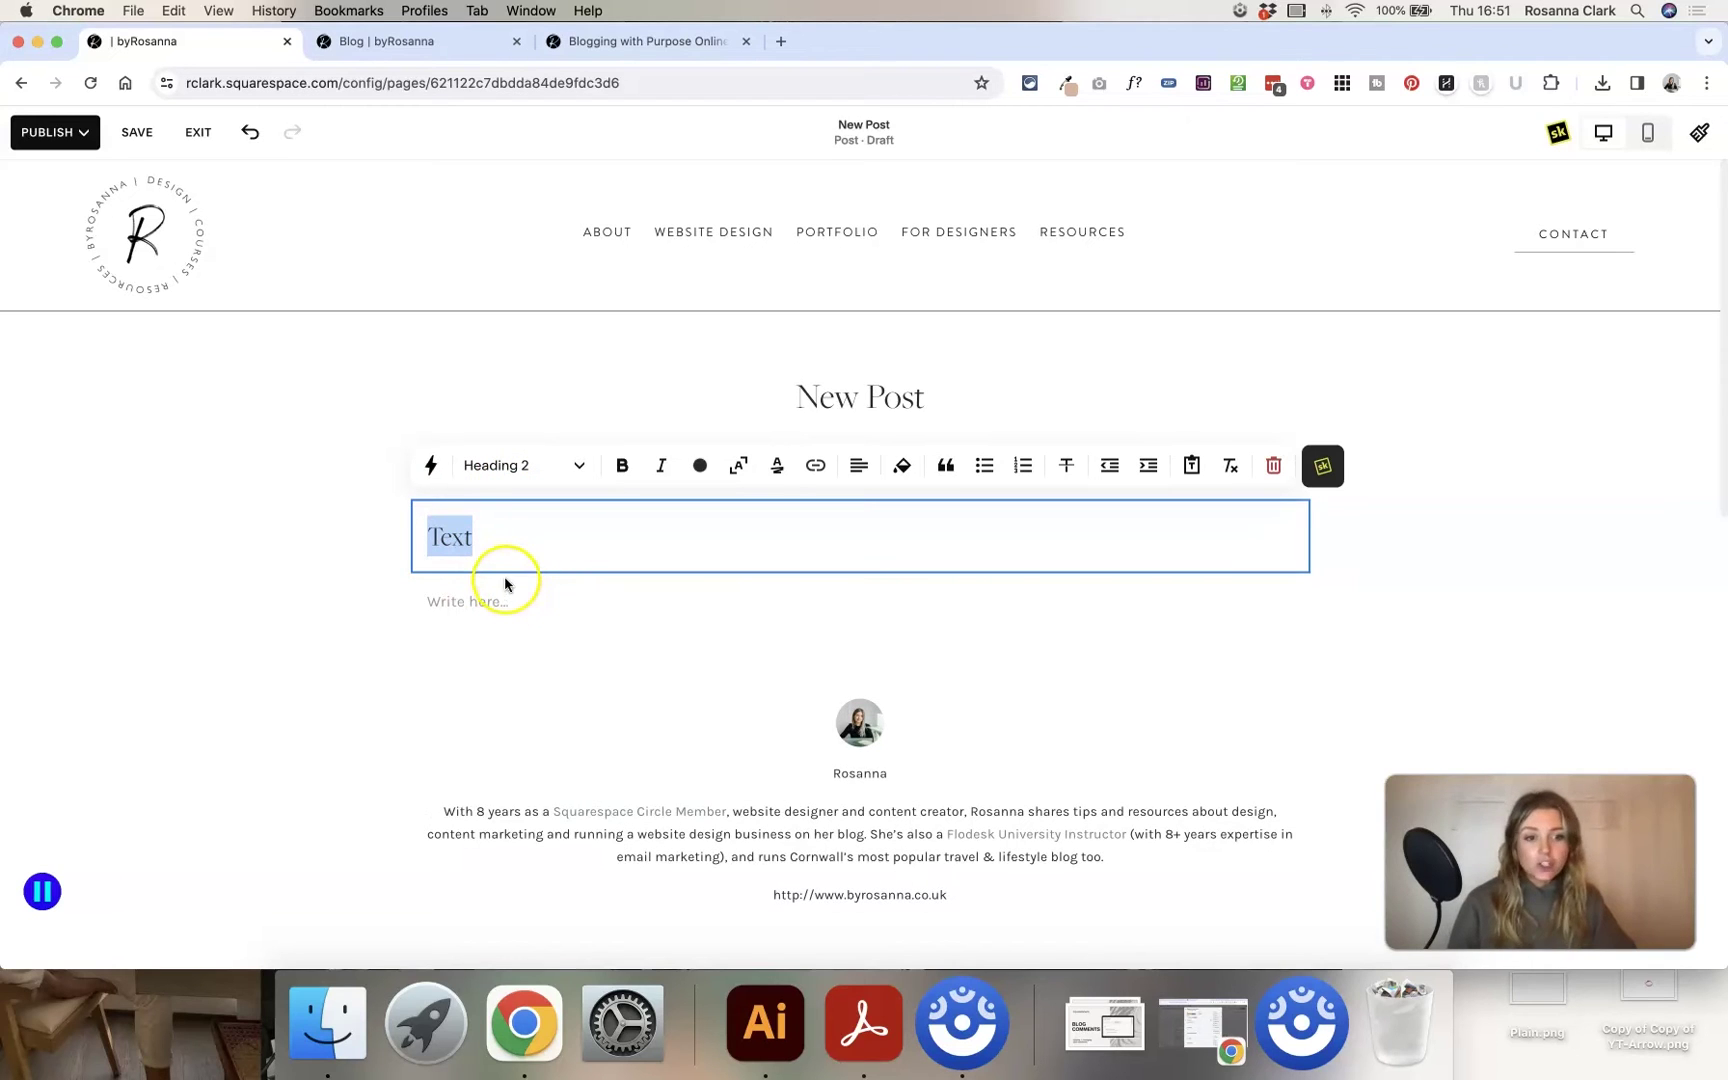
pyautogui.click(466, 603)
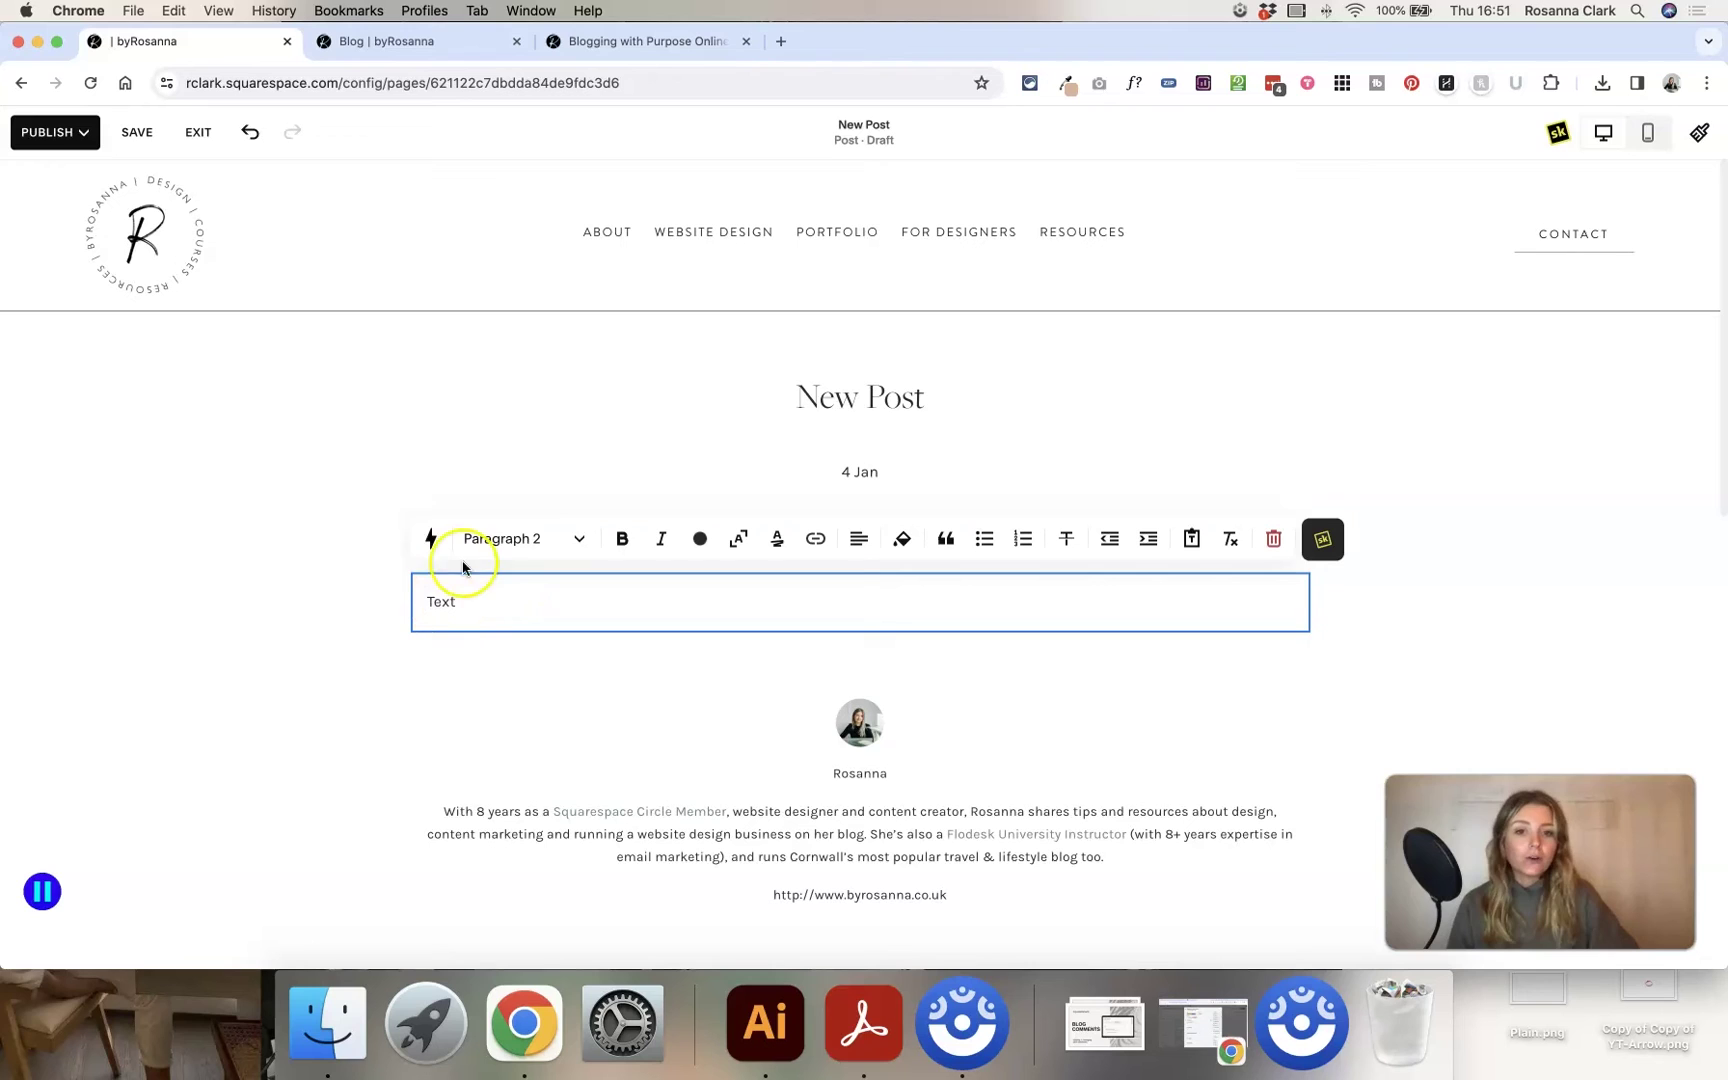
pyautogui.click(323, 624)
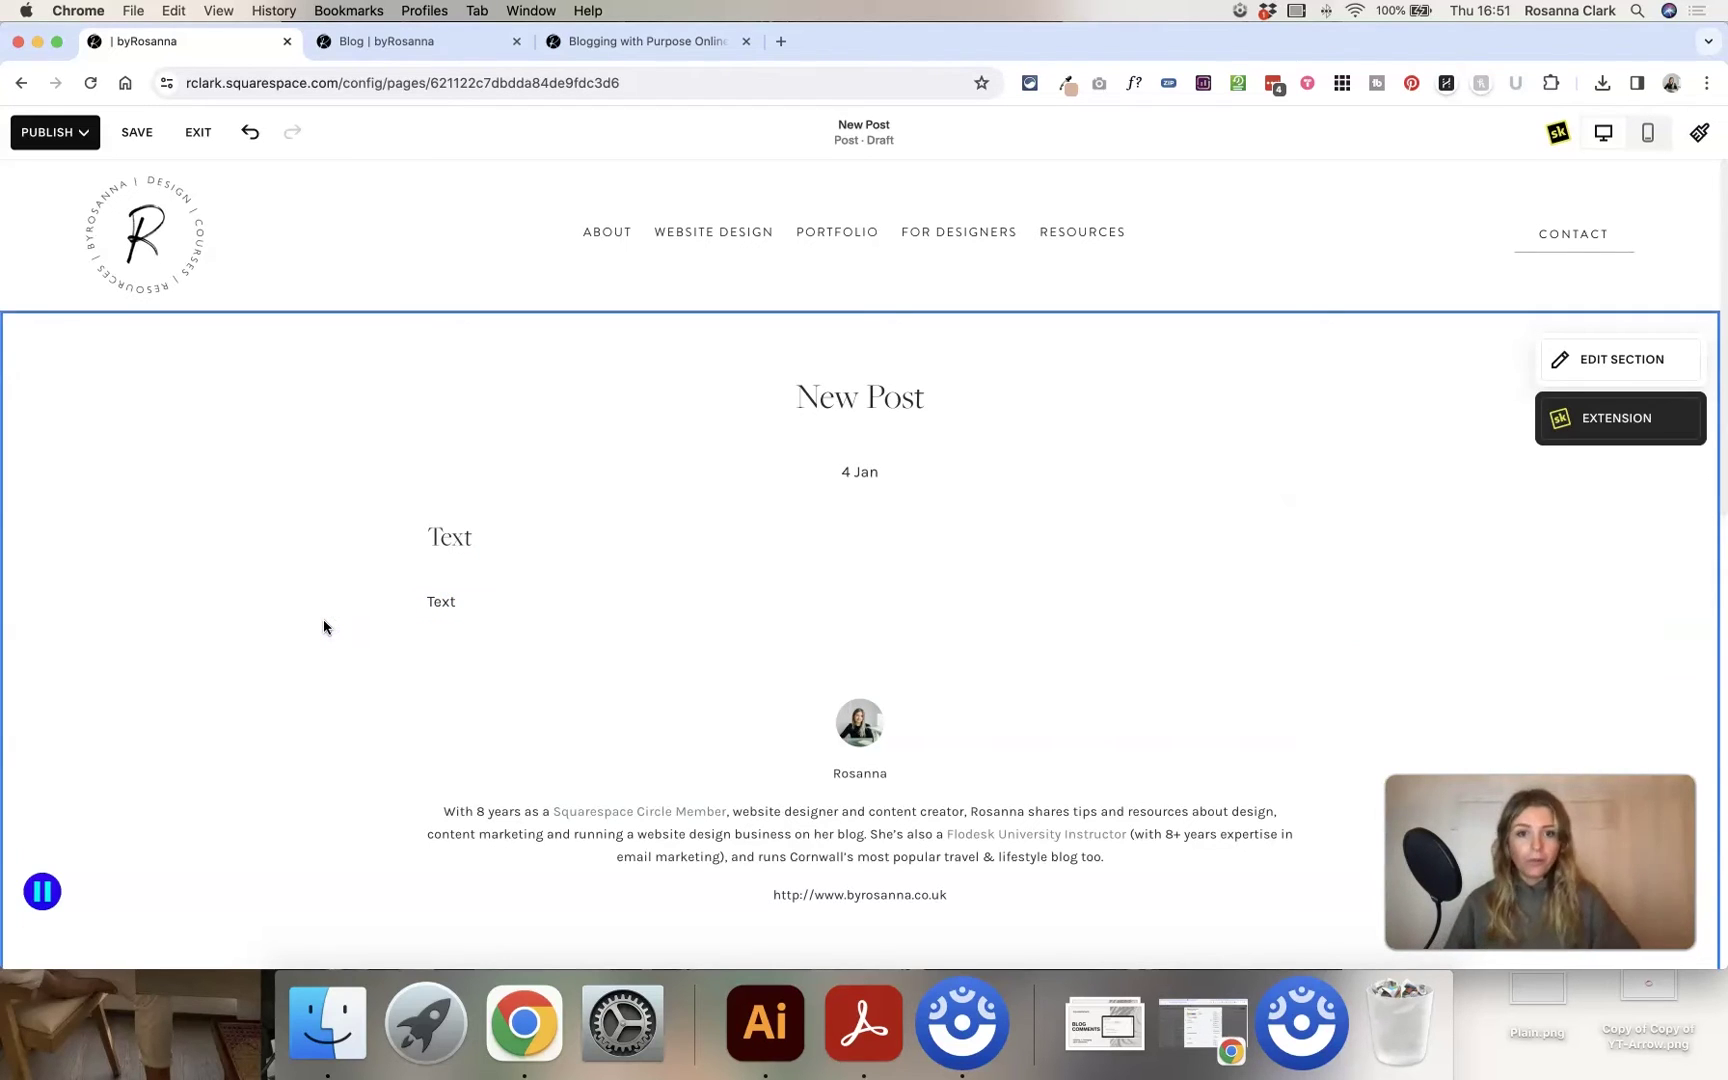
# Switch to the Blogging with Purpose course page and scroll down through it
pyautogui.click(323, 620)
pyautogui.click(637, 44)
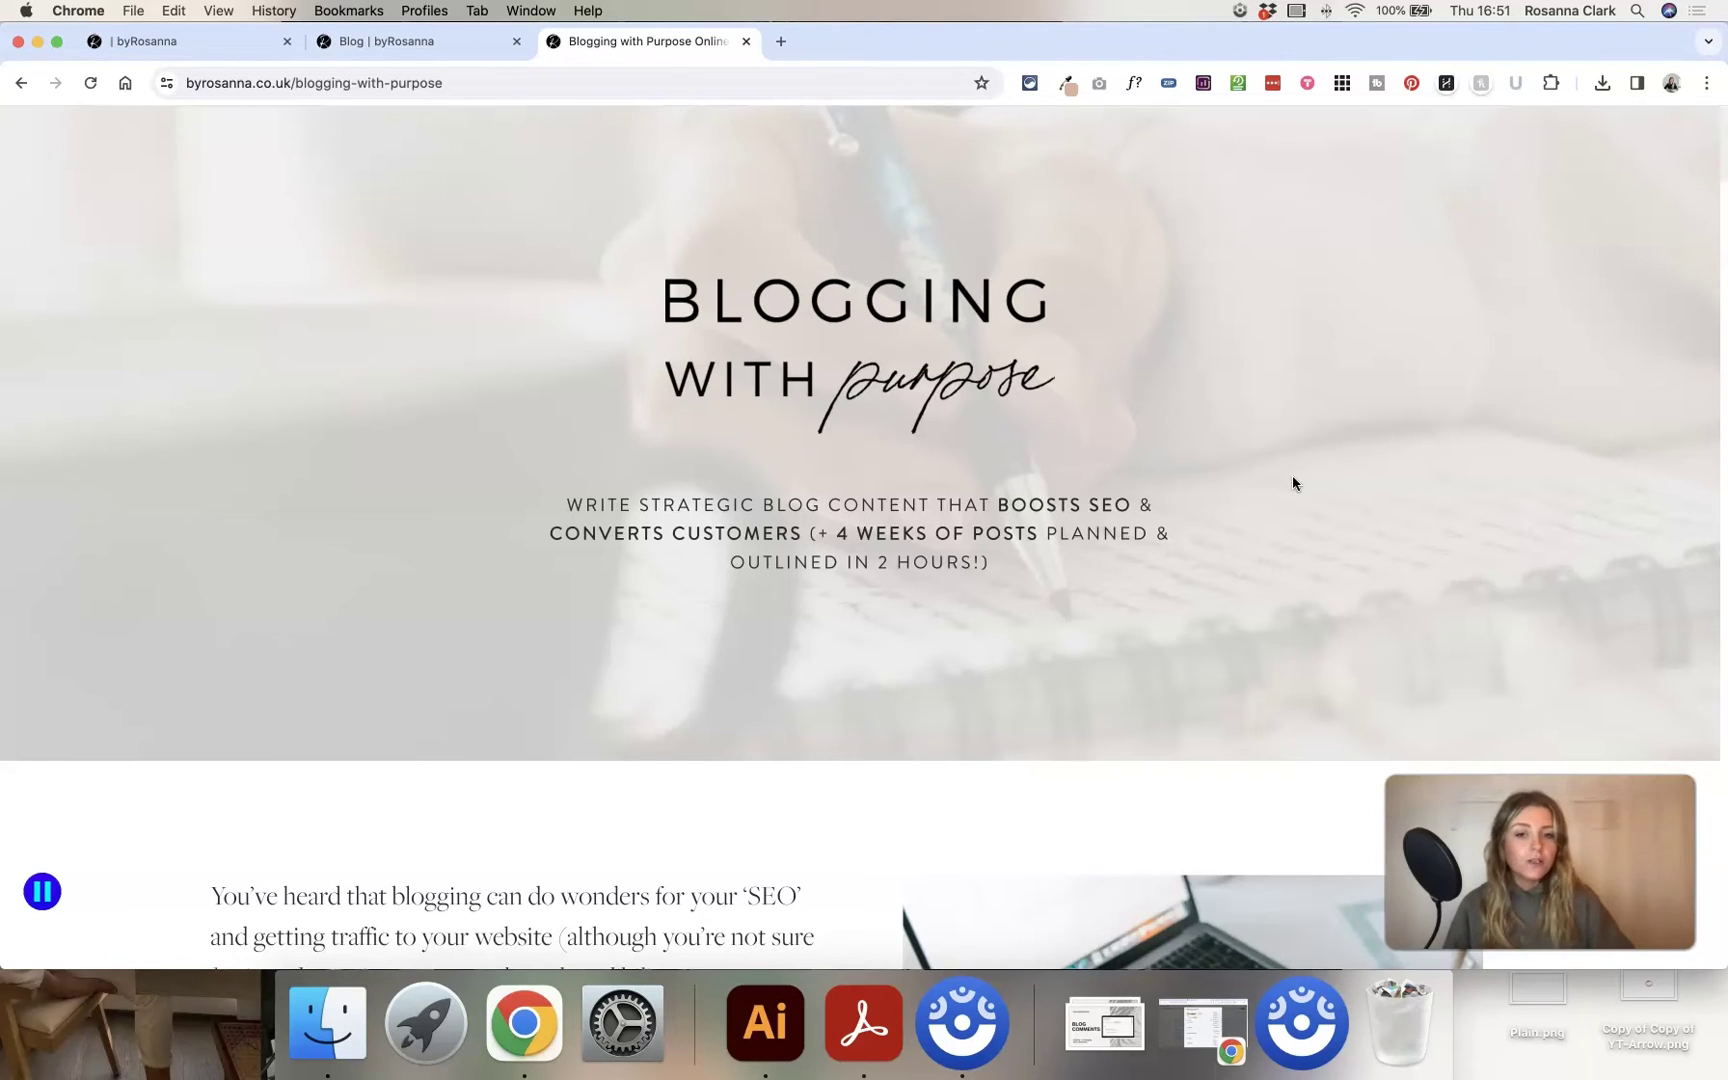
pyautogui.scroll(-10, 1292, 475)
pyautogui.scroll(-3, 850, 514)
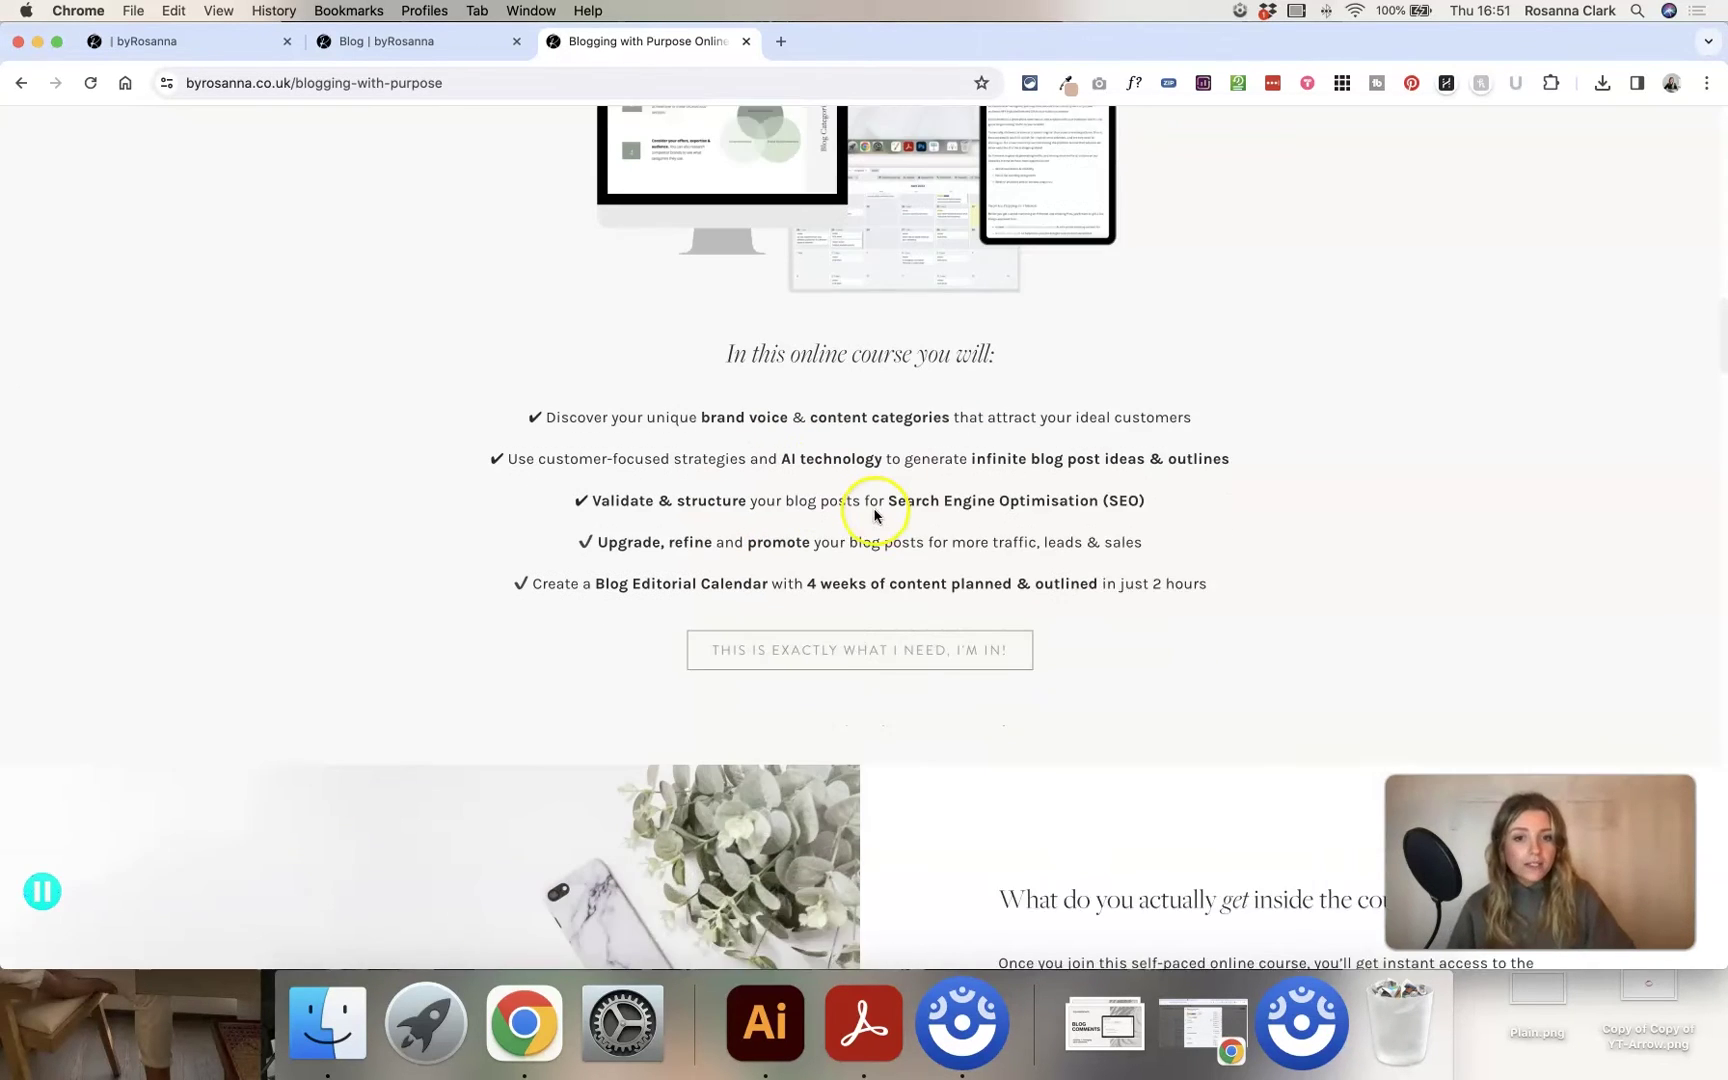
pyautogui.scroll(-2, 853, 490)
# Highlight phrases like 'structure your blog posts' and '4 weeks of content planned & outlined'
pyautogui.moveTo(905, 345); pyautogui.dragTo(1127, 340)
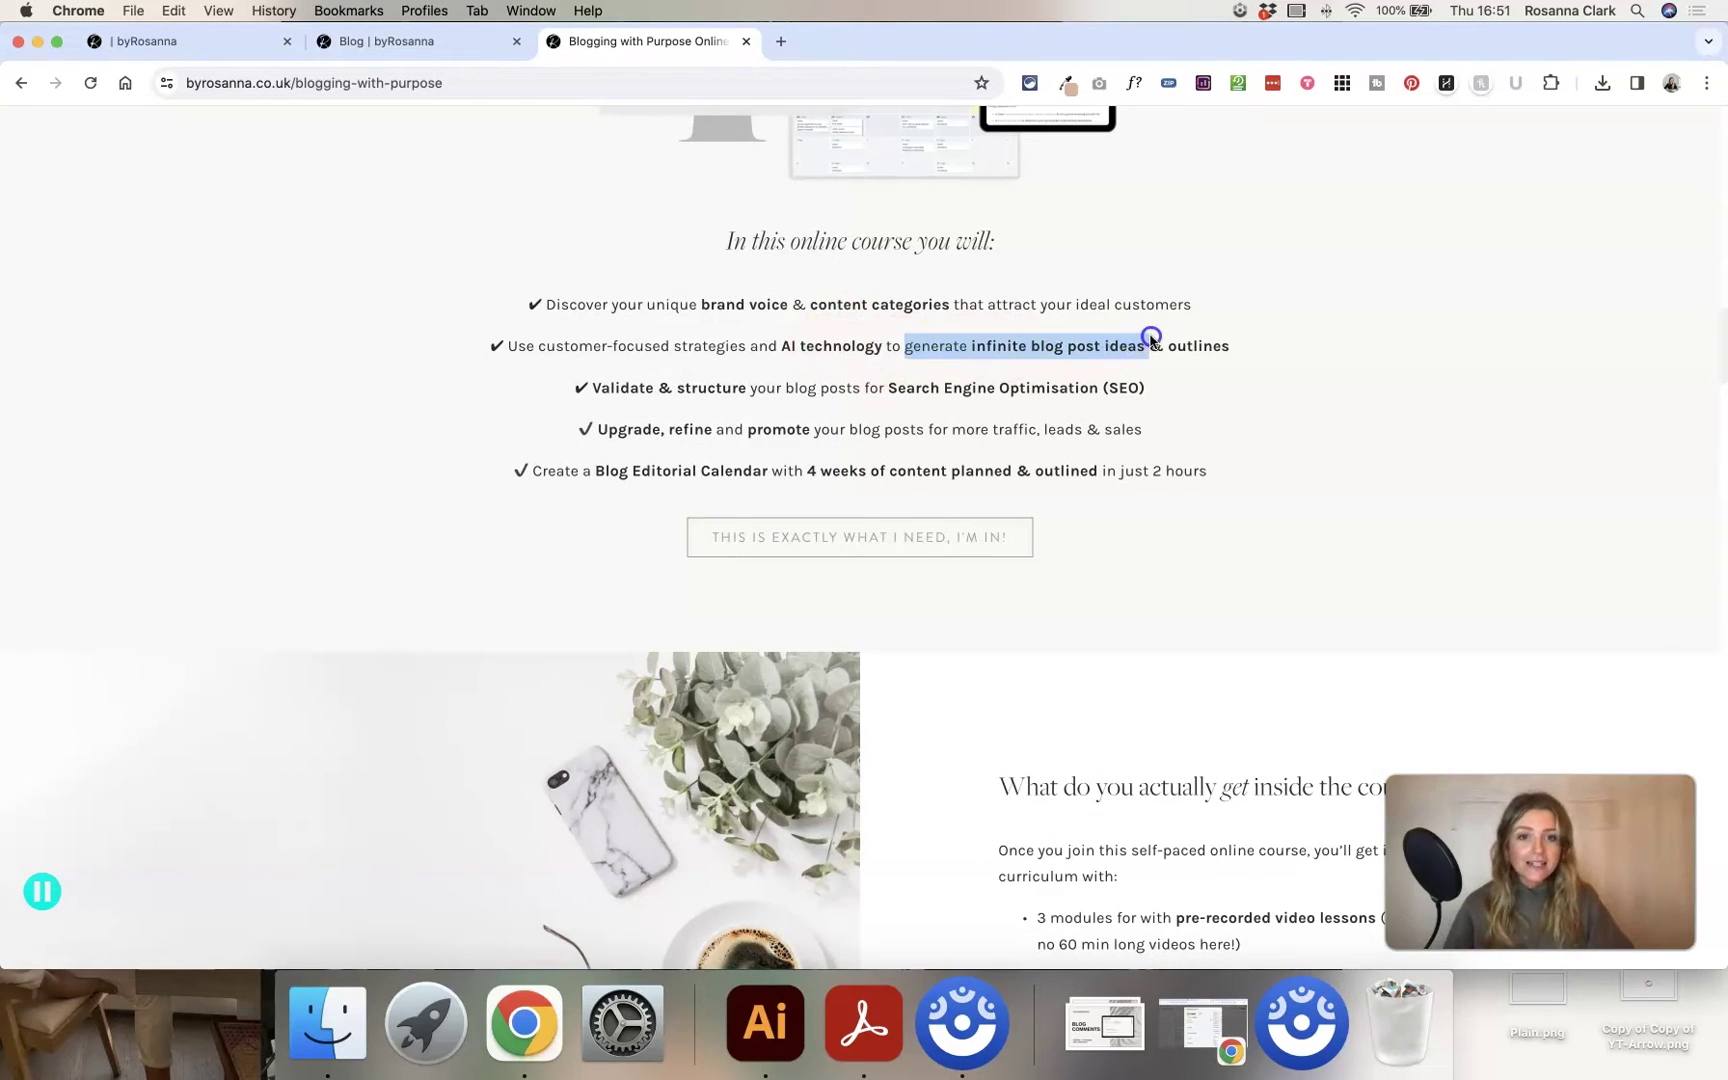
pyautogui.click(861, 377)
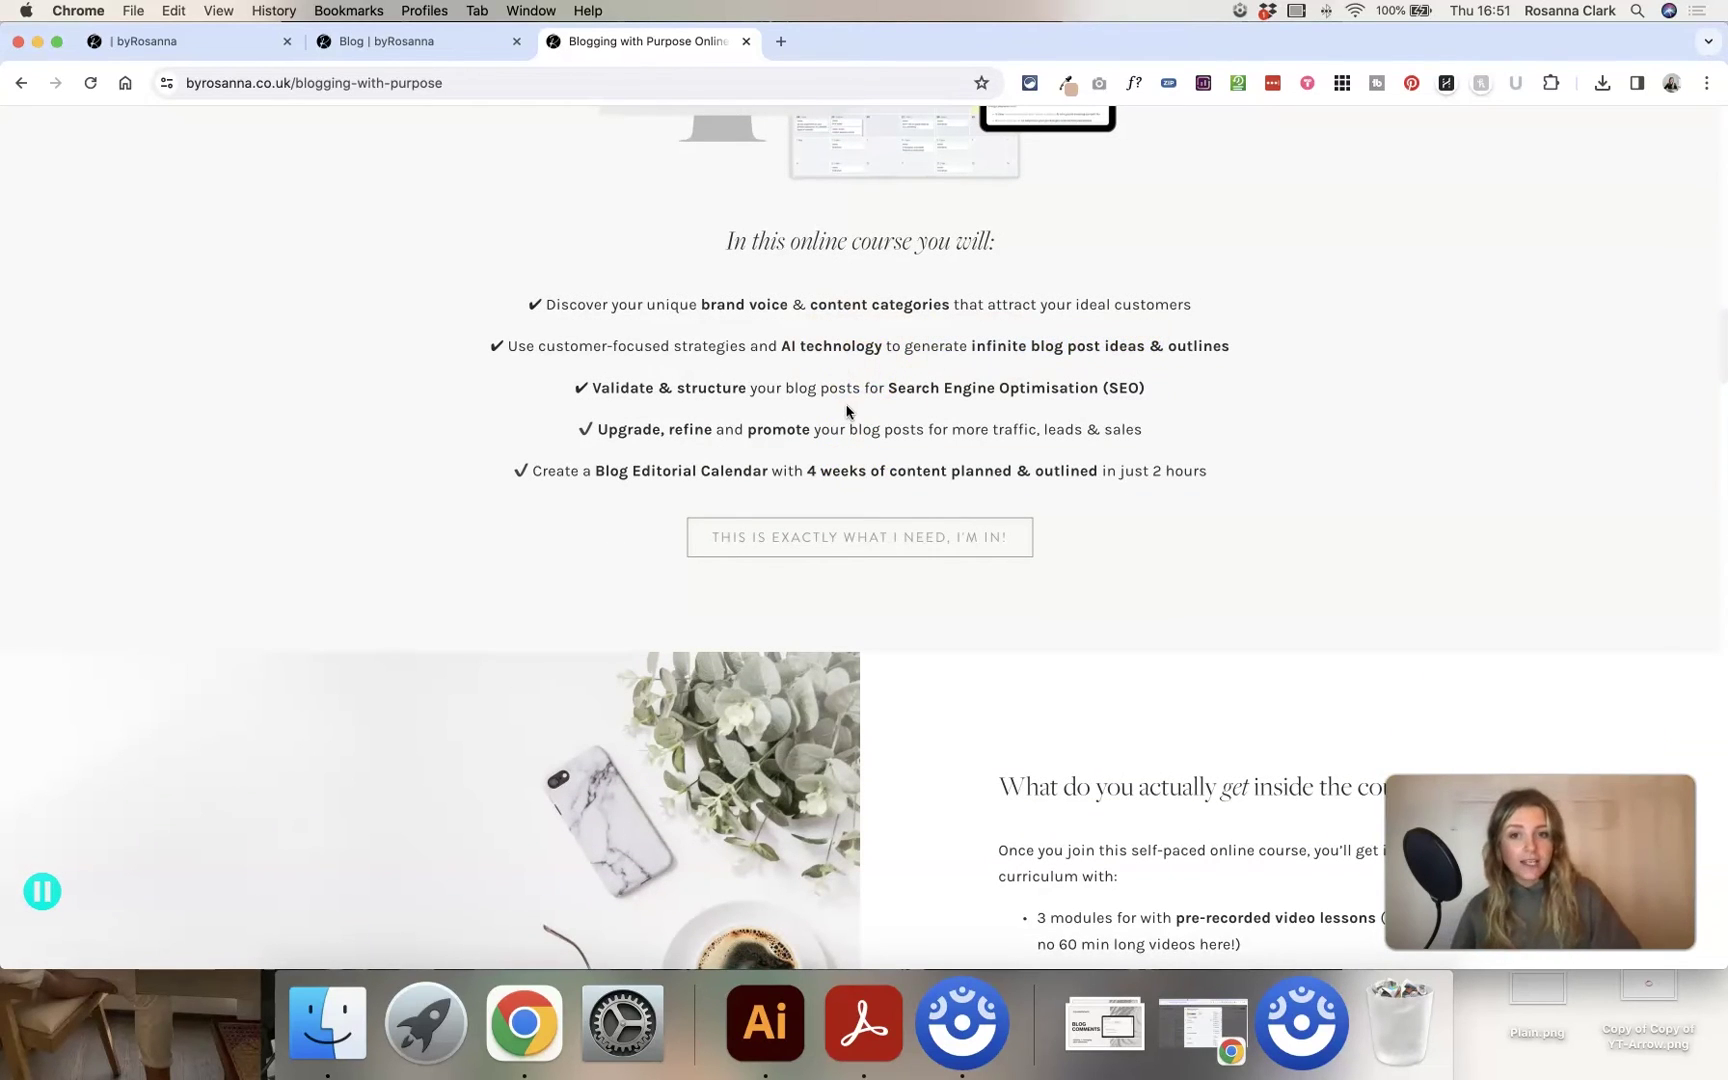
pyautogui.moveTo(679, 388); pyautogui.dragTo(876, 388)
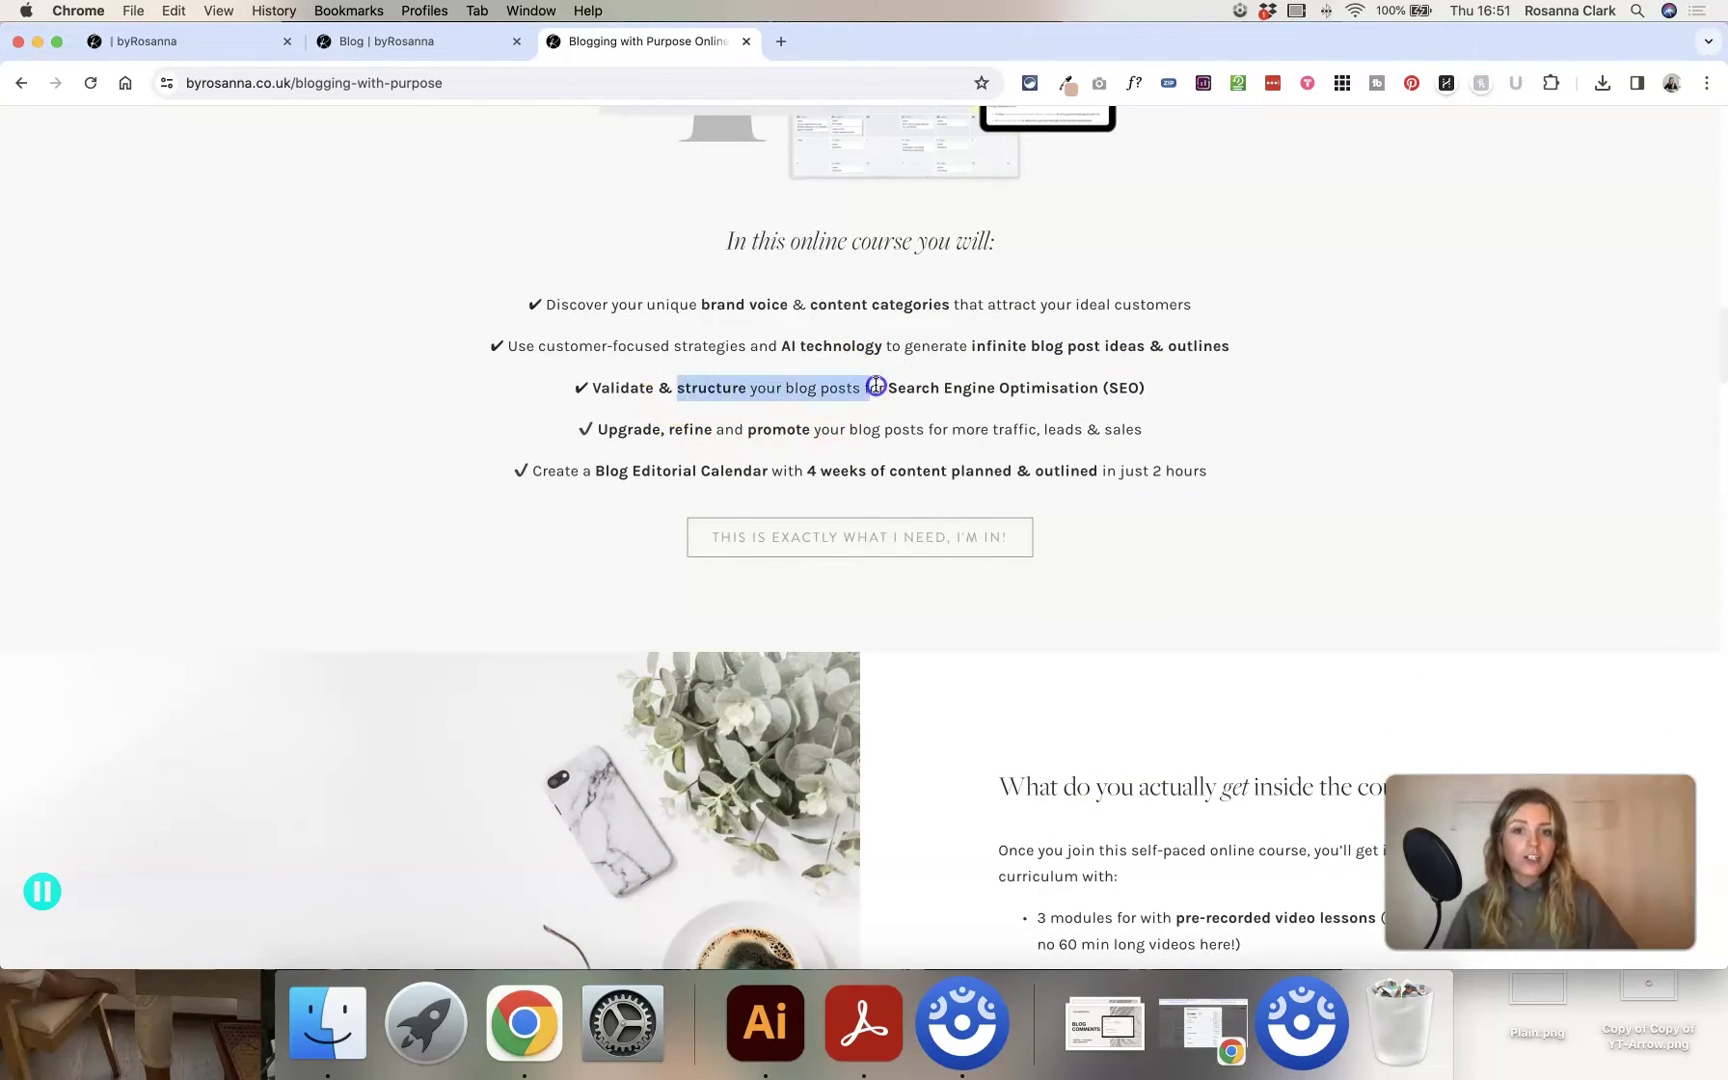
pyautogui.click(855, 452)
pyautogui.moveTo(805, 471); pyautogui.dragTo(1095, 471)
pyautogui.click(1135, 525)
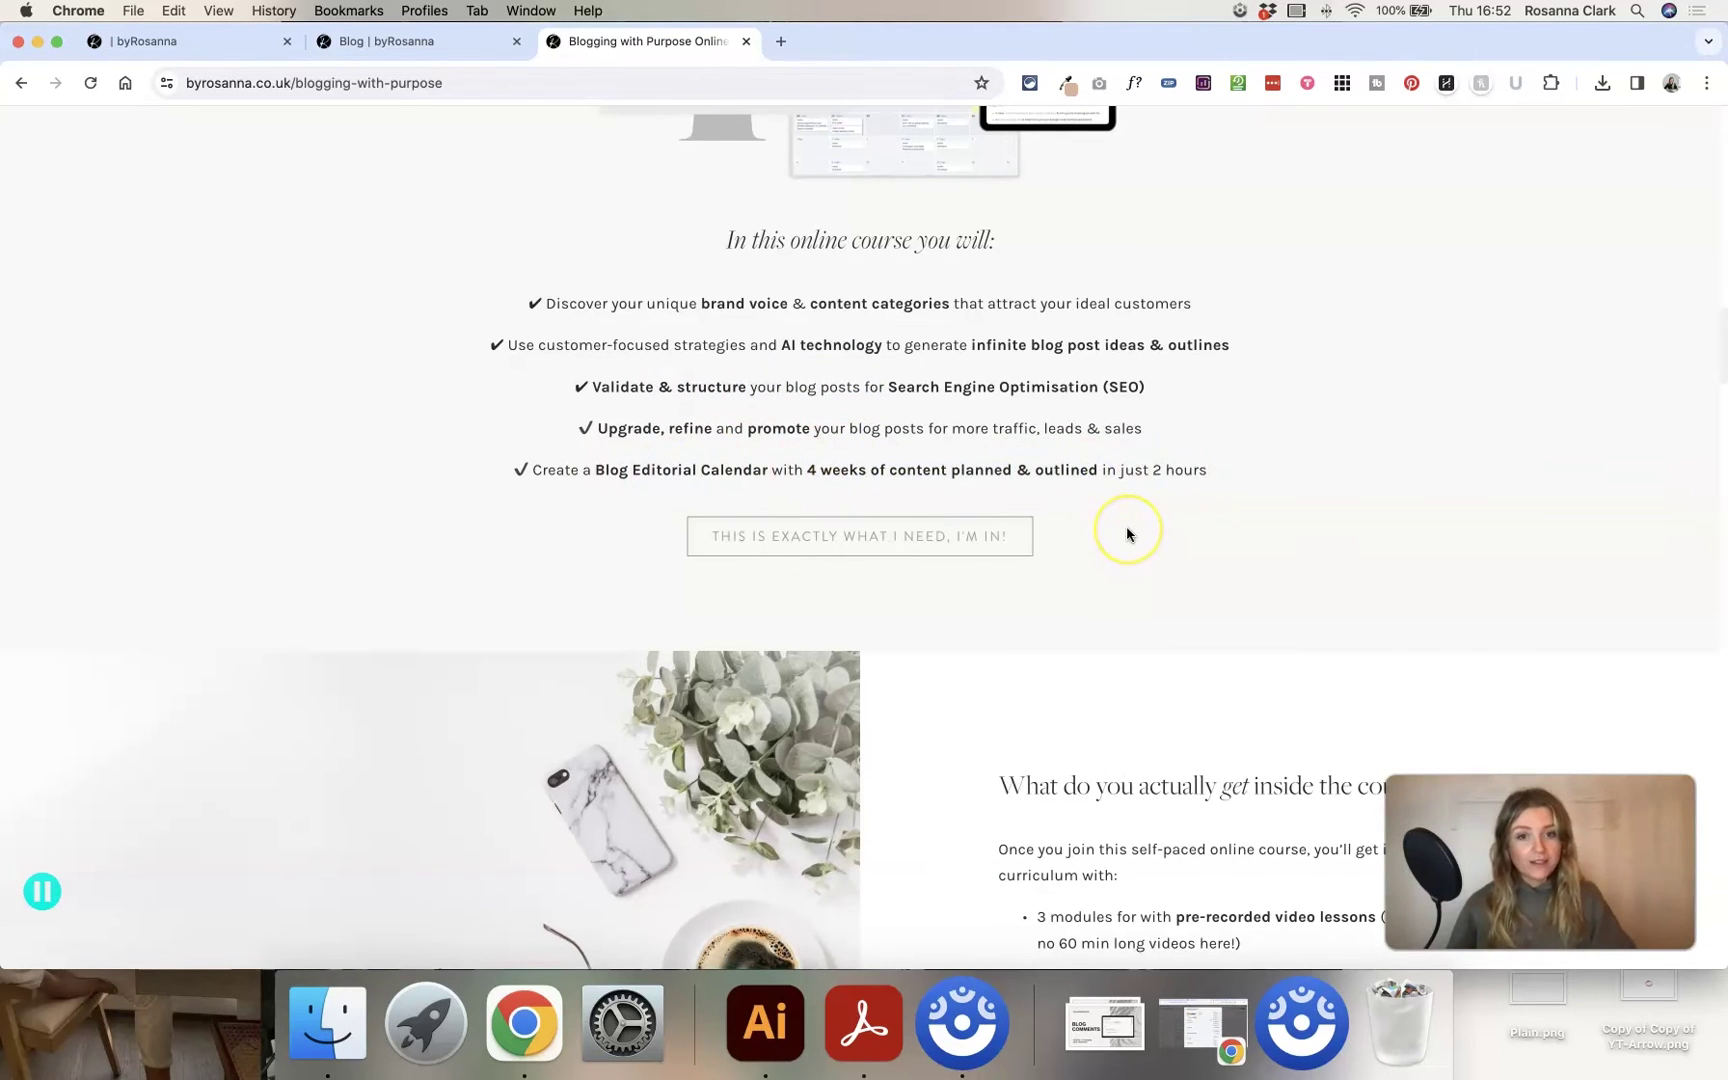
pyautogui.scroll(-10, 1128, 534)
pyautogui.scroll(-5, 1127, 533)
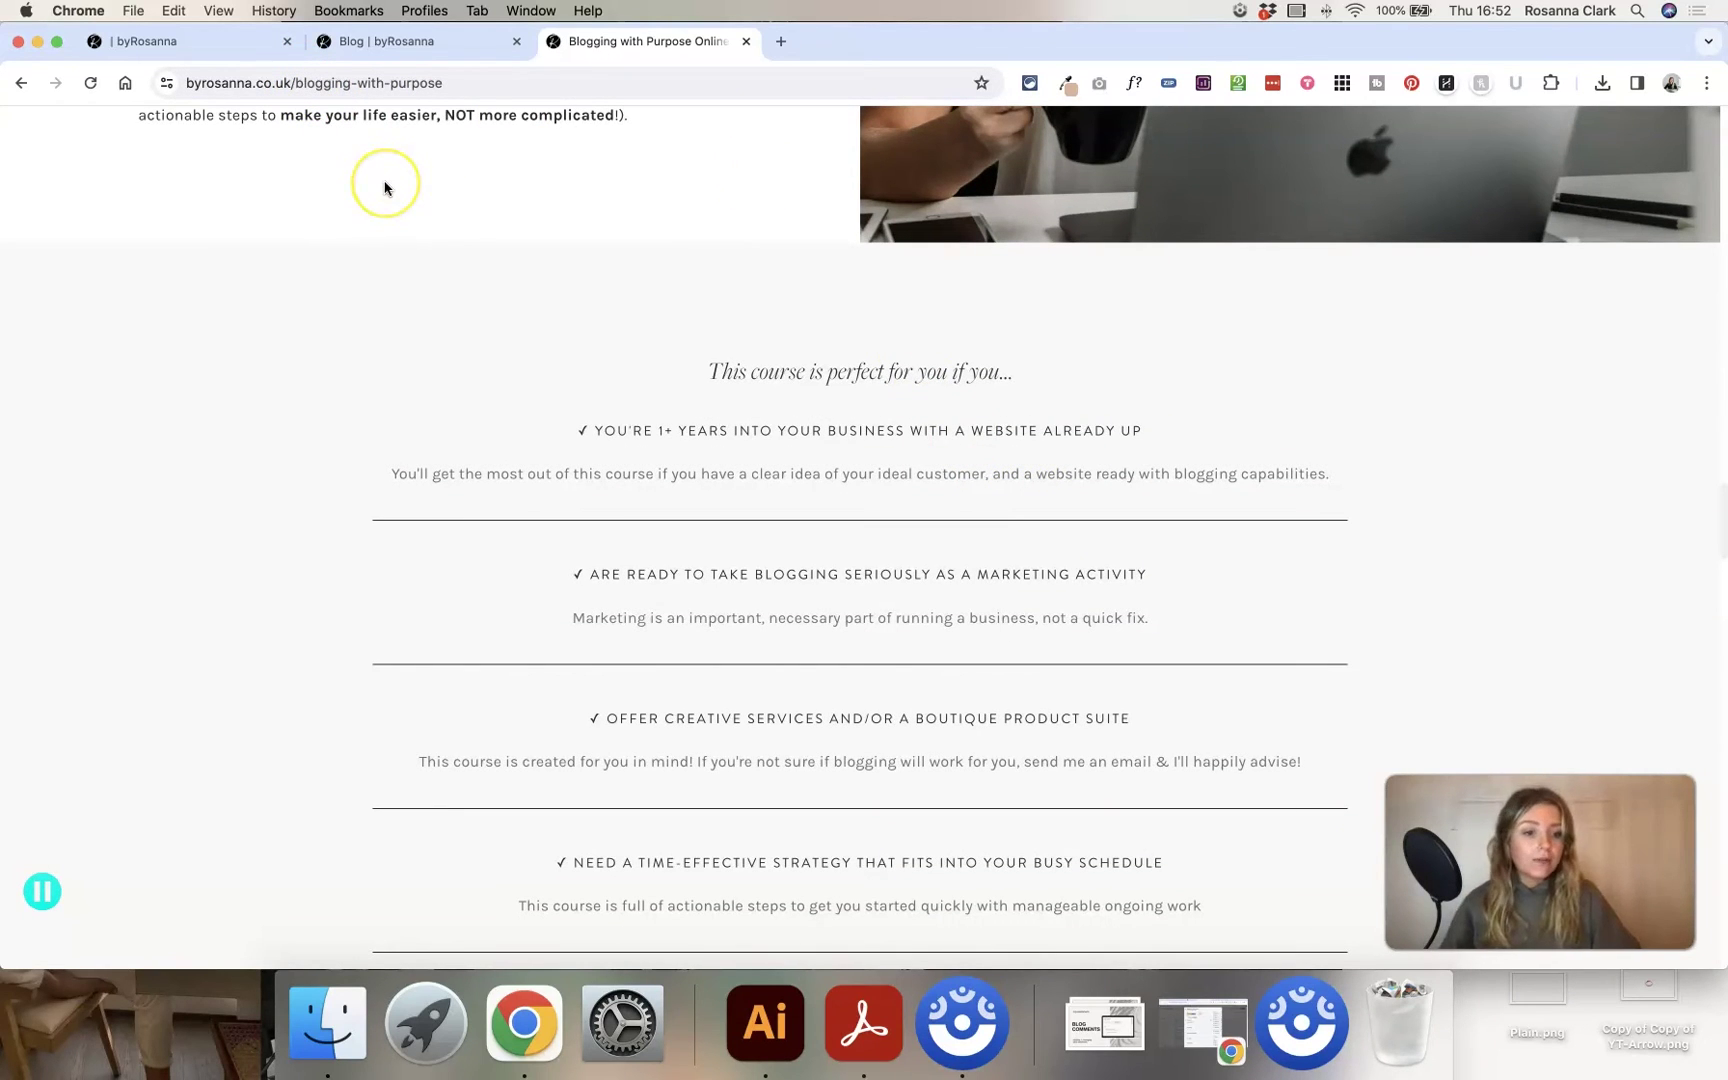
pyautogui.press('super+1')
pyautogui.click(860, 629)
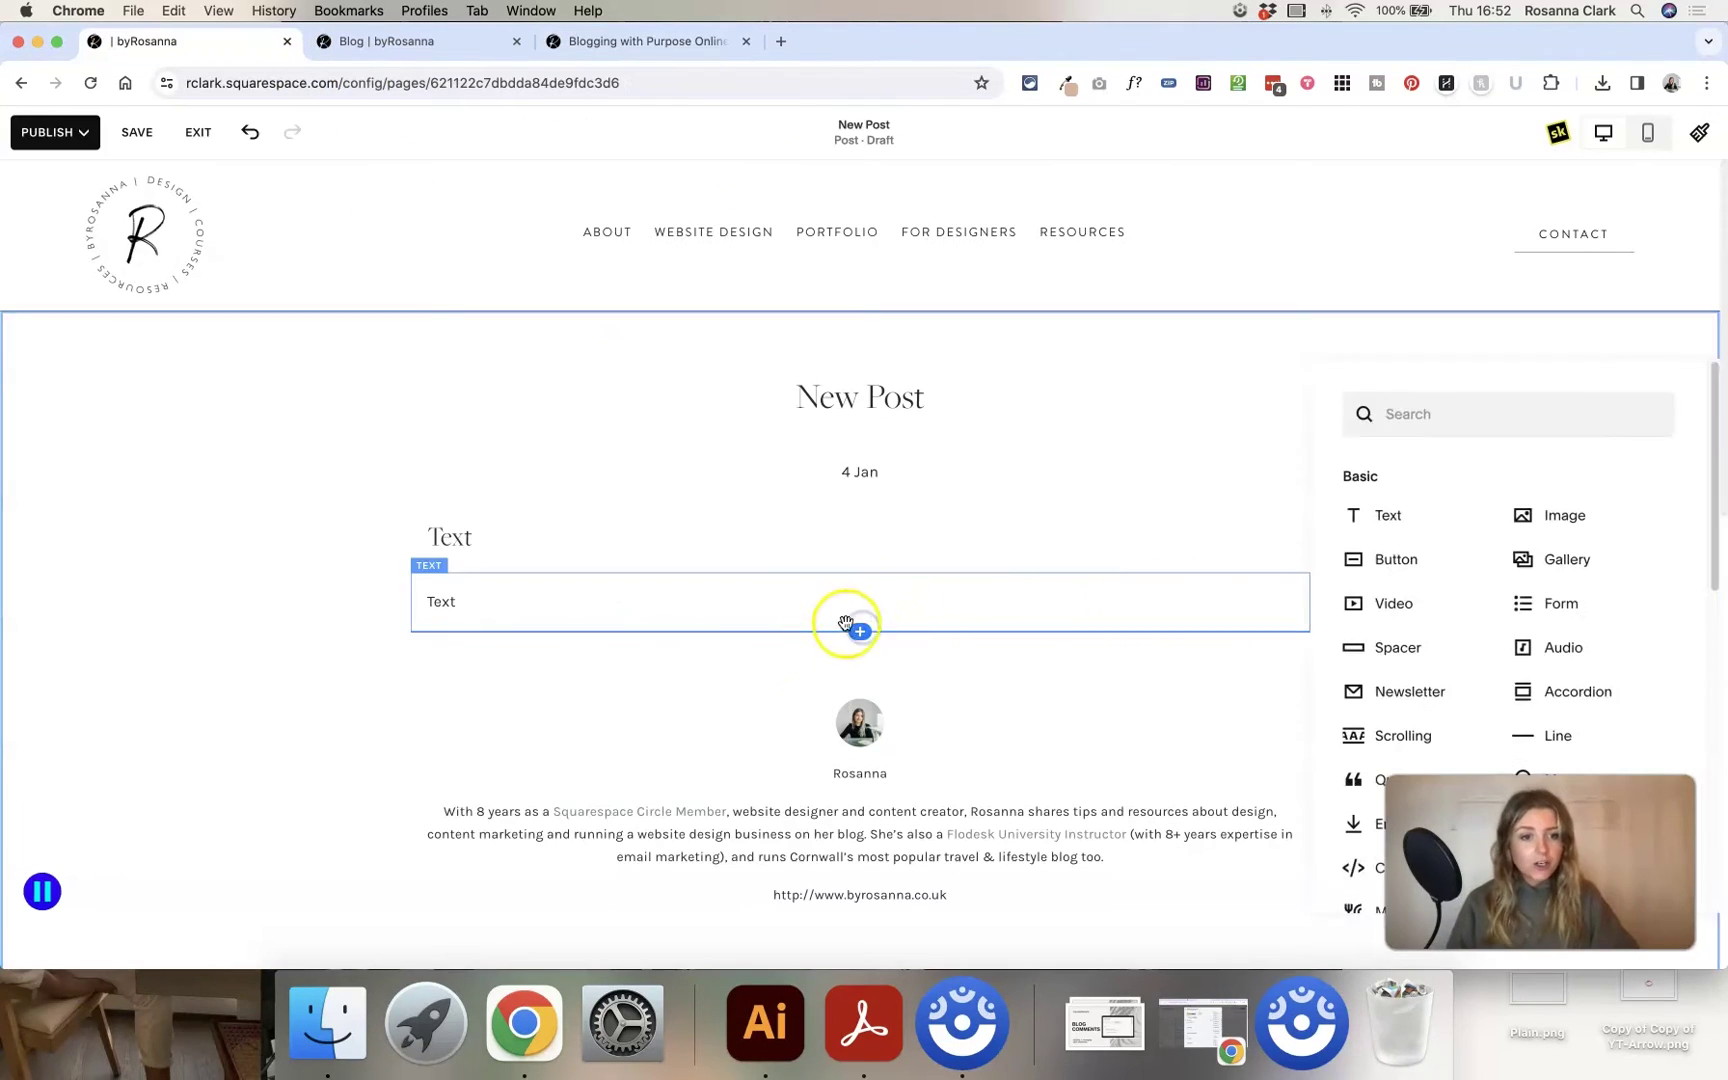
pyautogui.click(1551, 518)
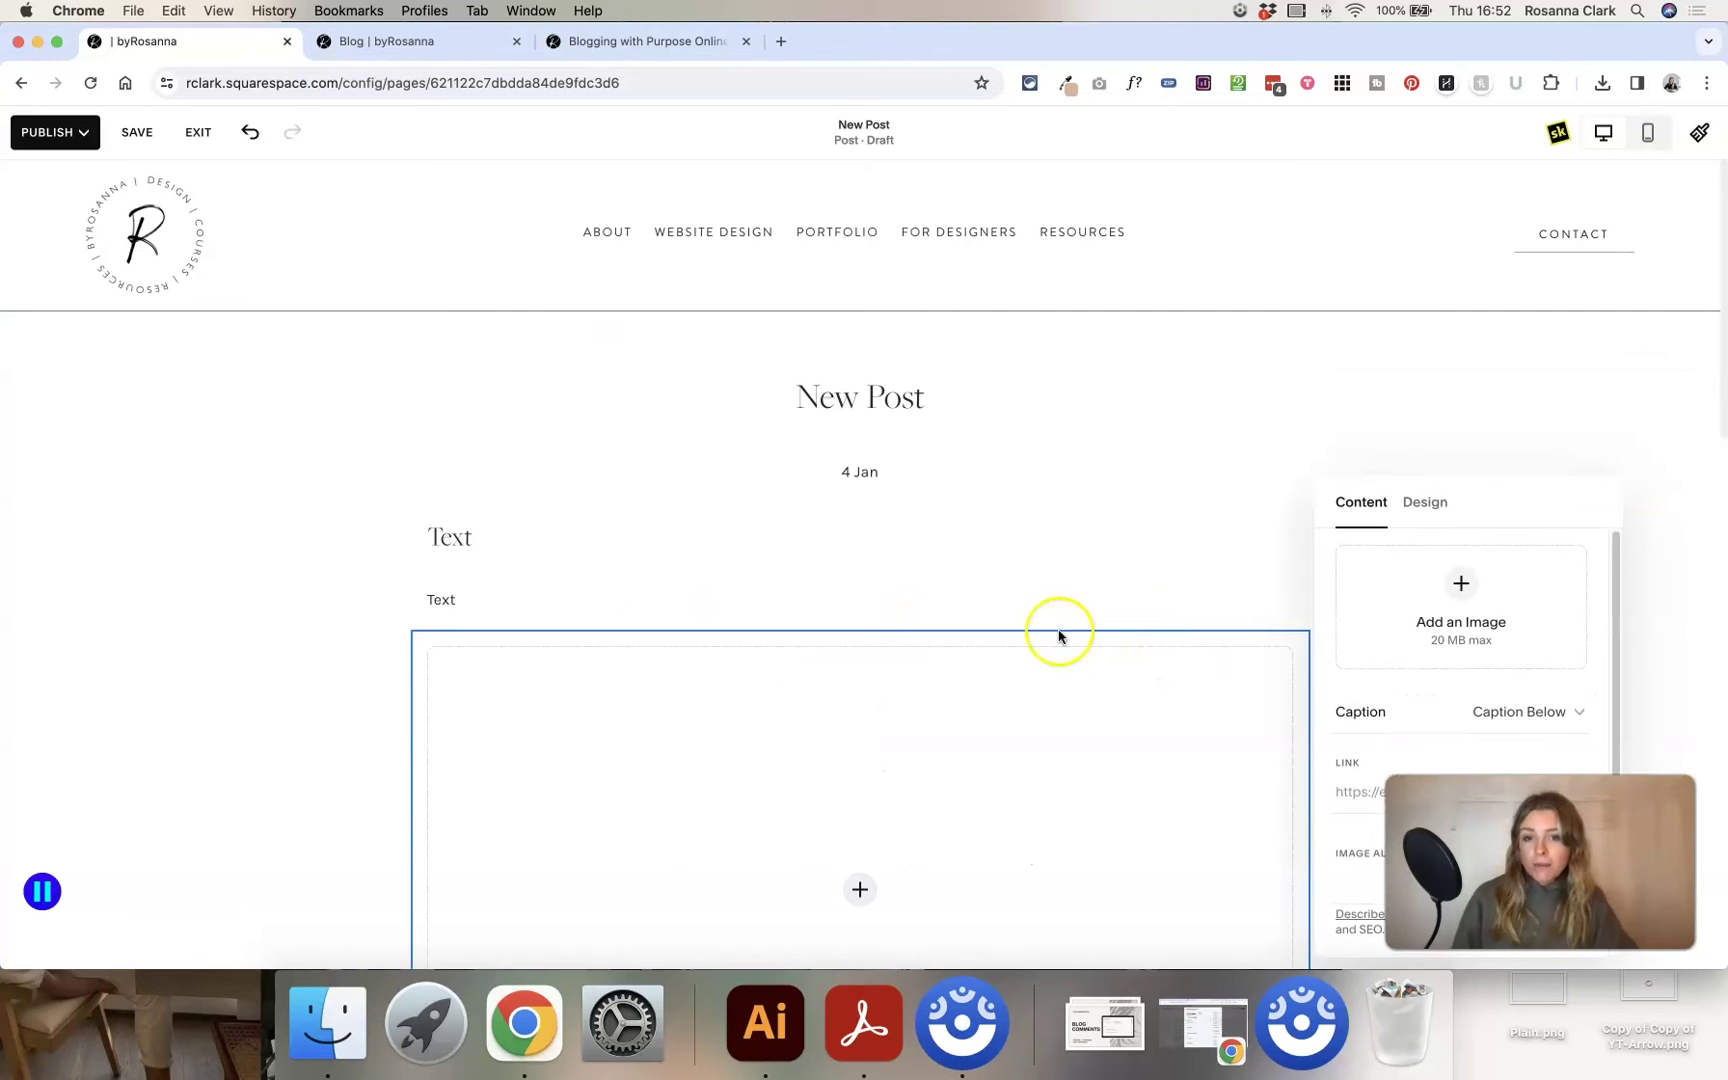
pyautogui.scroll(-2, 356, 617)
pyautogui.click(598, 563)
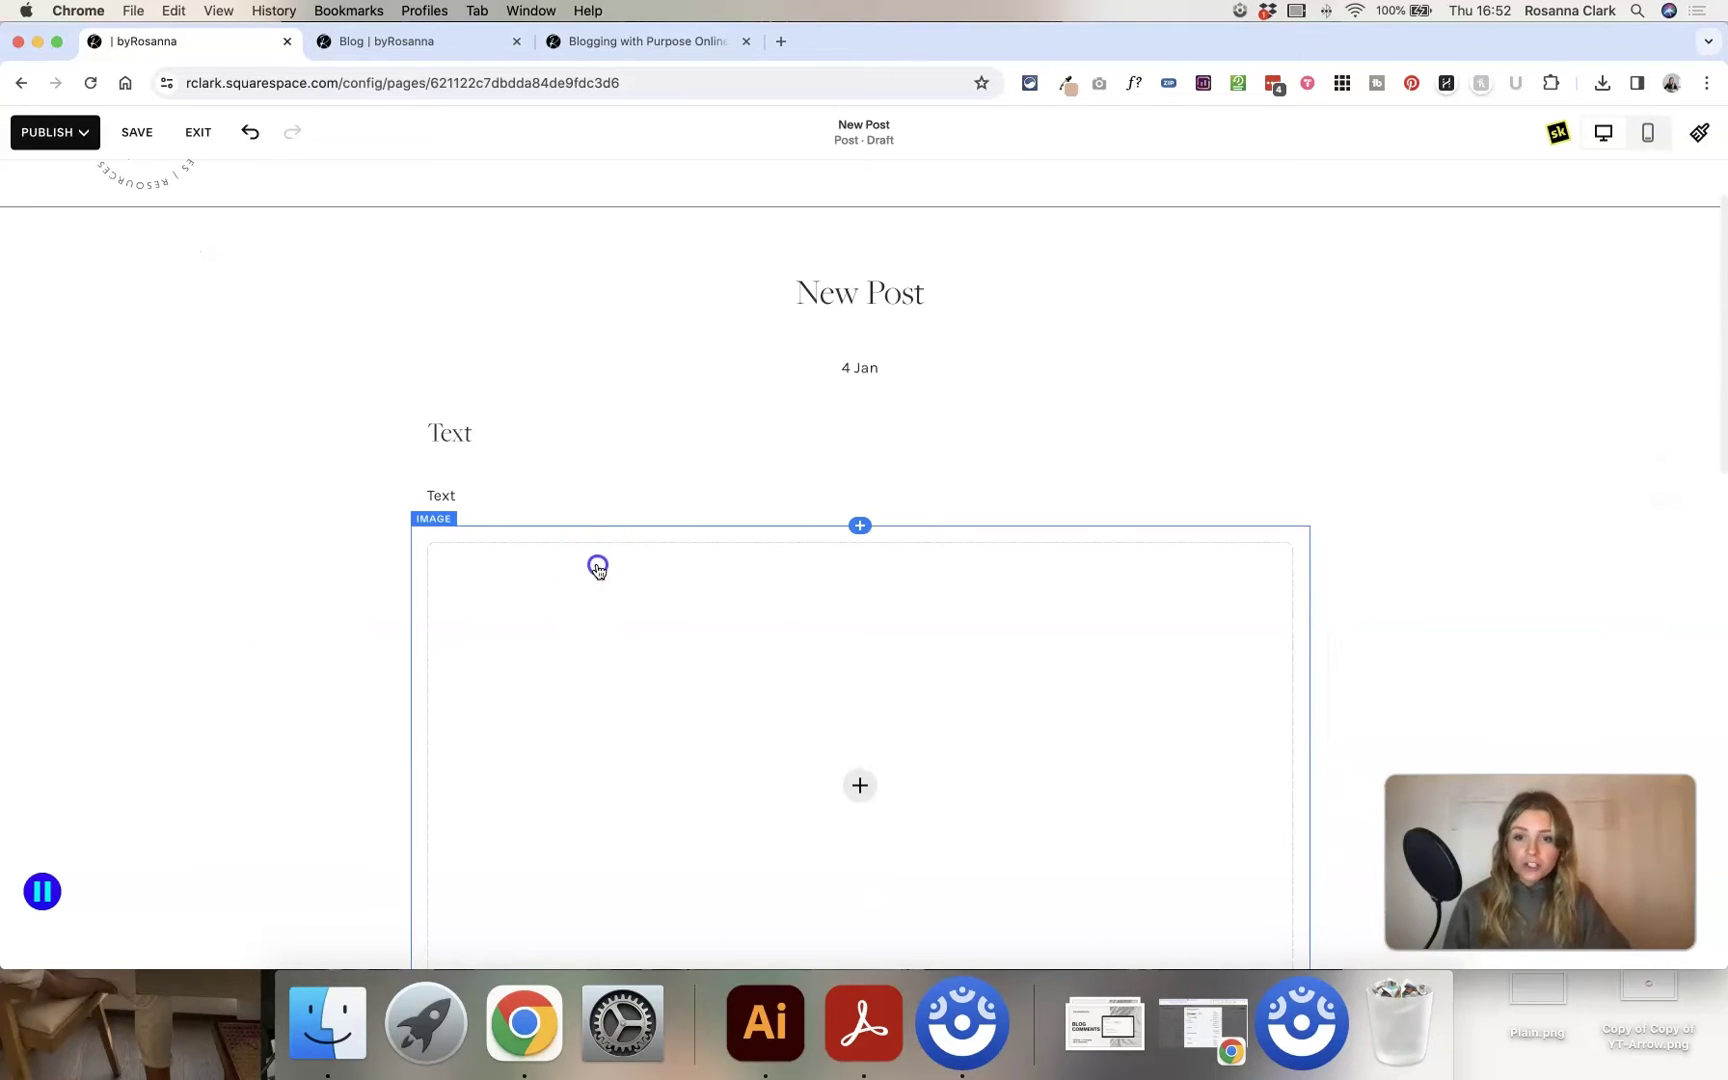
pyautogui.click(539, 494)
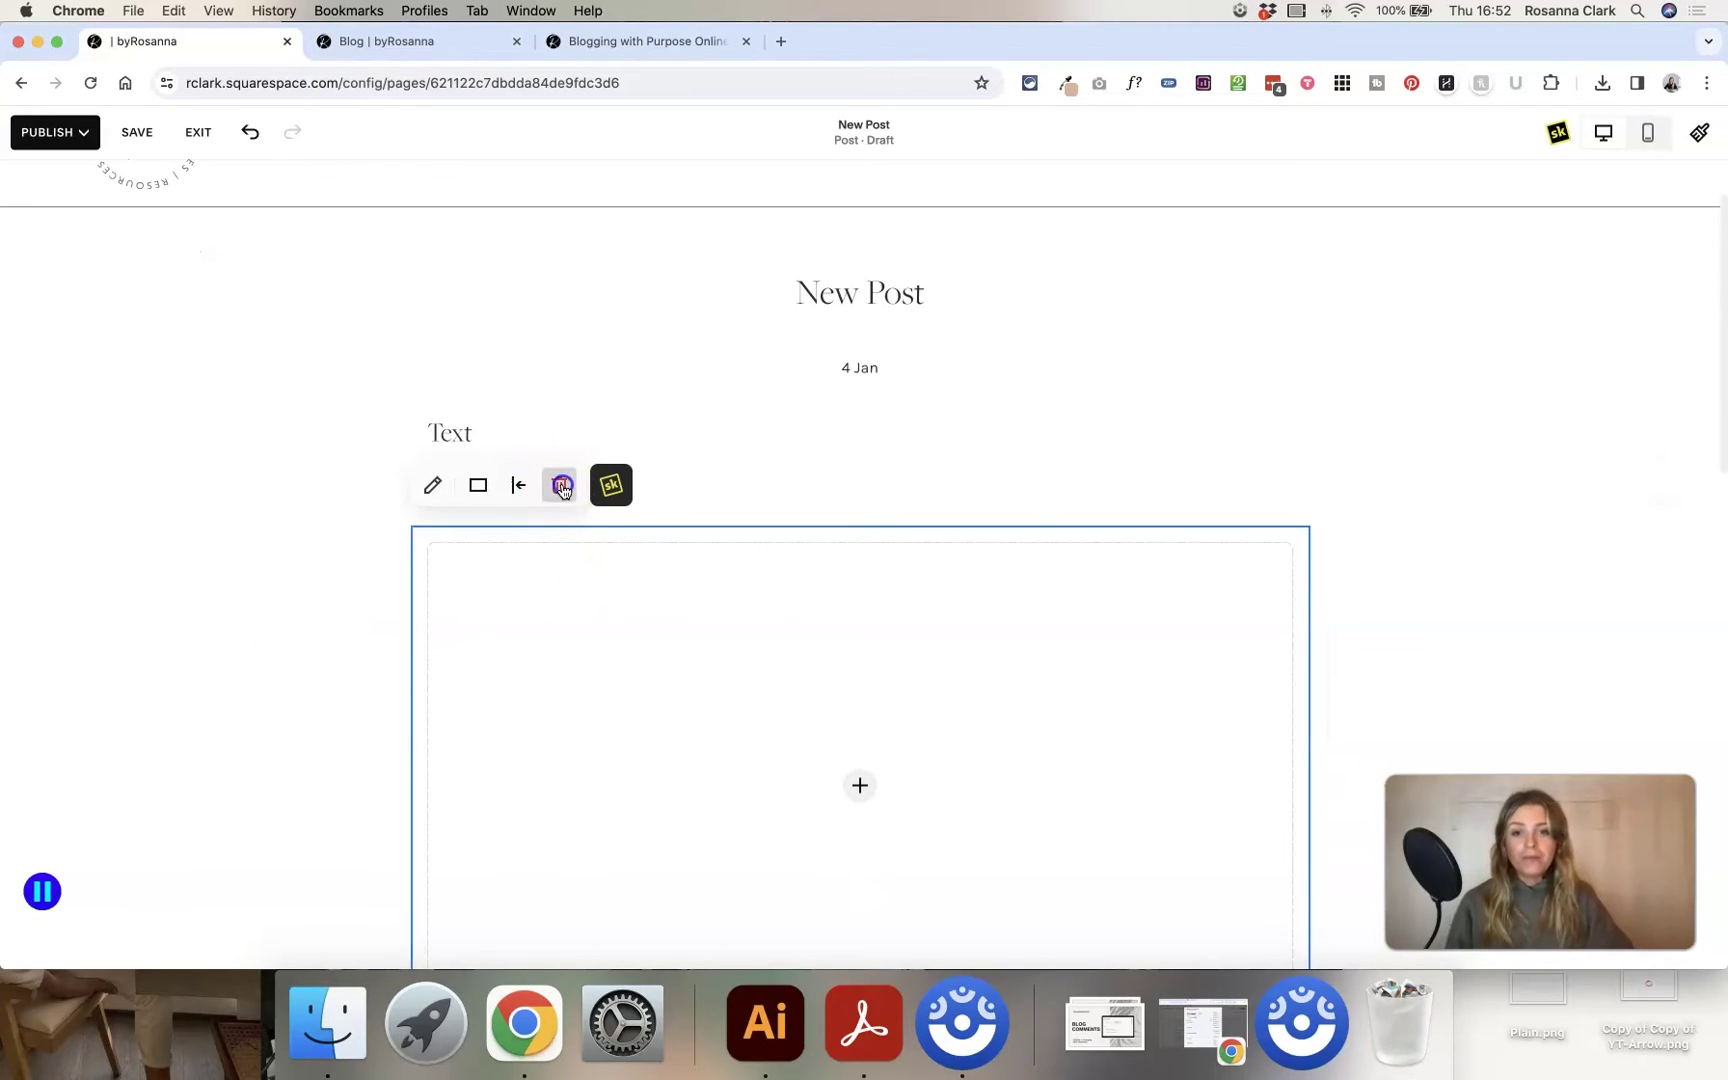
pyautogui.click(562, 487)
pyautogui.scroll(2, 269, 490)
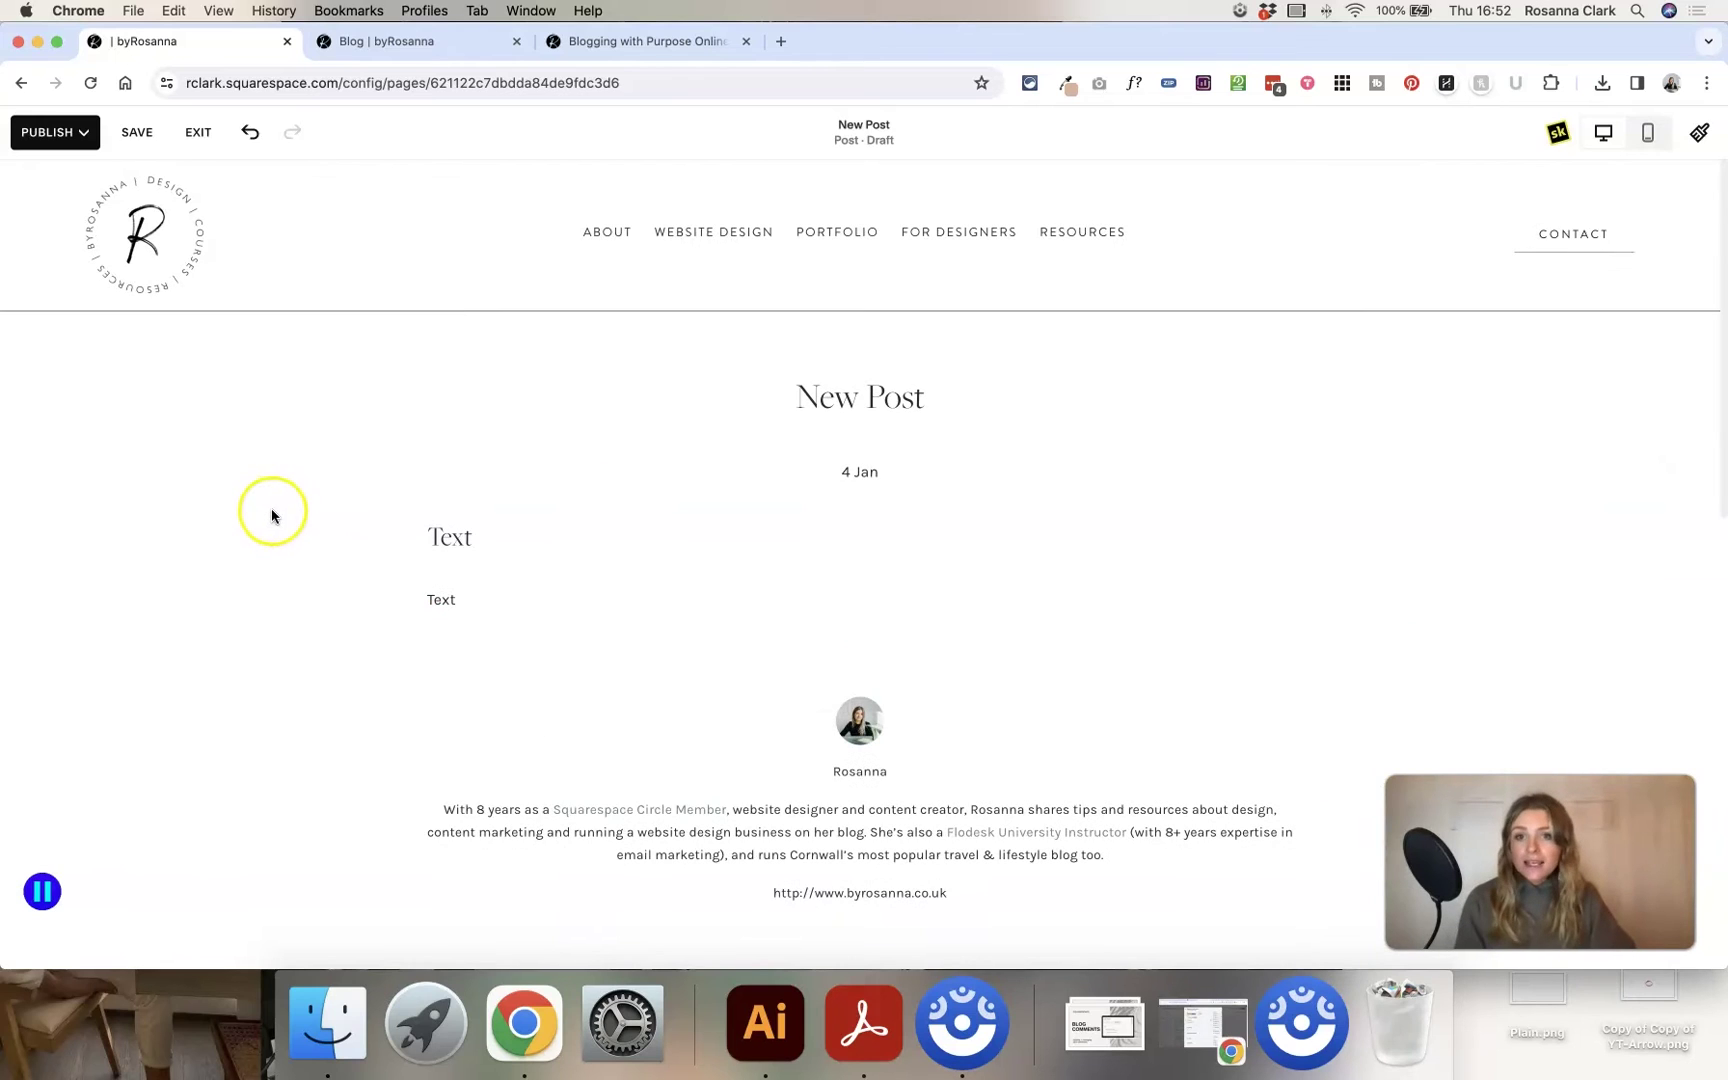
pyautogui.click(101, 132)
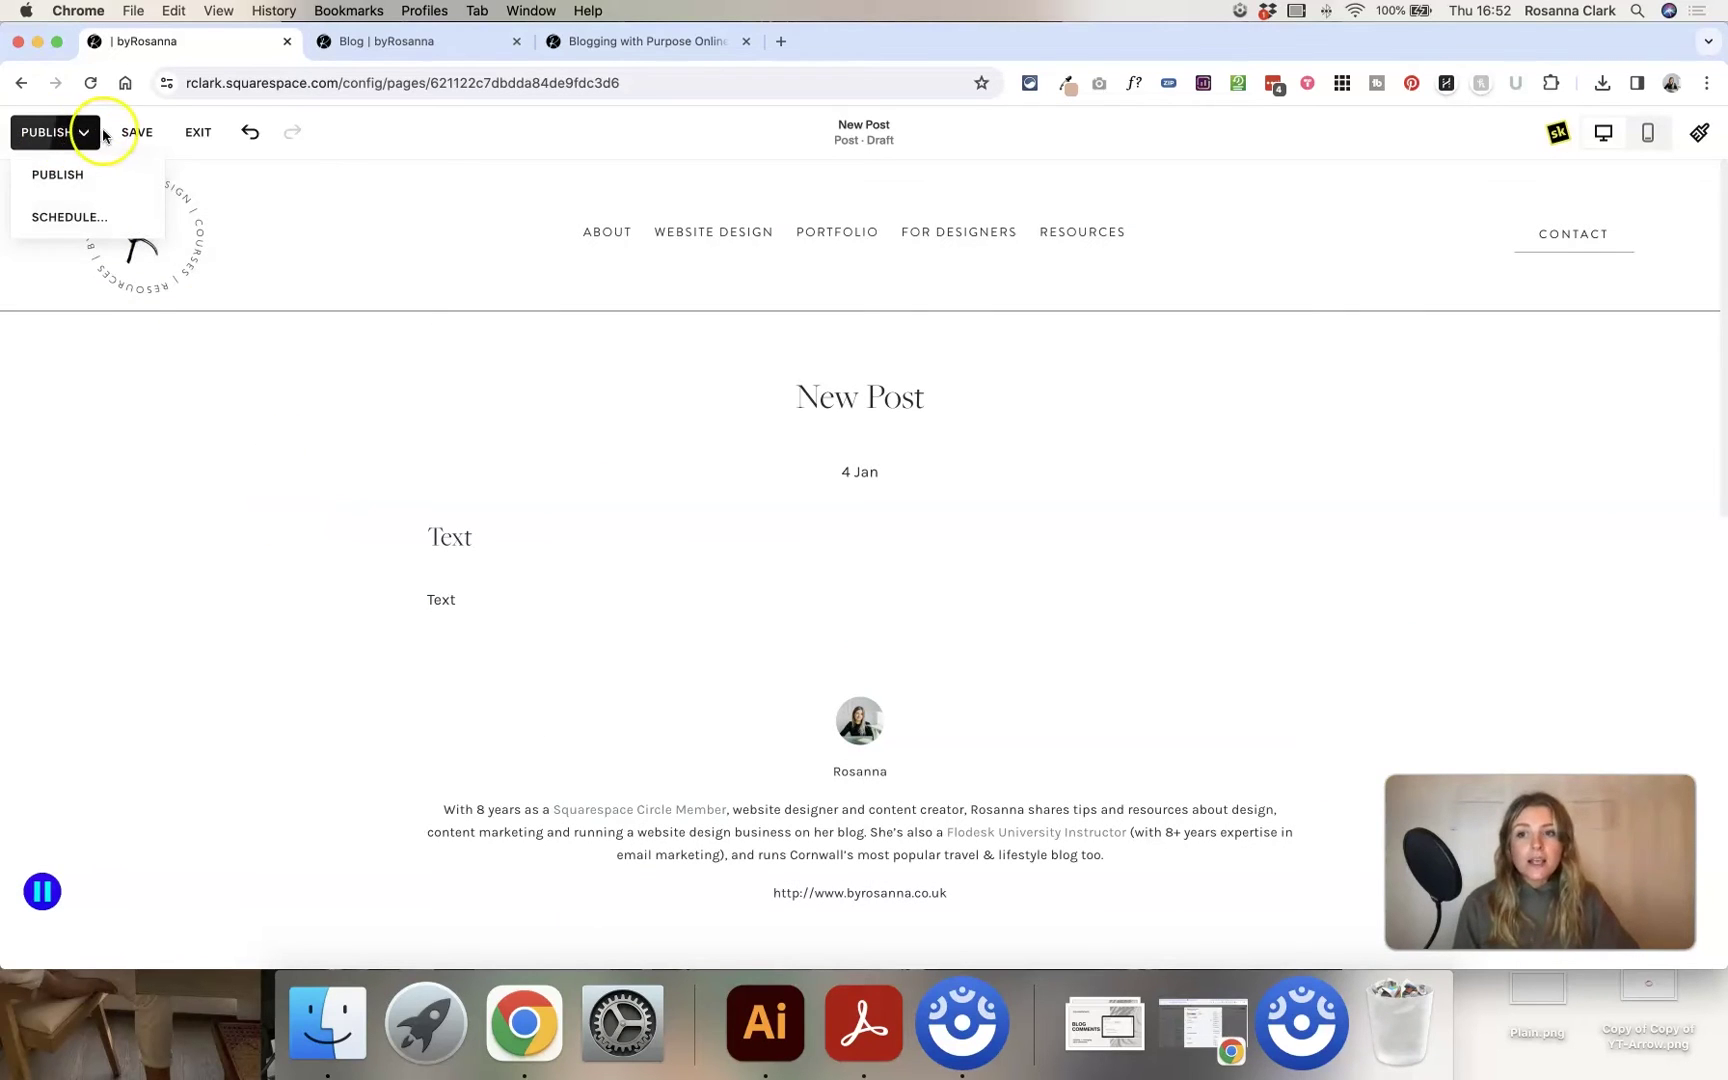
pyautogui.click(84, 132)
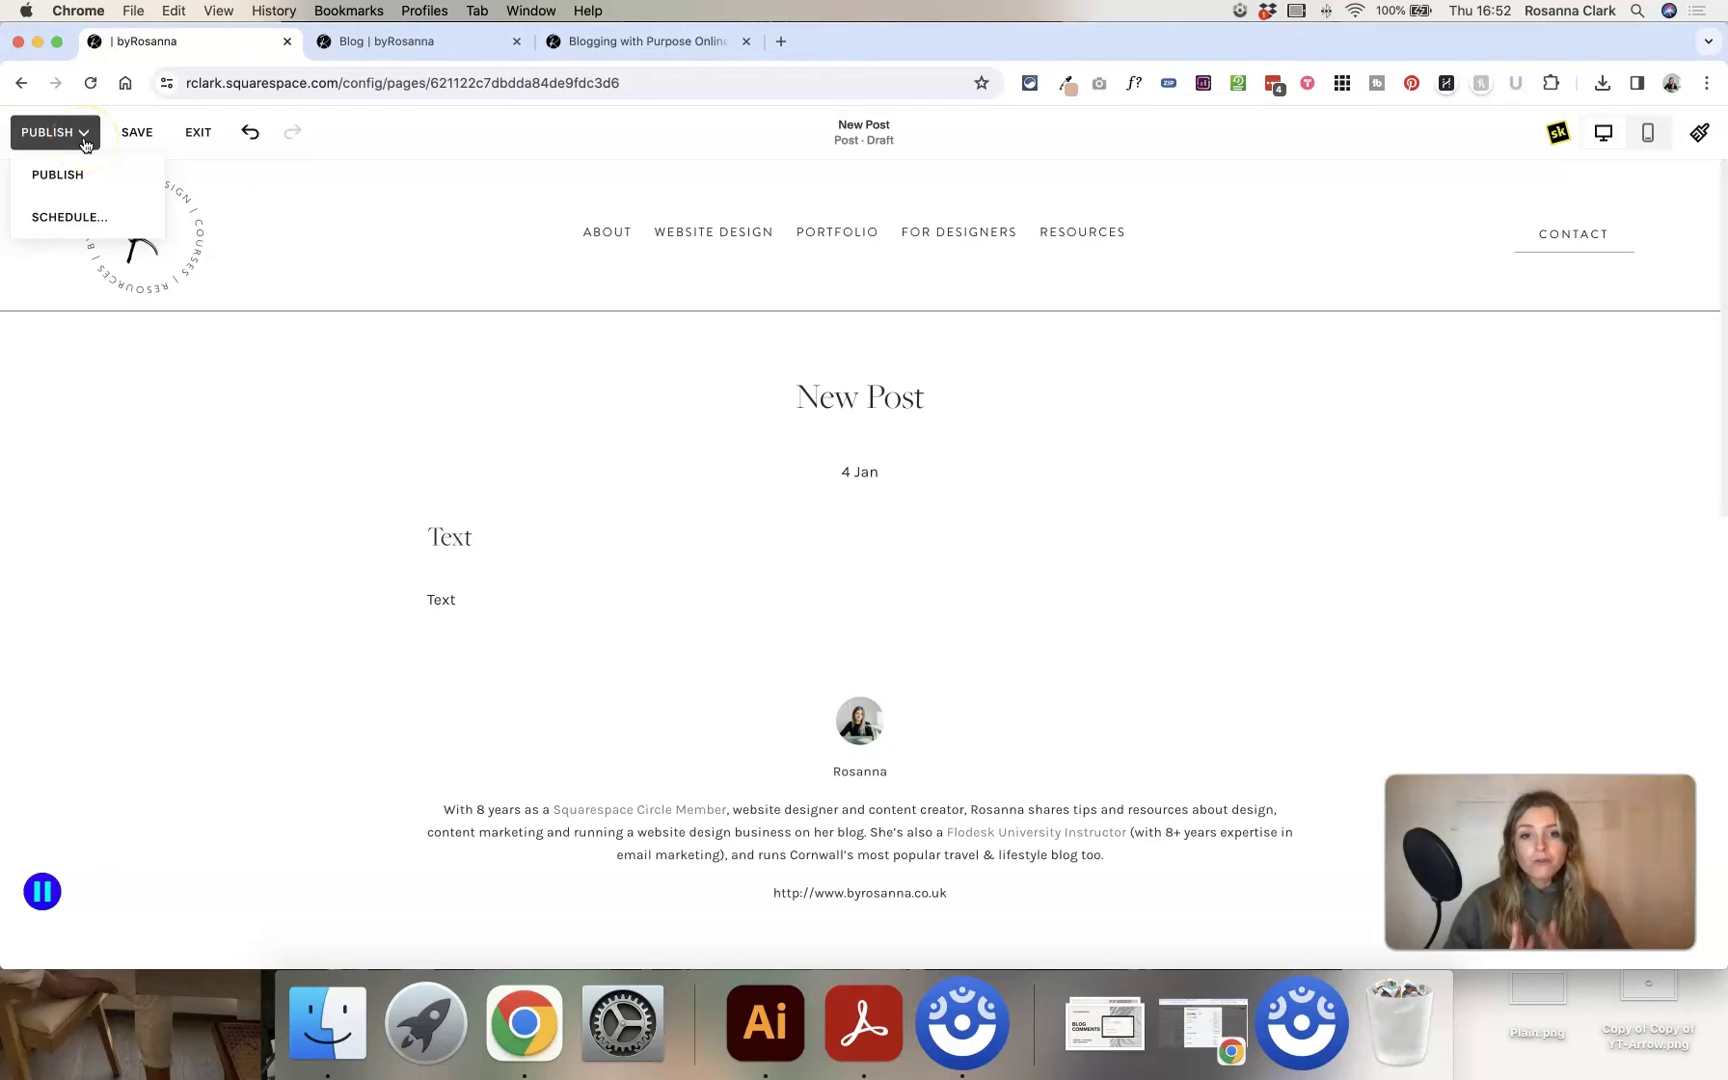
pyautogui.click(116, 177)
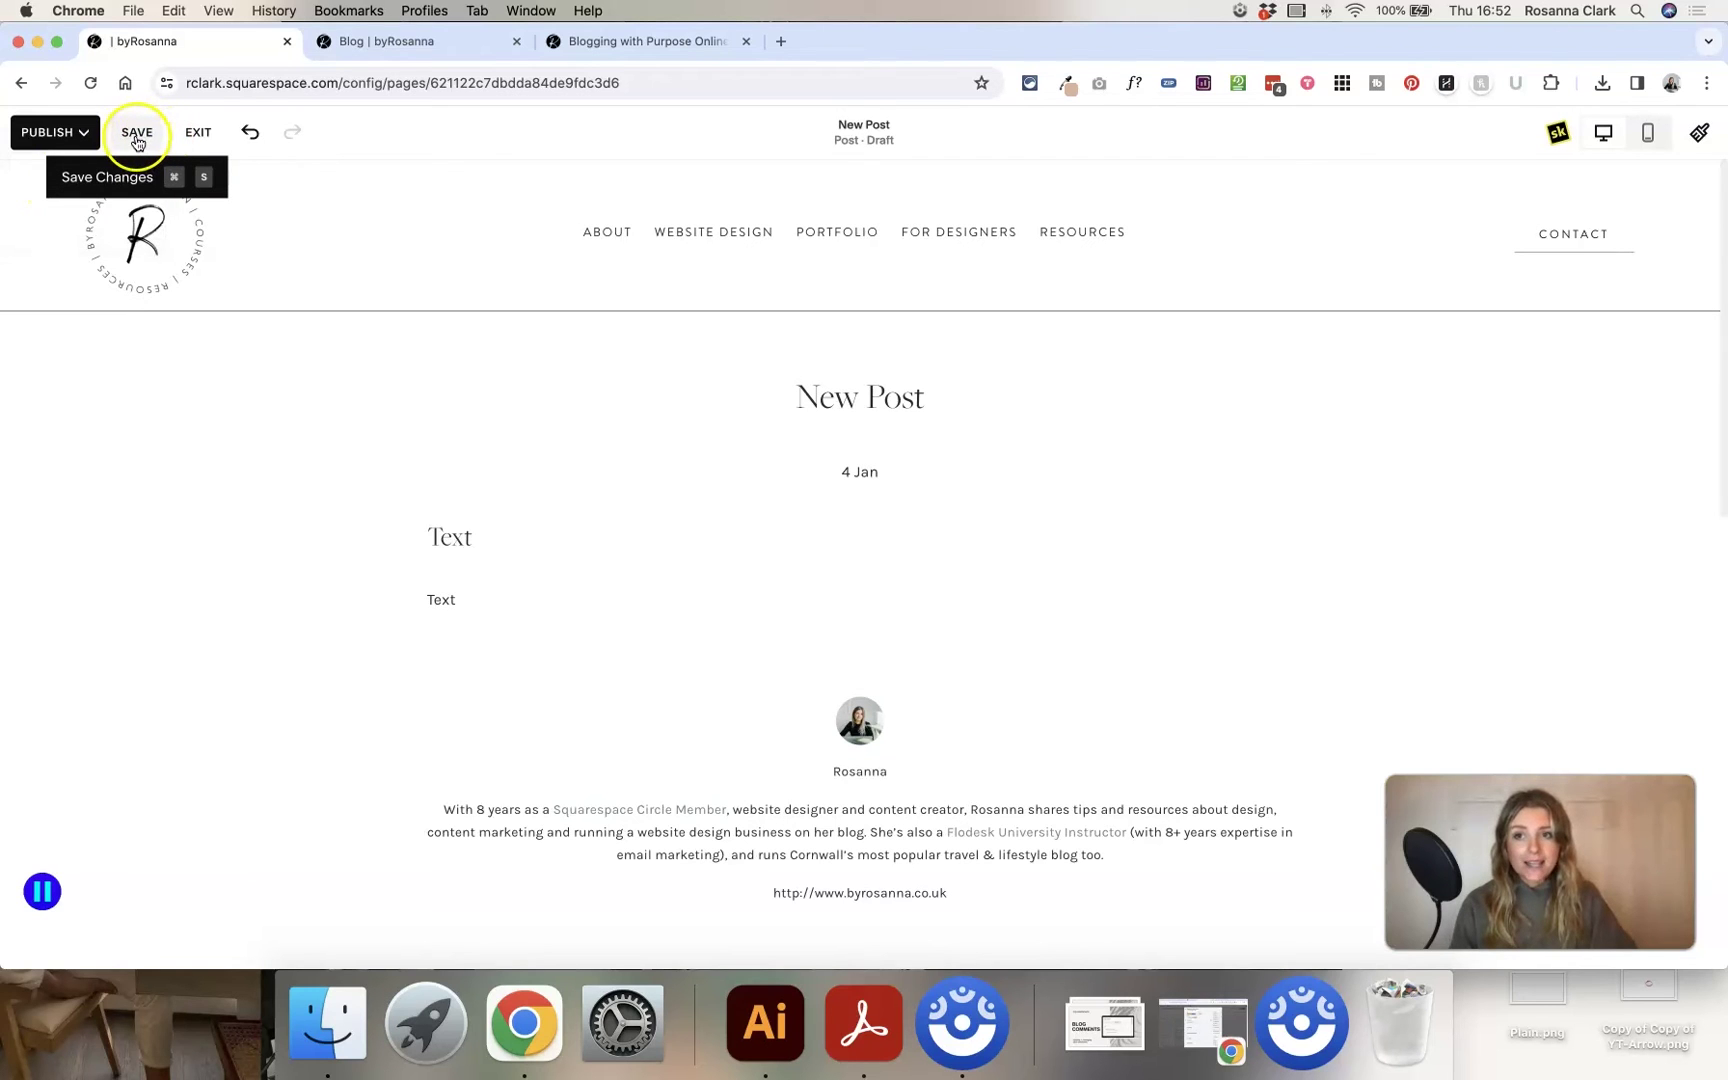
# Save and exit the New Post draft, then open its settings from the Blog post list
pyautogui.click(137, 144)
pyautogui.click(195, 132)
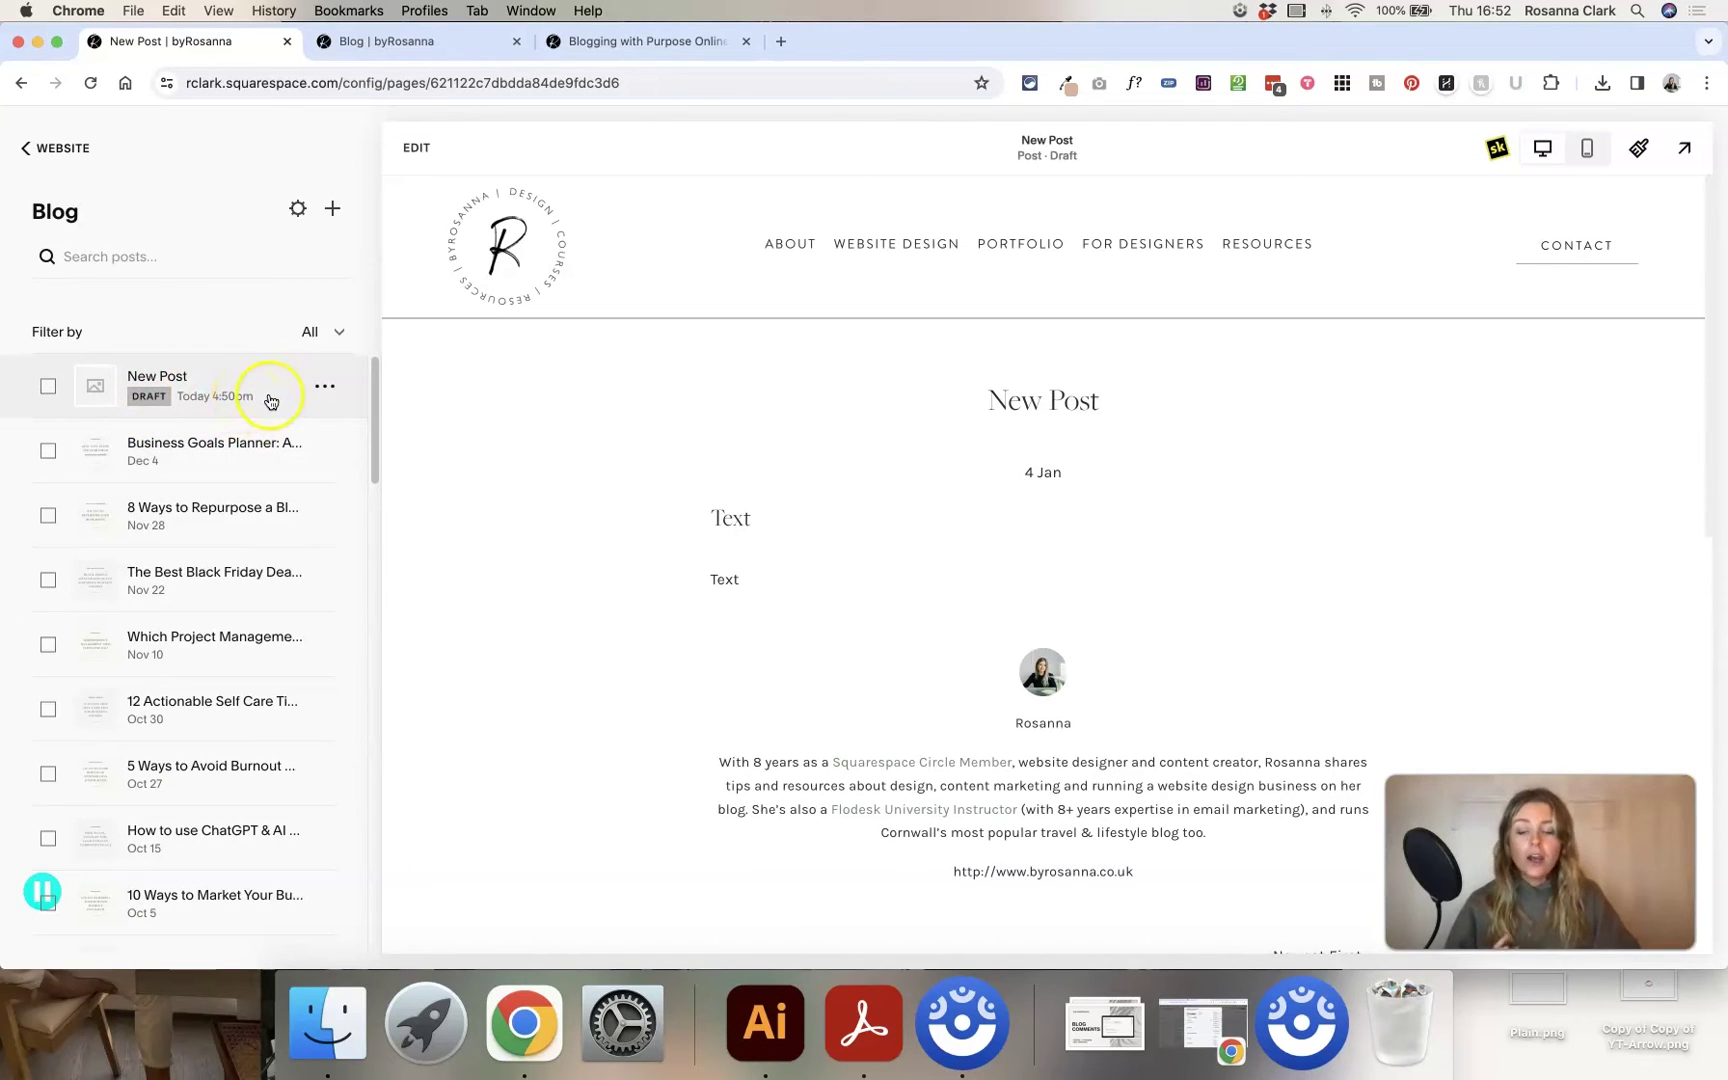
pyautogui.click(326, 390)
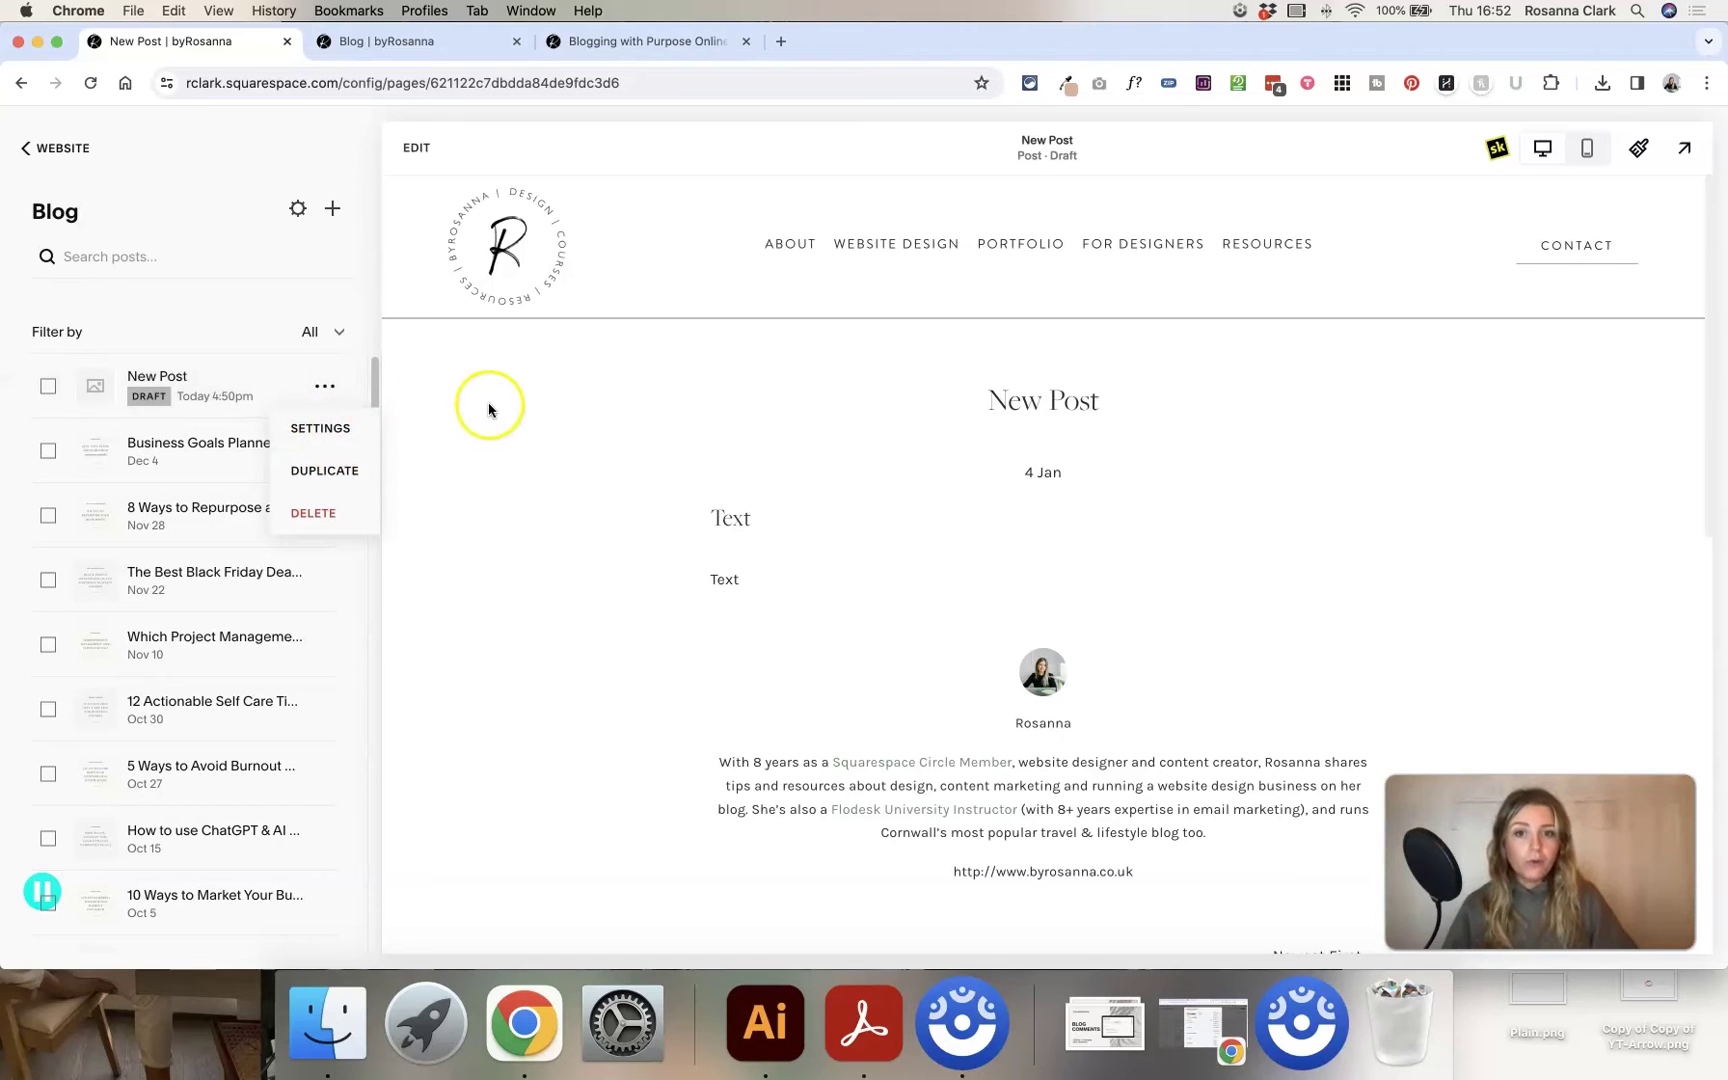
pyautogui.click(341, 440)
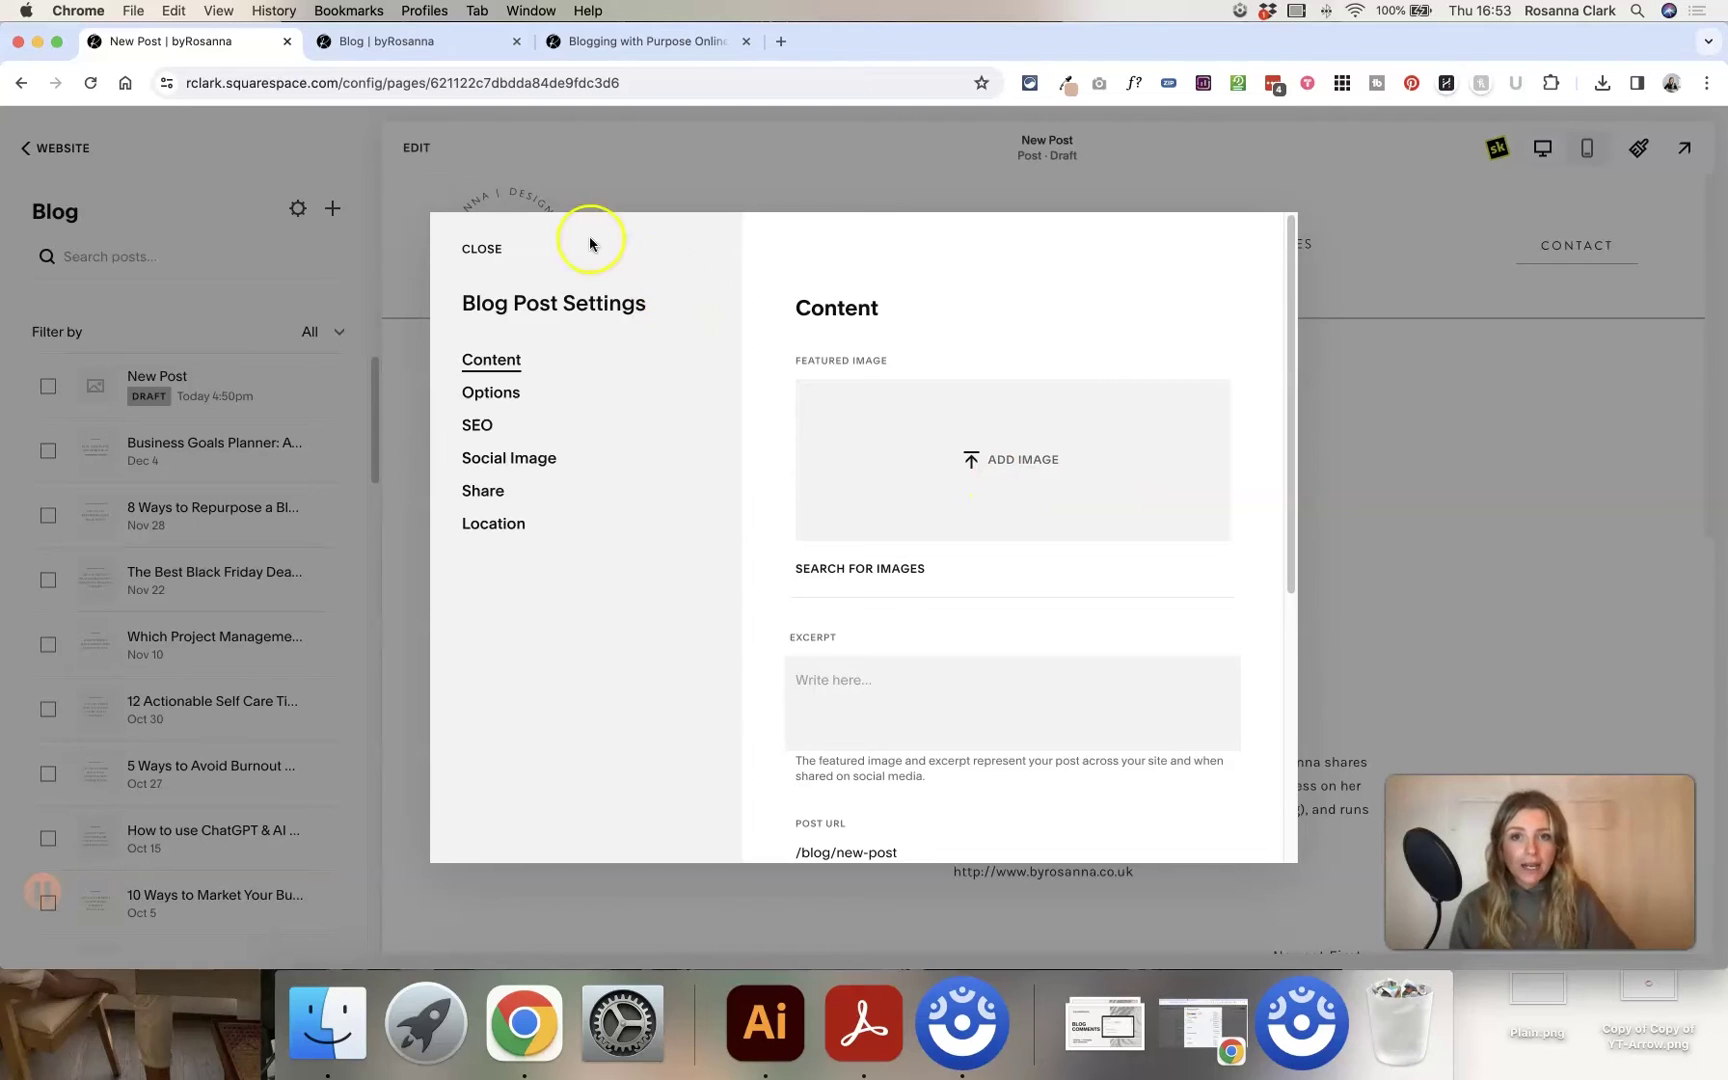
# Switch to the live 'Blog | byRosanna' page tab
pyautogui.click(387, 44)
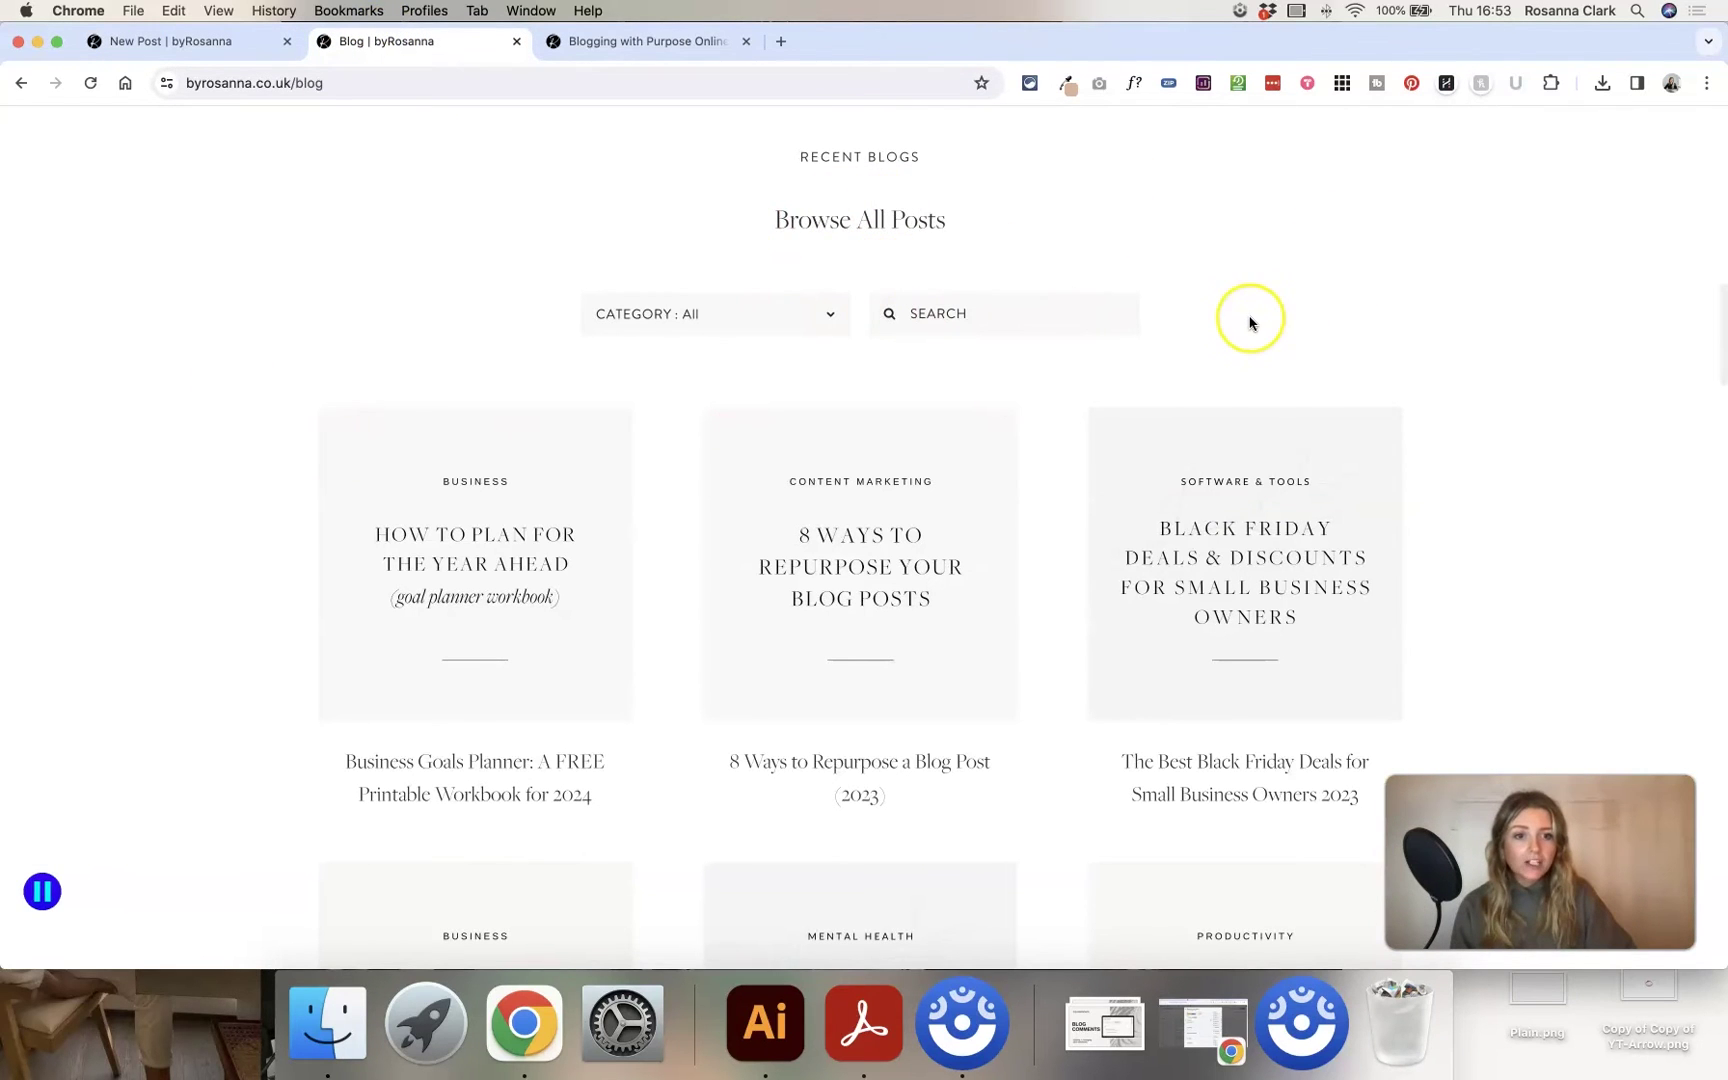
# Browse the live blog's post grid, then go back to the New Post's Blog Post Settings
pyautogui.scroll(-3, 1248, 318)
pyautogui.scroll(-6, 1250, 322)
pyautogui.scroll(6, 1250, 322)
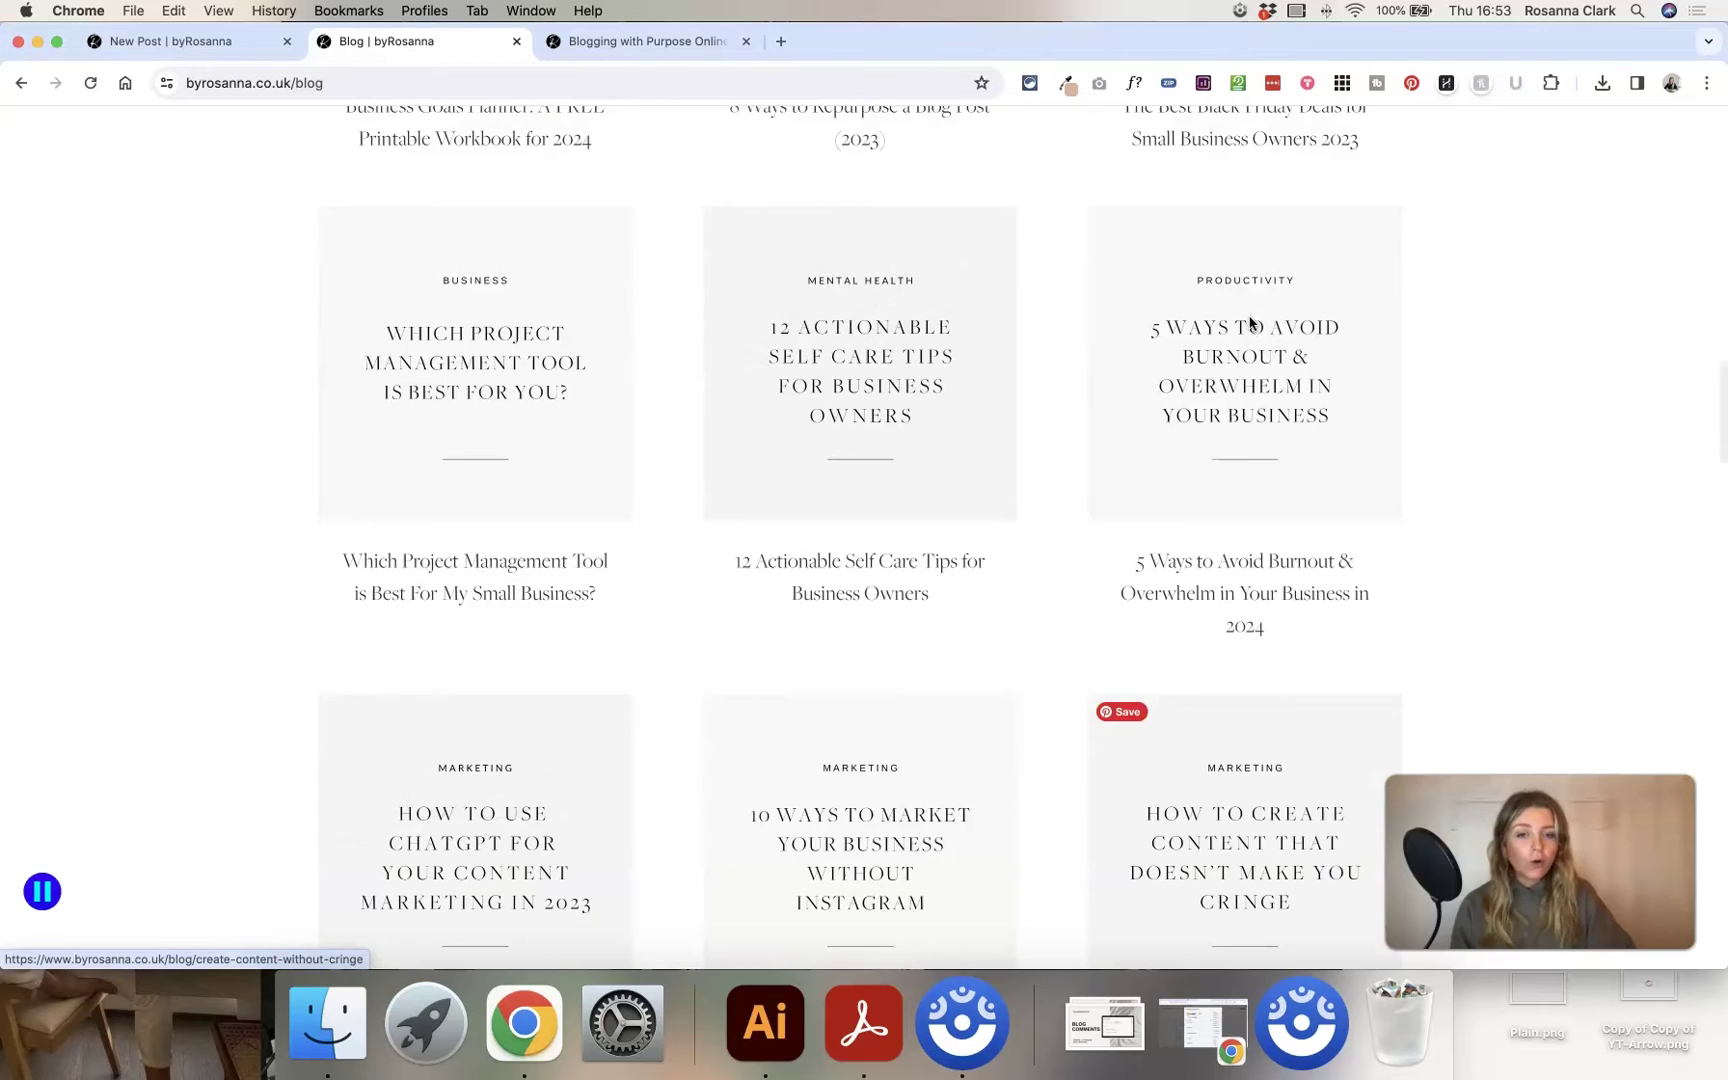
pyautogui.scroll(3, 1250, 322)
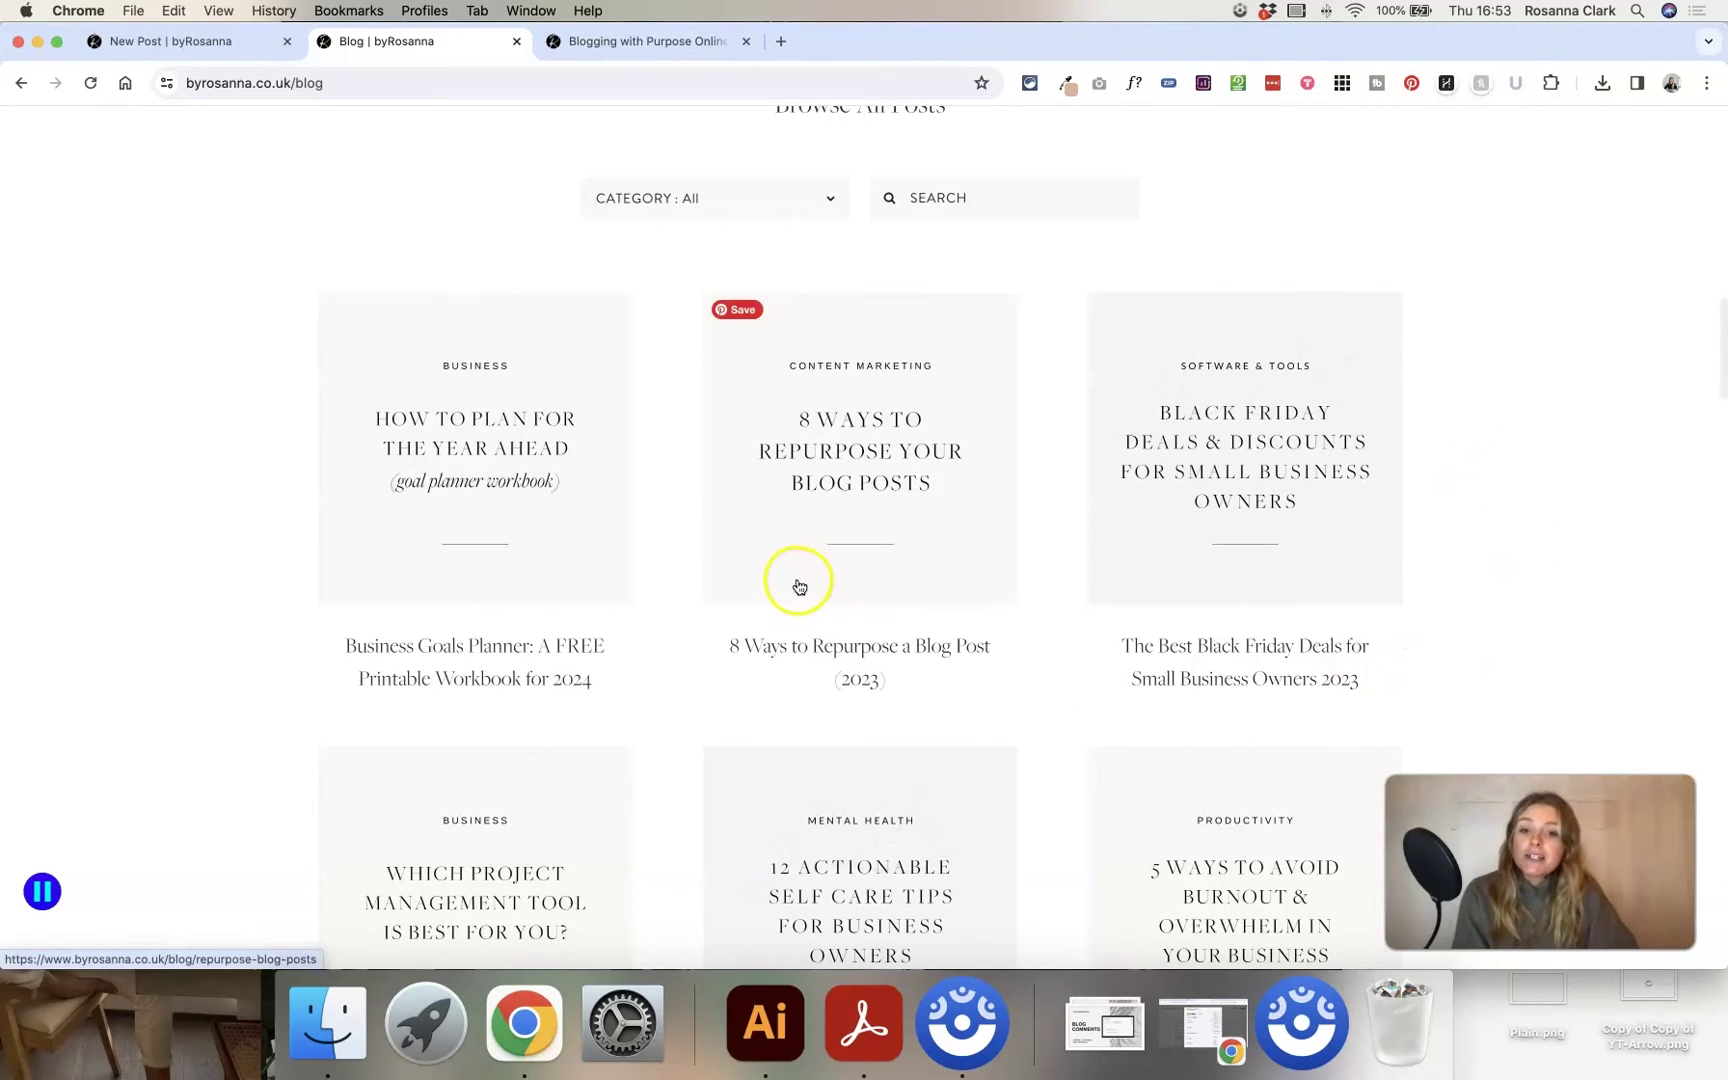
pyautogui.scroll(1, 482, 663)
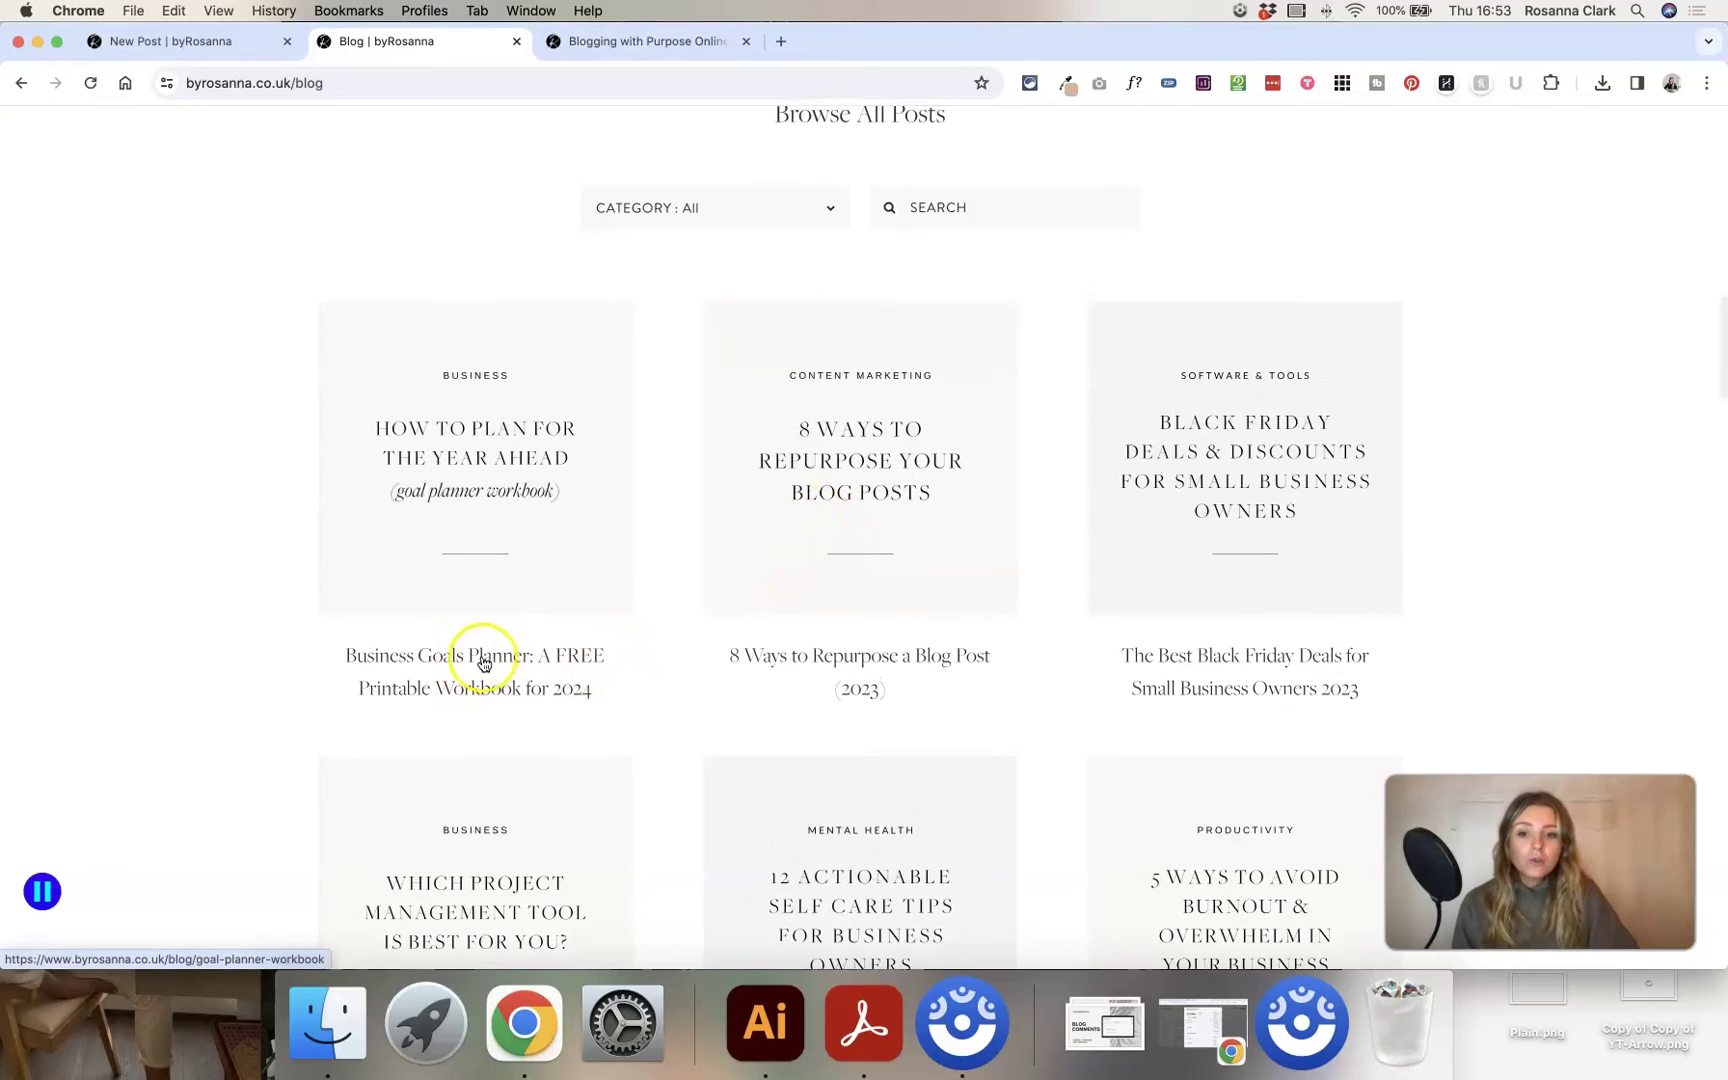
pyautogui.moveTo(309, 656); pyautogui.dragTo(634, 710)
pyautogui.moveTo(359, 656); pyautogui.dragTo(256, 645)
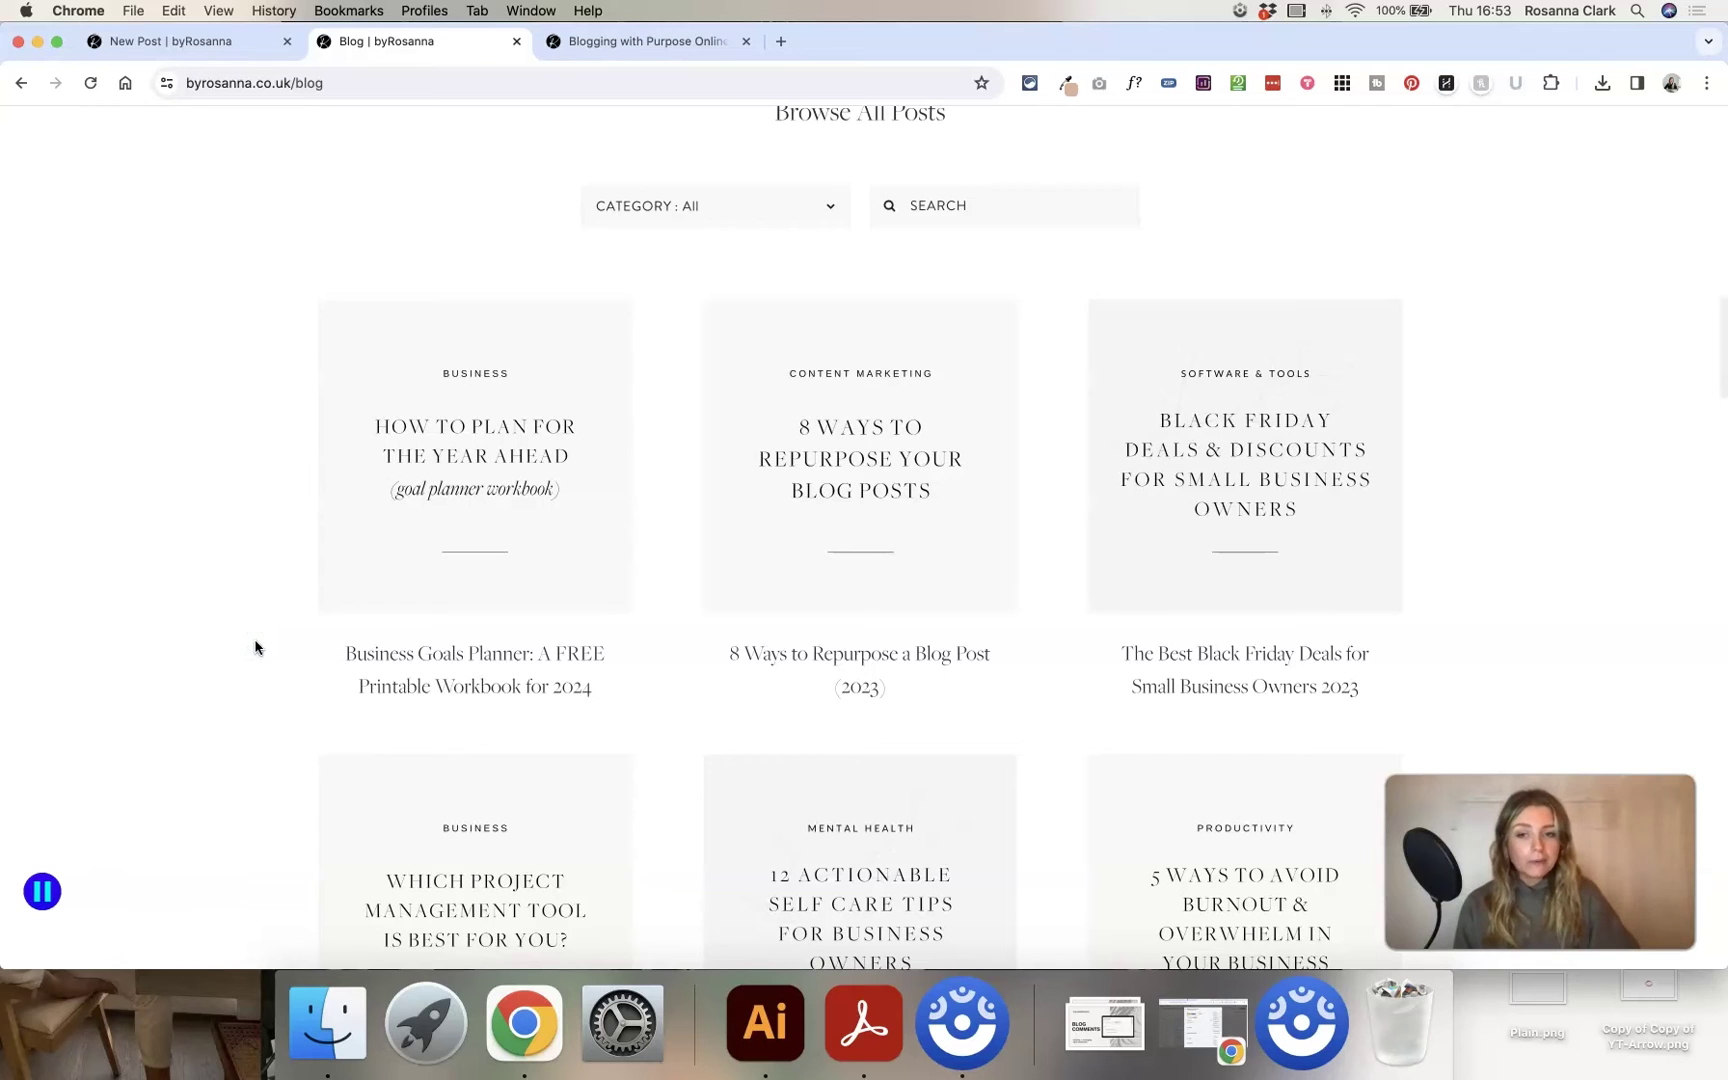
pyautogui.scroll(1, 266, 606)
pyautogui.scroll(-5, 266, 606)
pyautogui.scroll(4, 268, 610)
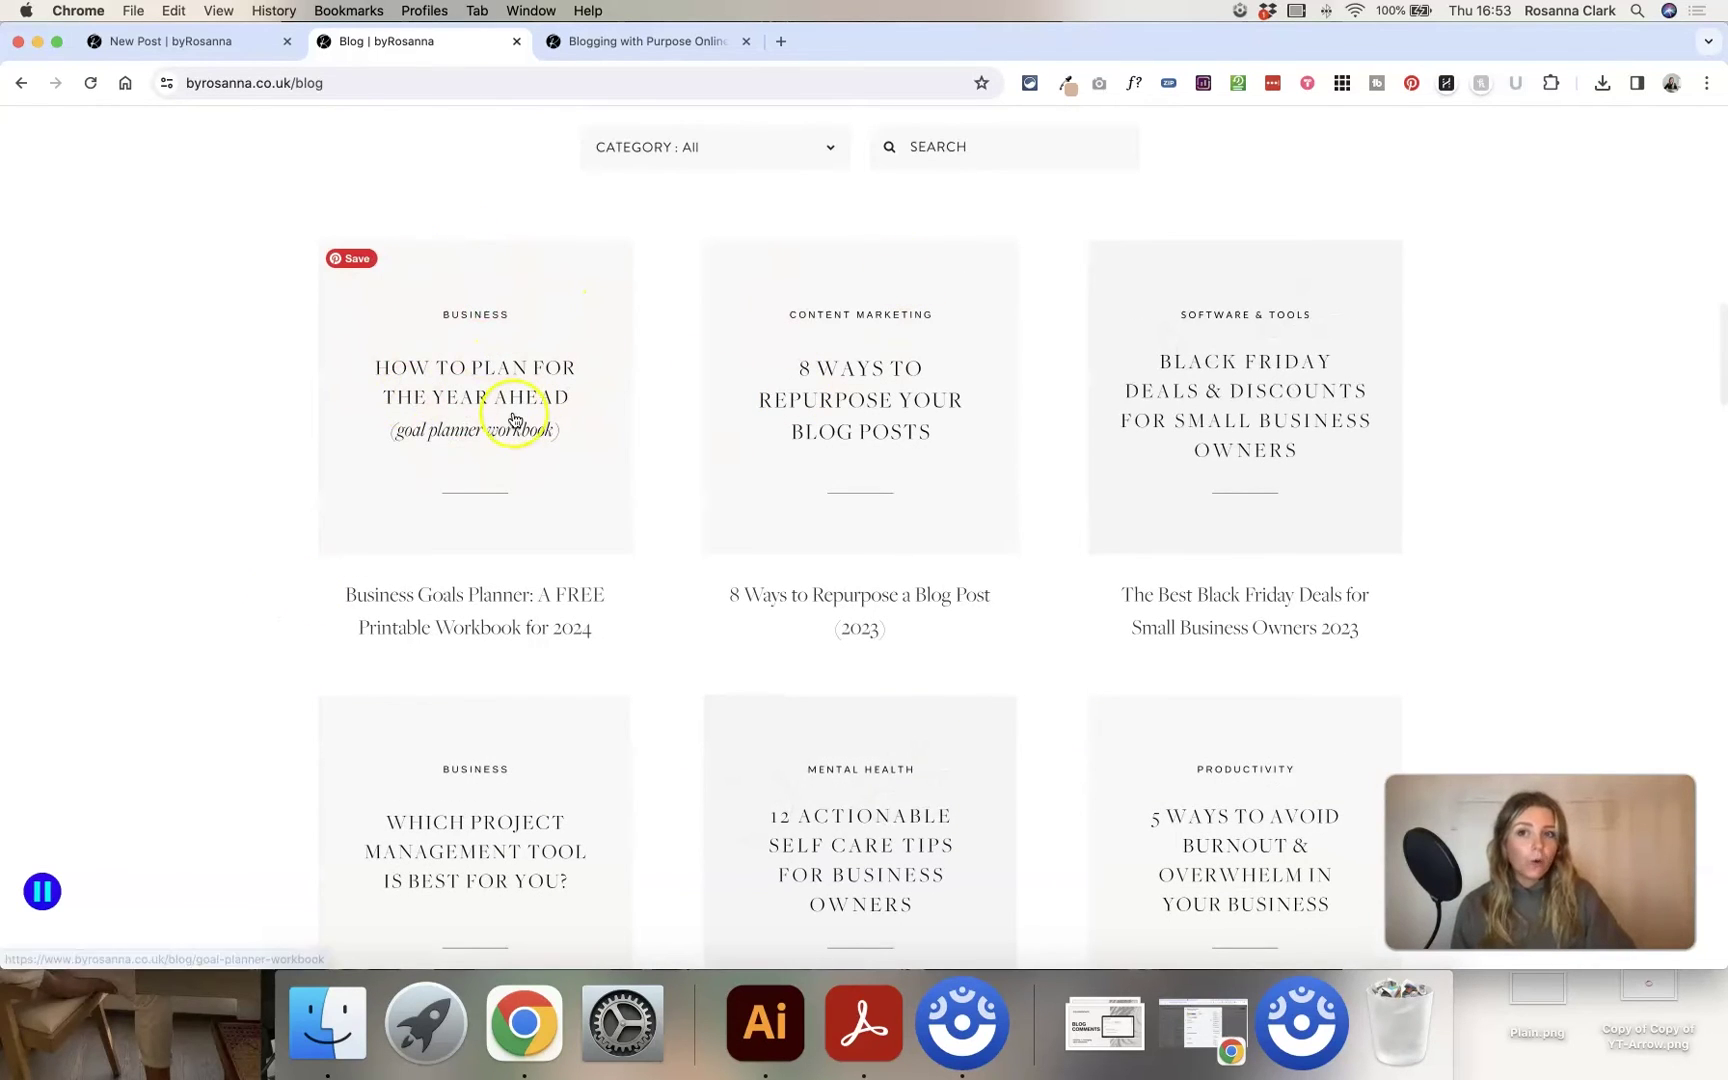
pyautogui.click(226, 44)
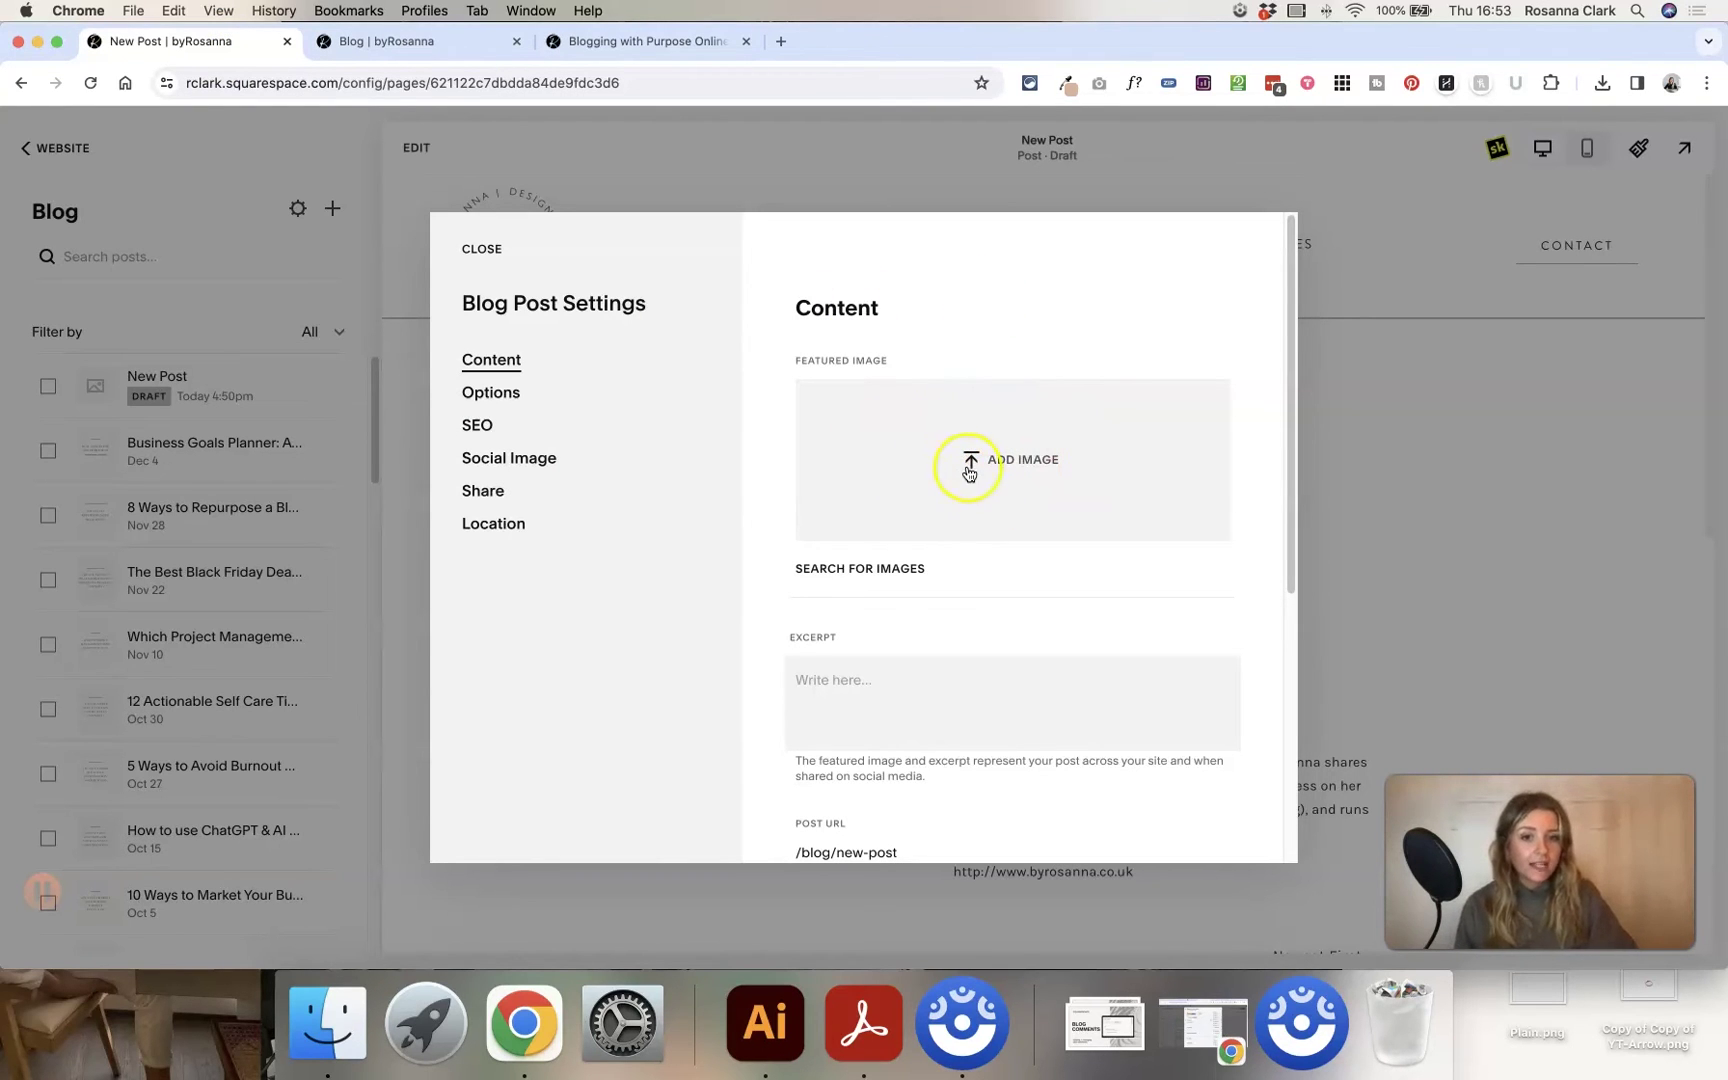
pyautogui.scroll(-3, 989, 543)
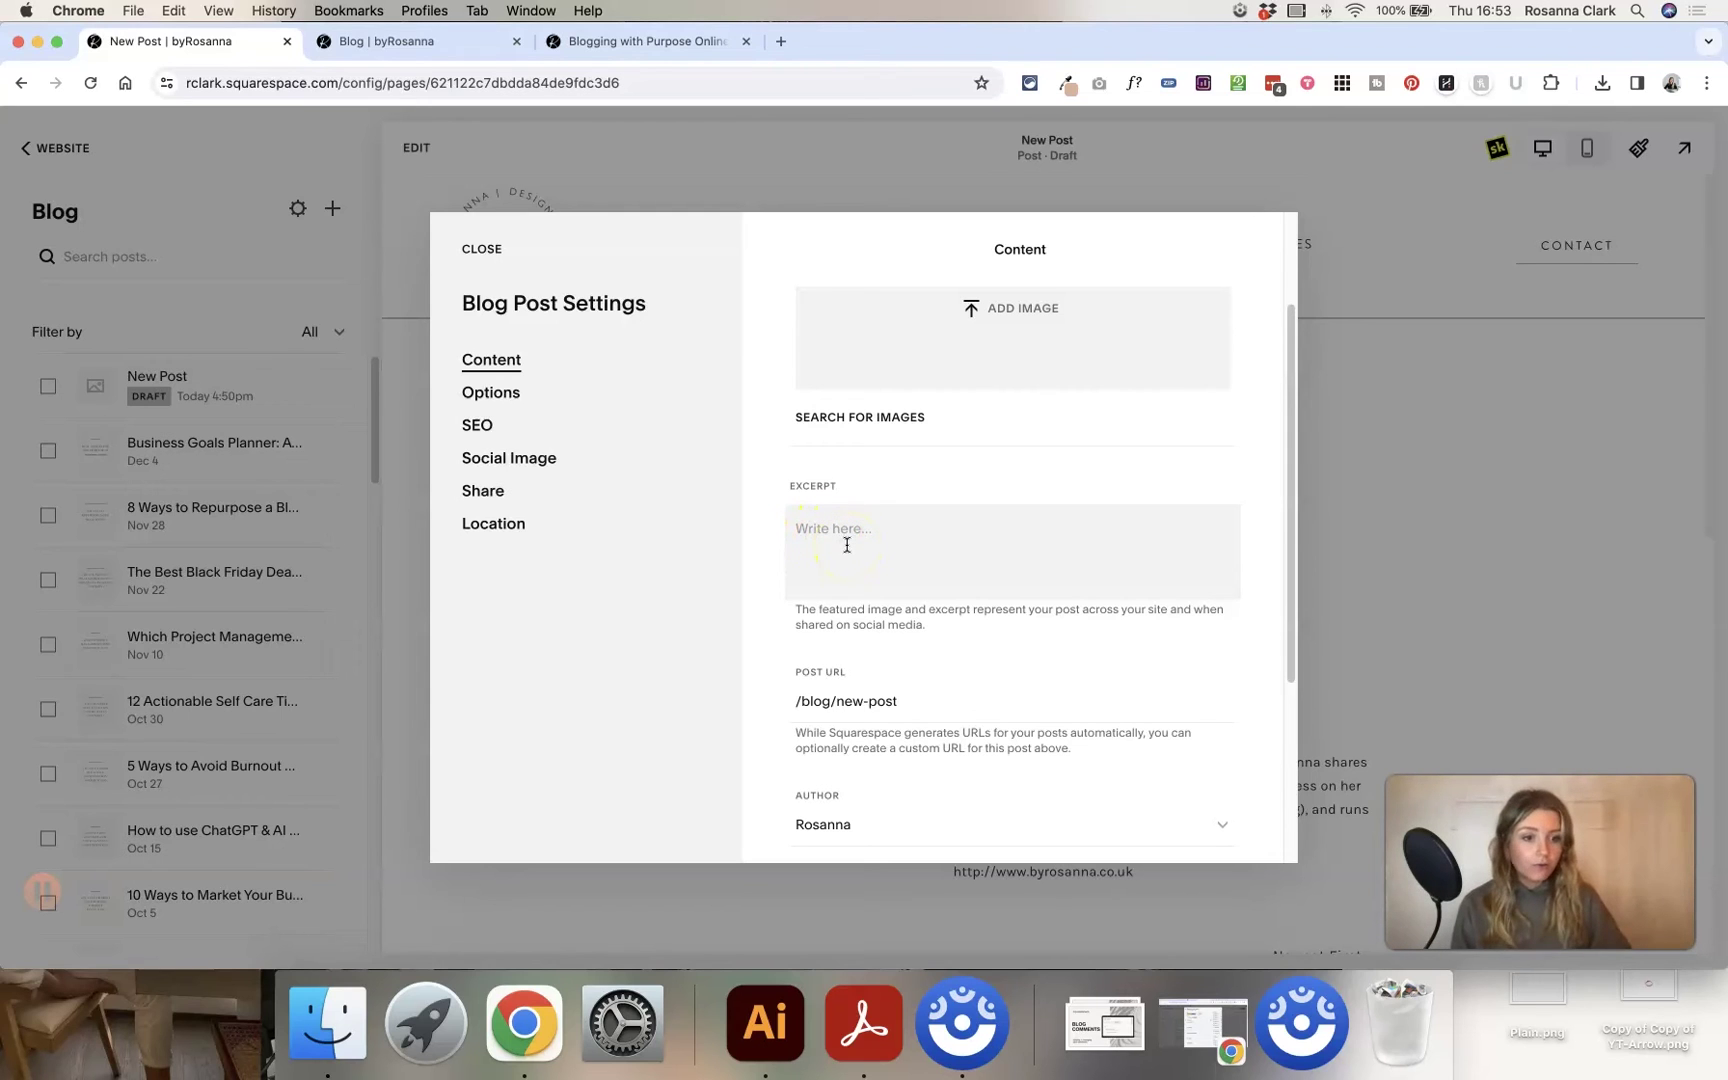
pyautogui.click(419, 57)
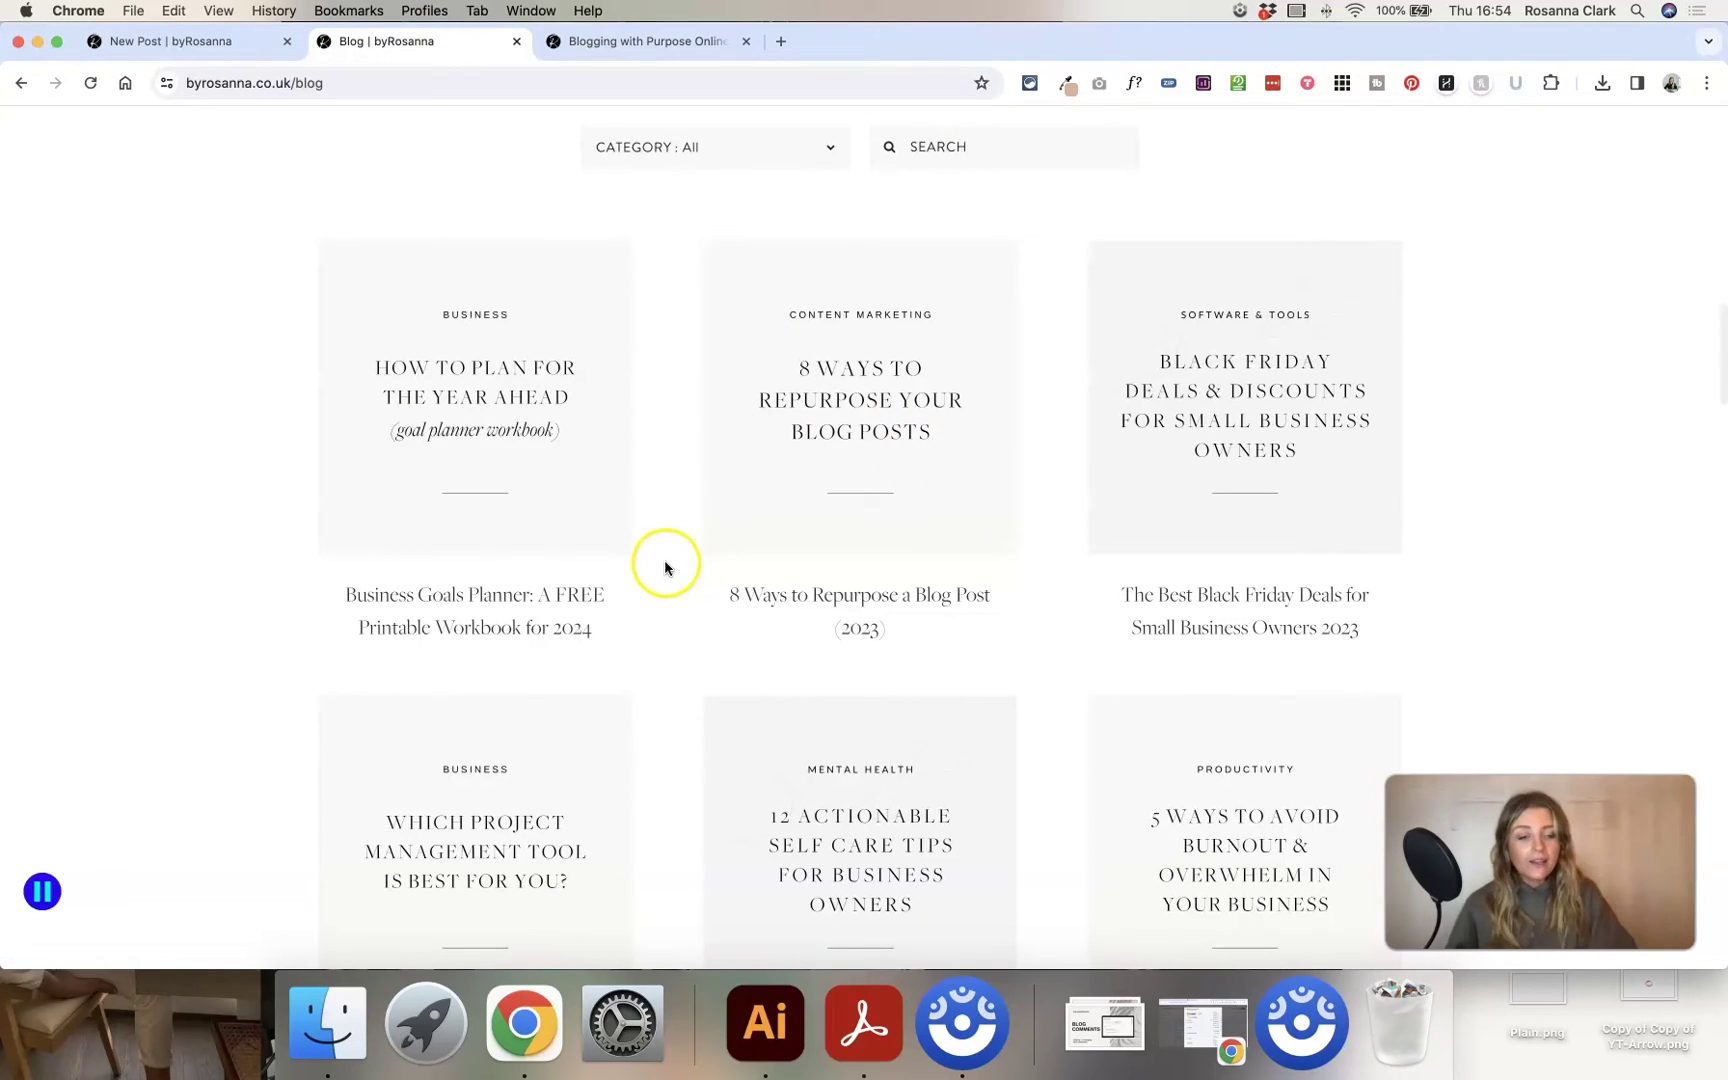
pyautogui.scroll(-3, 663, 567)
pyautogui.scroll(3, 640, 537)
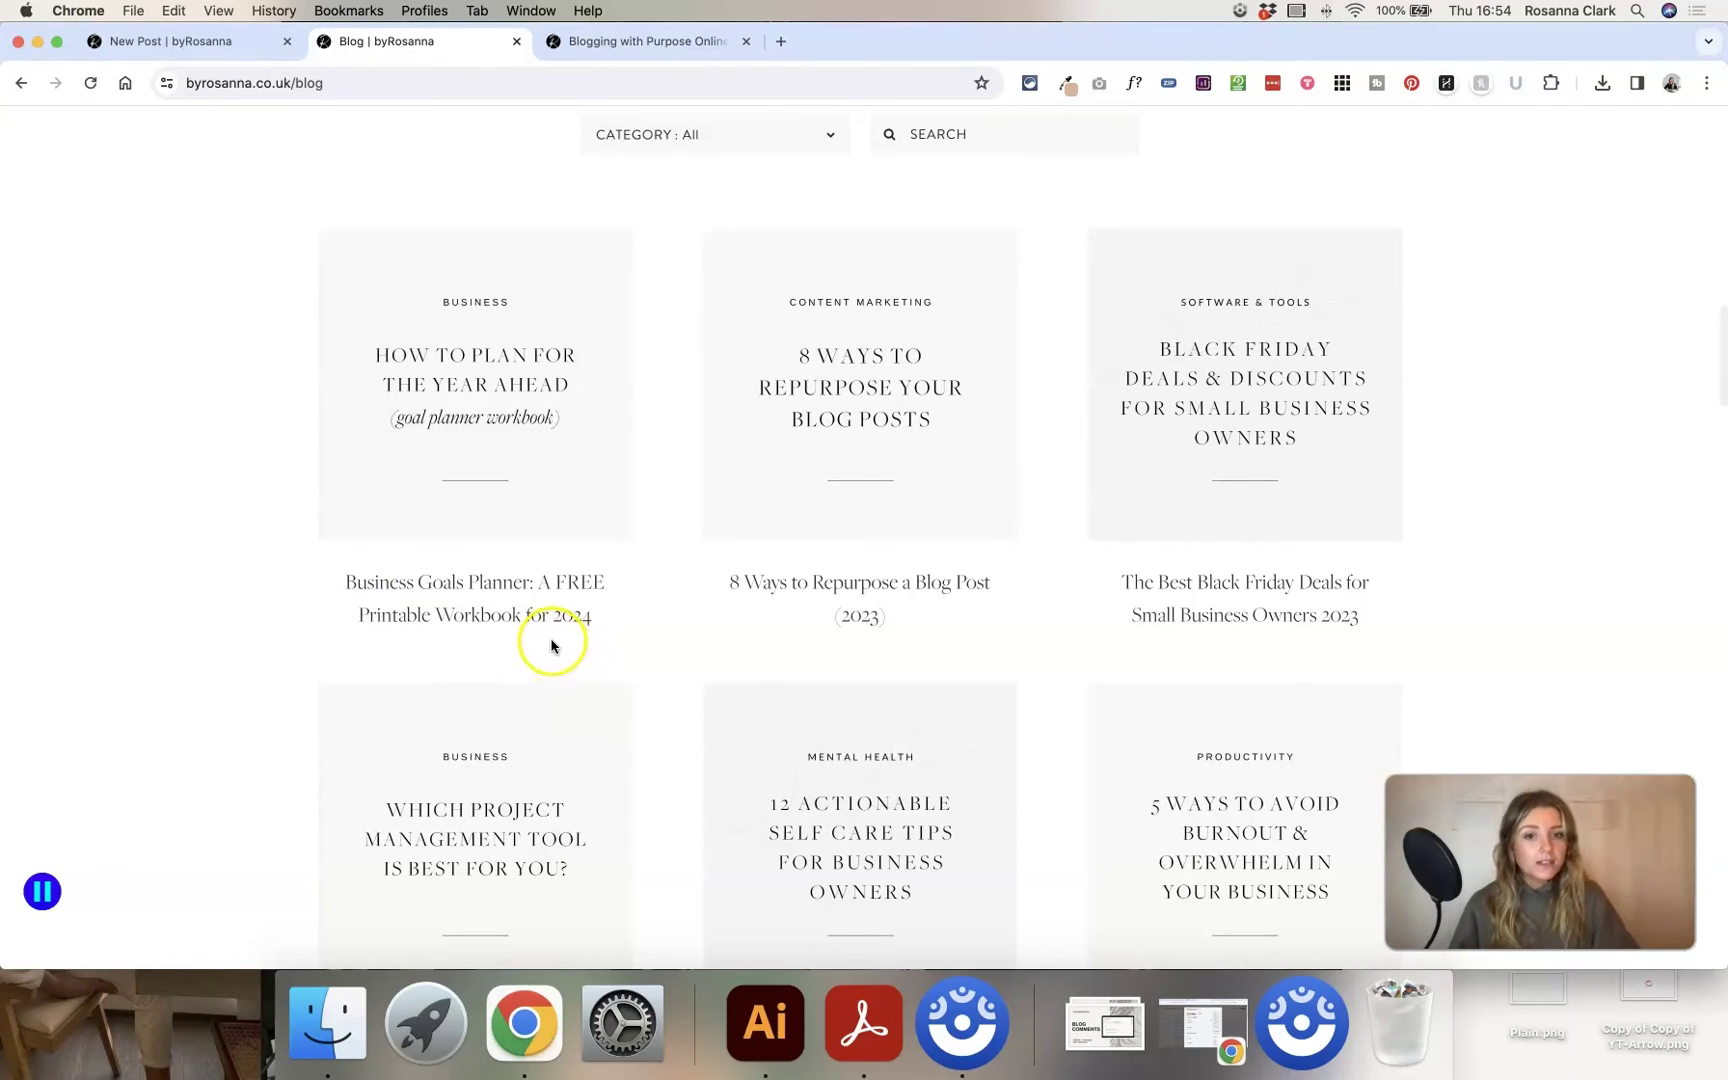
pyautogui.click(240, 52)
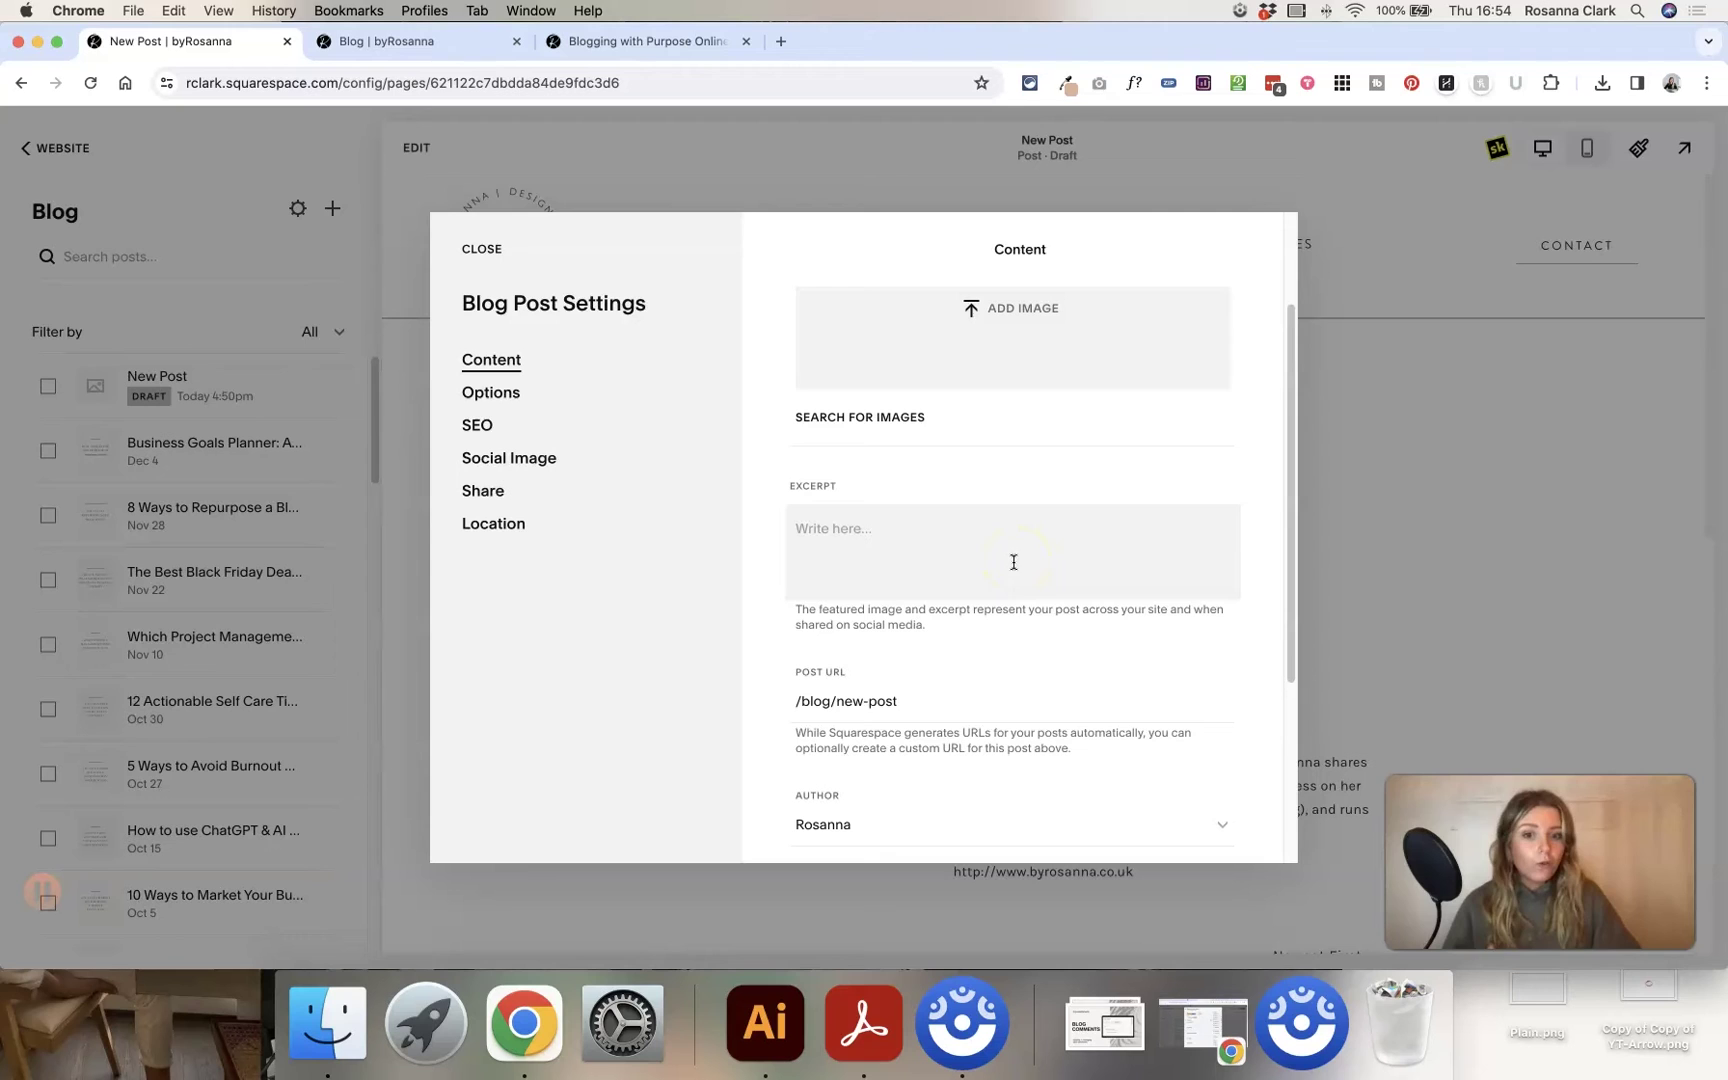
pyautogui.scroll(-2, 1015, 603)
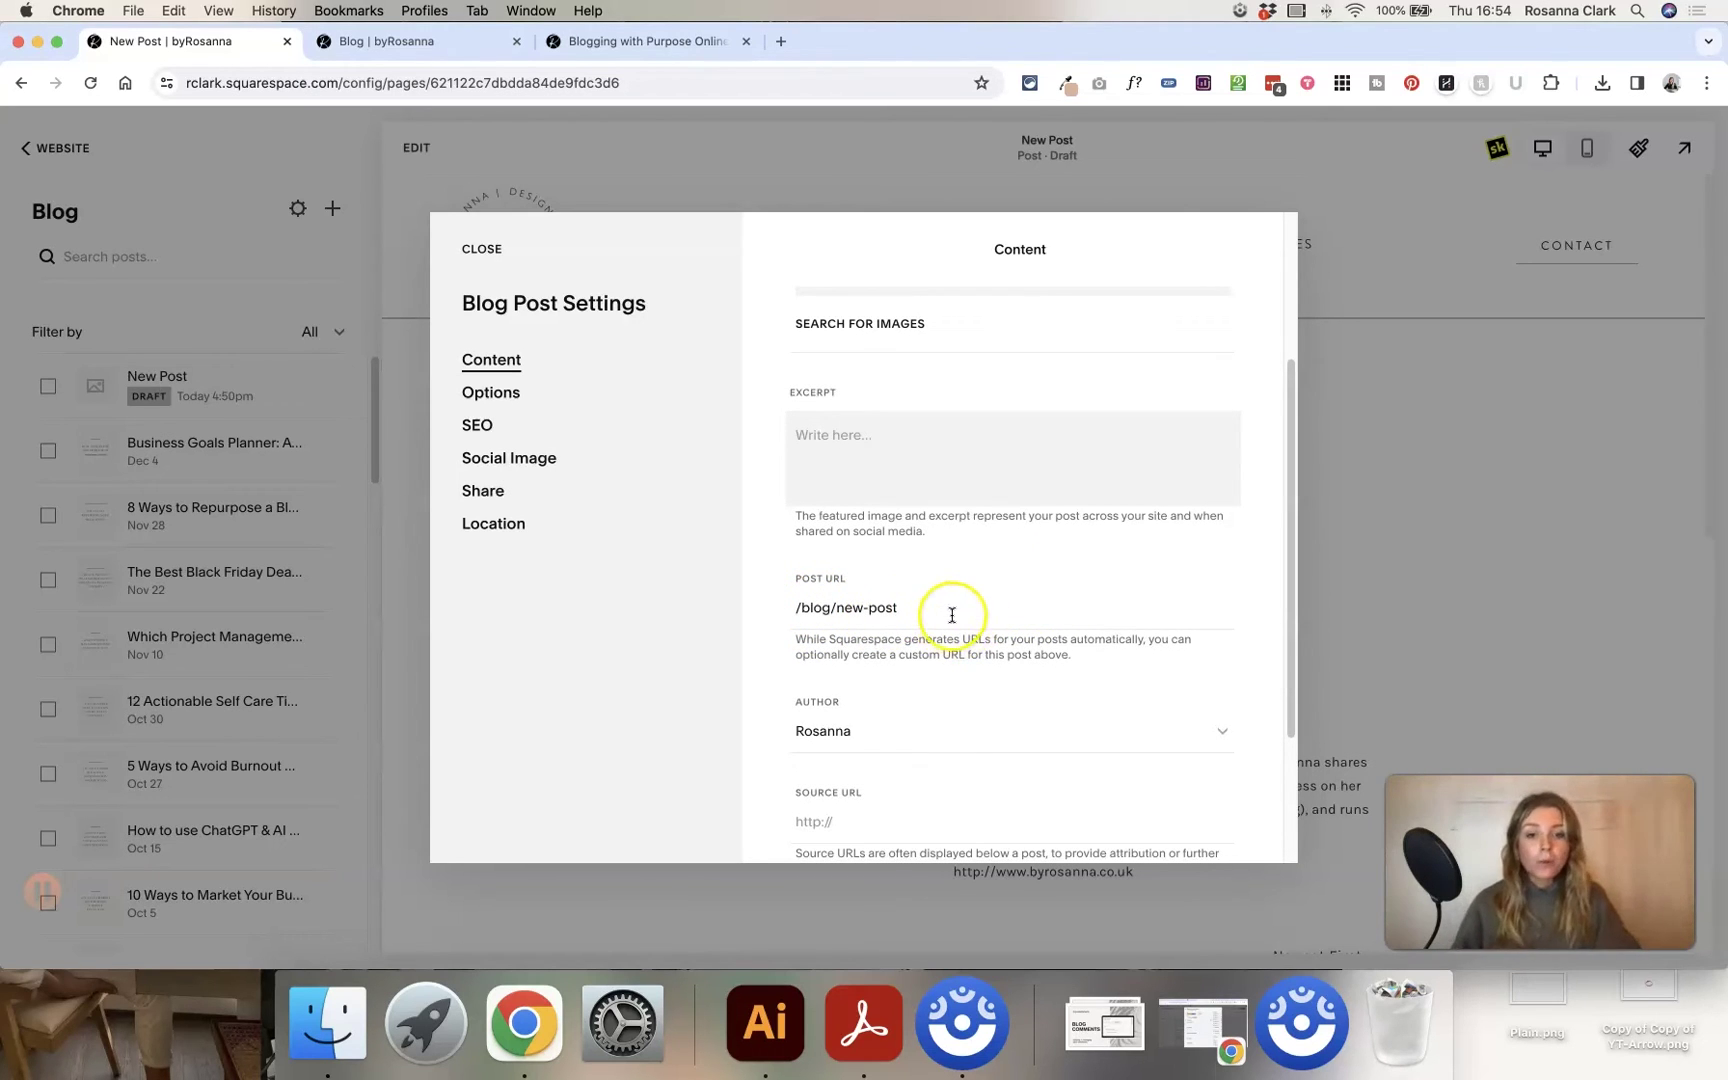
pyautogui.scroll(1, 950, 617)
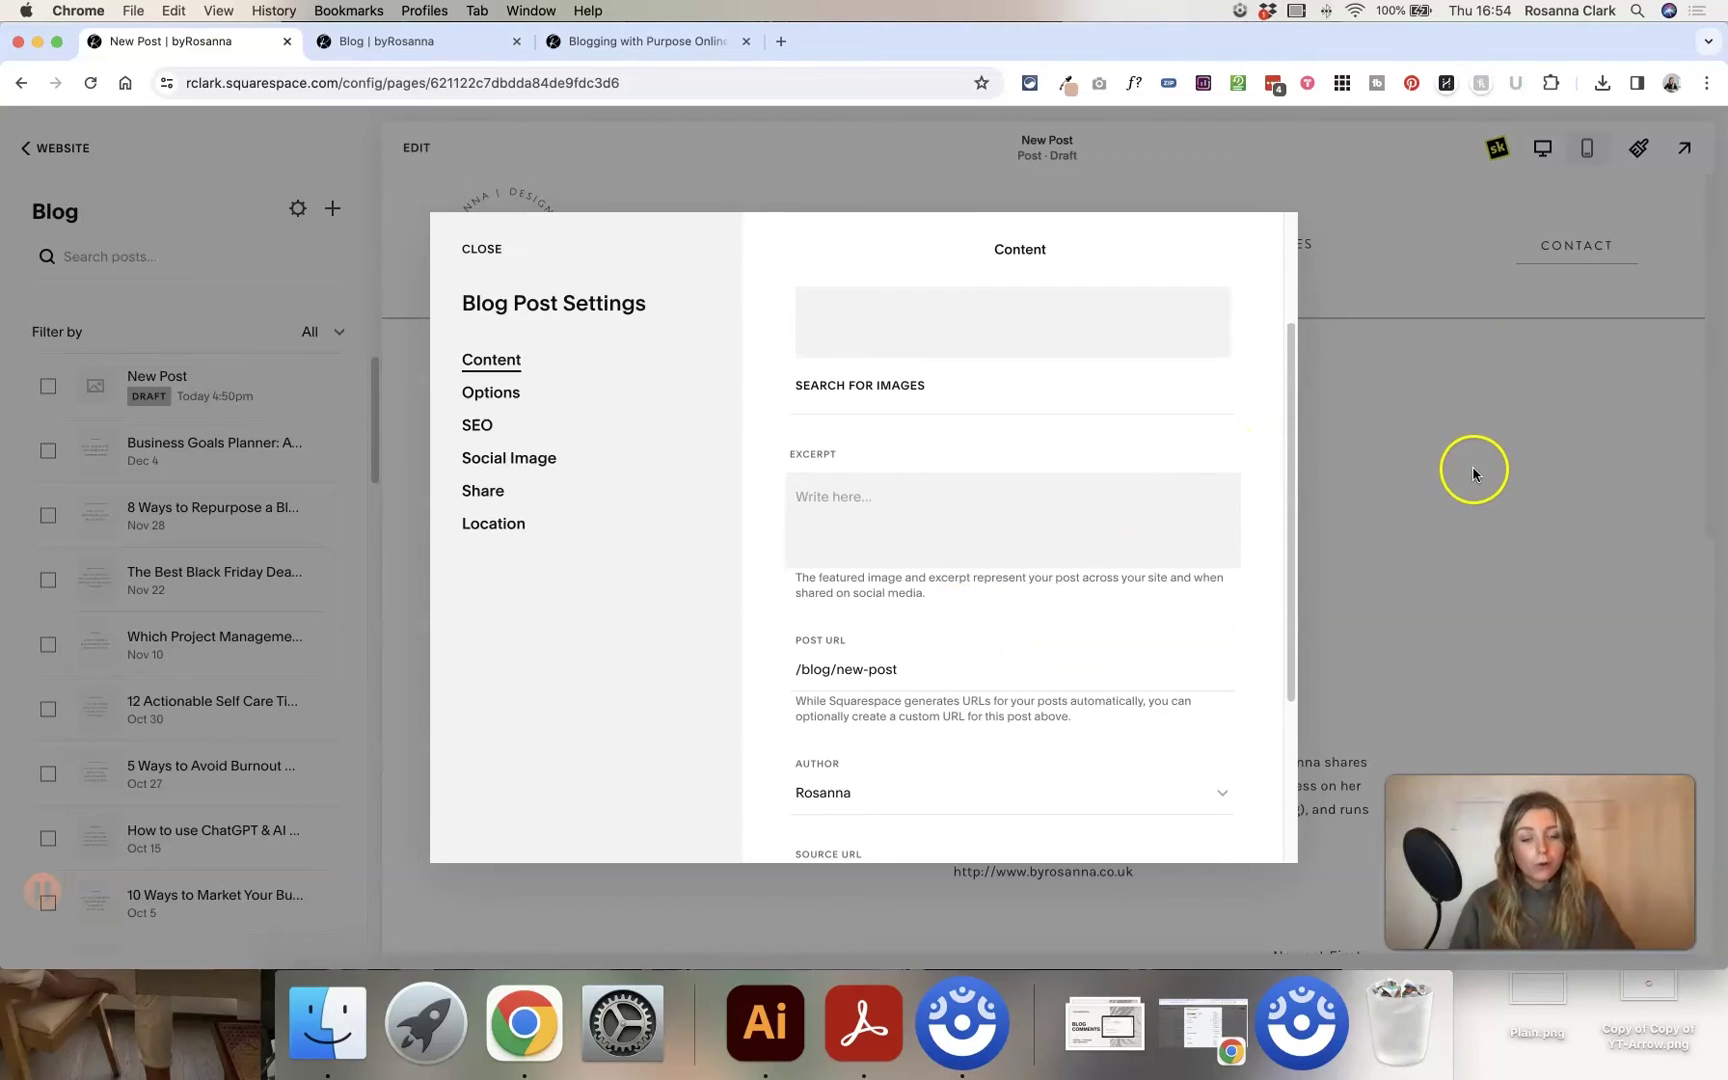
pyautogui.moveTo(910, 676); pyautogui.dragTo(841, 670)
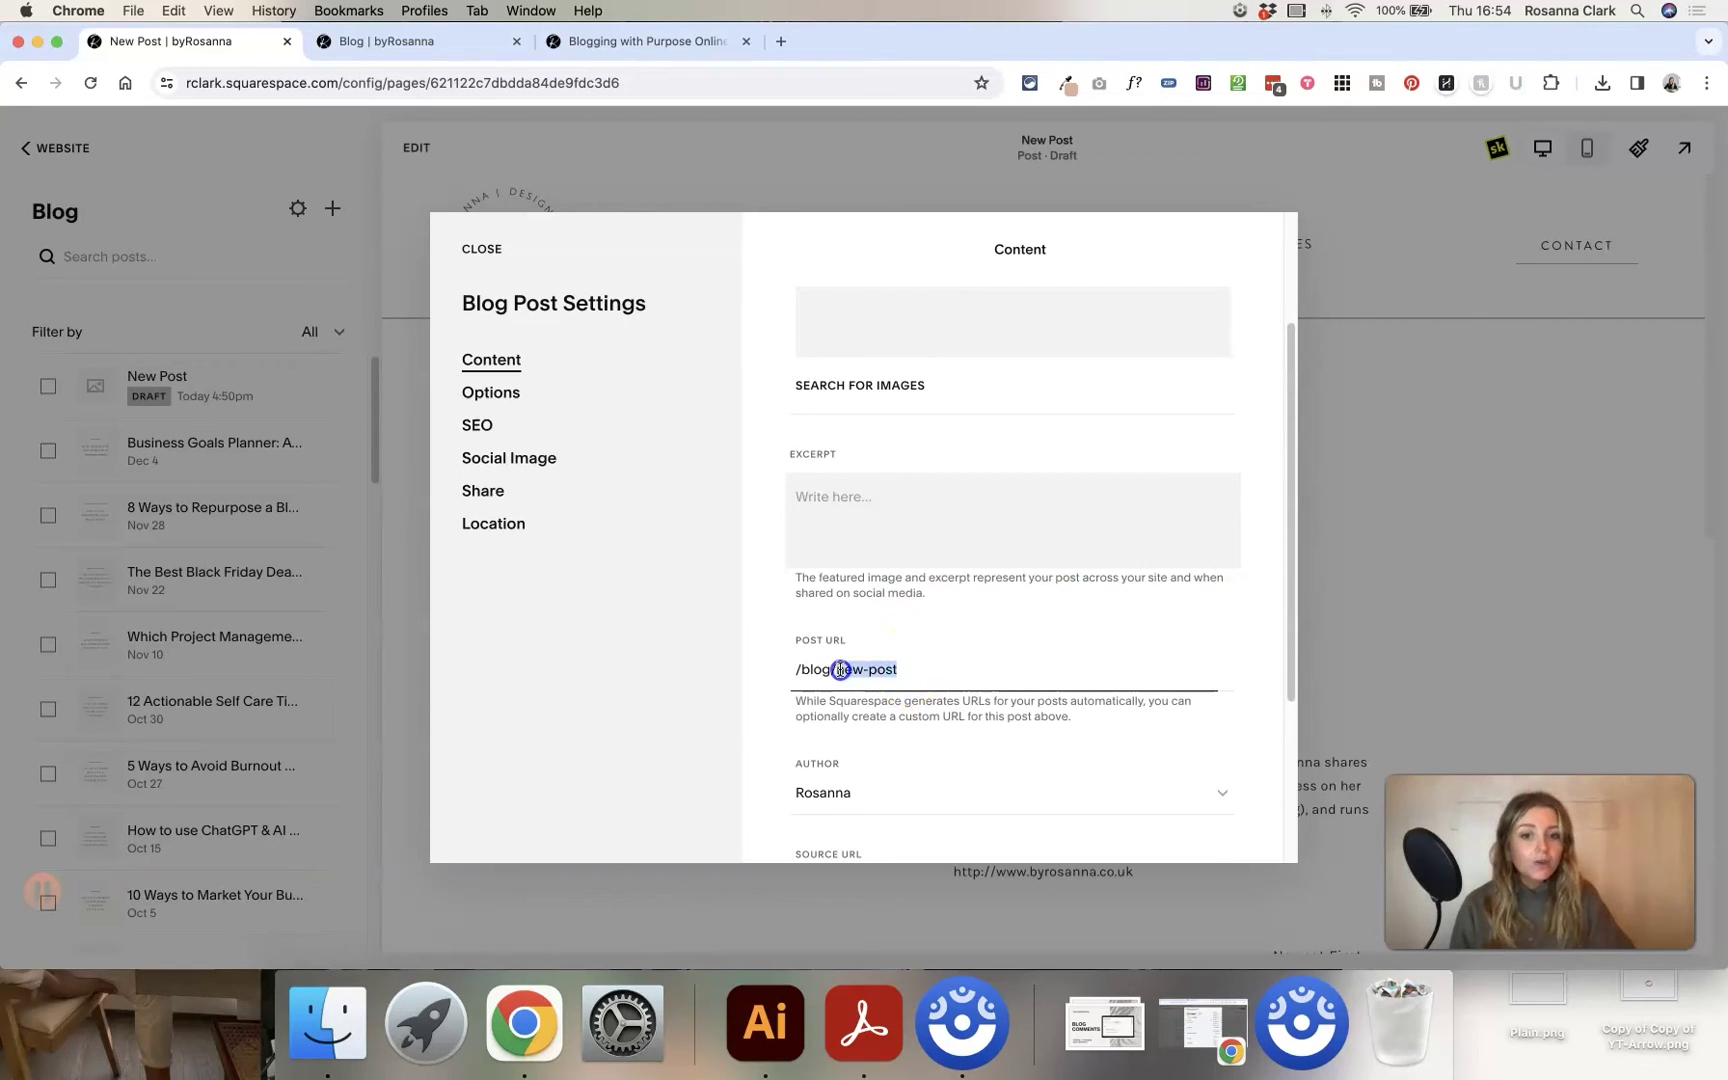
pyautogui.click(916, 662)
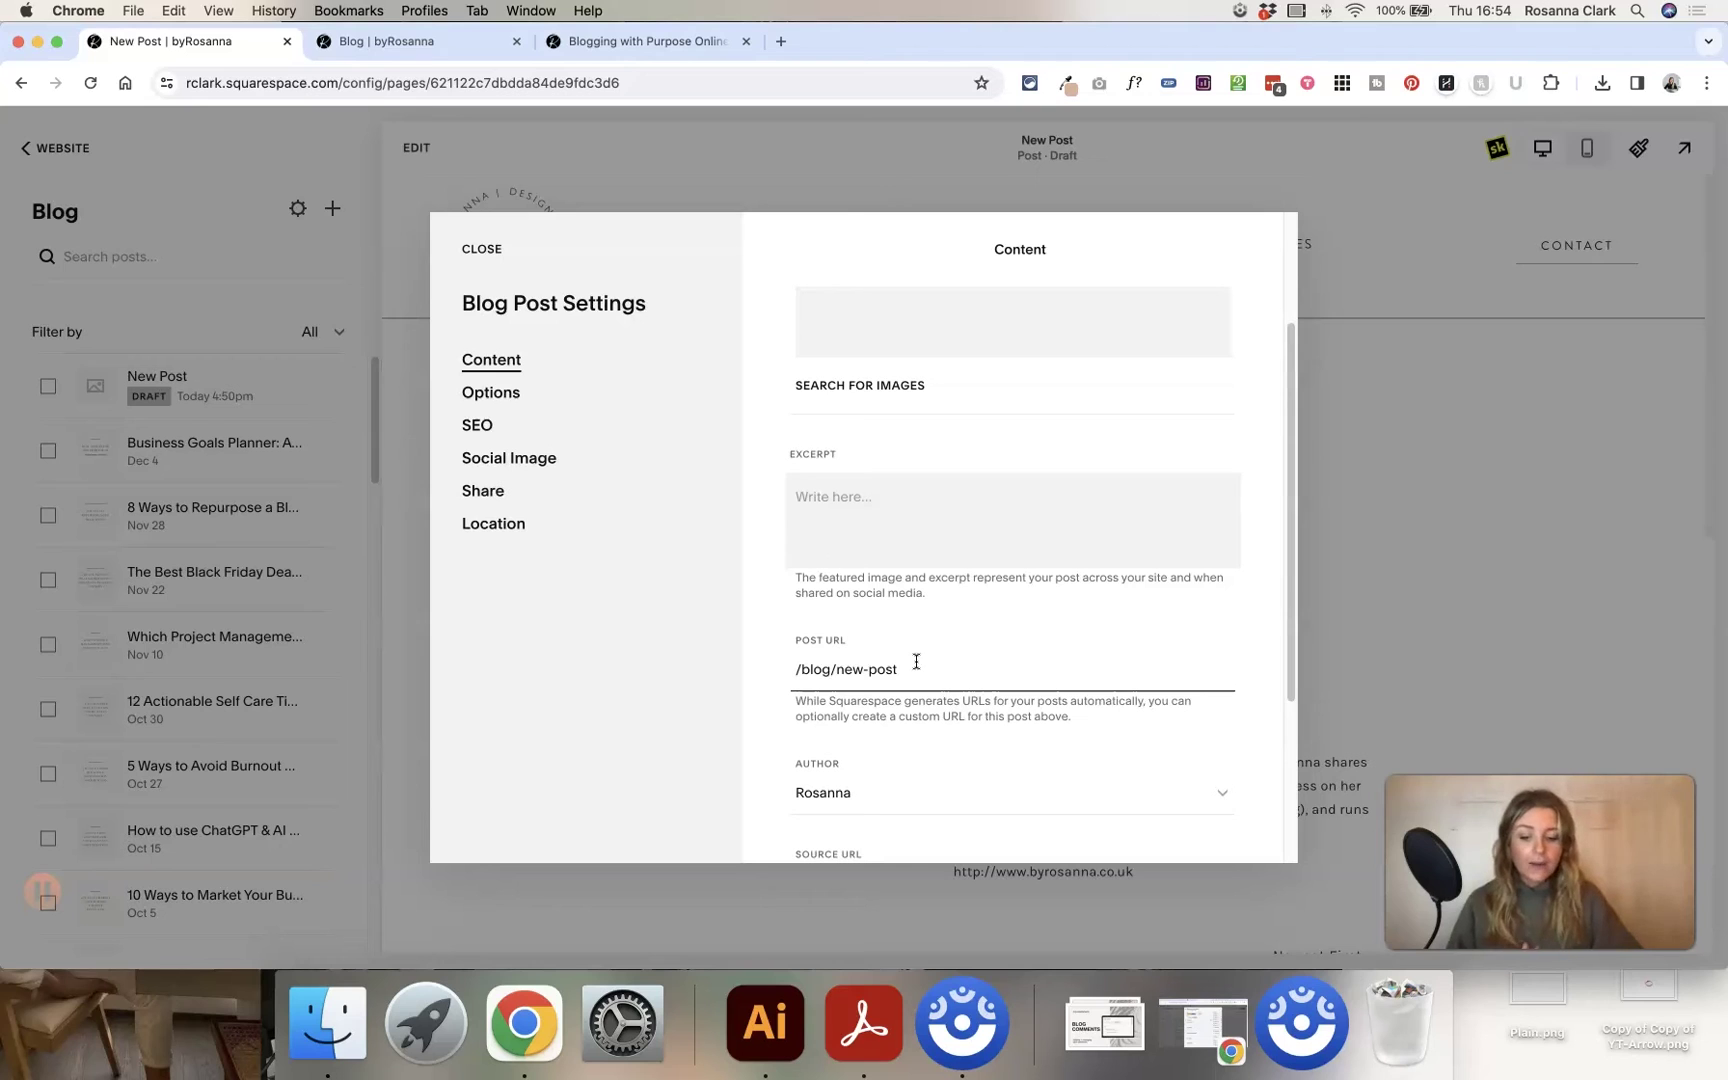
pyautogui.click(916, 662)
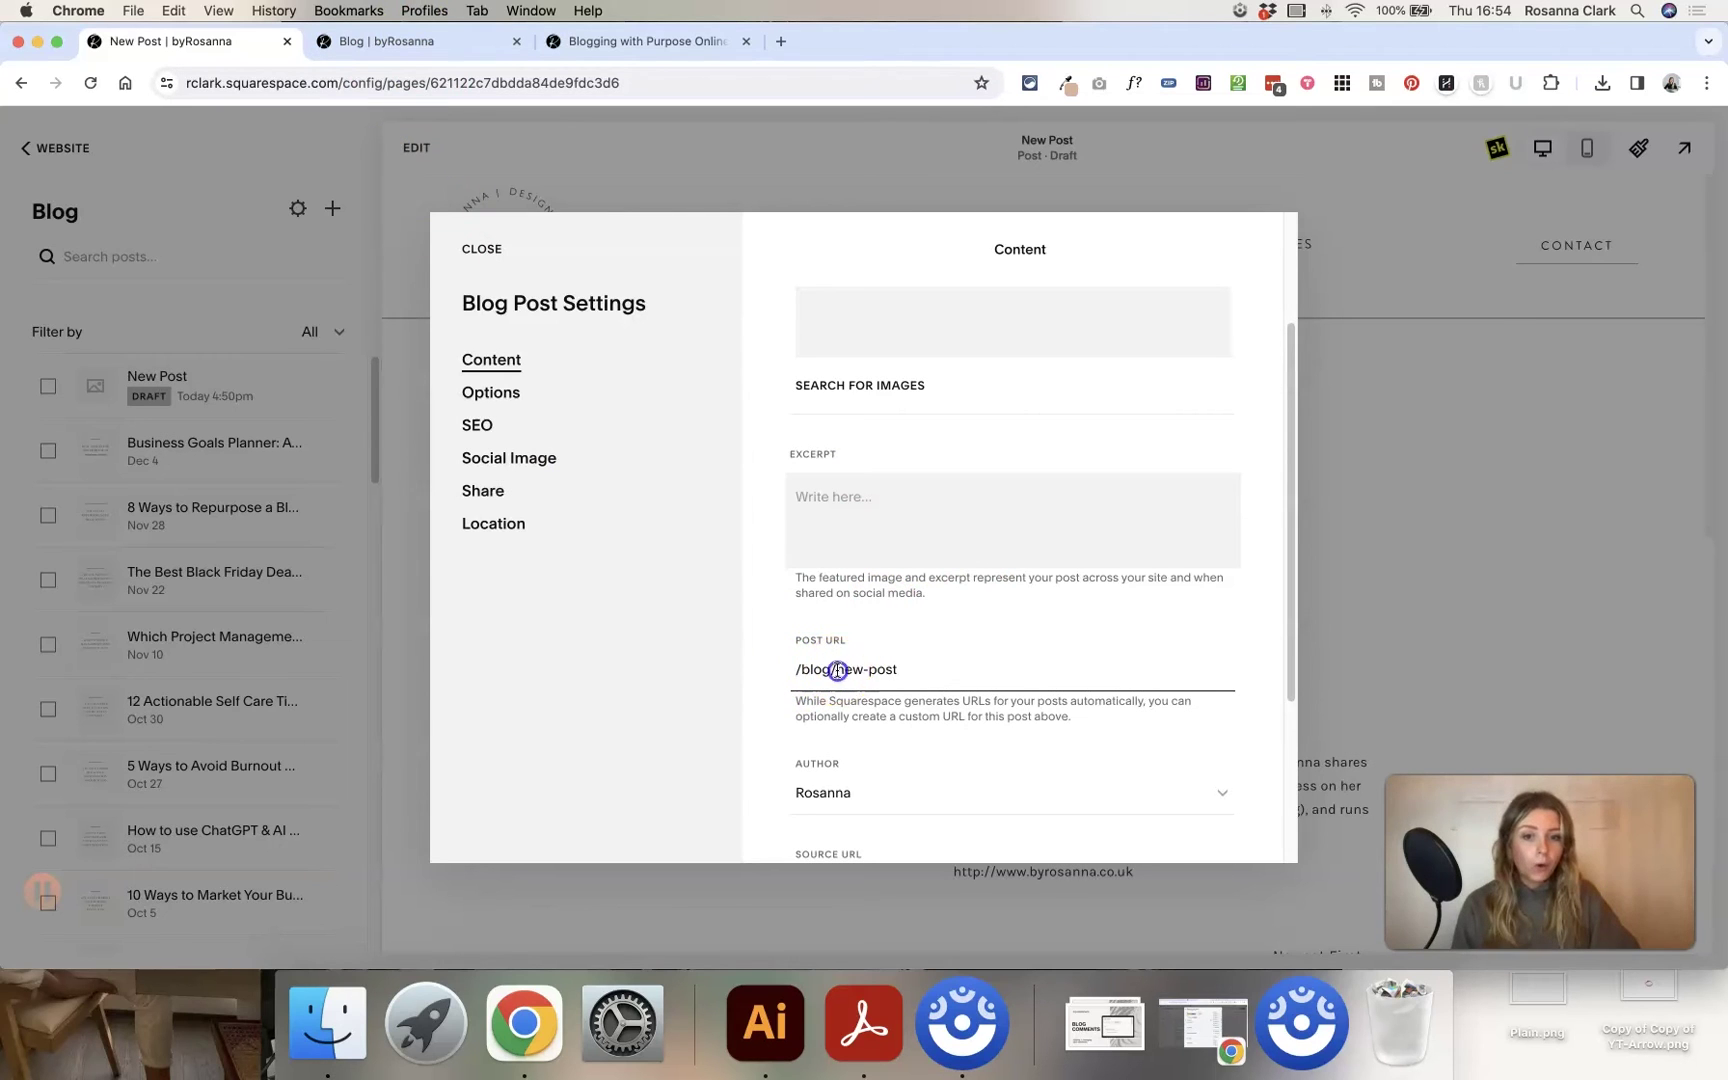
pyautogui.moveTo(836, 669); pyautogui.dragTo(945, 669)
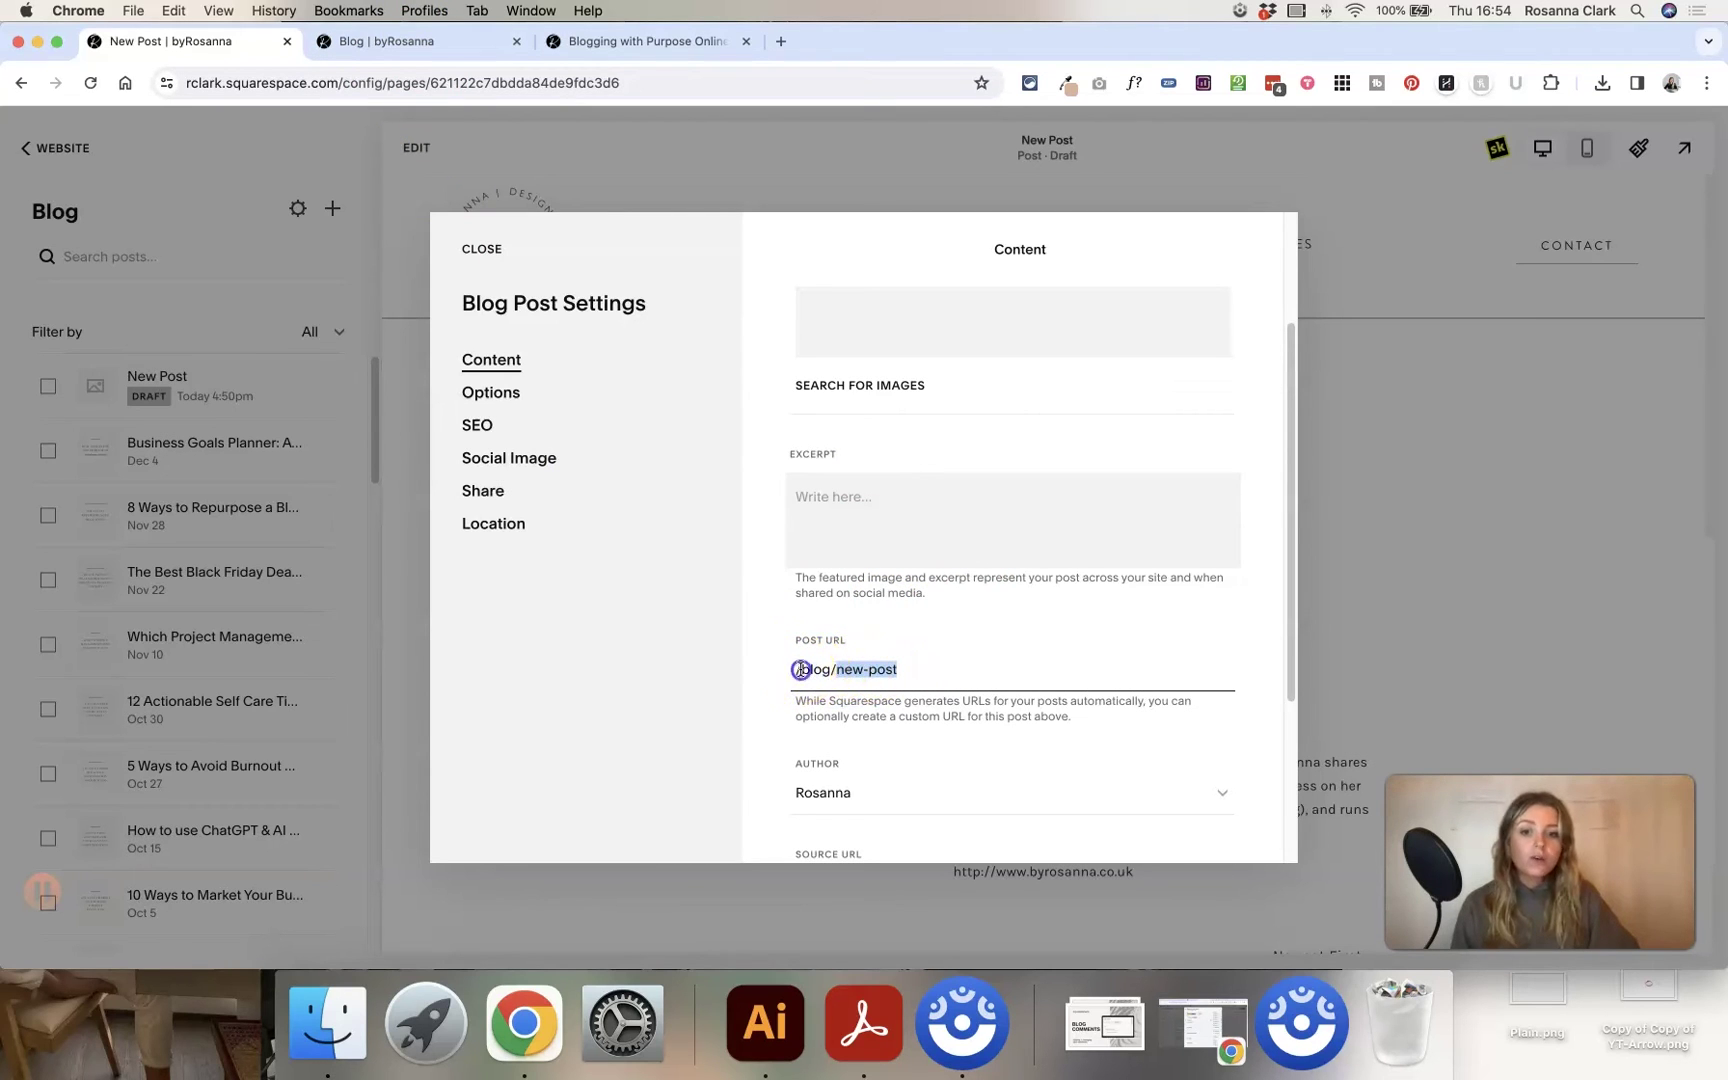
pyautogui.moveTo(799, 669); pyautogui.dragTo(931, 673)
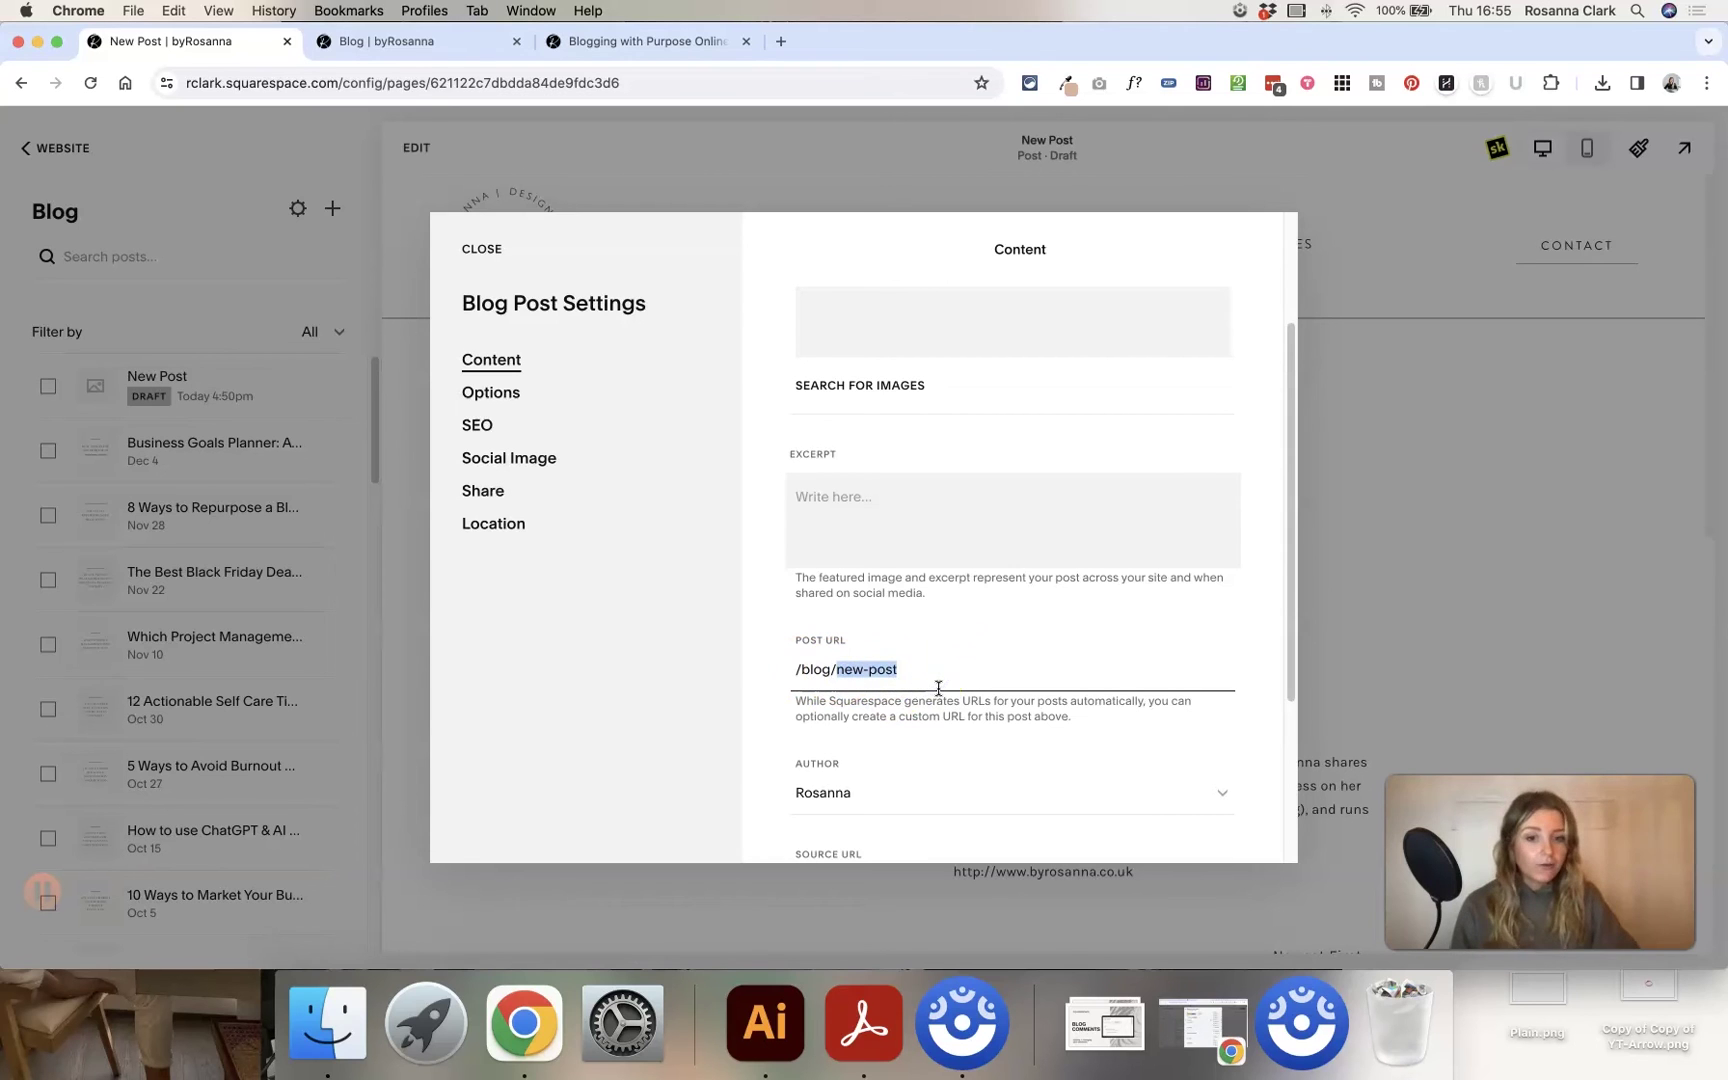
pyautogui.scroll(-5, 930, 600)
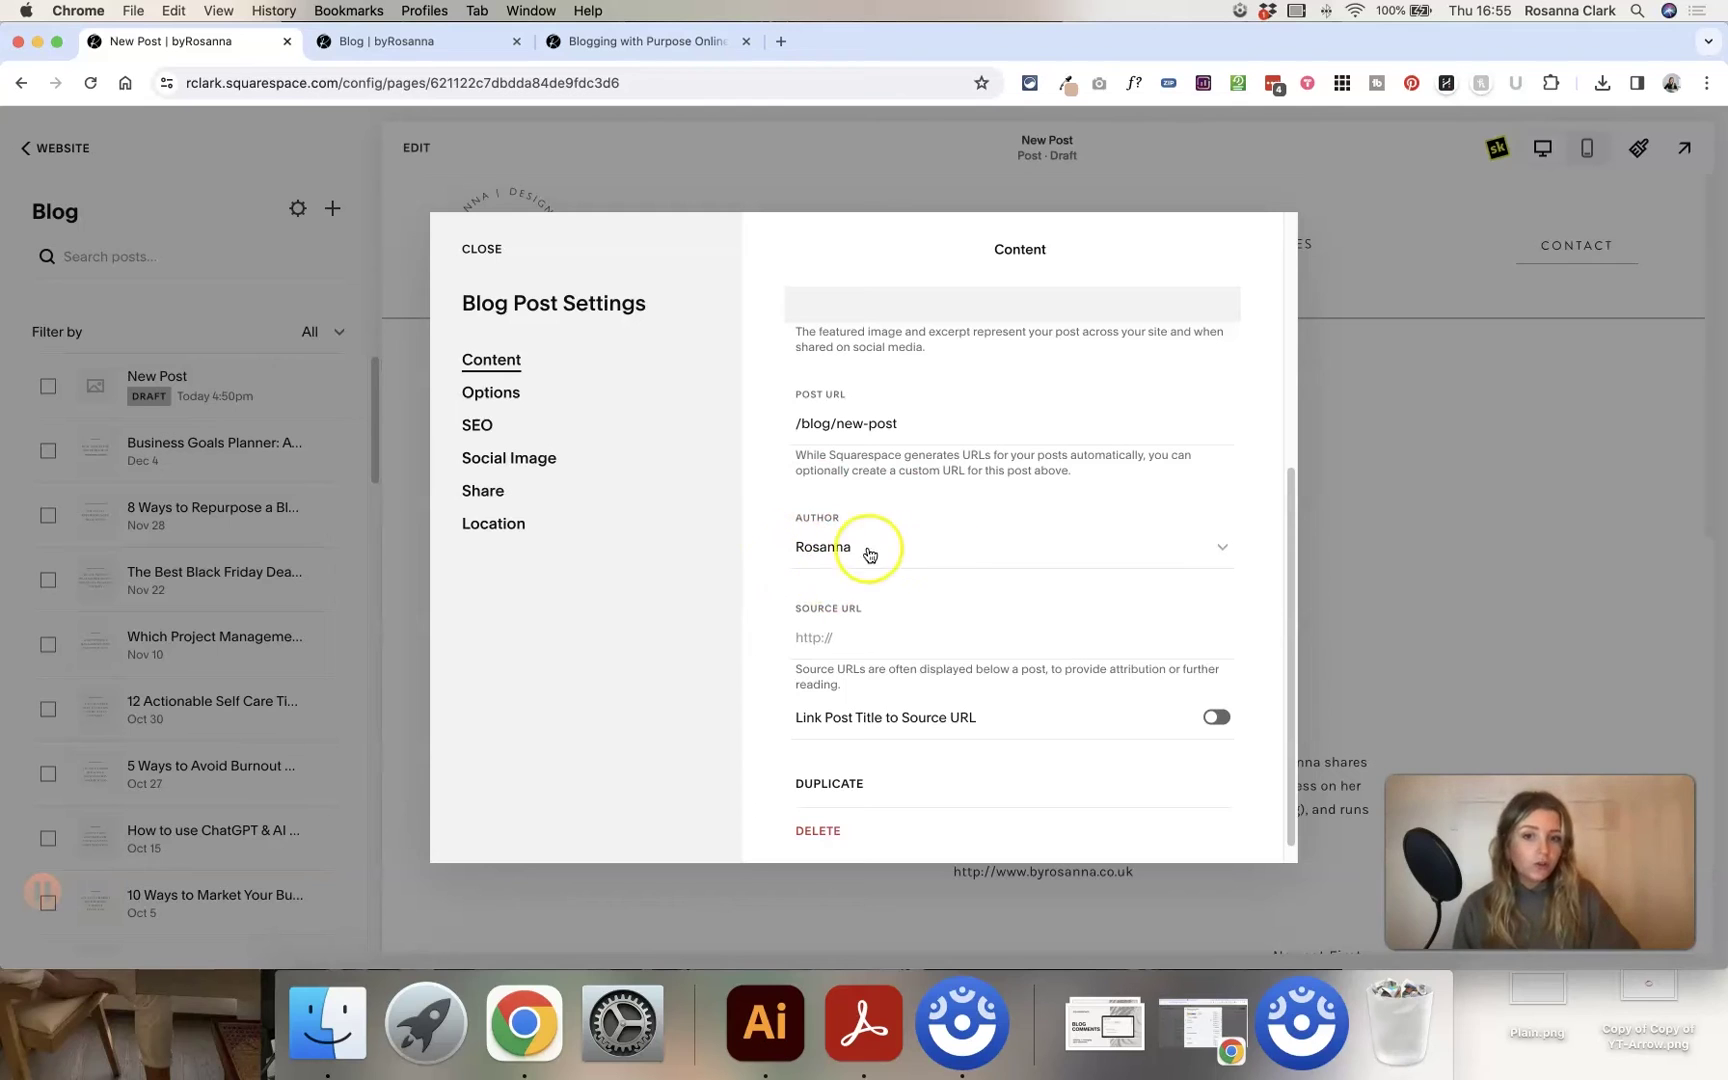
pyautogui.scroll(-1, 950, 565)
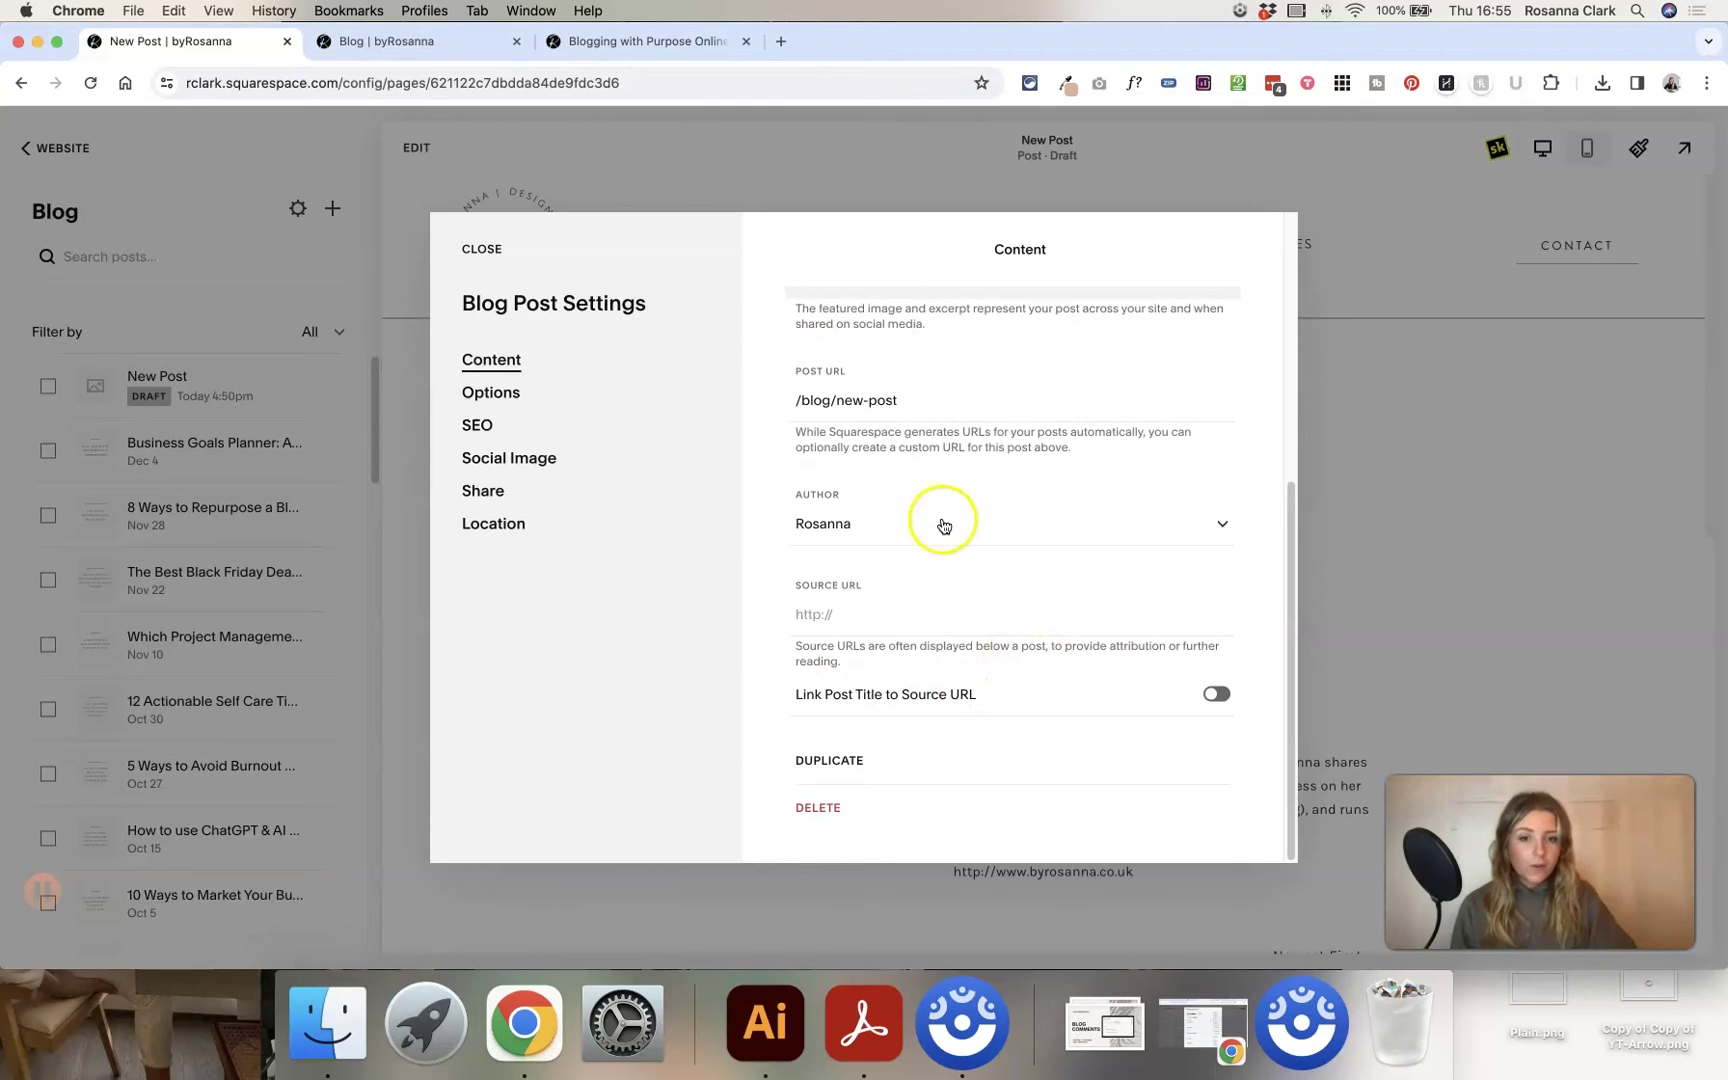
pyautogui.scroll(1, 940, 515)
pyautogui.scroll(-1, 920, 700)
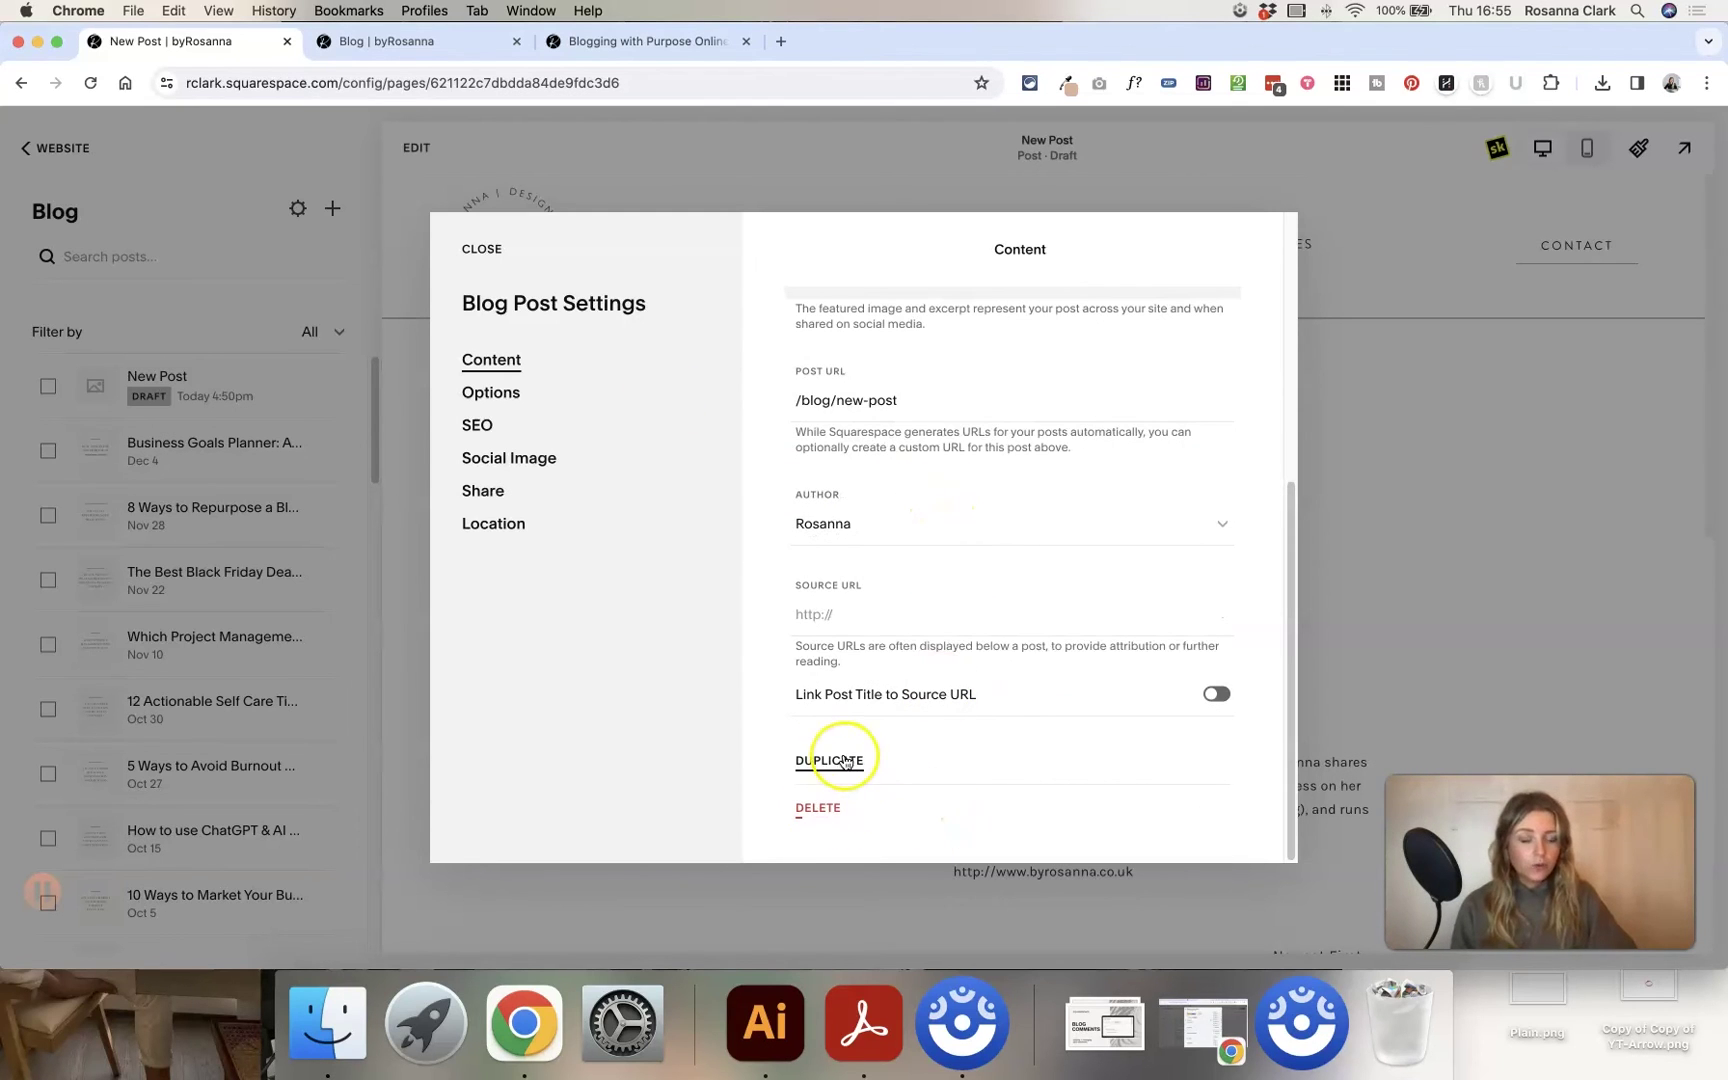
pyautogui.scroll(5, 899, 590)
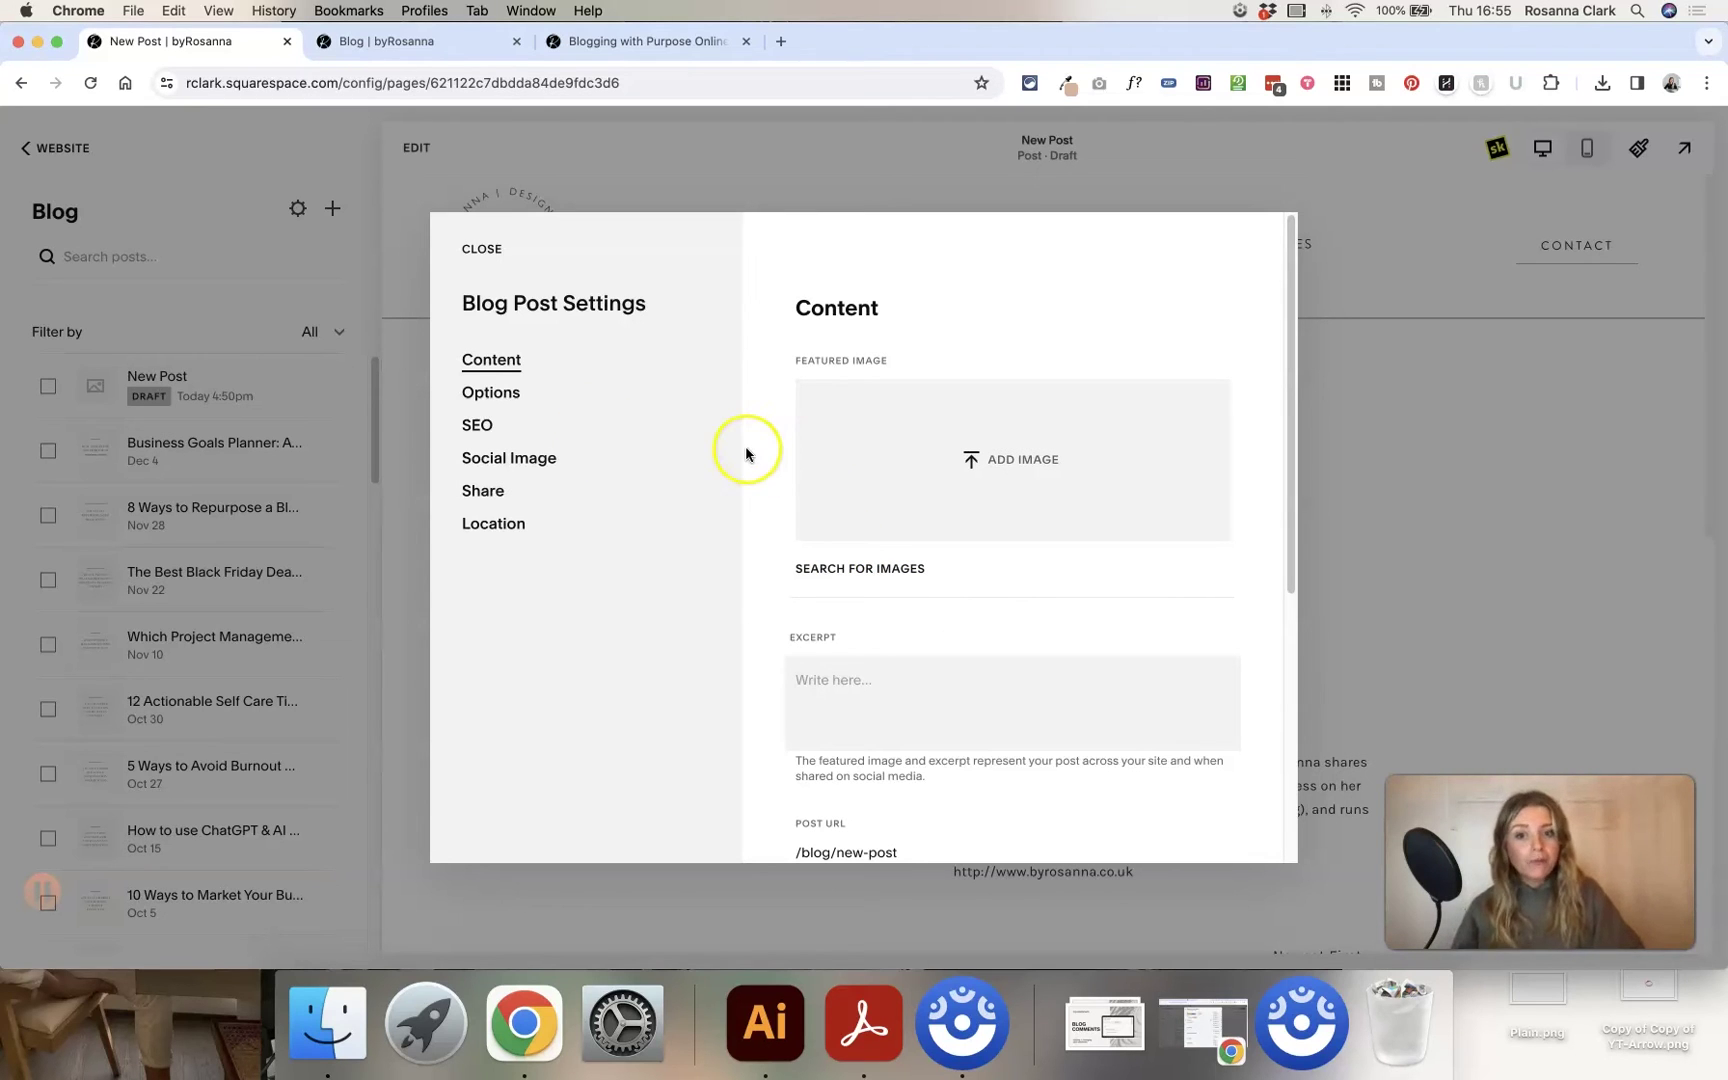
# View the post's empty Options > Categories list, then switch to the live blog page
pyautogui.click(493, 396)
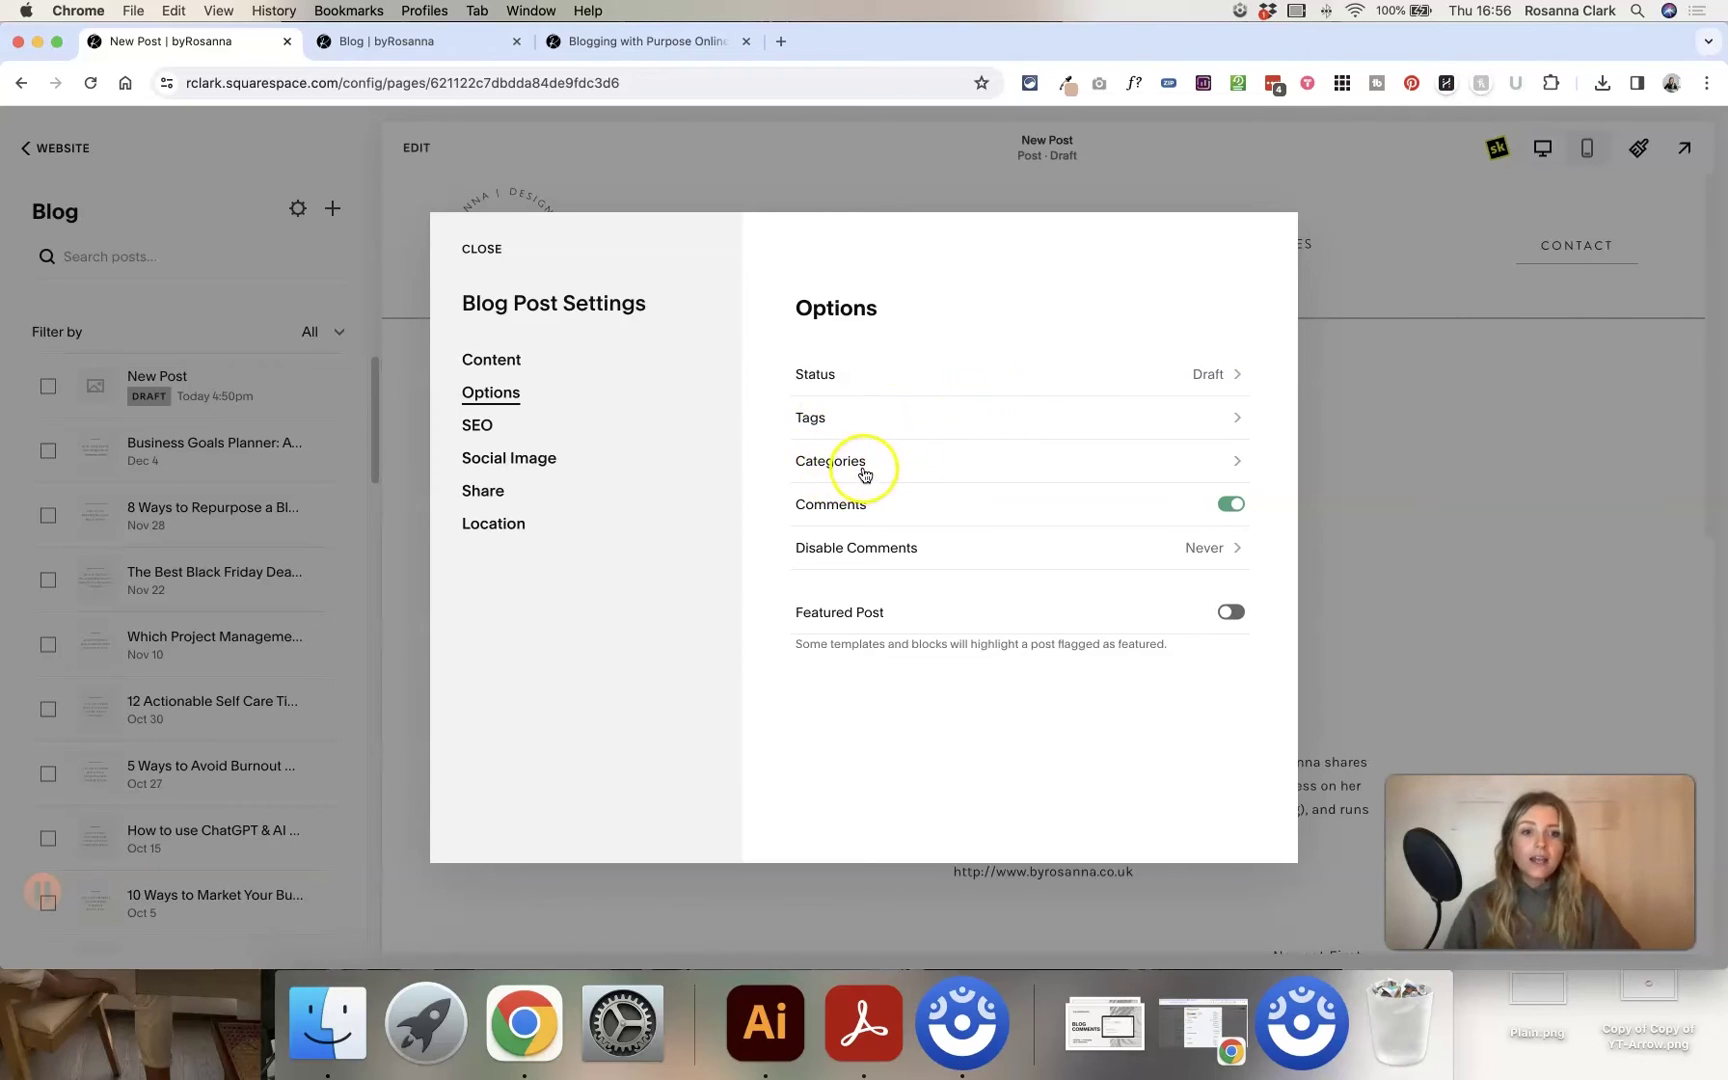
pyautogui.click(860, 468)
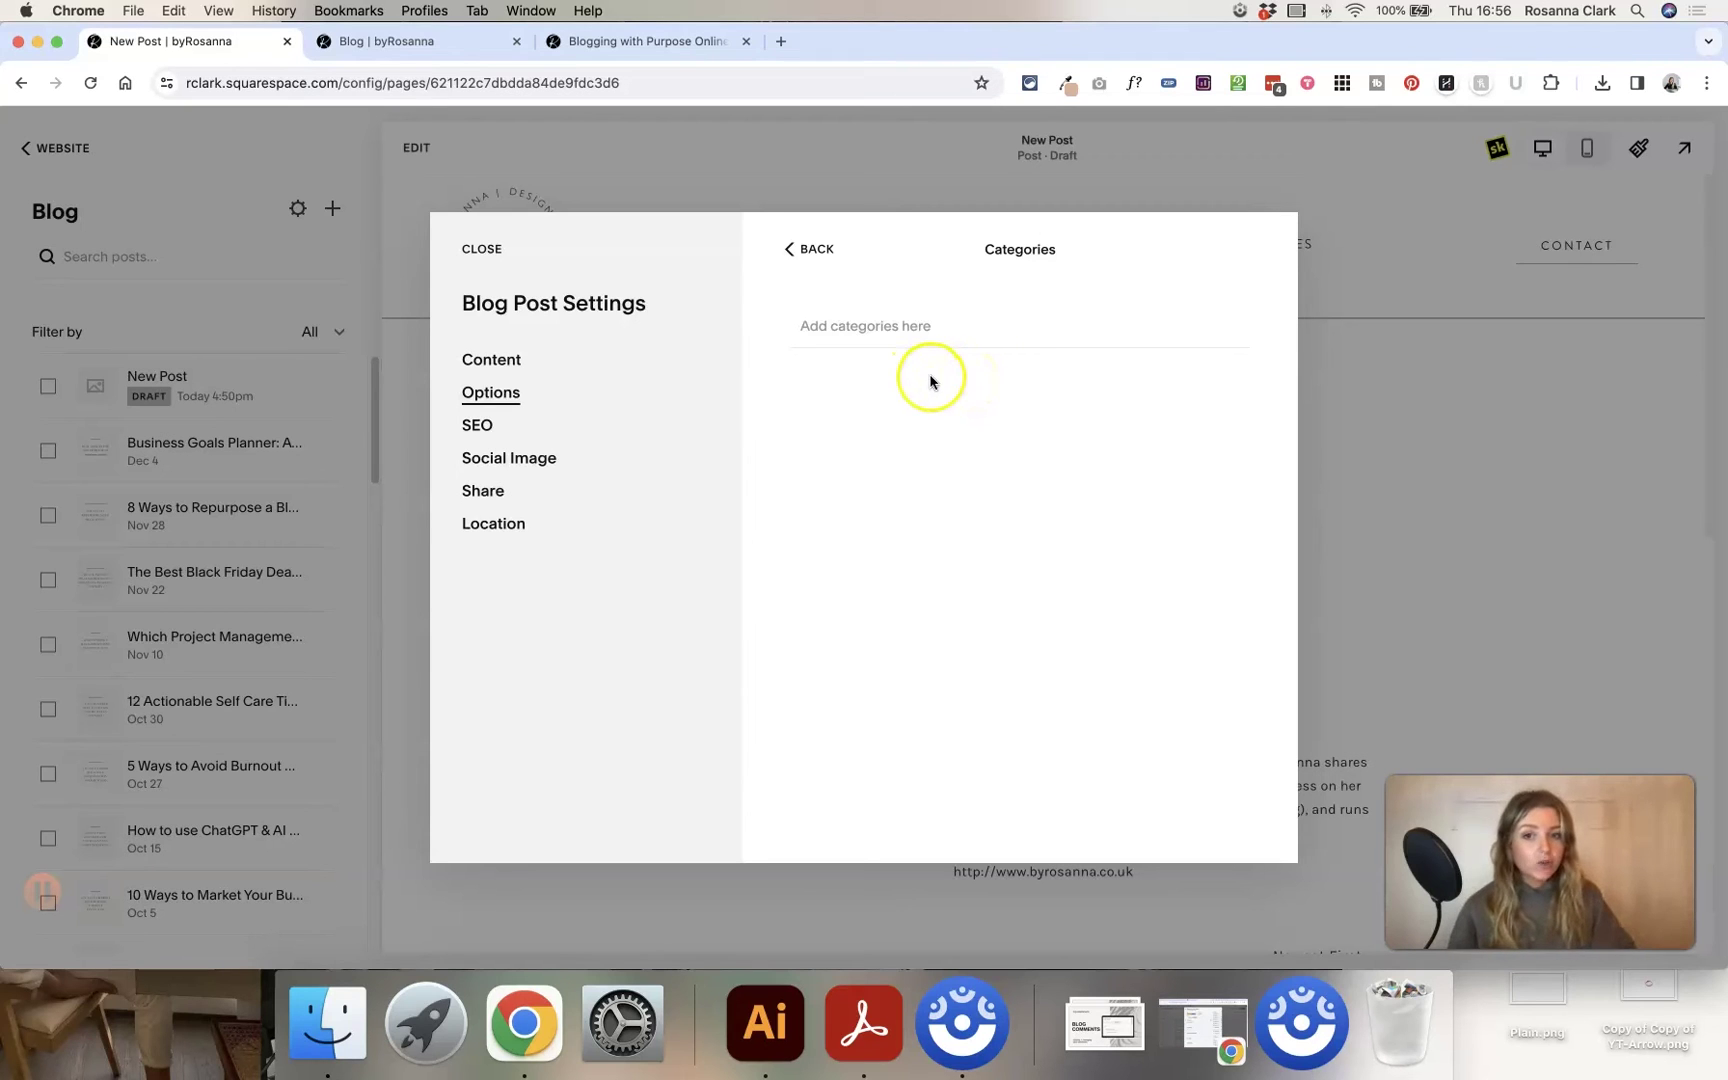
pyautogui.click(400, 41)
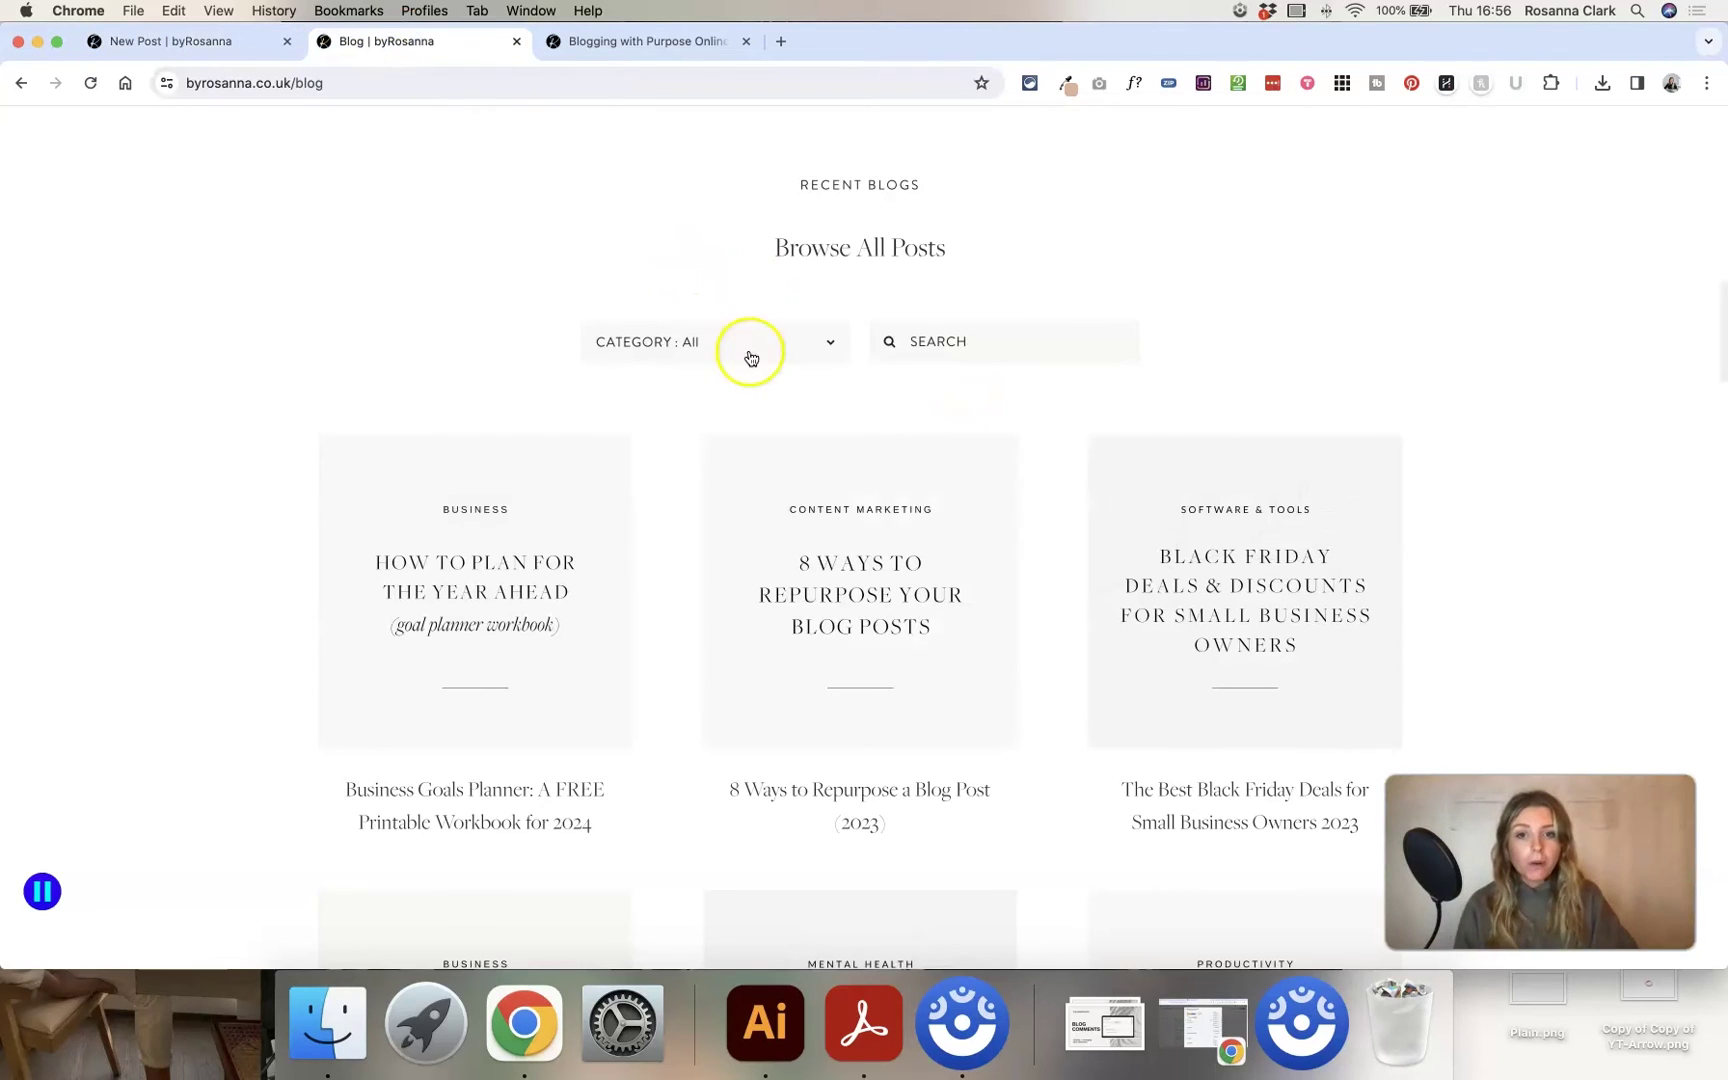
# Filter the live blog by the Business category, then reopen the Category dropdown to reset it to All
pyautogui.click(690, 348)
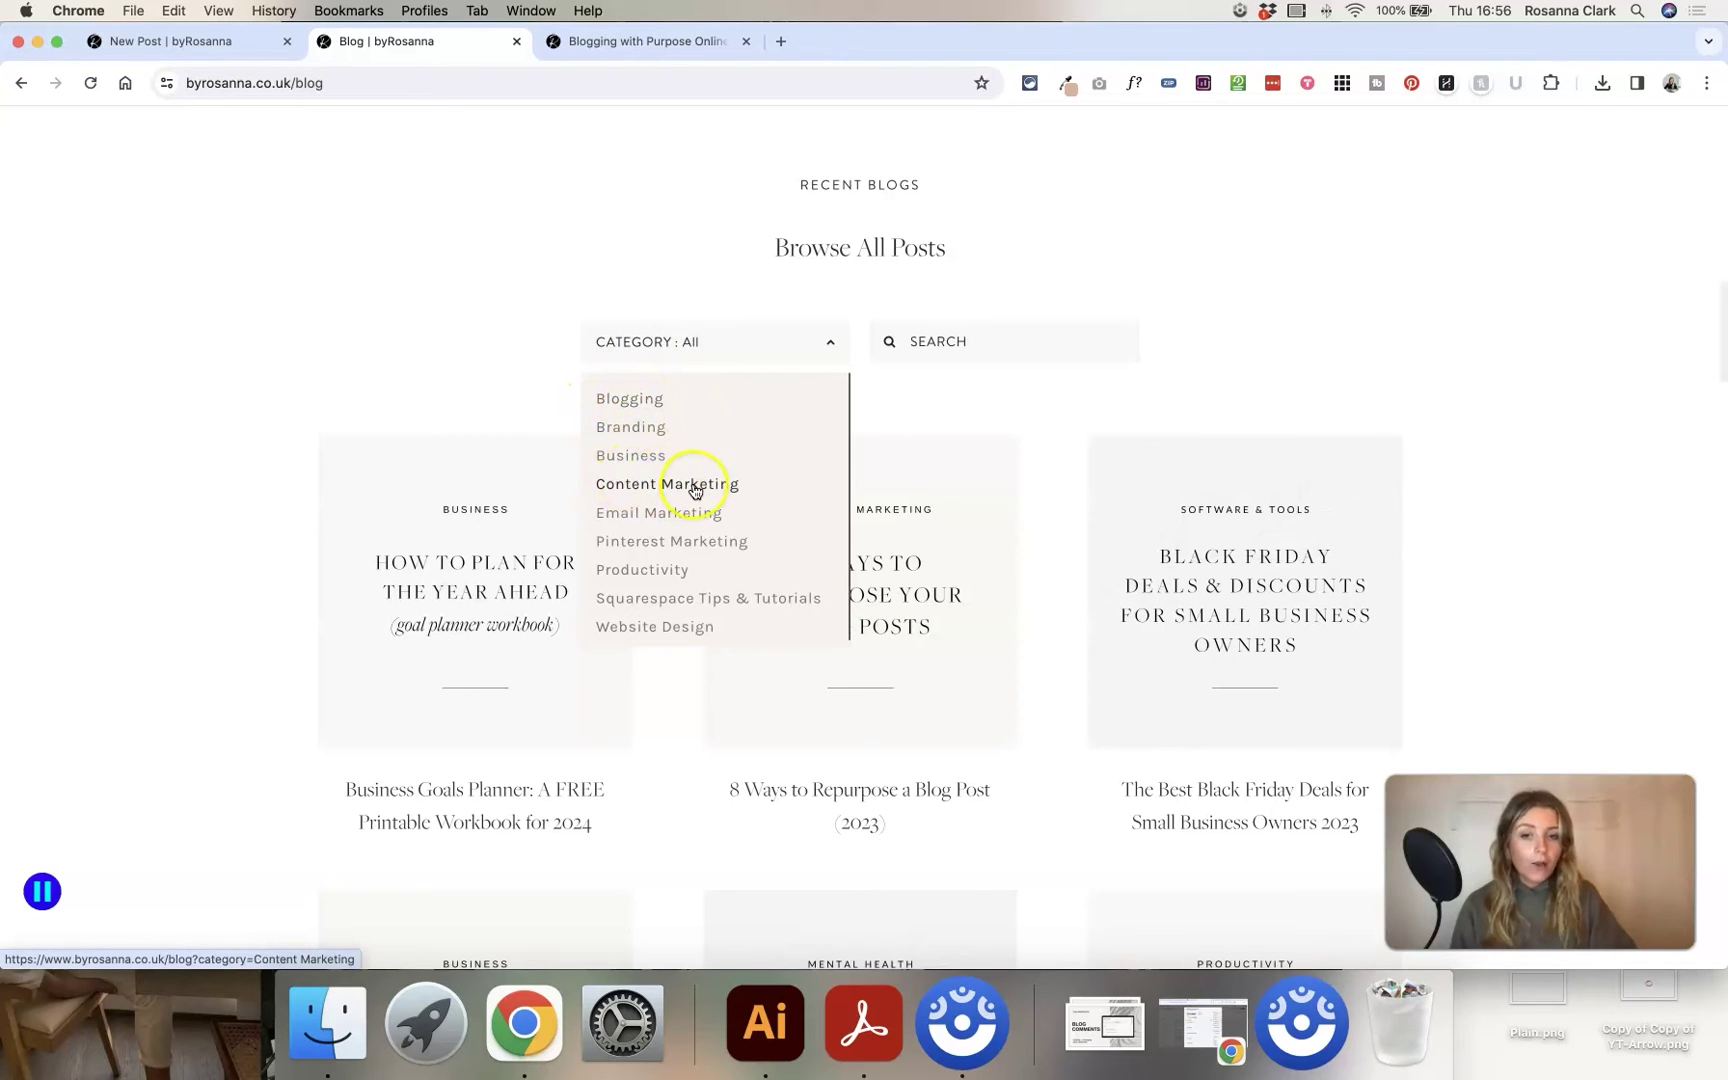
pyautogui.click(641, 457)
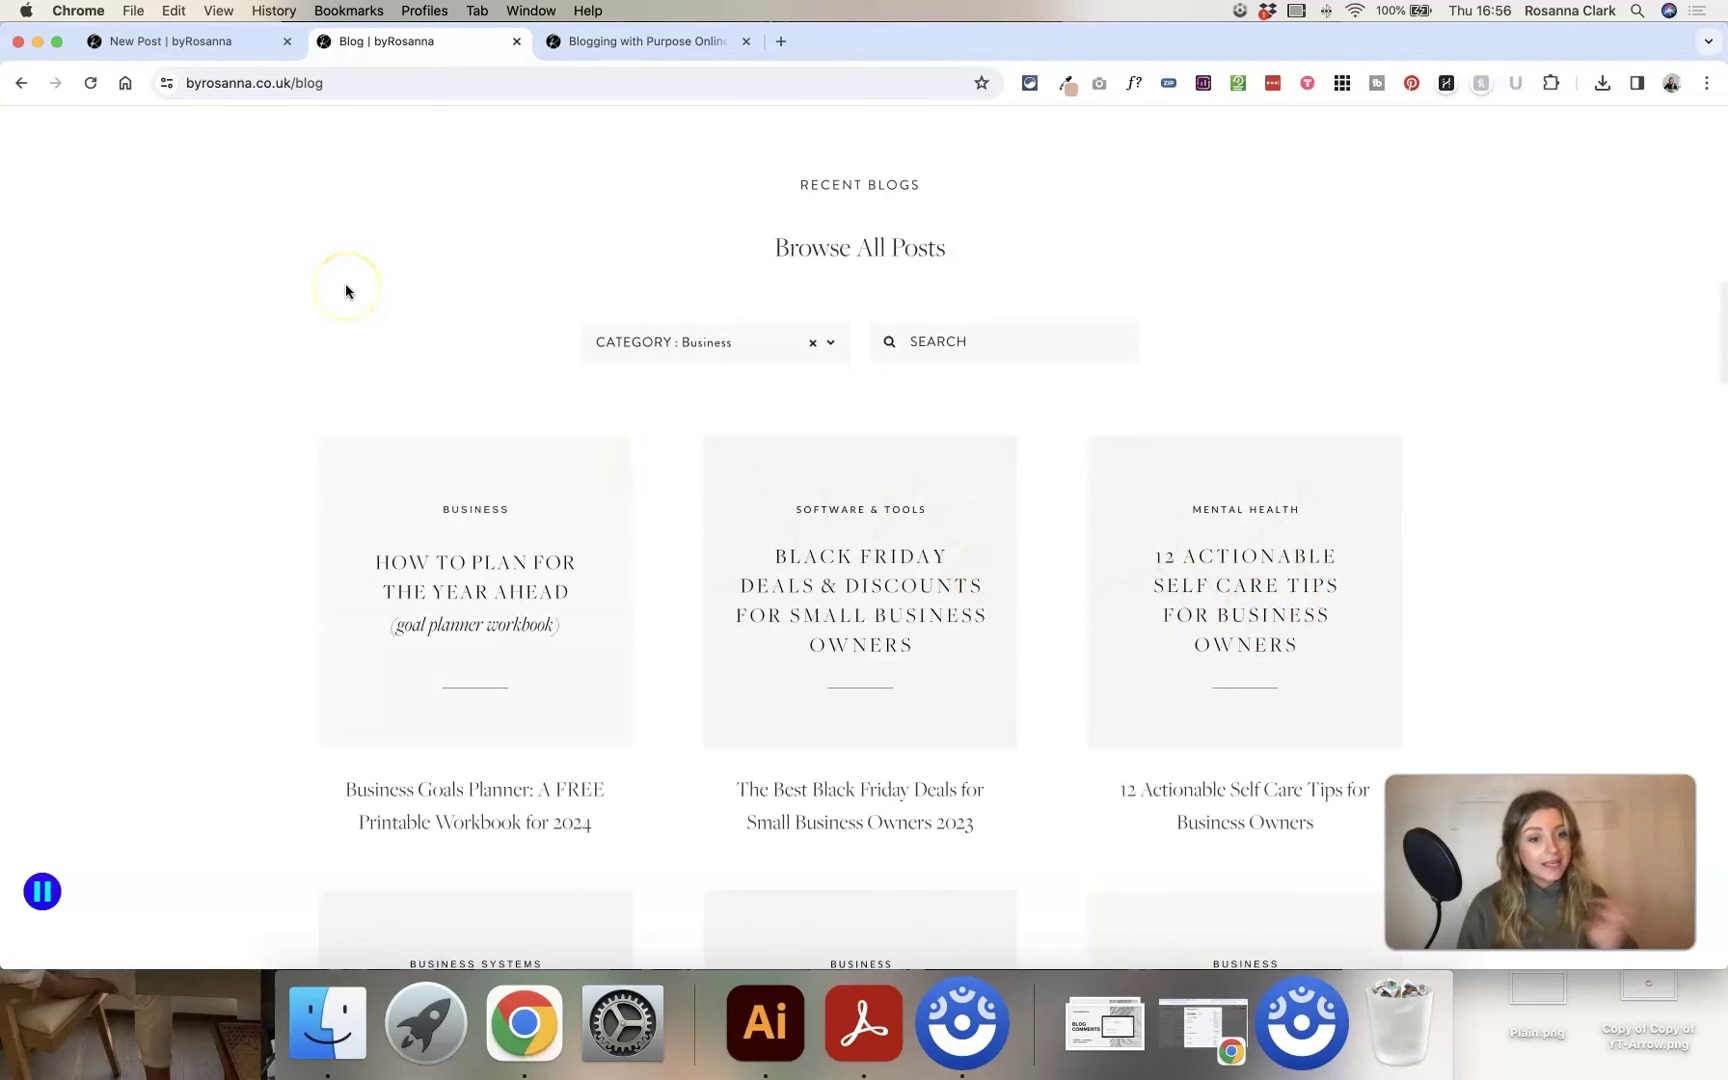
pyautogui.click(812, 342)
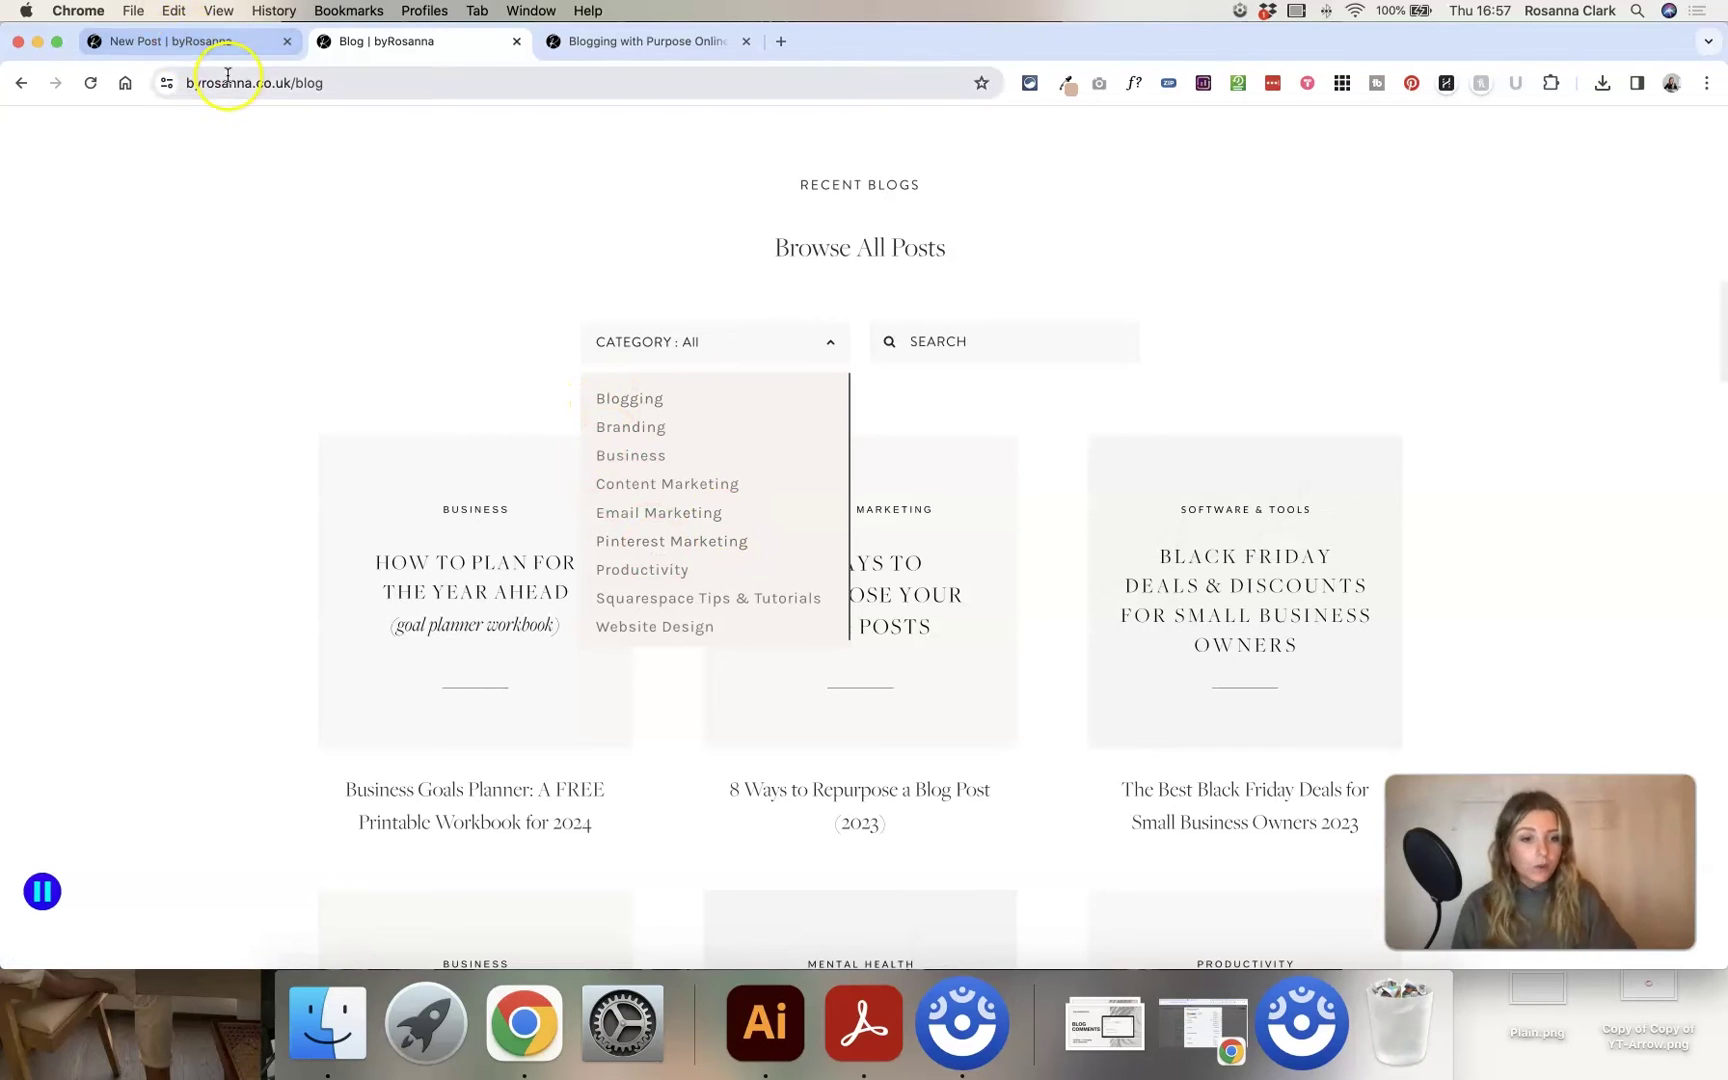
# Add the existing Blogging category to the new post
pyautogui.click(623, 43)
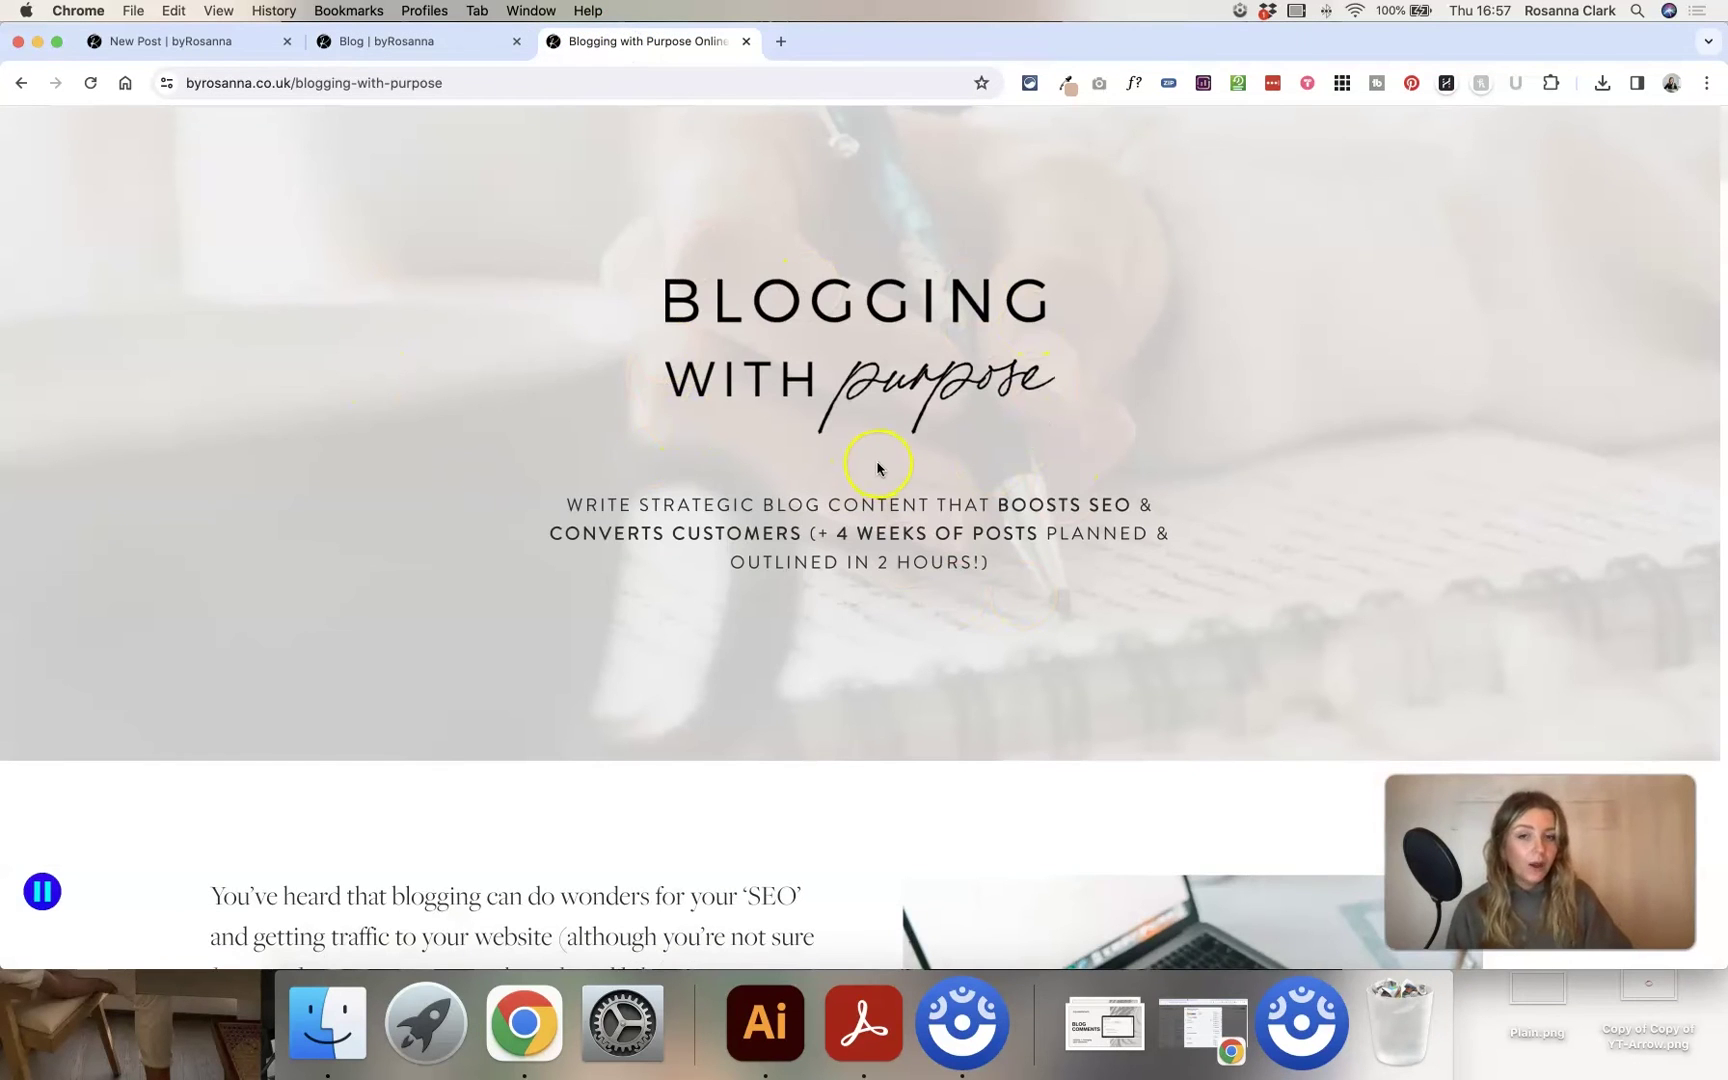
pyautogui.click(190, 43)
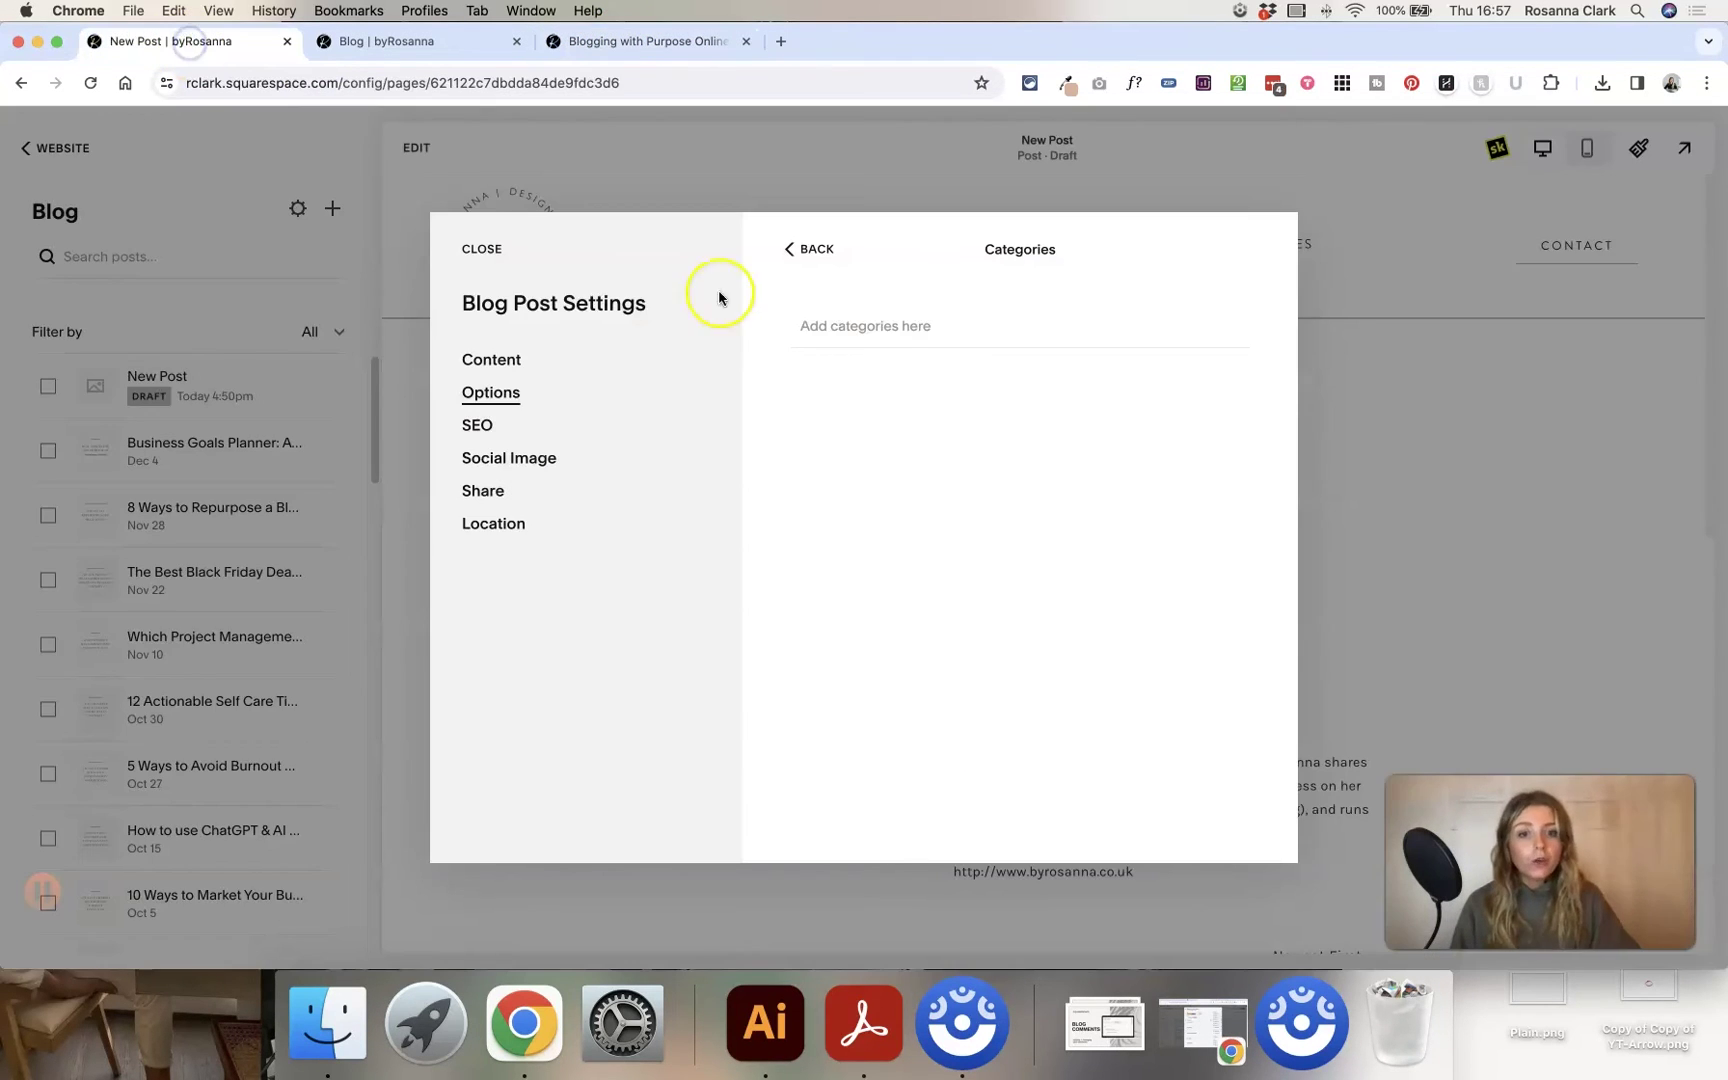
pyautogui.click(810, 325)
pyautogui.write('Blog')
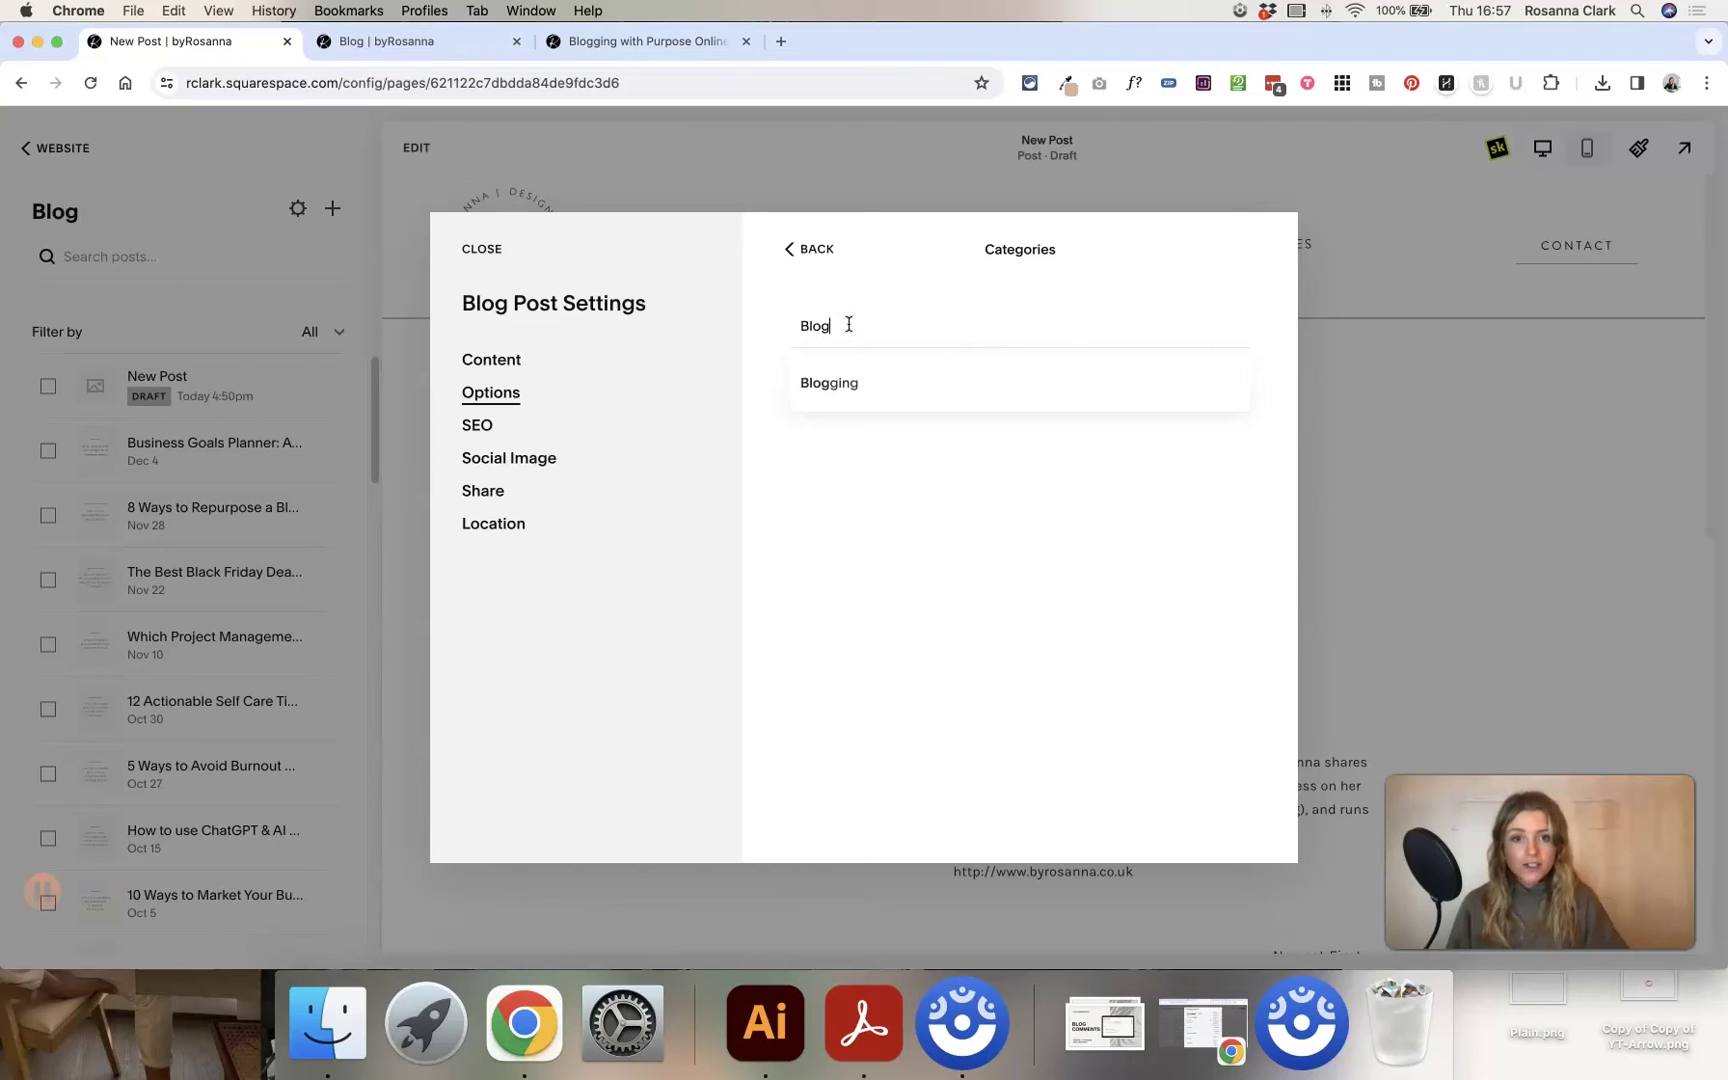
pyautogui.click(856, 388)
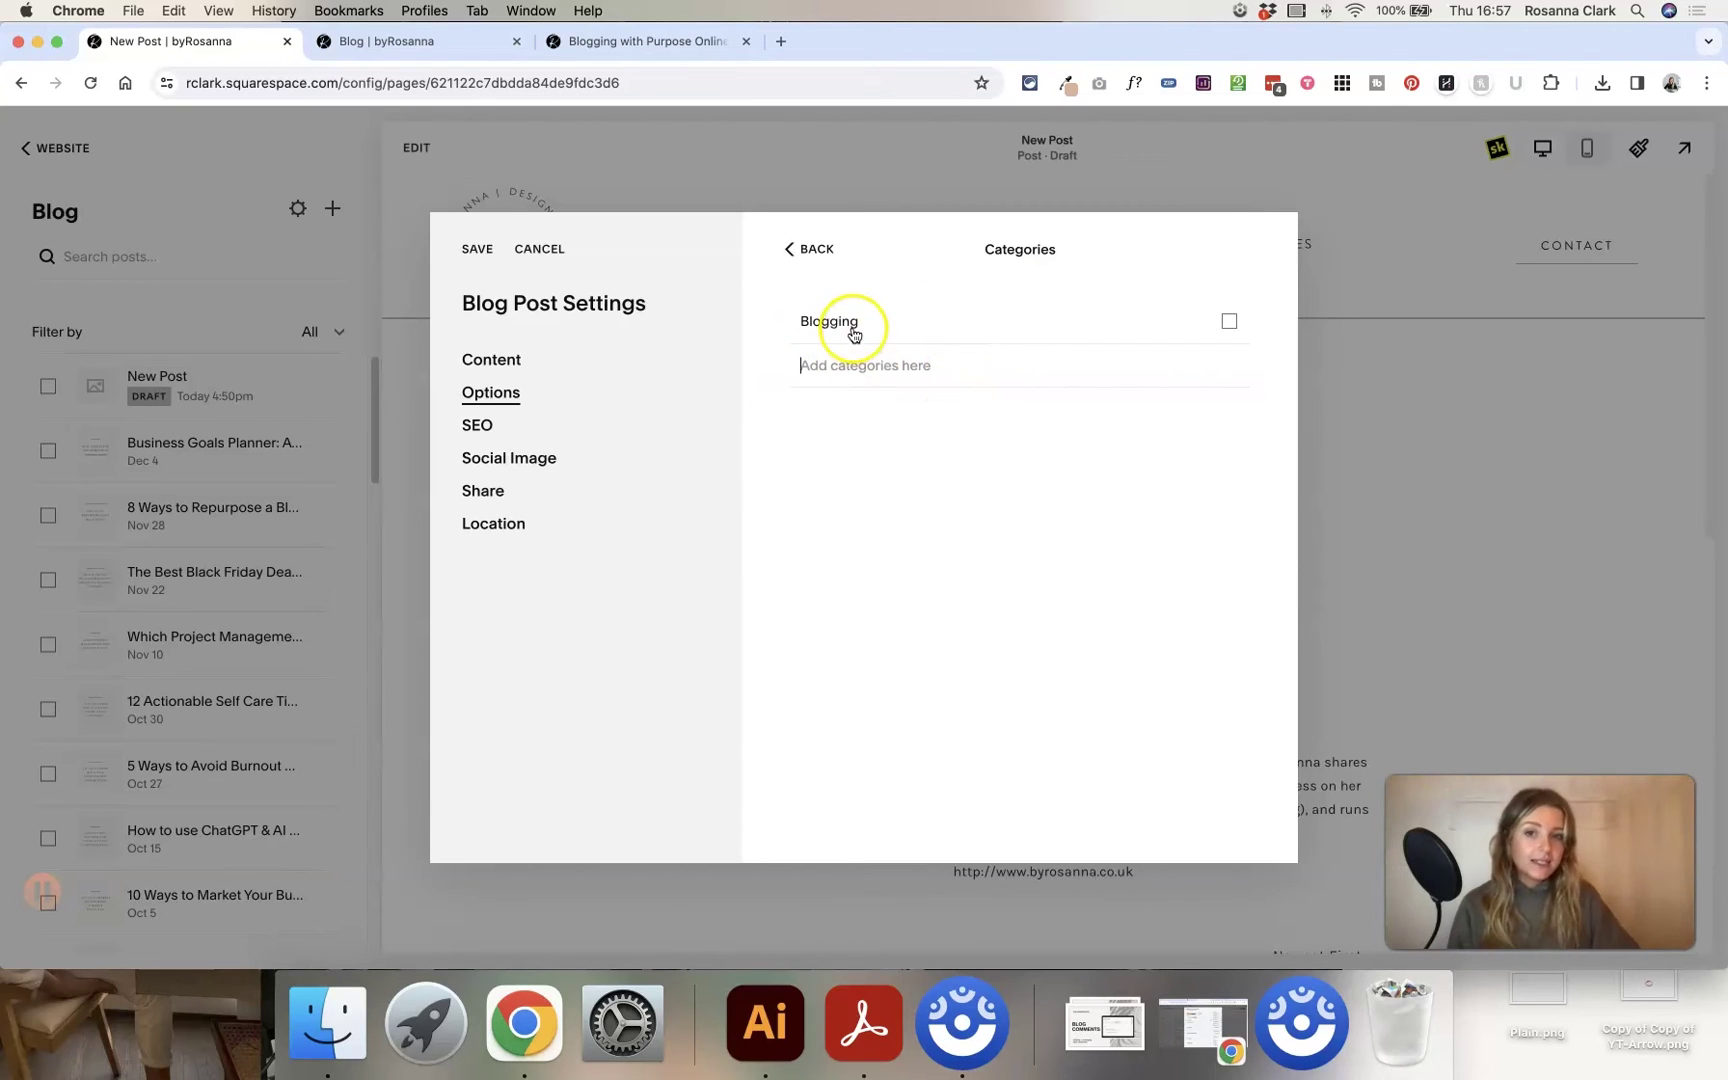
pyautogui.click(805, 249)
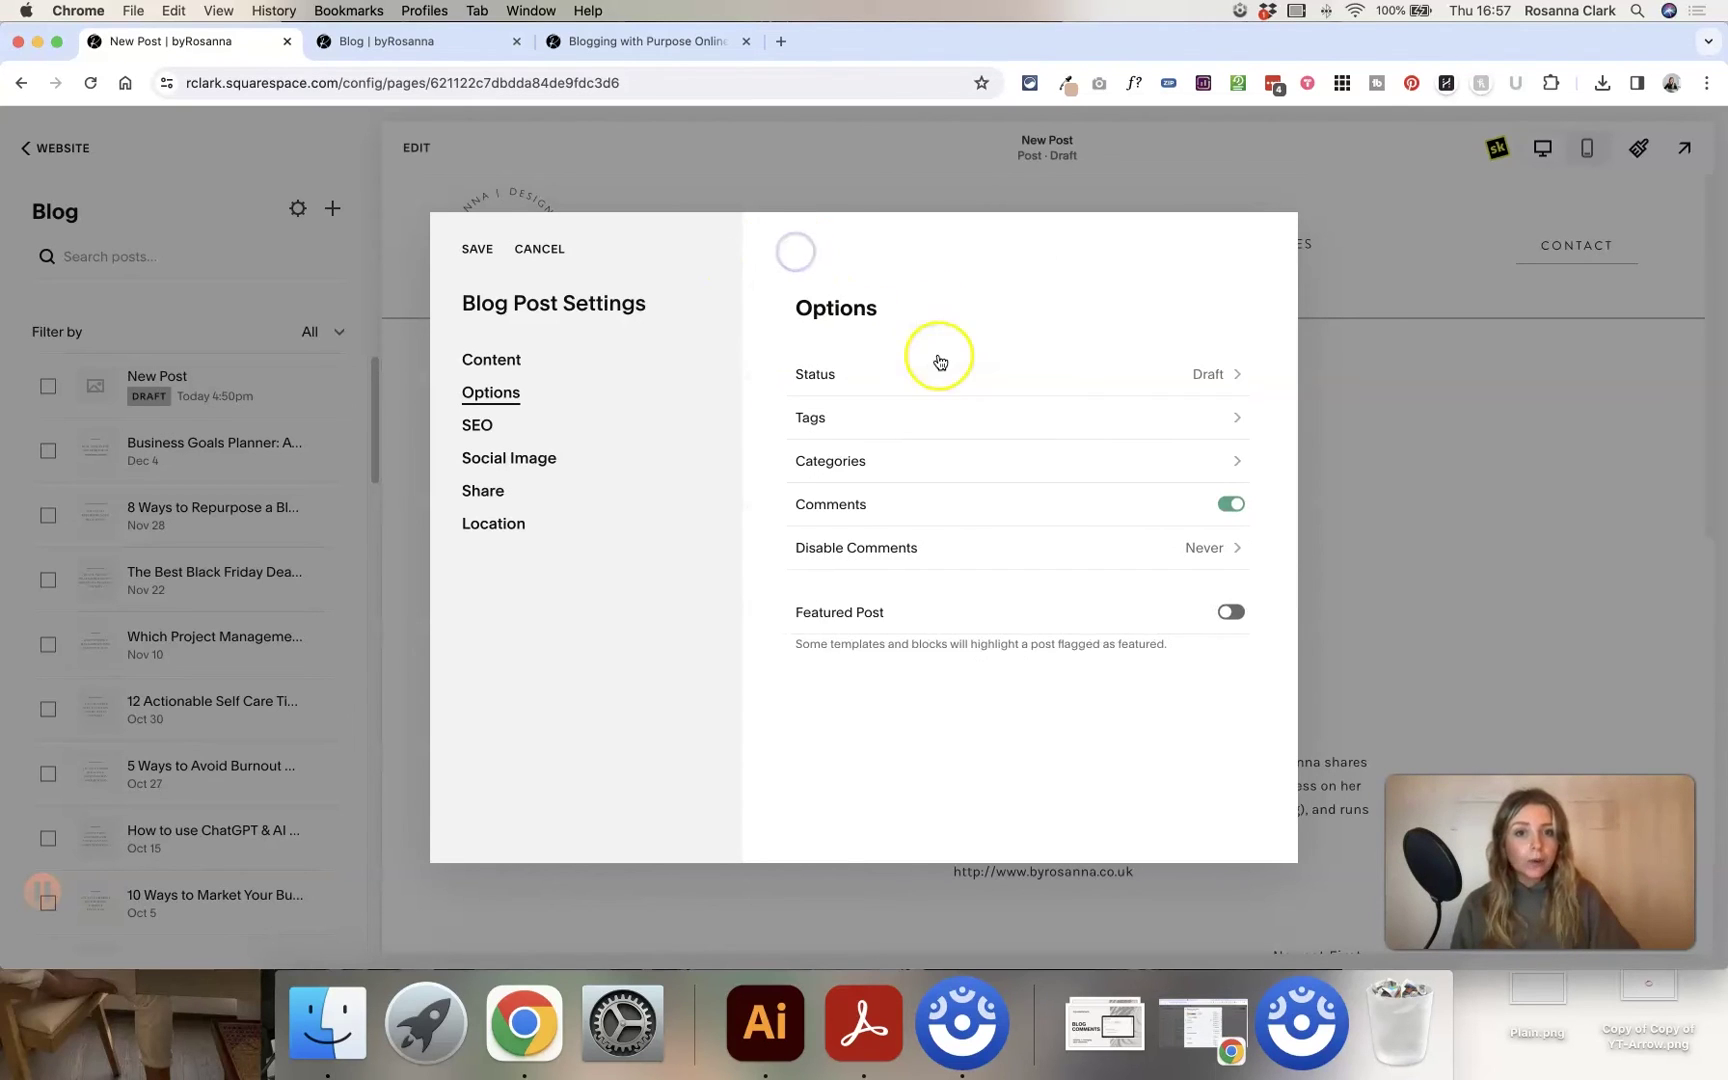
# Leave the post's tags empty and keep its comments switched on
pyautogui.click(907, 420)
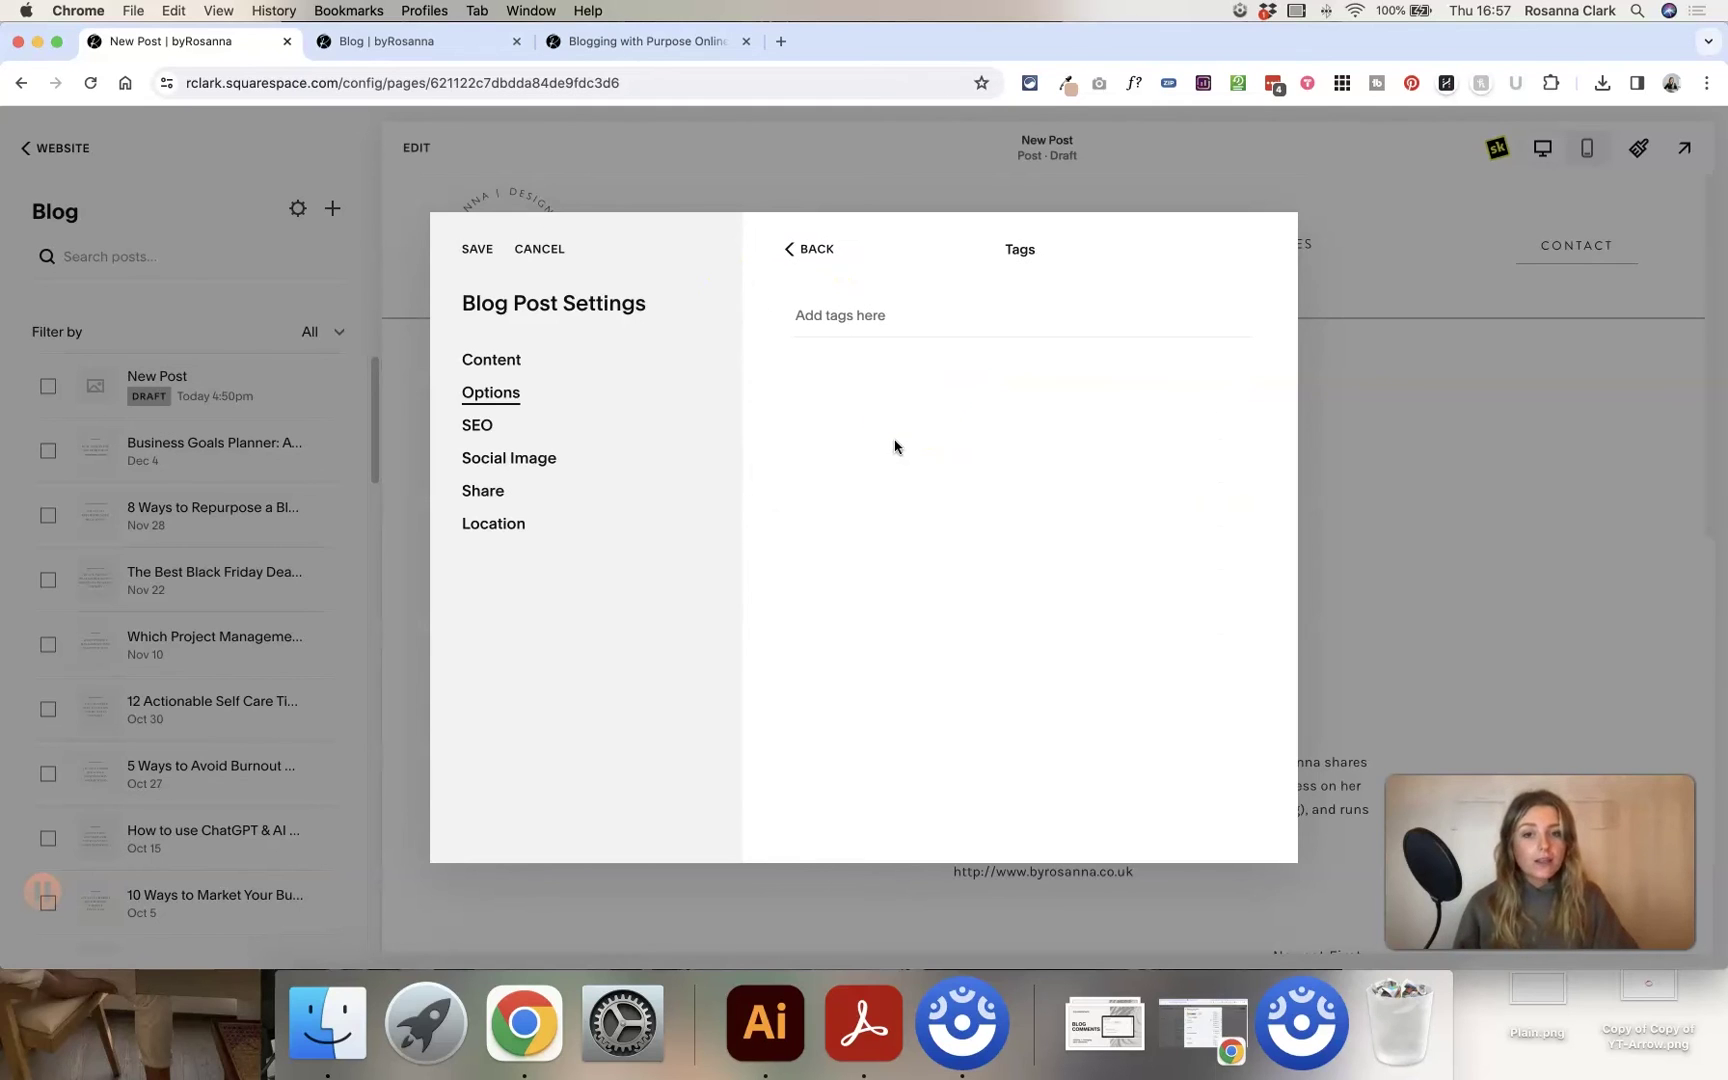
pyautogui.click(849, 401)
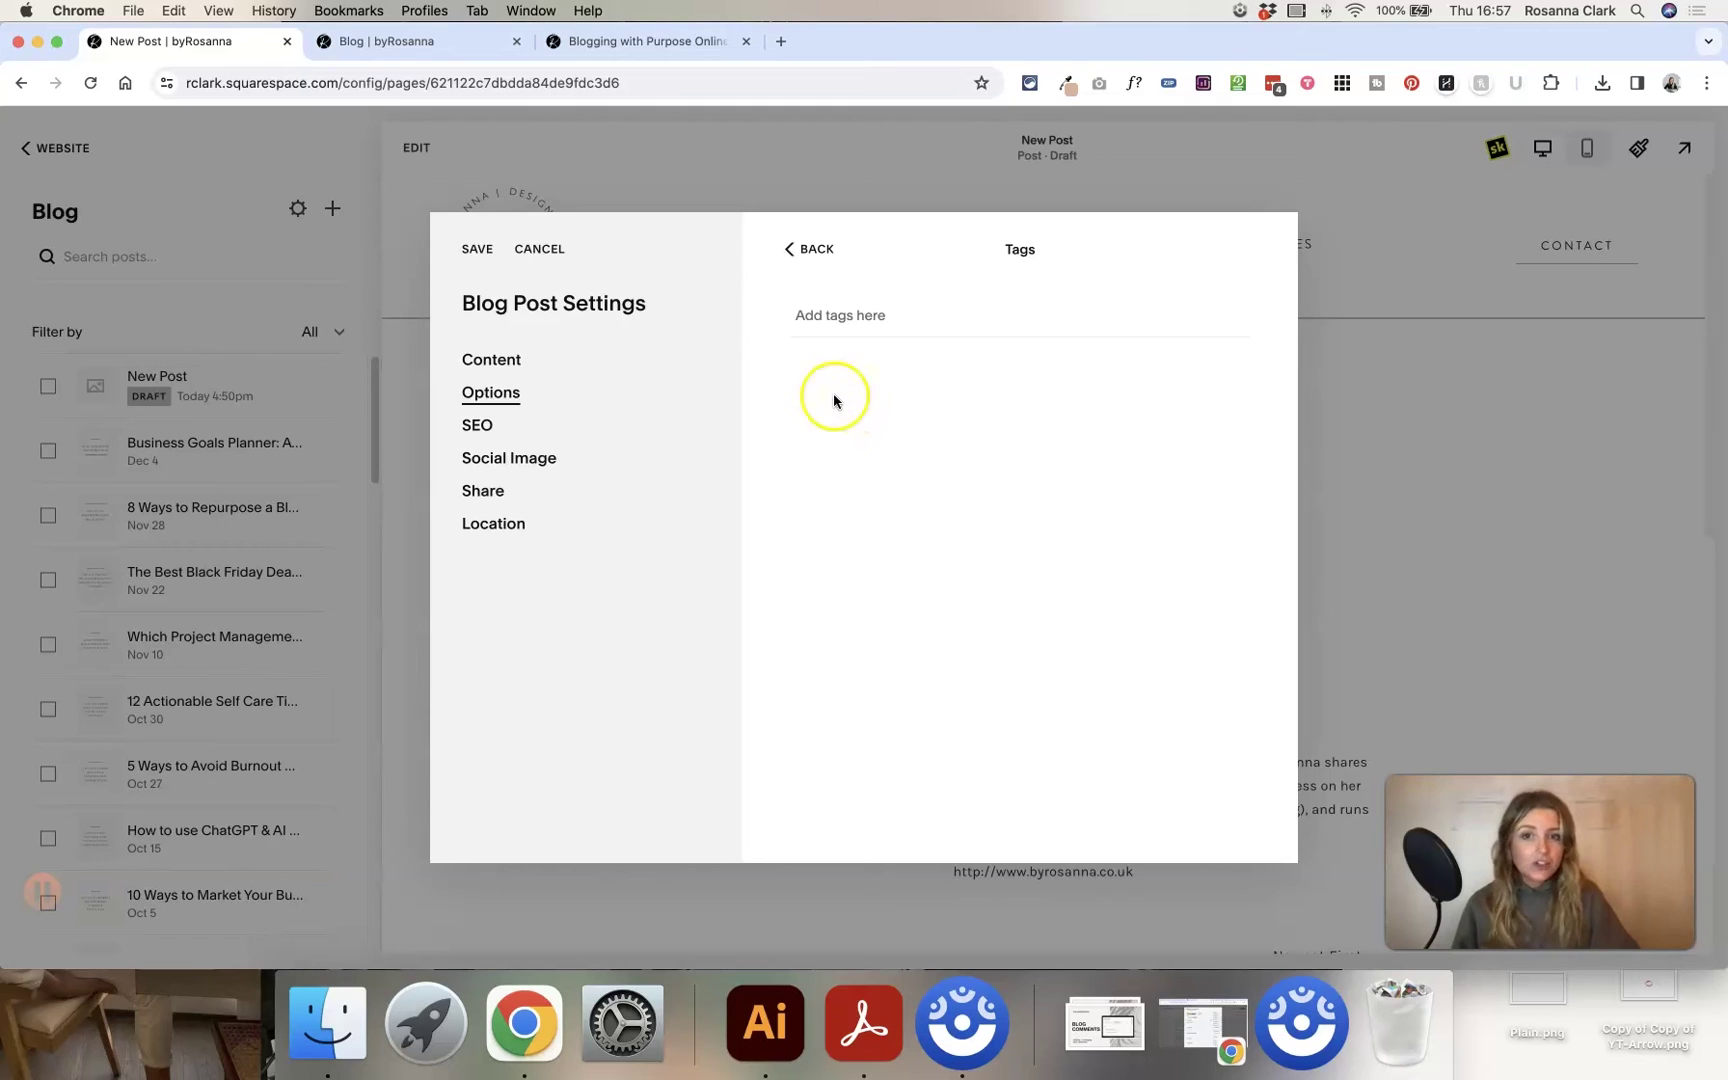
pyautogui.click(937, 390)
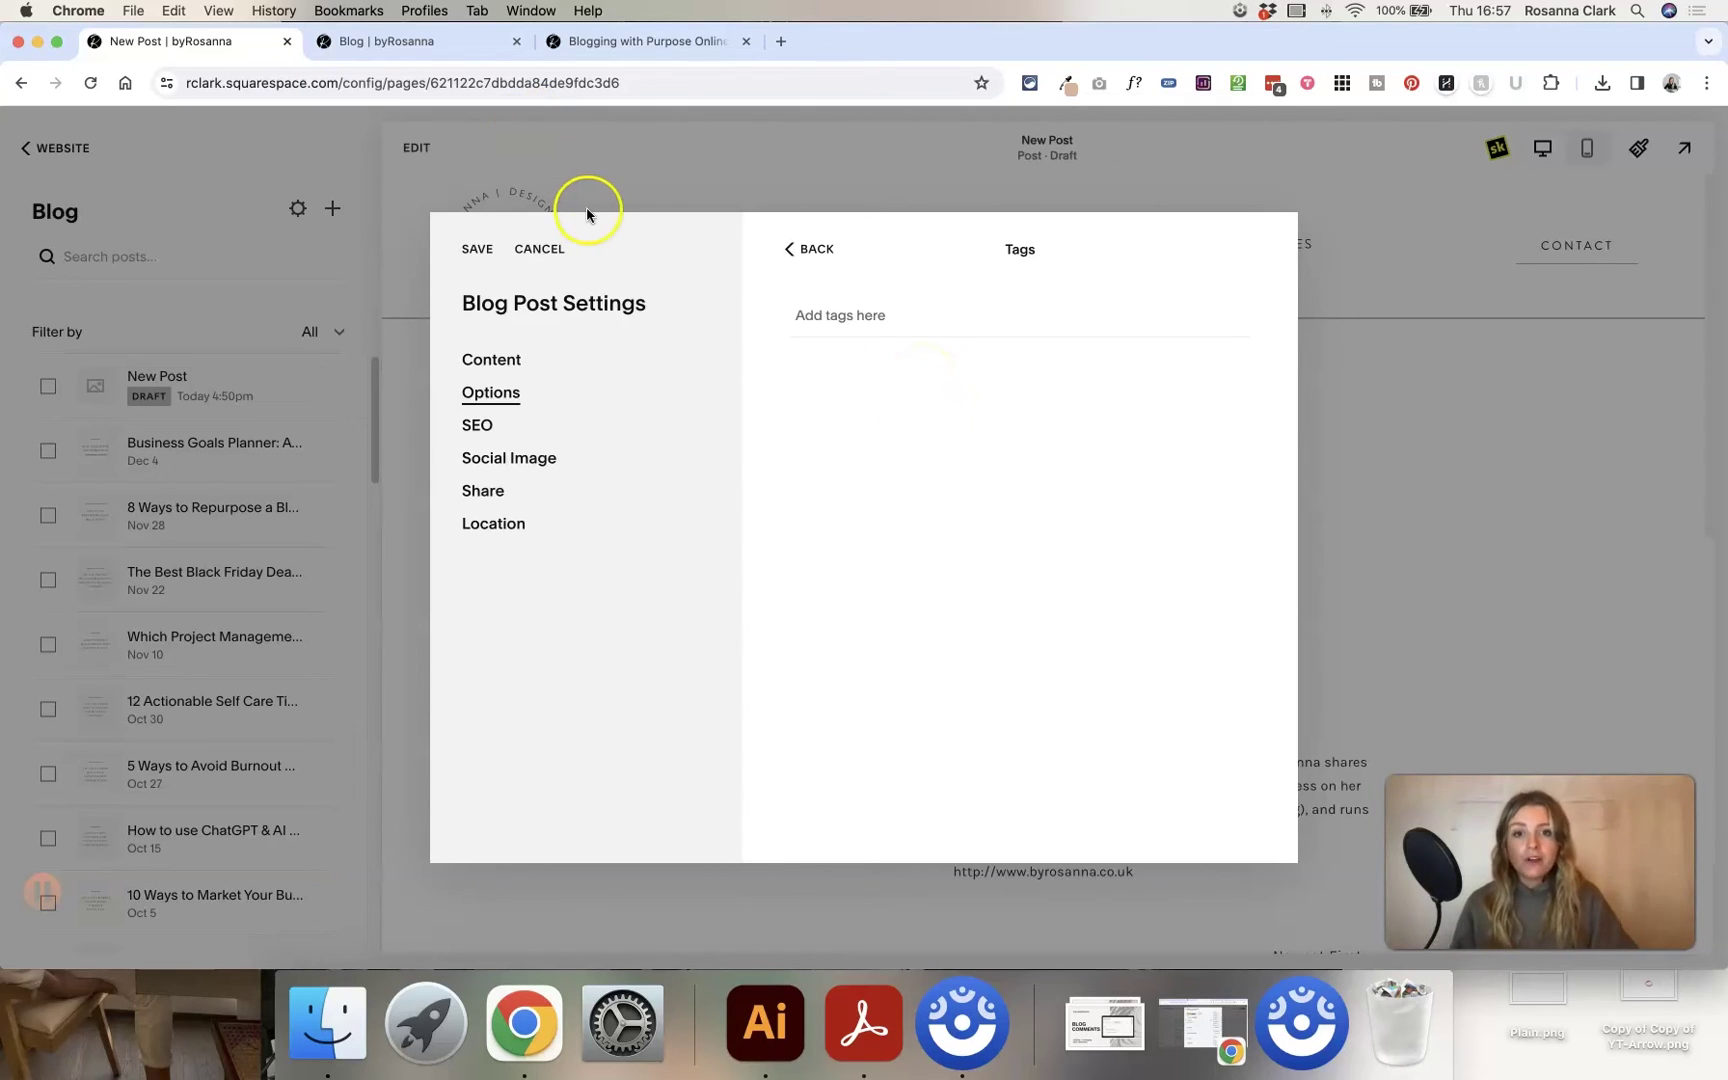
pyautogui.click(790, 258)
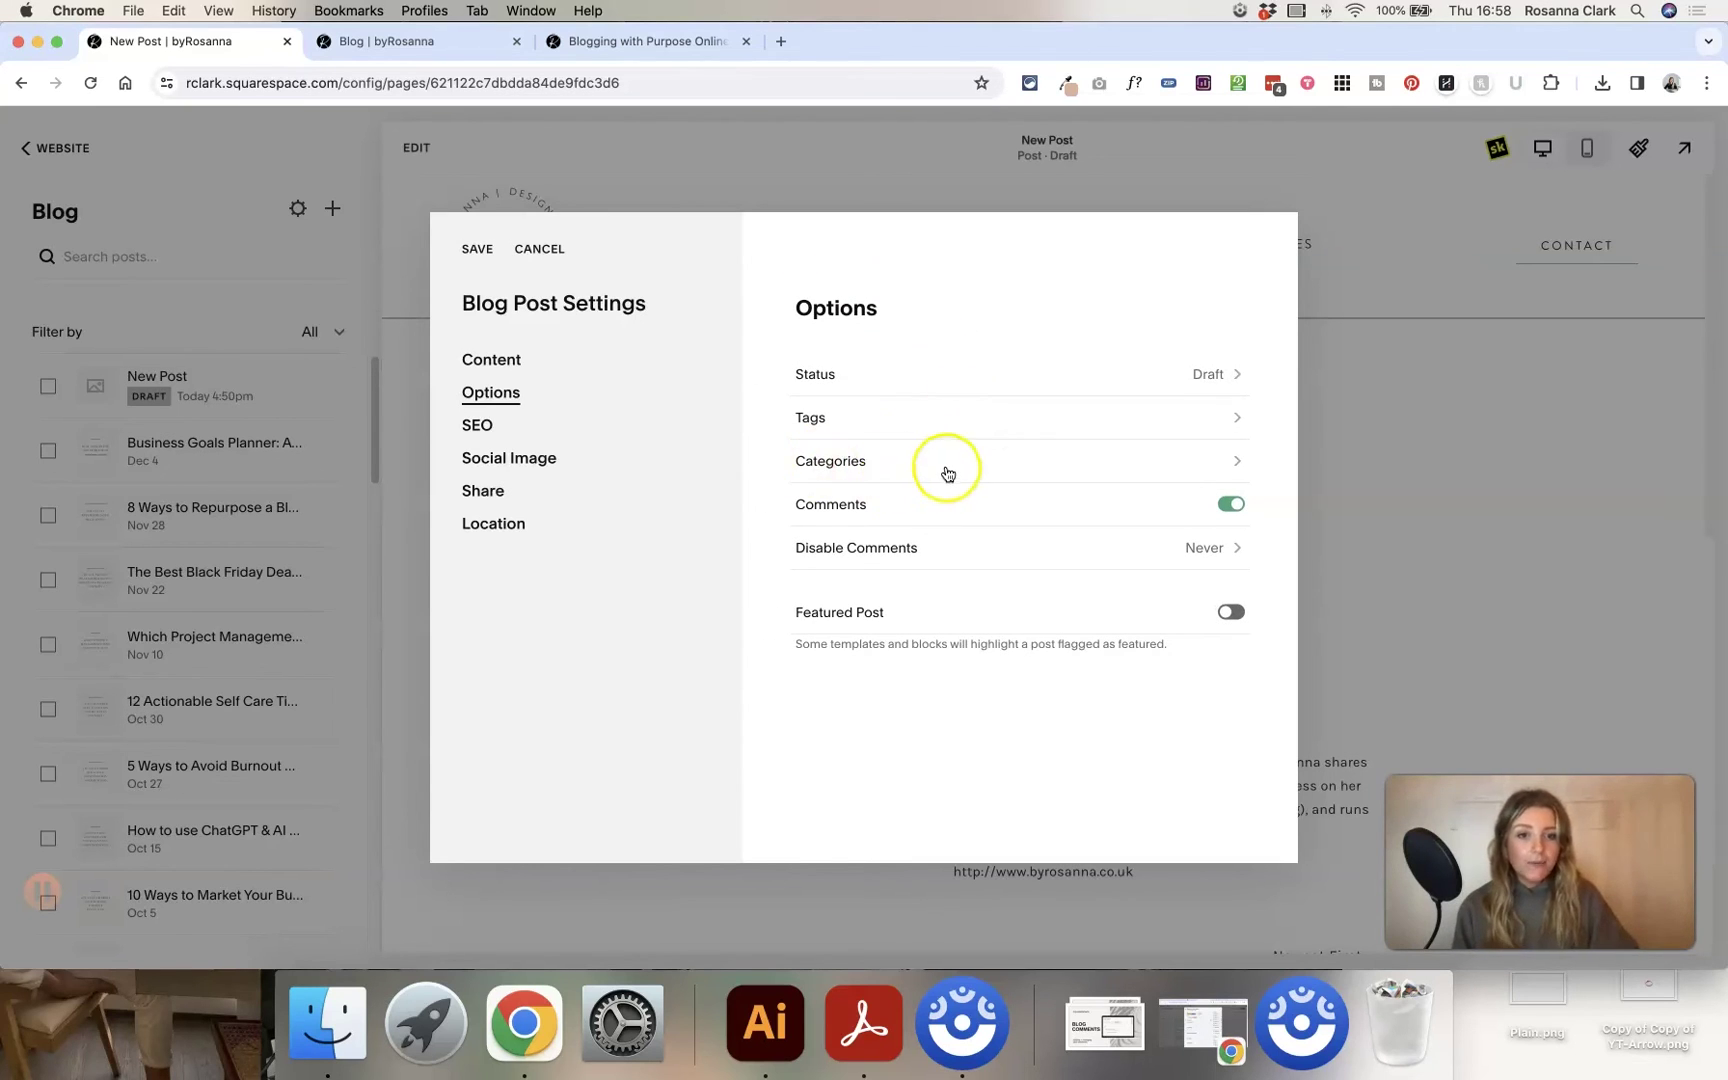
pyautogui.click(1231, 506)
pyautogui.click(1233, 506)
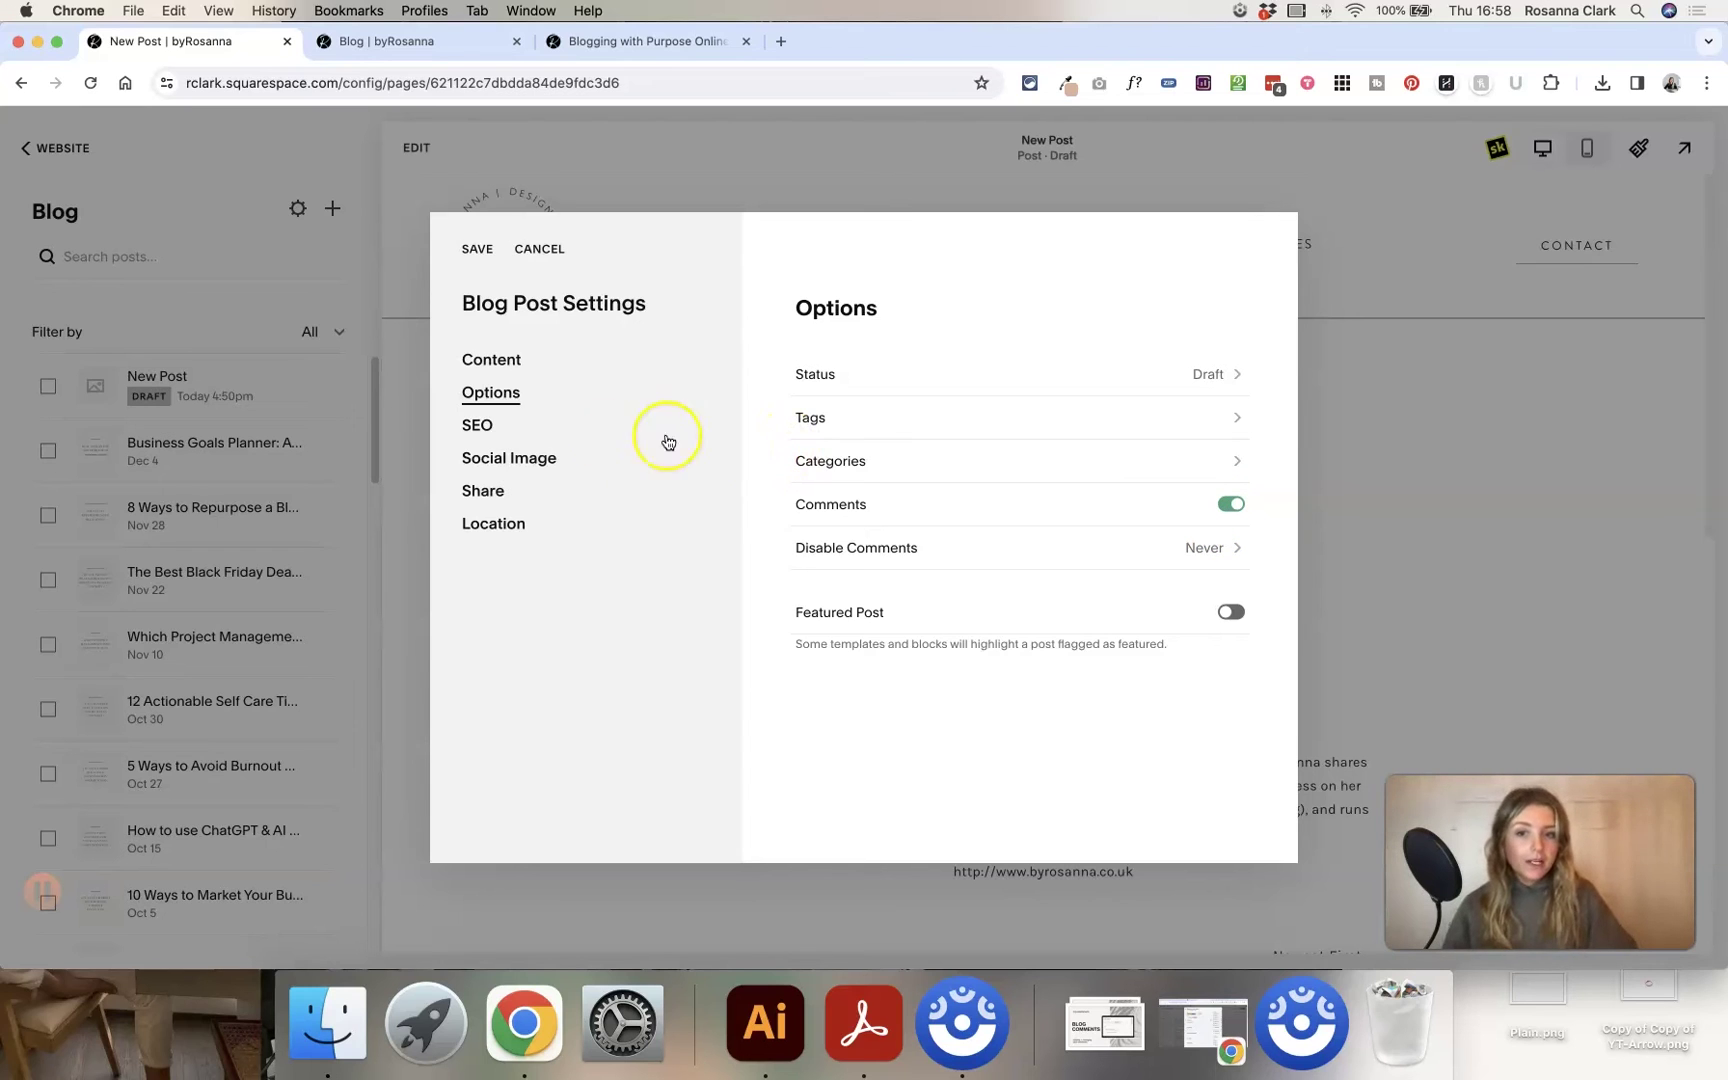
pyautogui.click(472, 428)
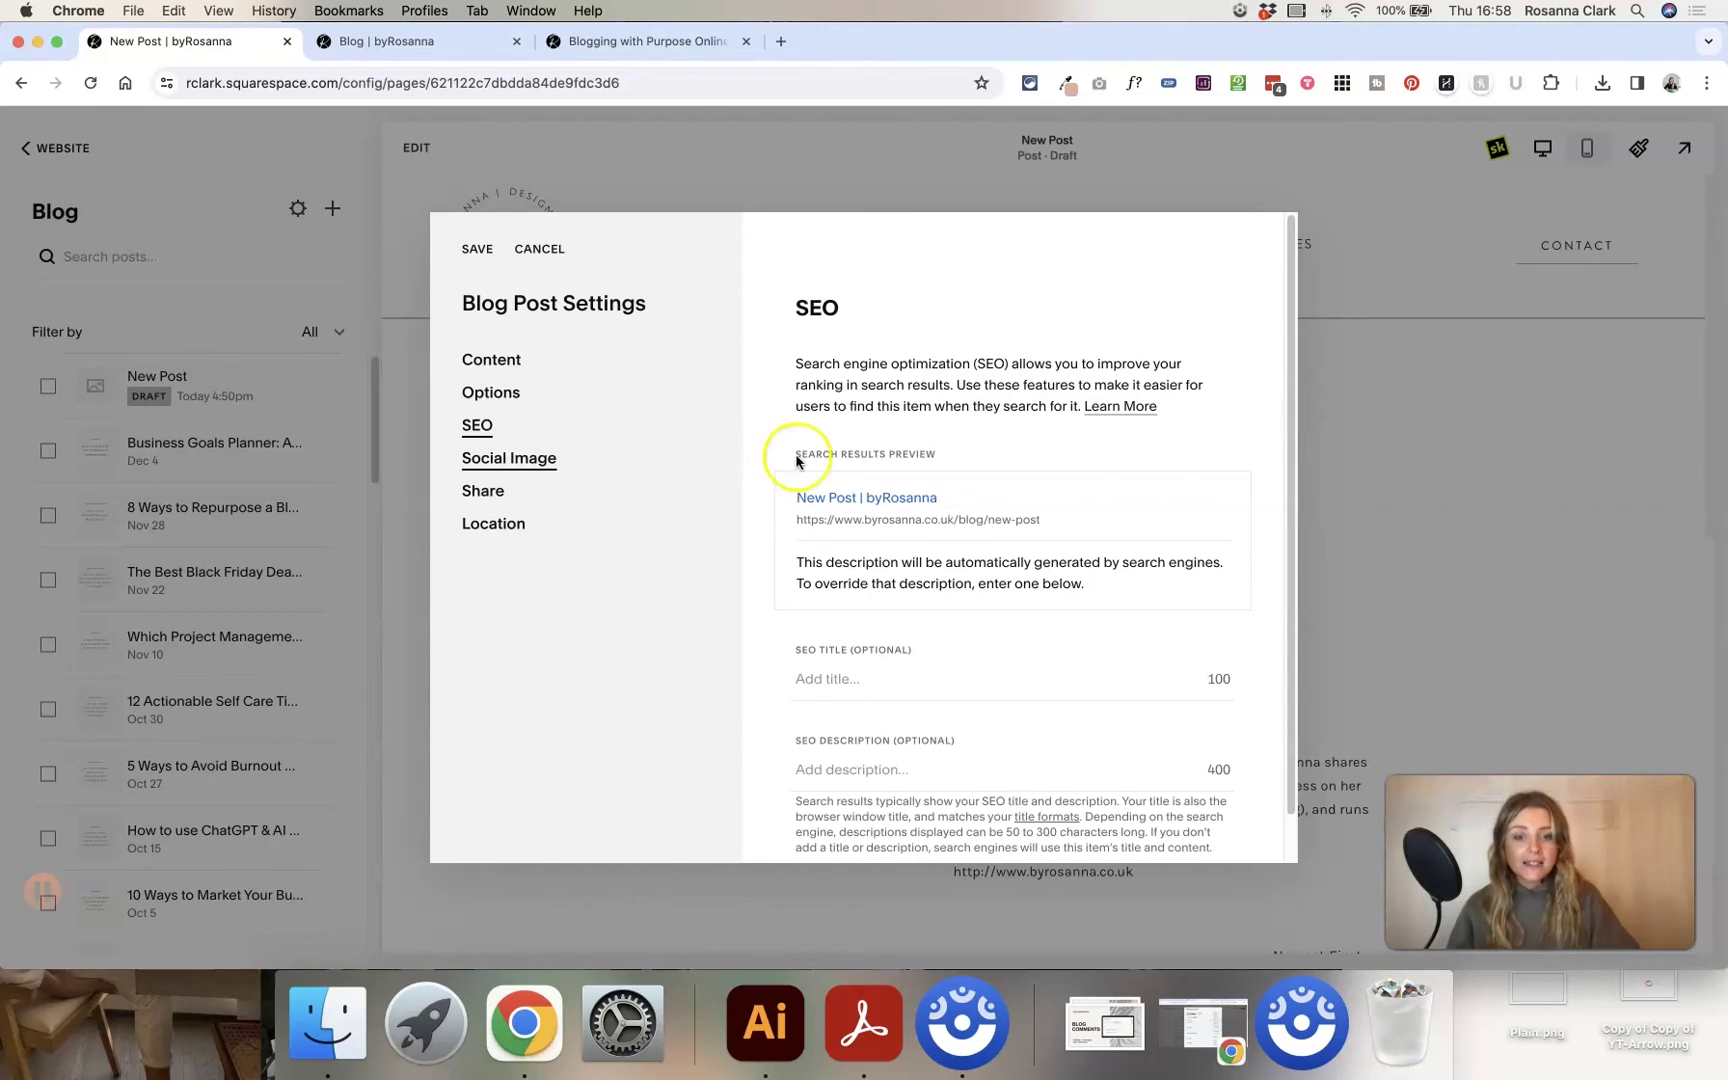
pyautogui.scroll(-1, 870, 515)
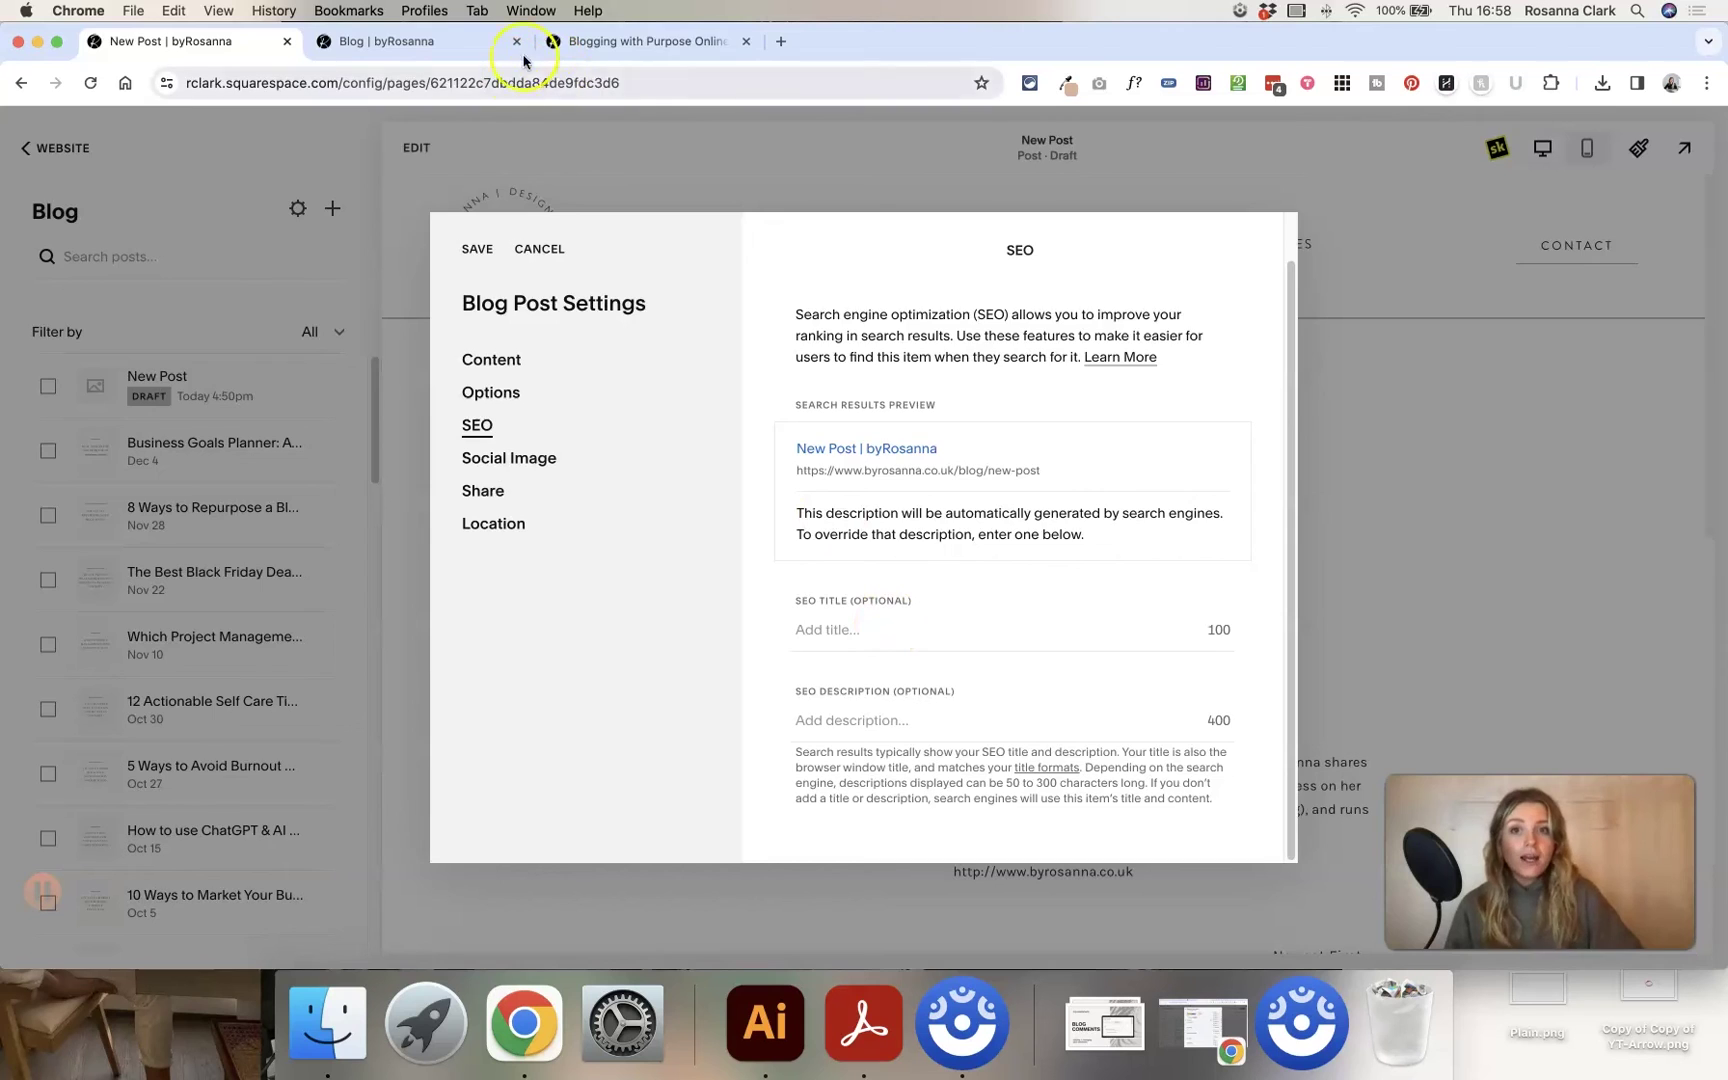
pyautogui.click(583, 44)
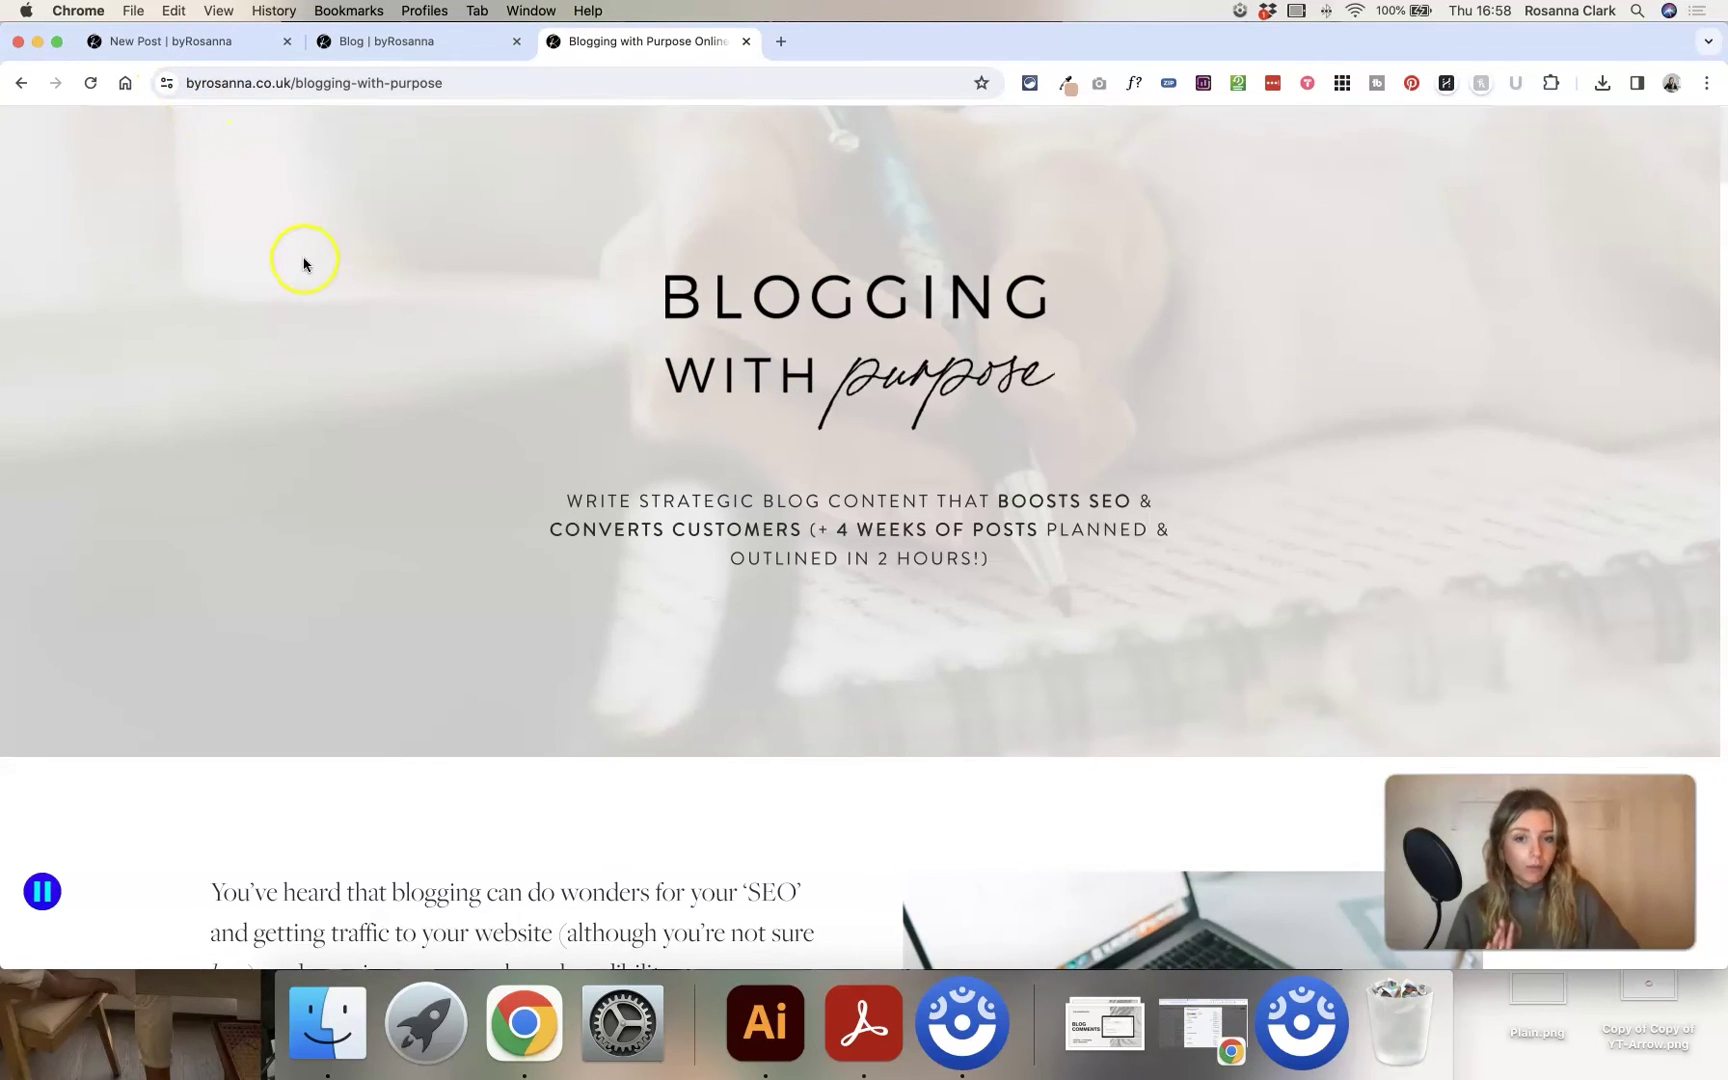
pyautogui.click(199, 44)
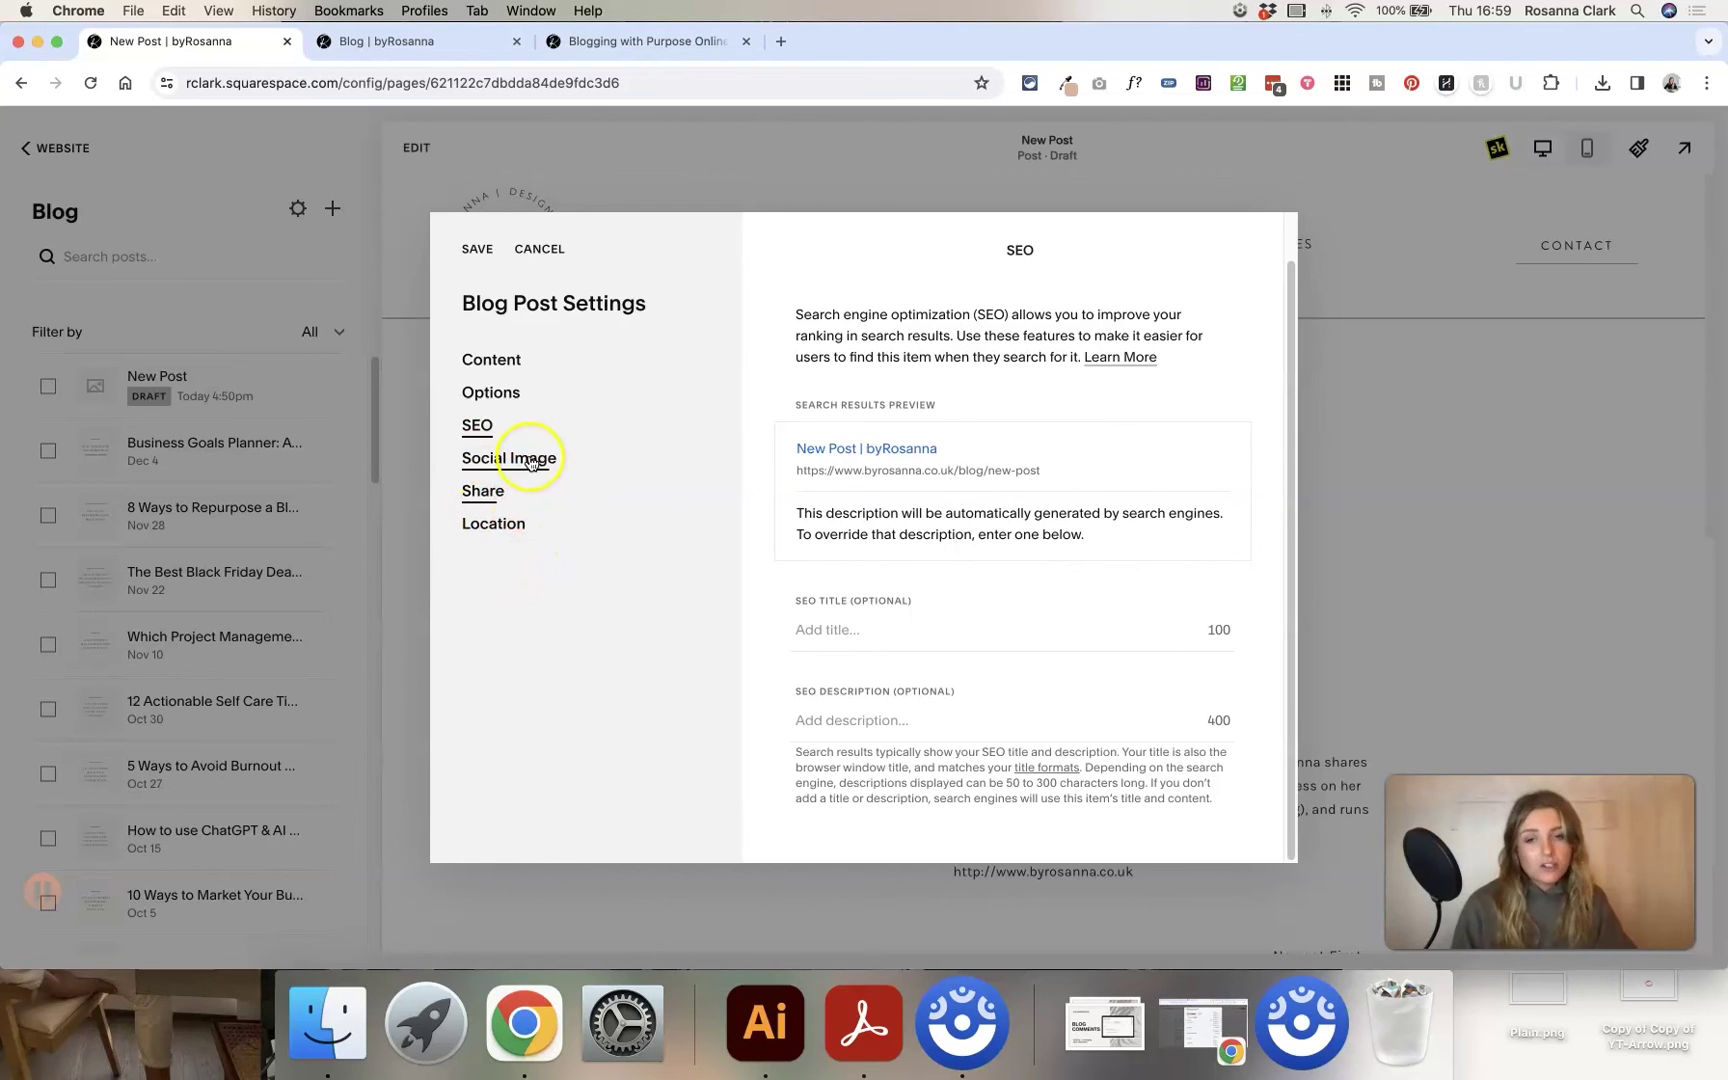
# Change the post's status from draft to Scheduled publishing
pyautogui.click(481, 397)
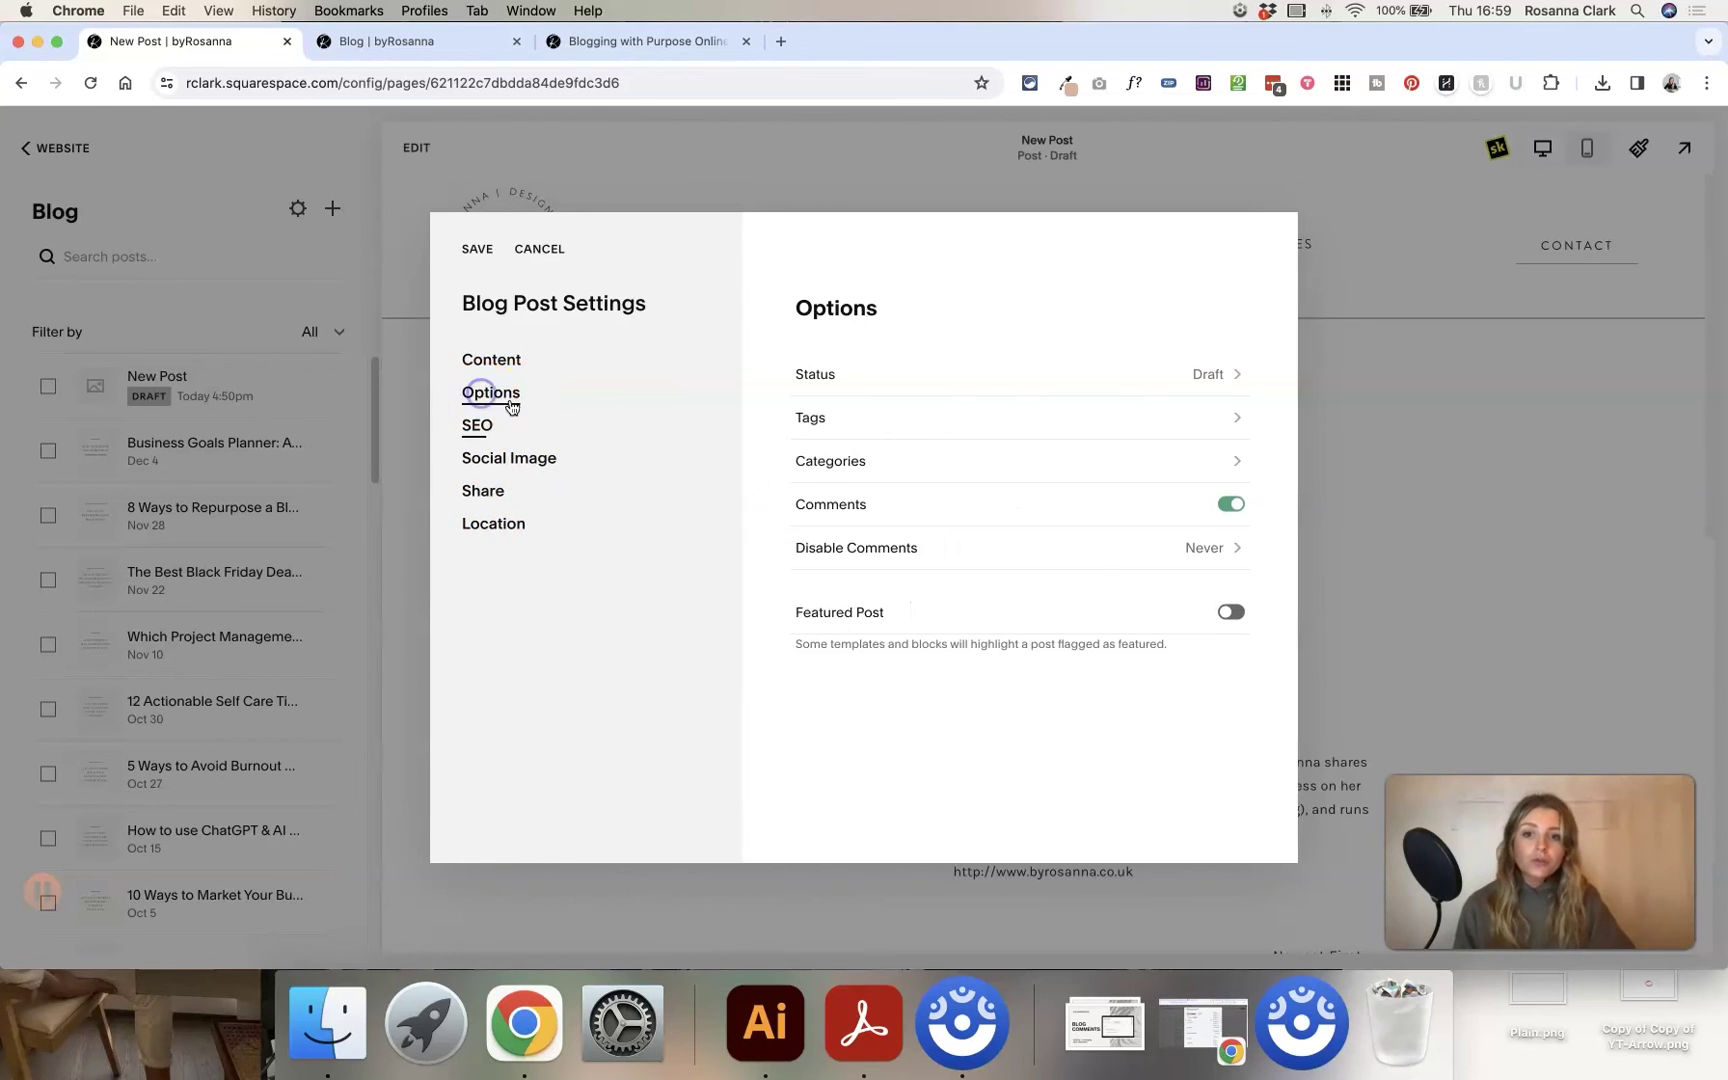
pyautogui.click(515, 359)
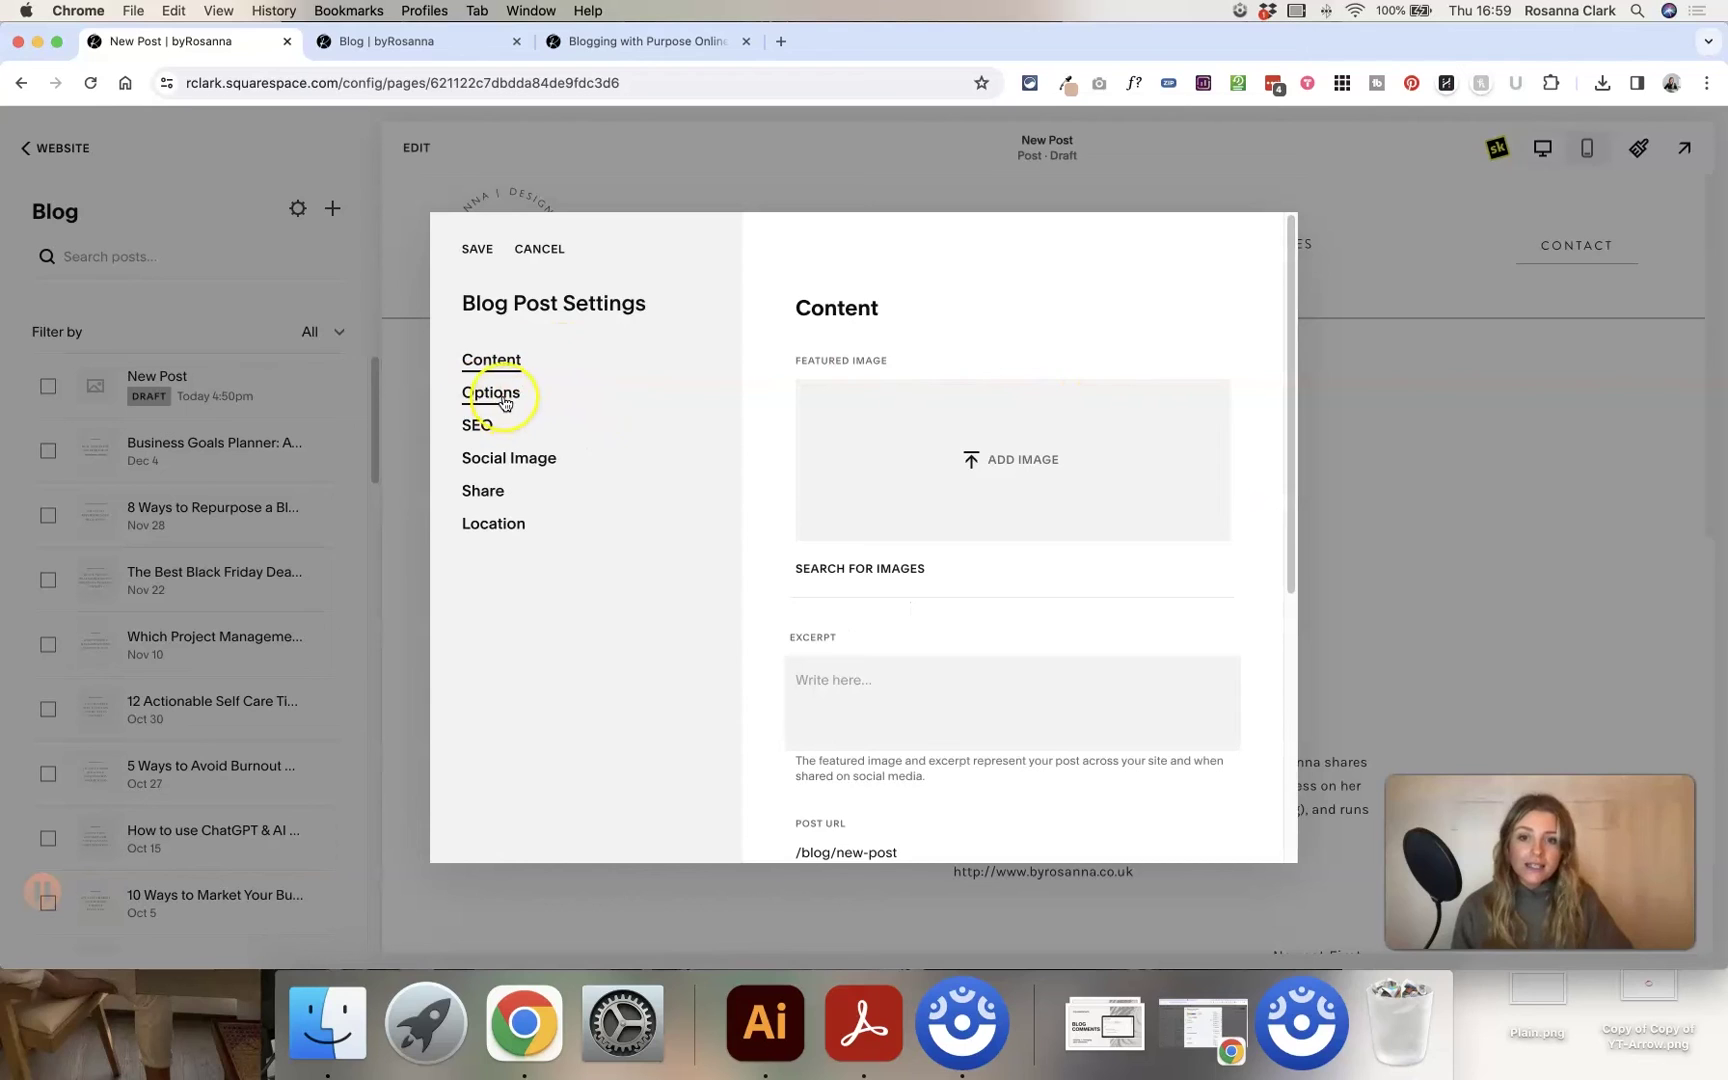
pyautogui.click(481, 397)
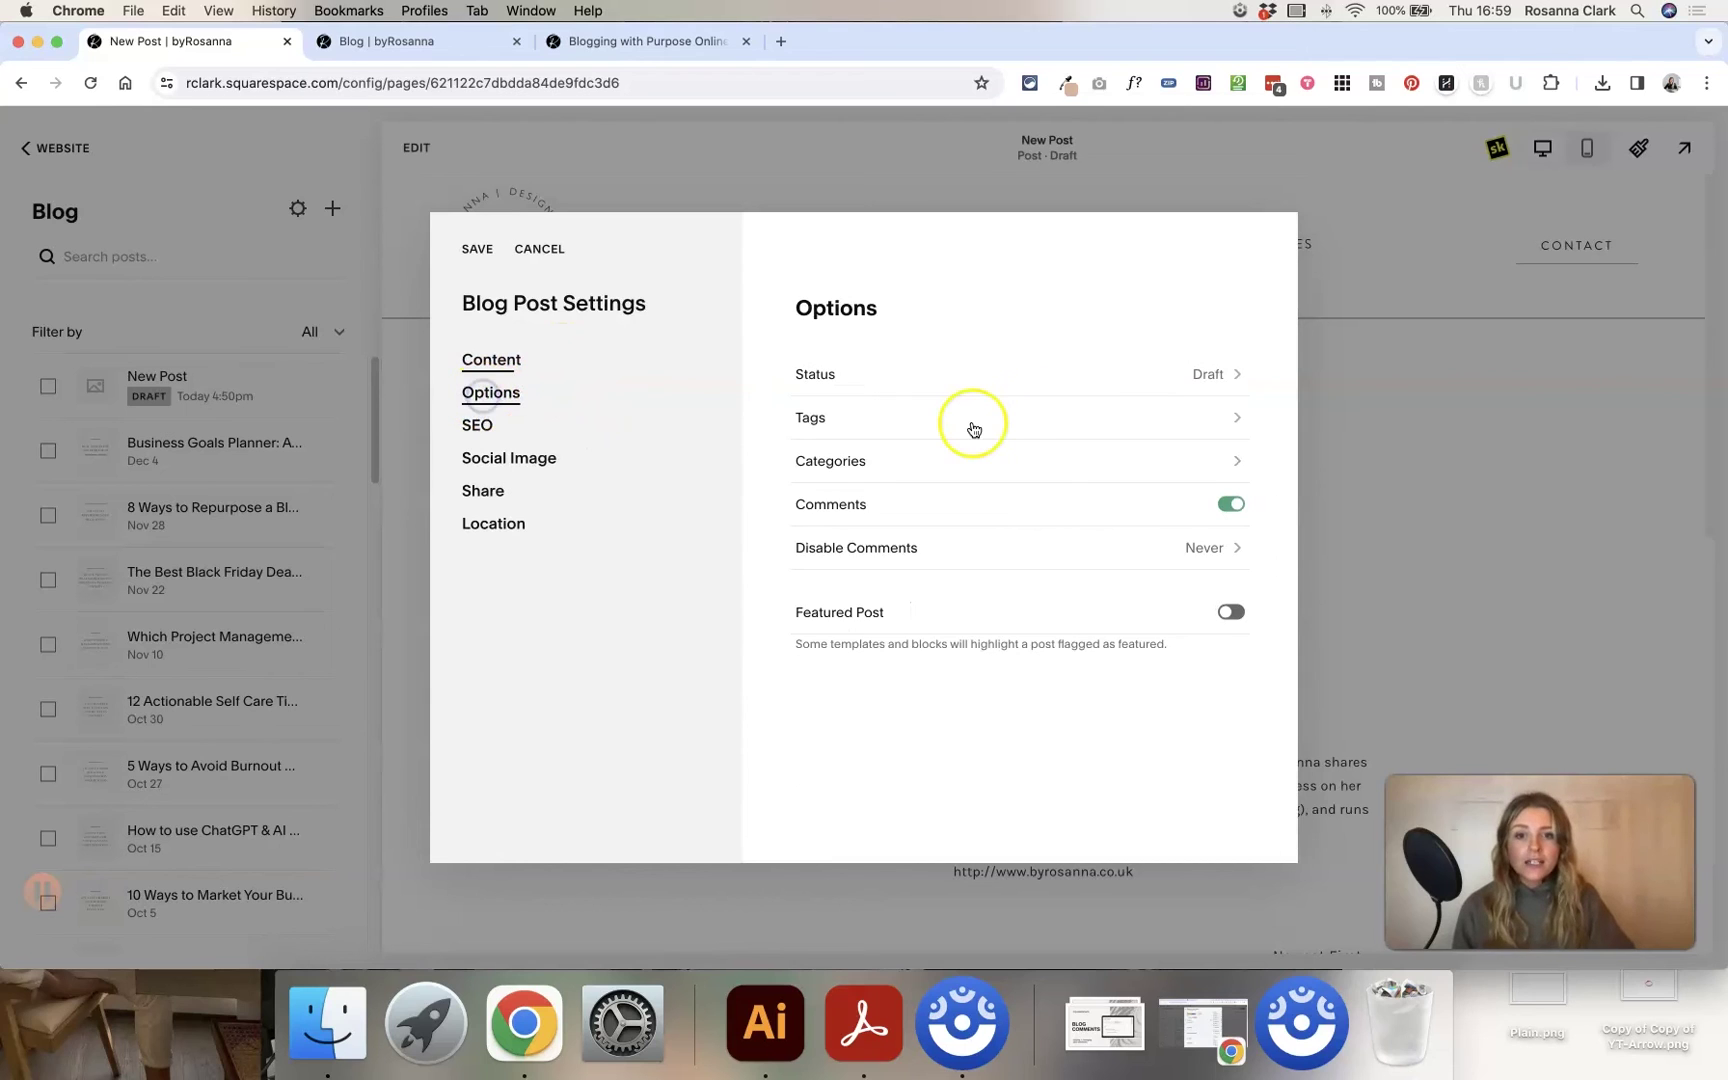
pyautogui.click(865, 380)
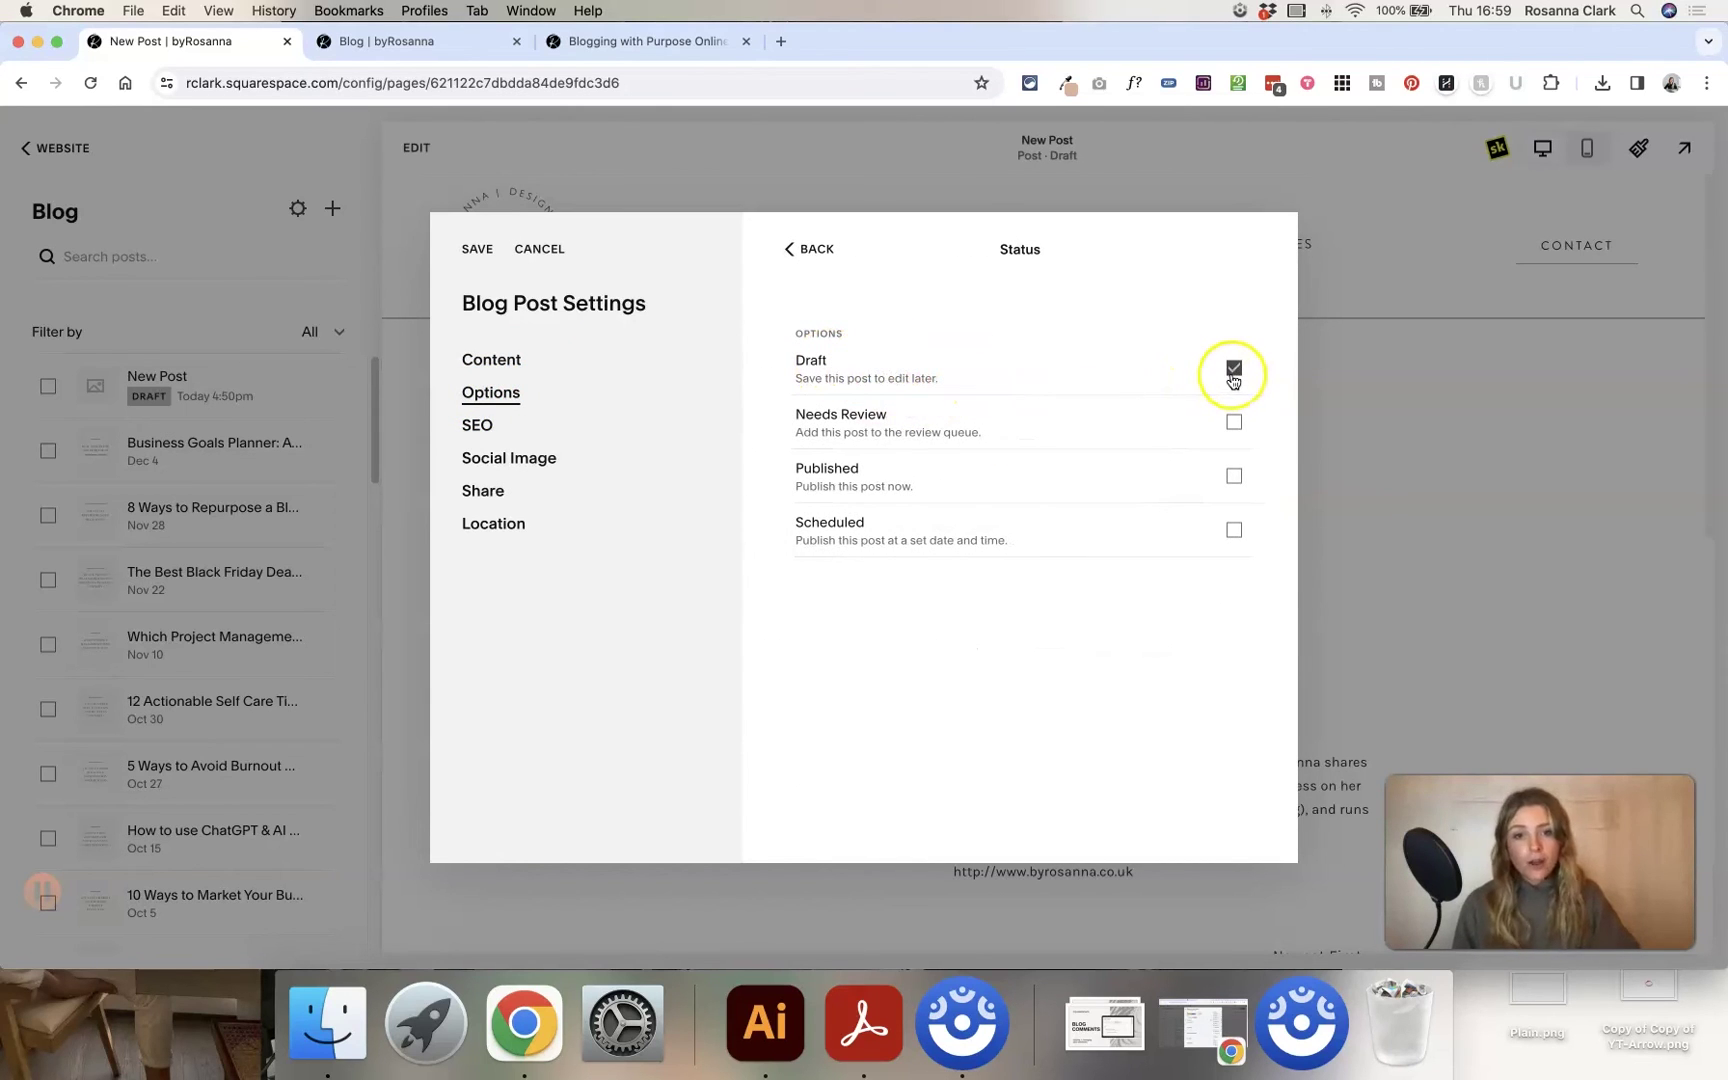
pyautogui.click(1234, 478)
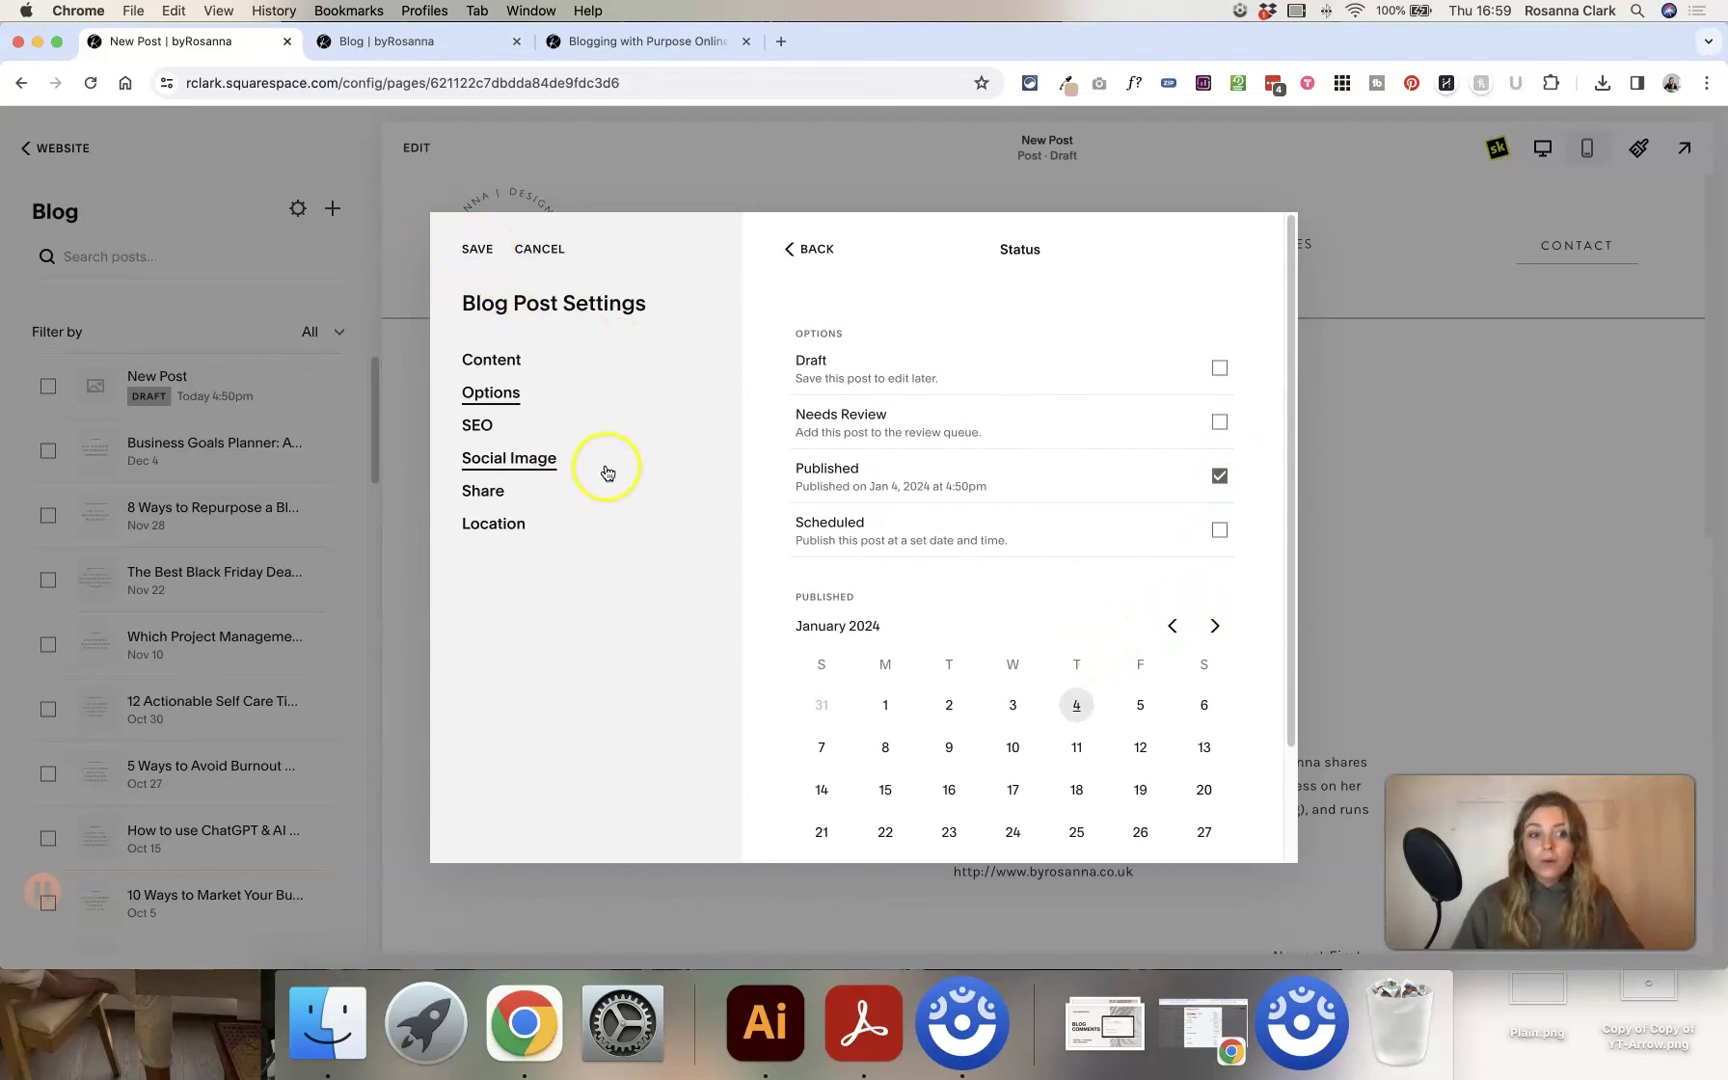
pyautogui.scroll(-2, 880, 538)
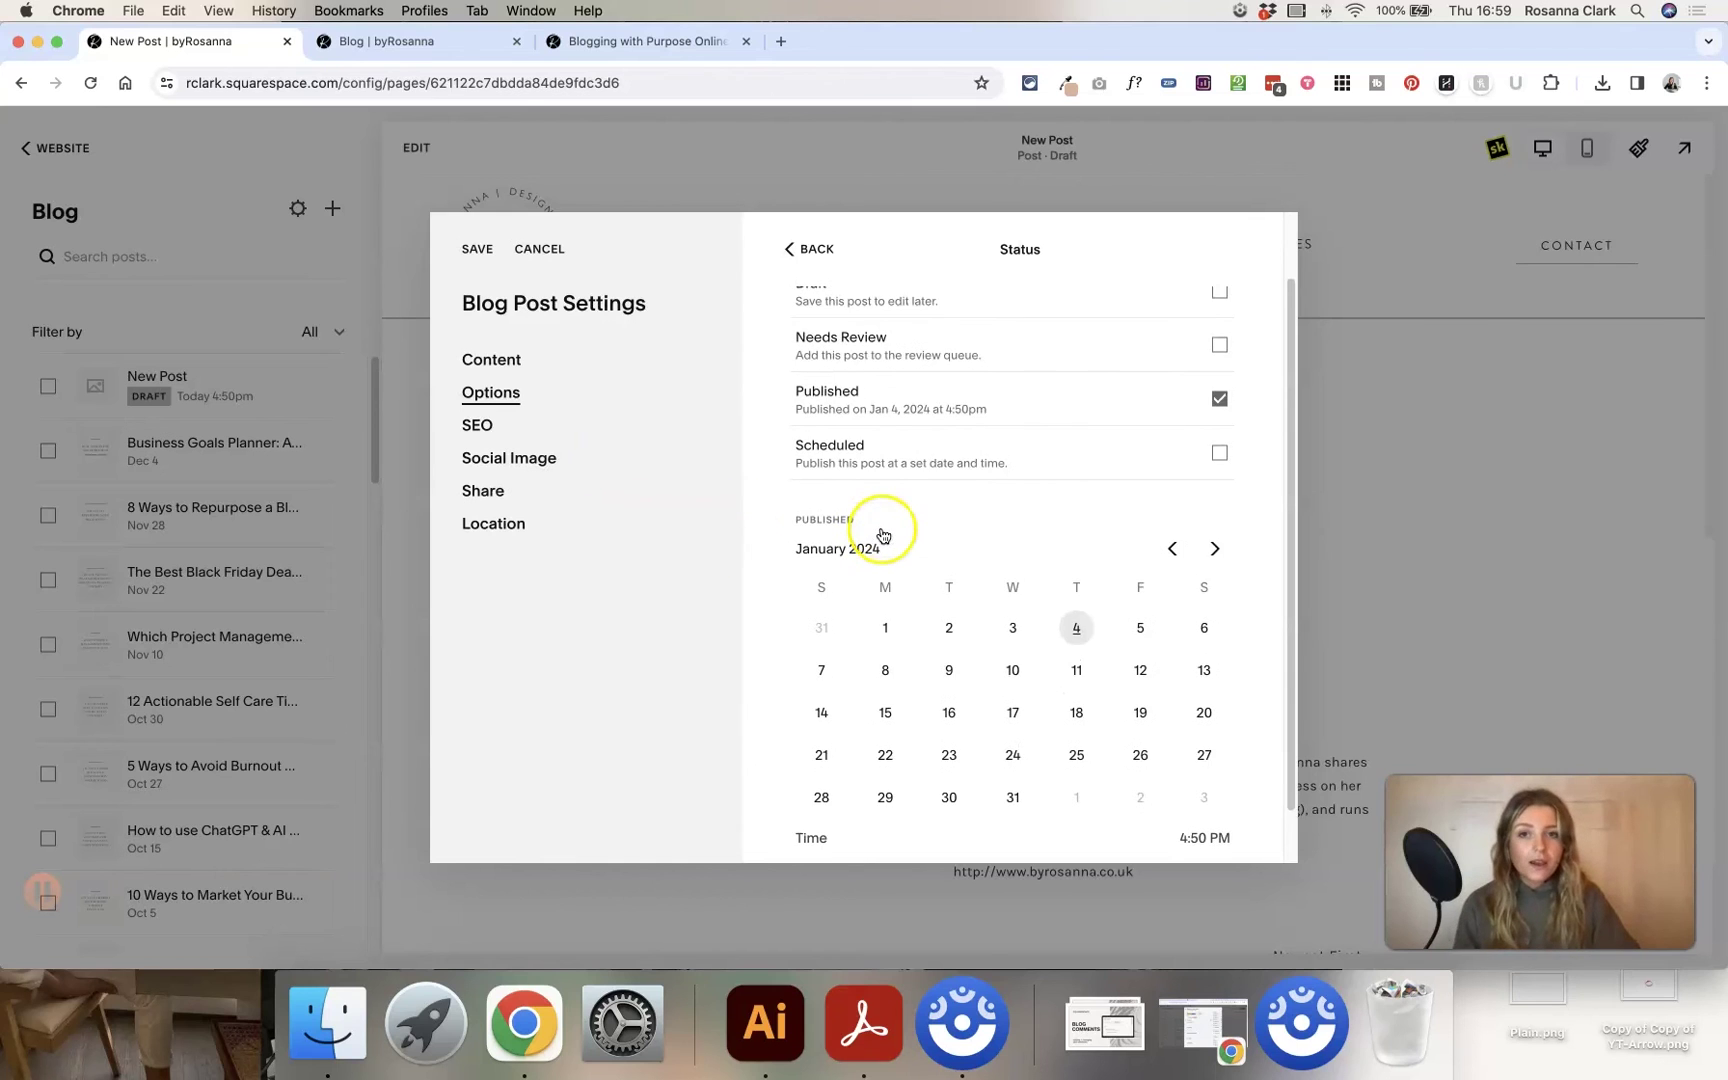
pyautogui.scroll(2, 882, 536)
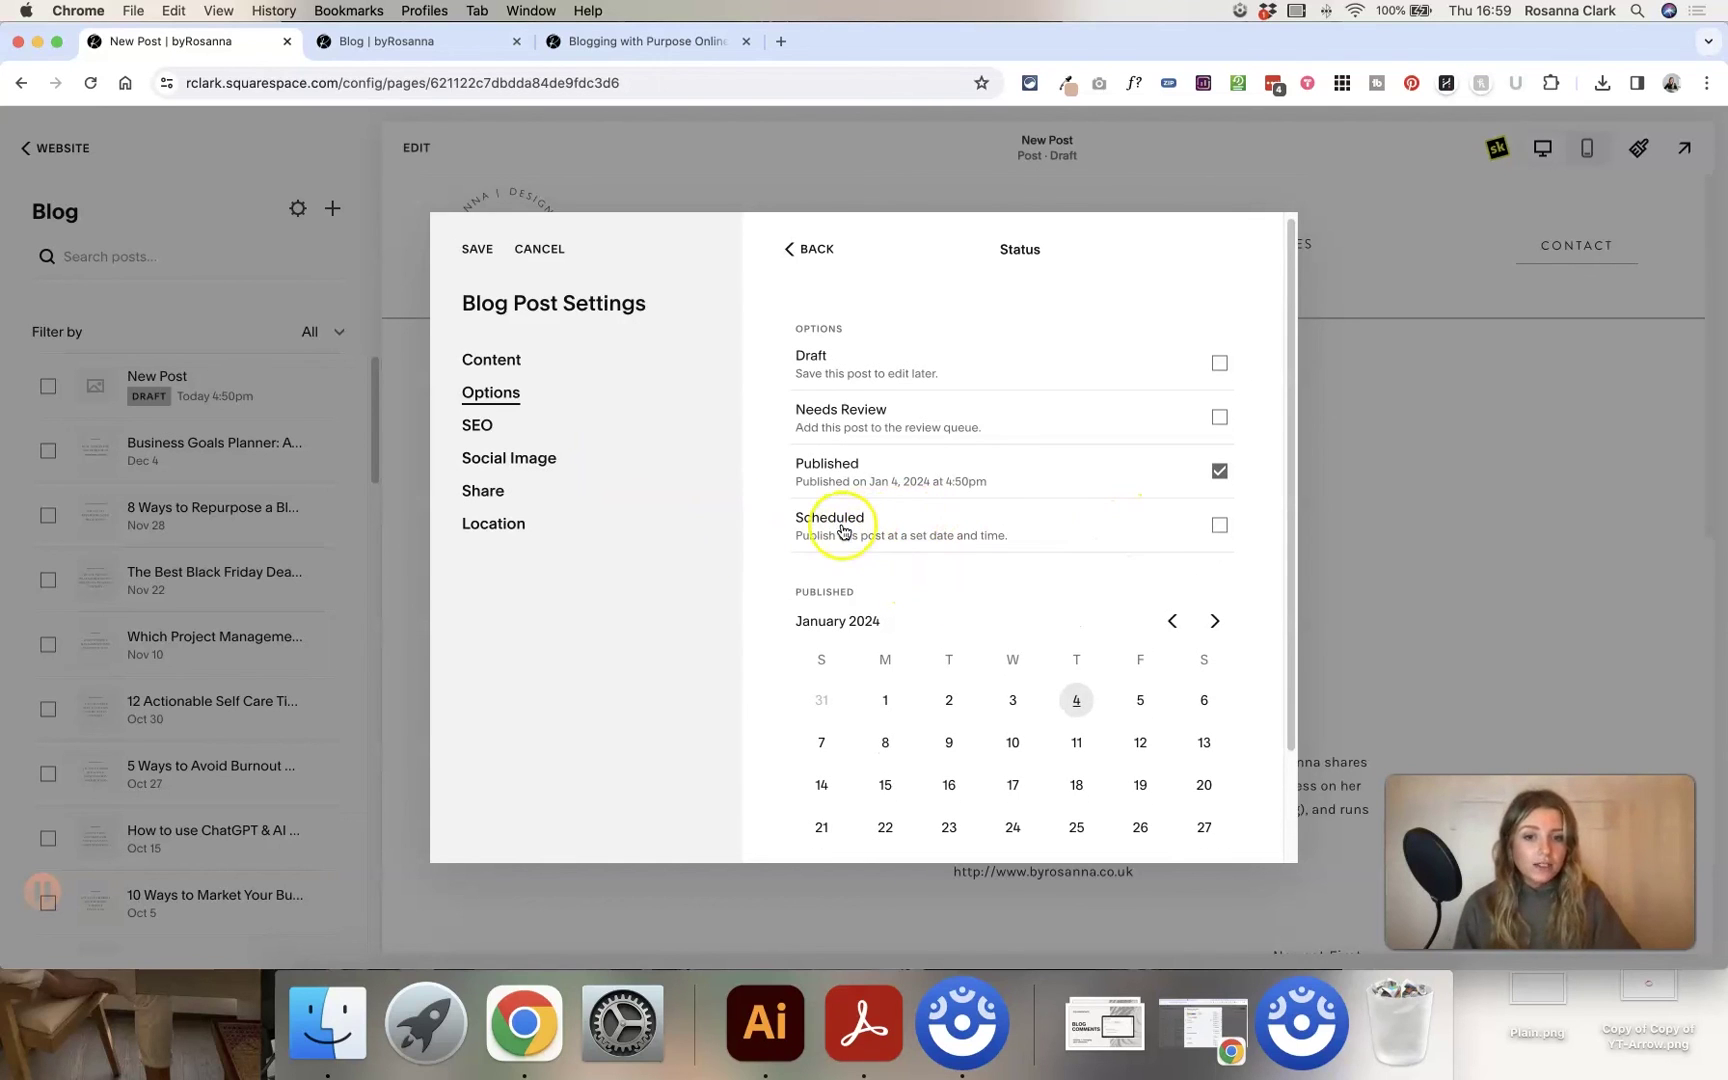
pyautogui.click(1220, 527)
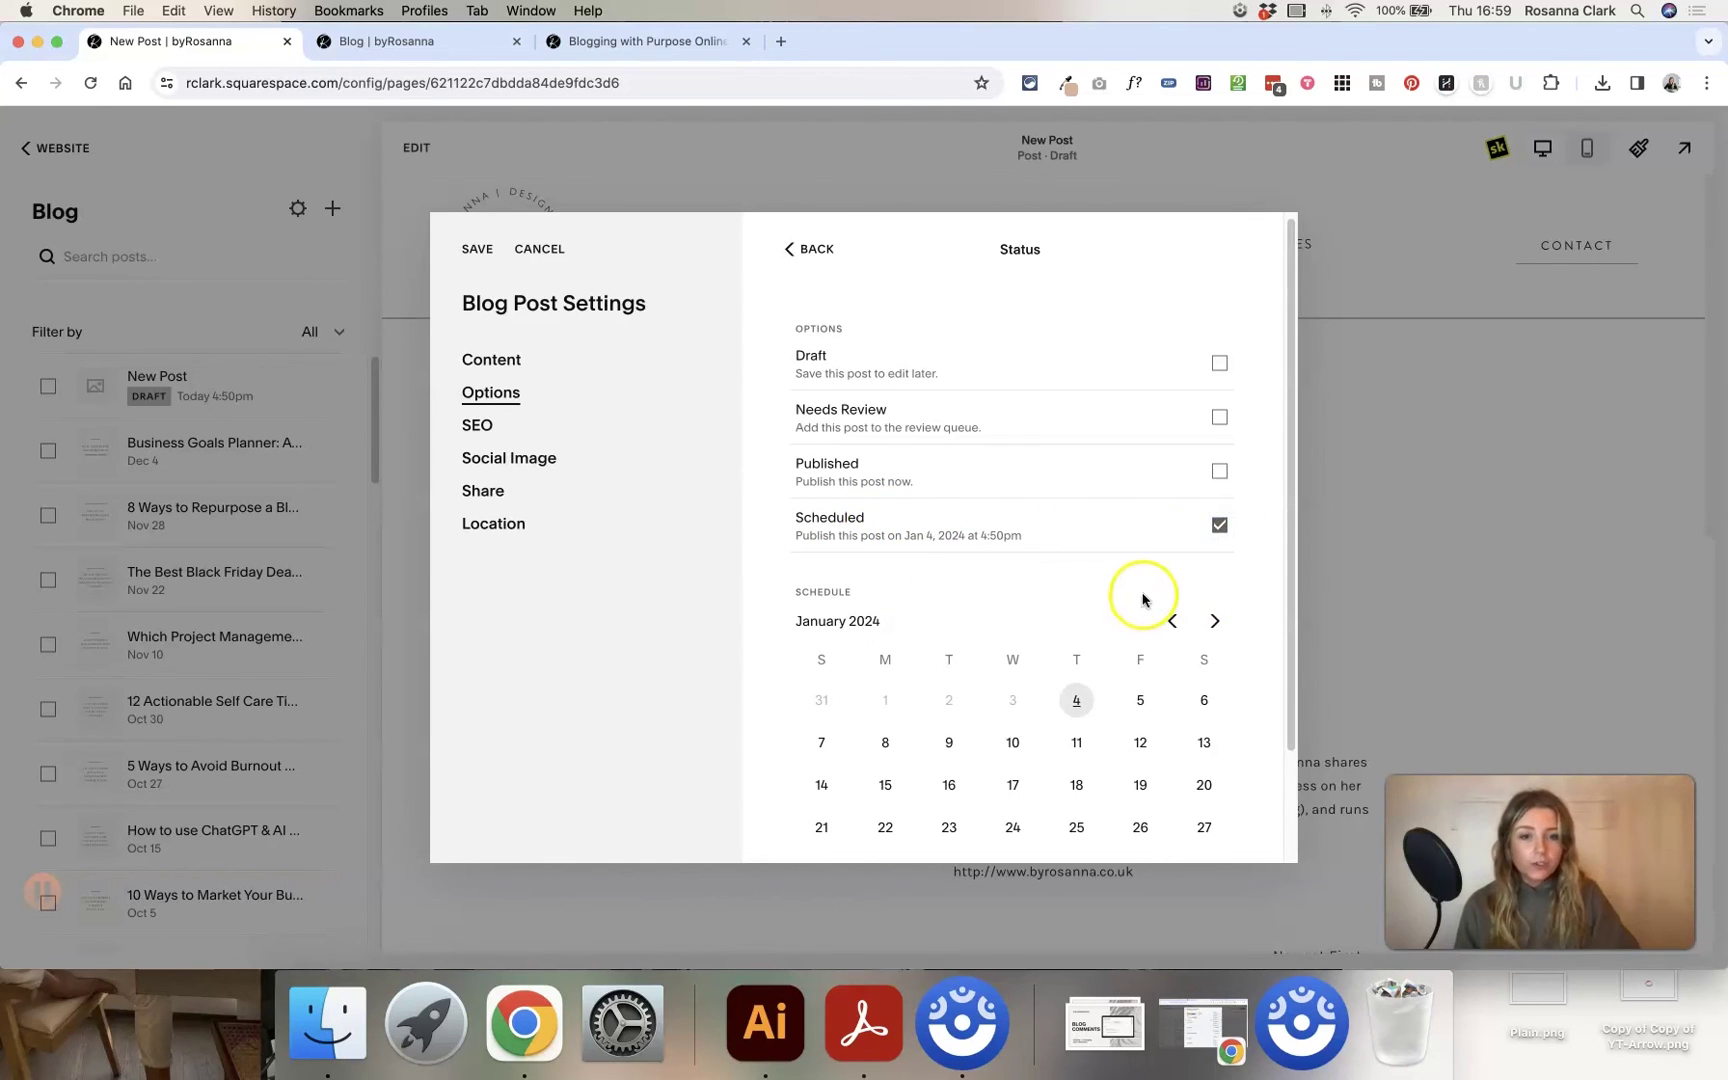
# Set the scheduled publish date to January 8, 2024 at 7:08 PM
pyautogui.scroll(-3, 1140, 610)
pyautogui.click(886, 627)
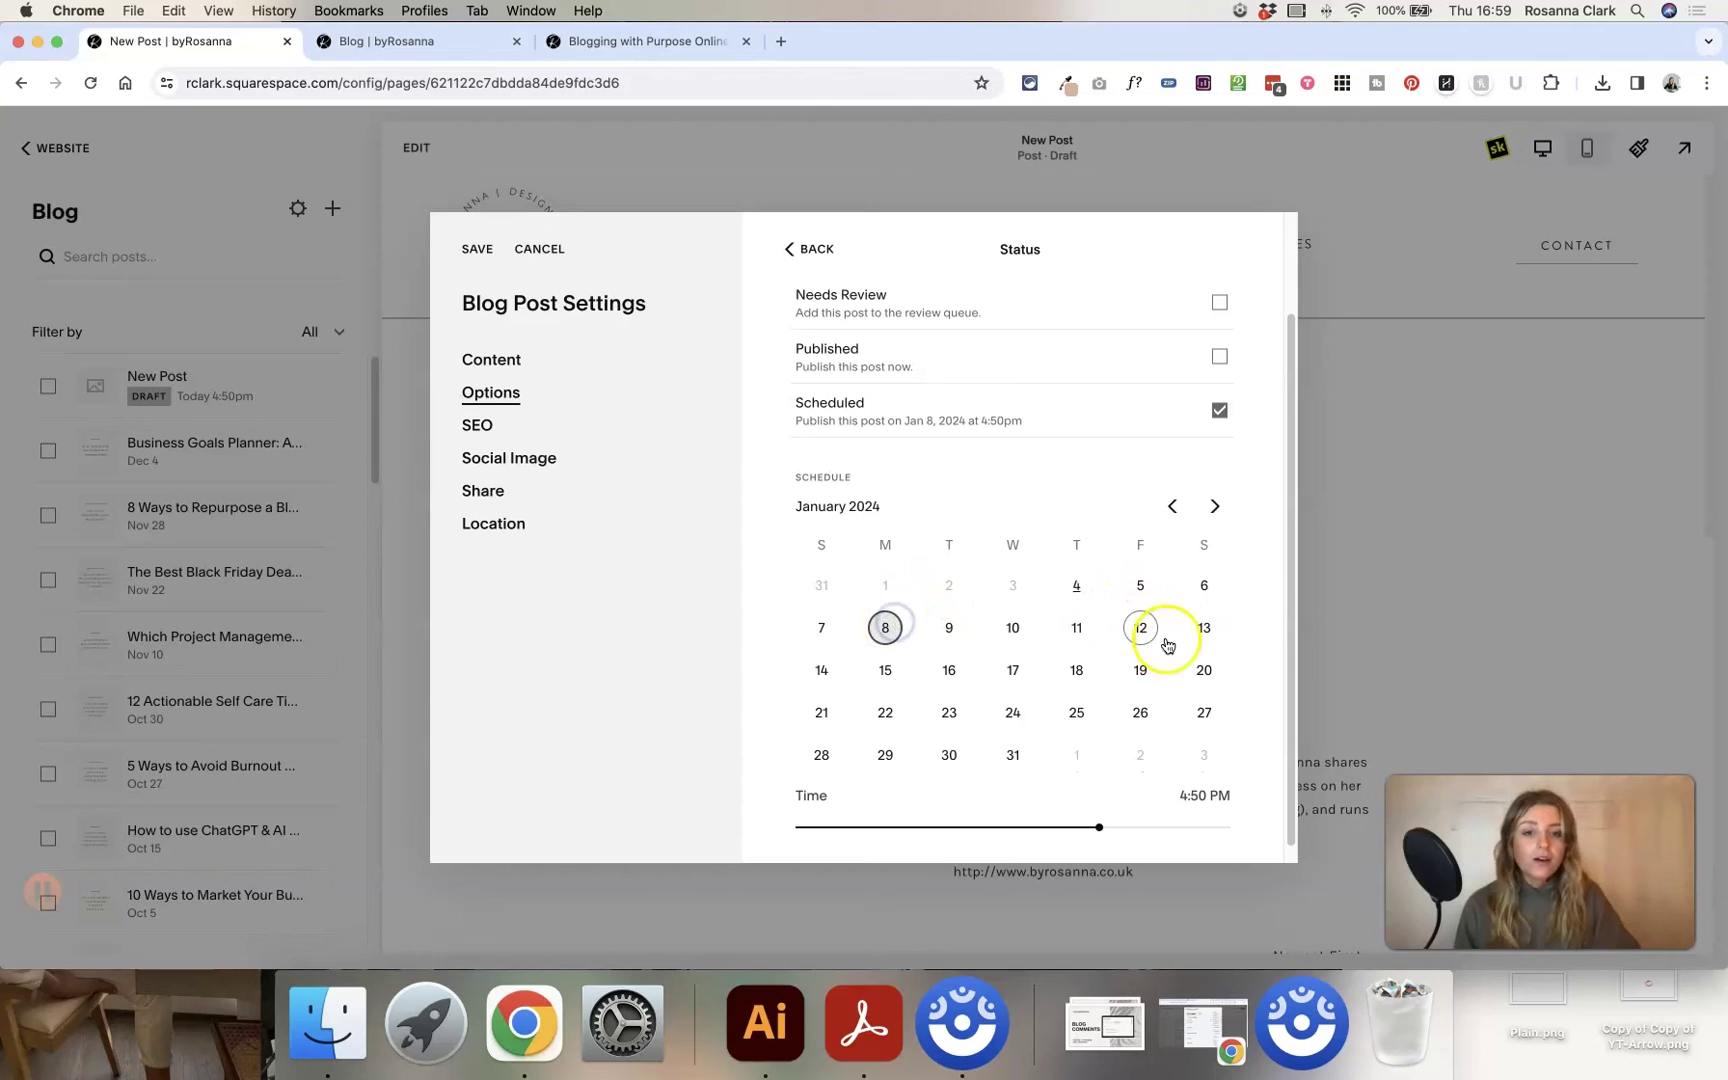
pyautogui.scroll(1, 1138, 625)
pyautogui.scroll(-2, 1139, 693)
pyautogui.moveTo(1099, 810); pyautogui.dragTo(1139, 810)
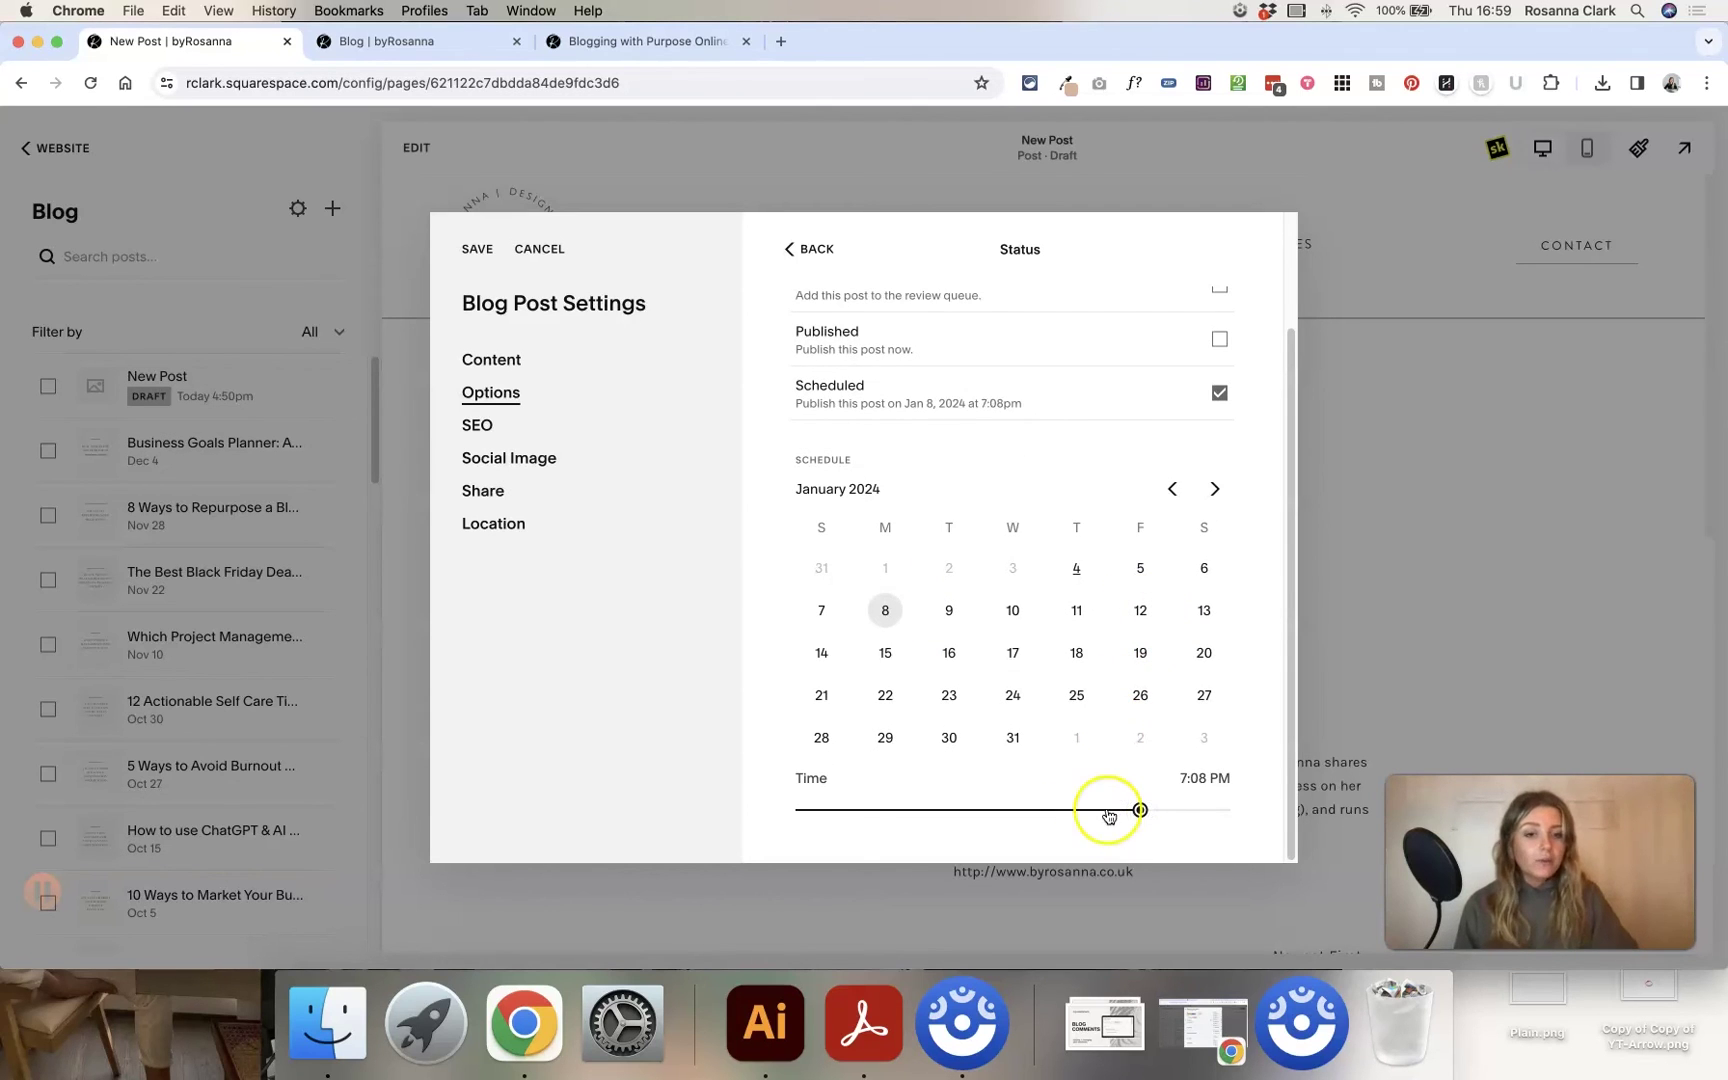
pyautogui.scroll(2, 1072, 756)
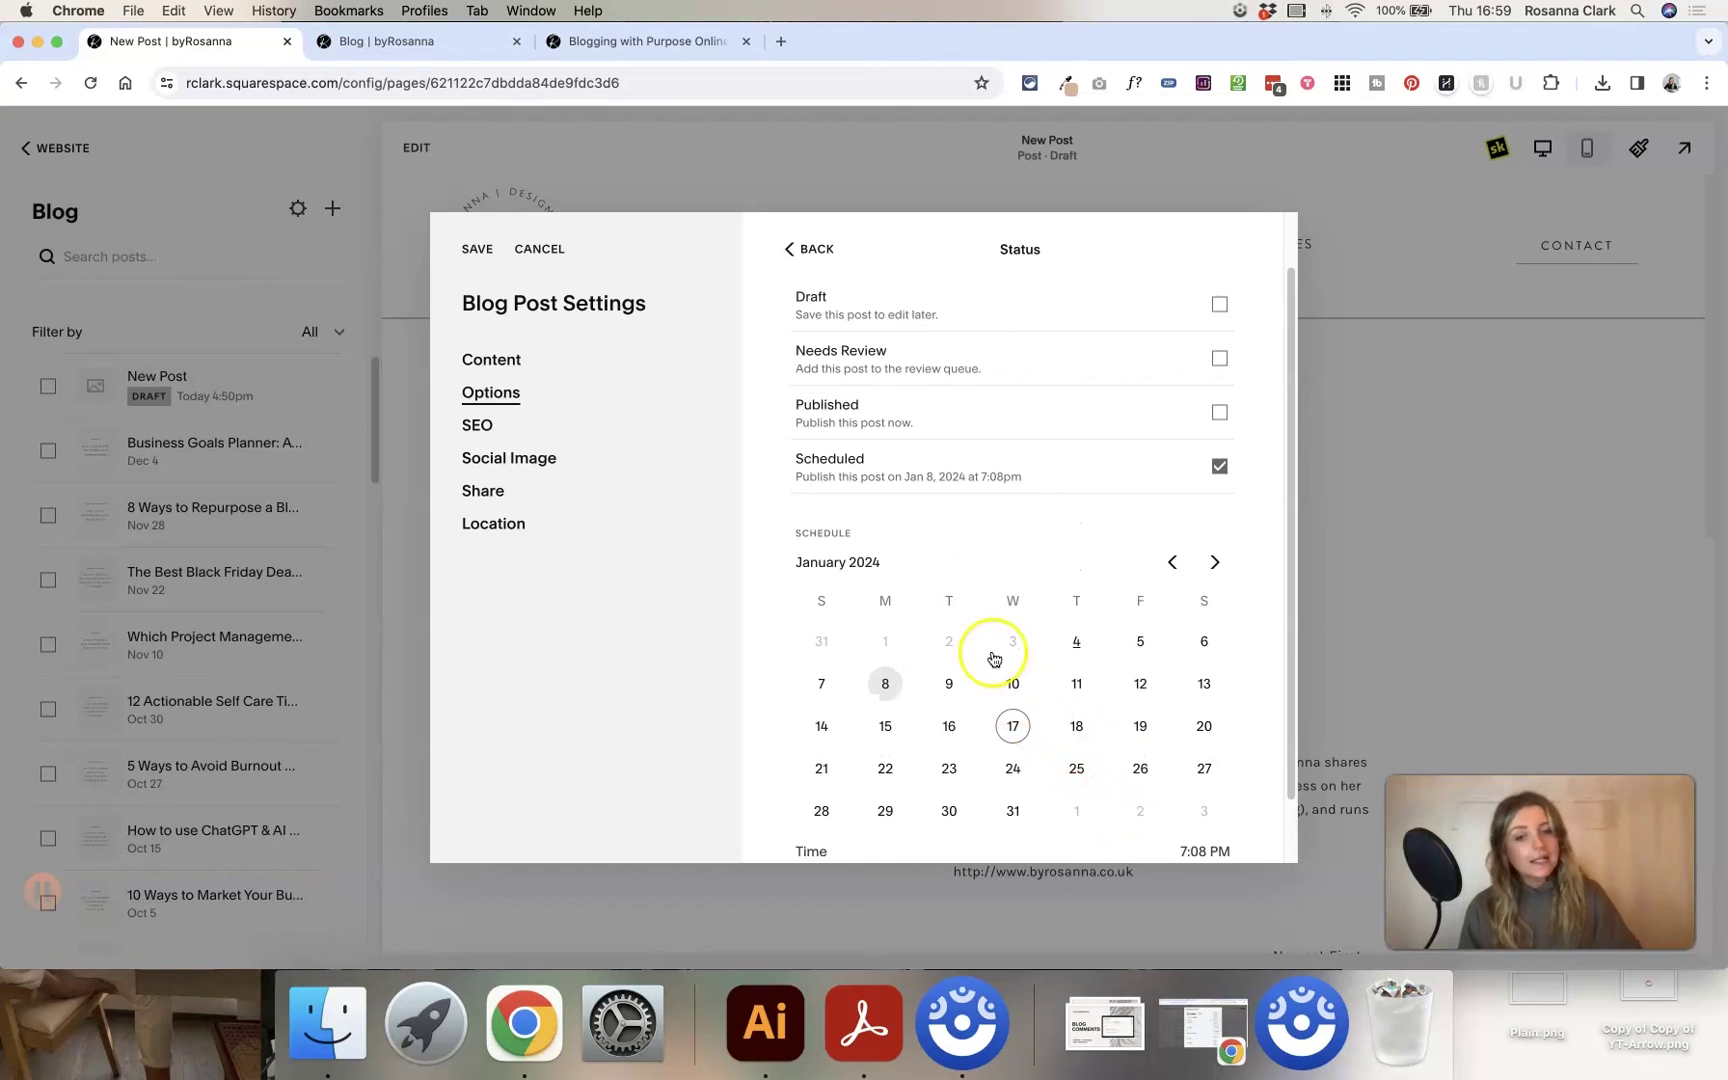
pyautogui.moveTo(787, 455); pyautogui.dragTo(1028, 497)
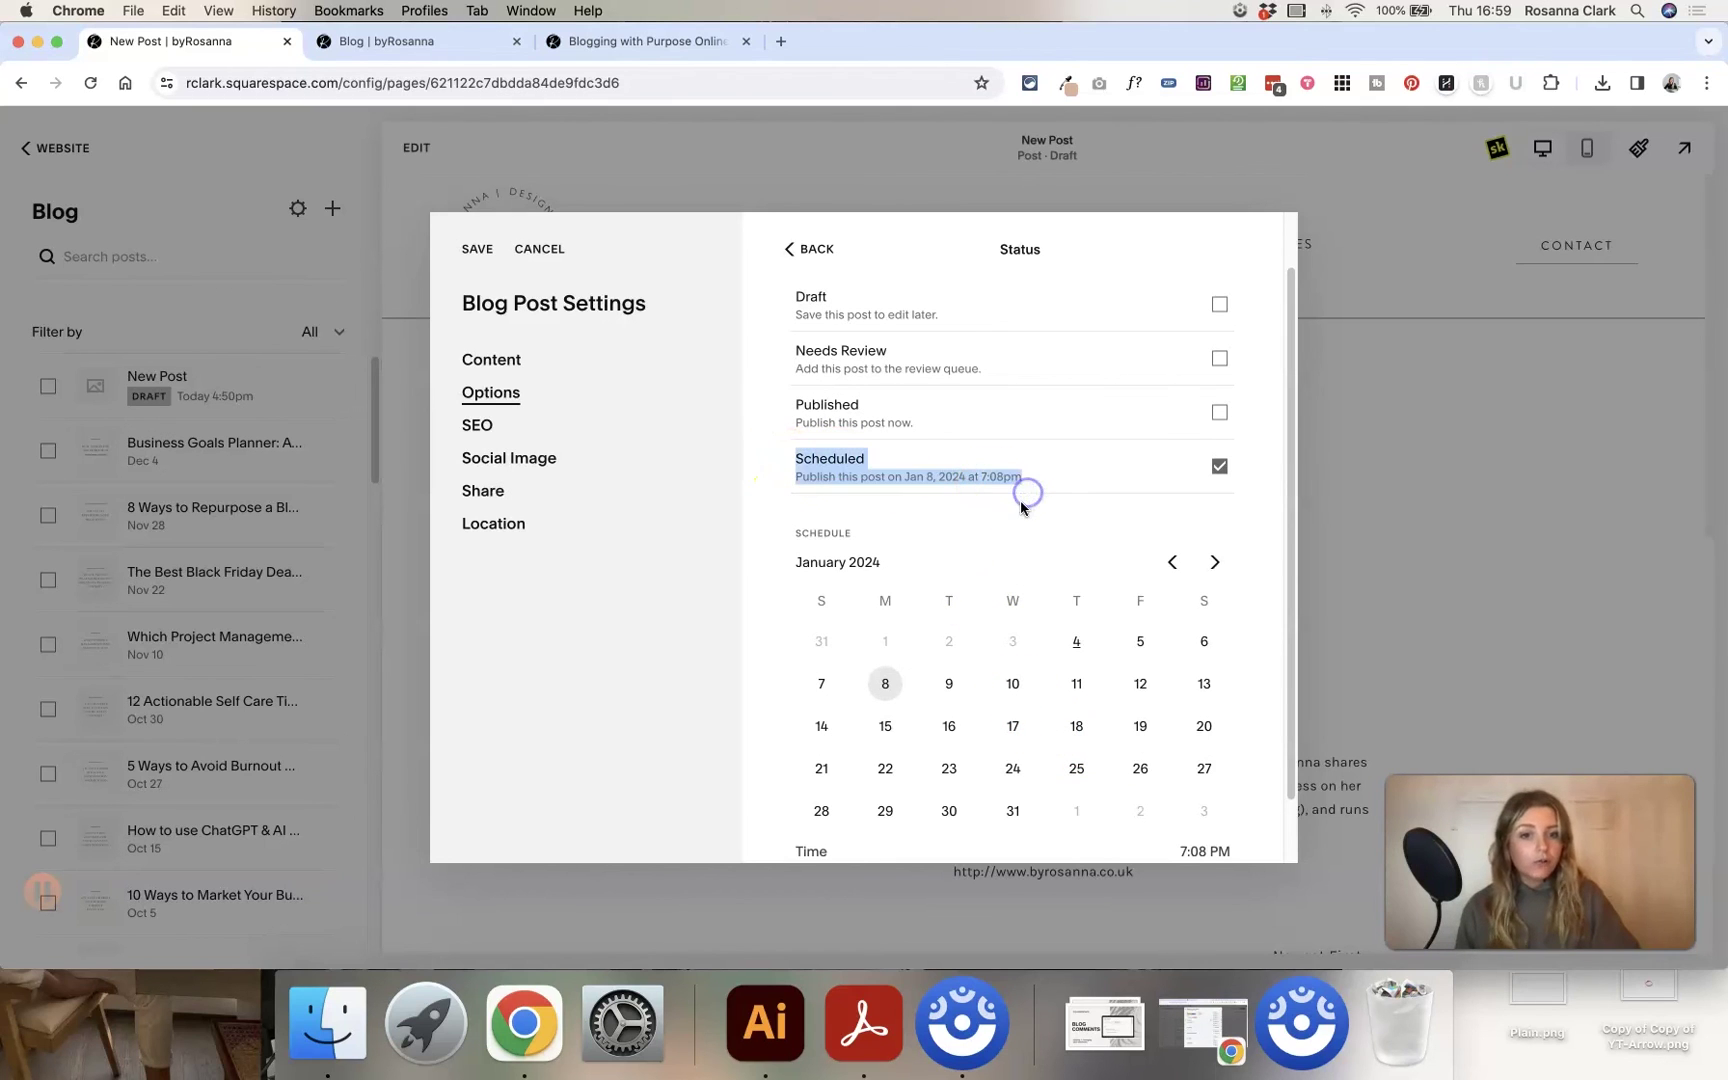
pyautogui.click(1021, 506)
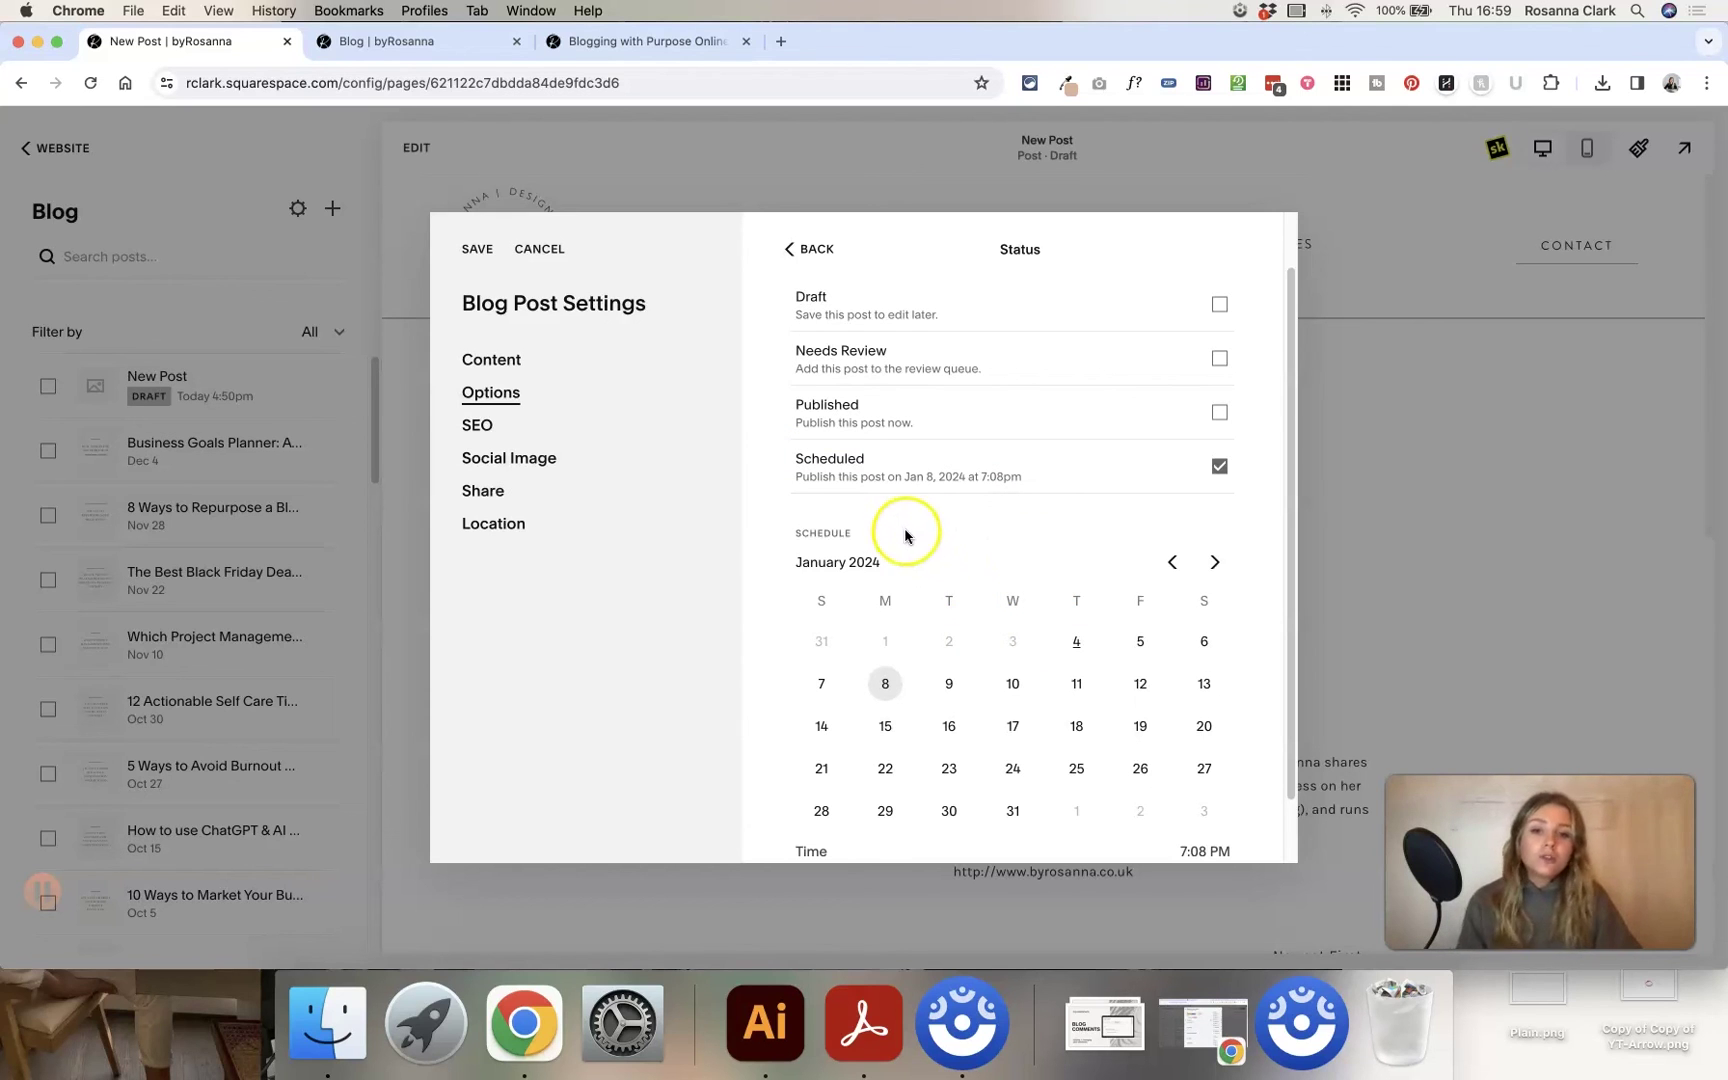
# Leave the live goal-planner post and return to the Squarespace Blog post list
pyautogui.scroll(1, 910, 525)
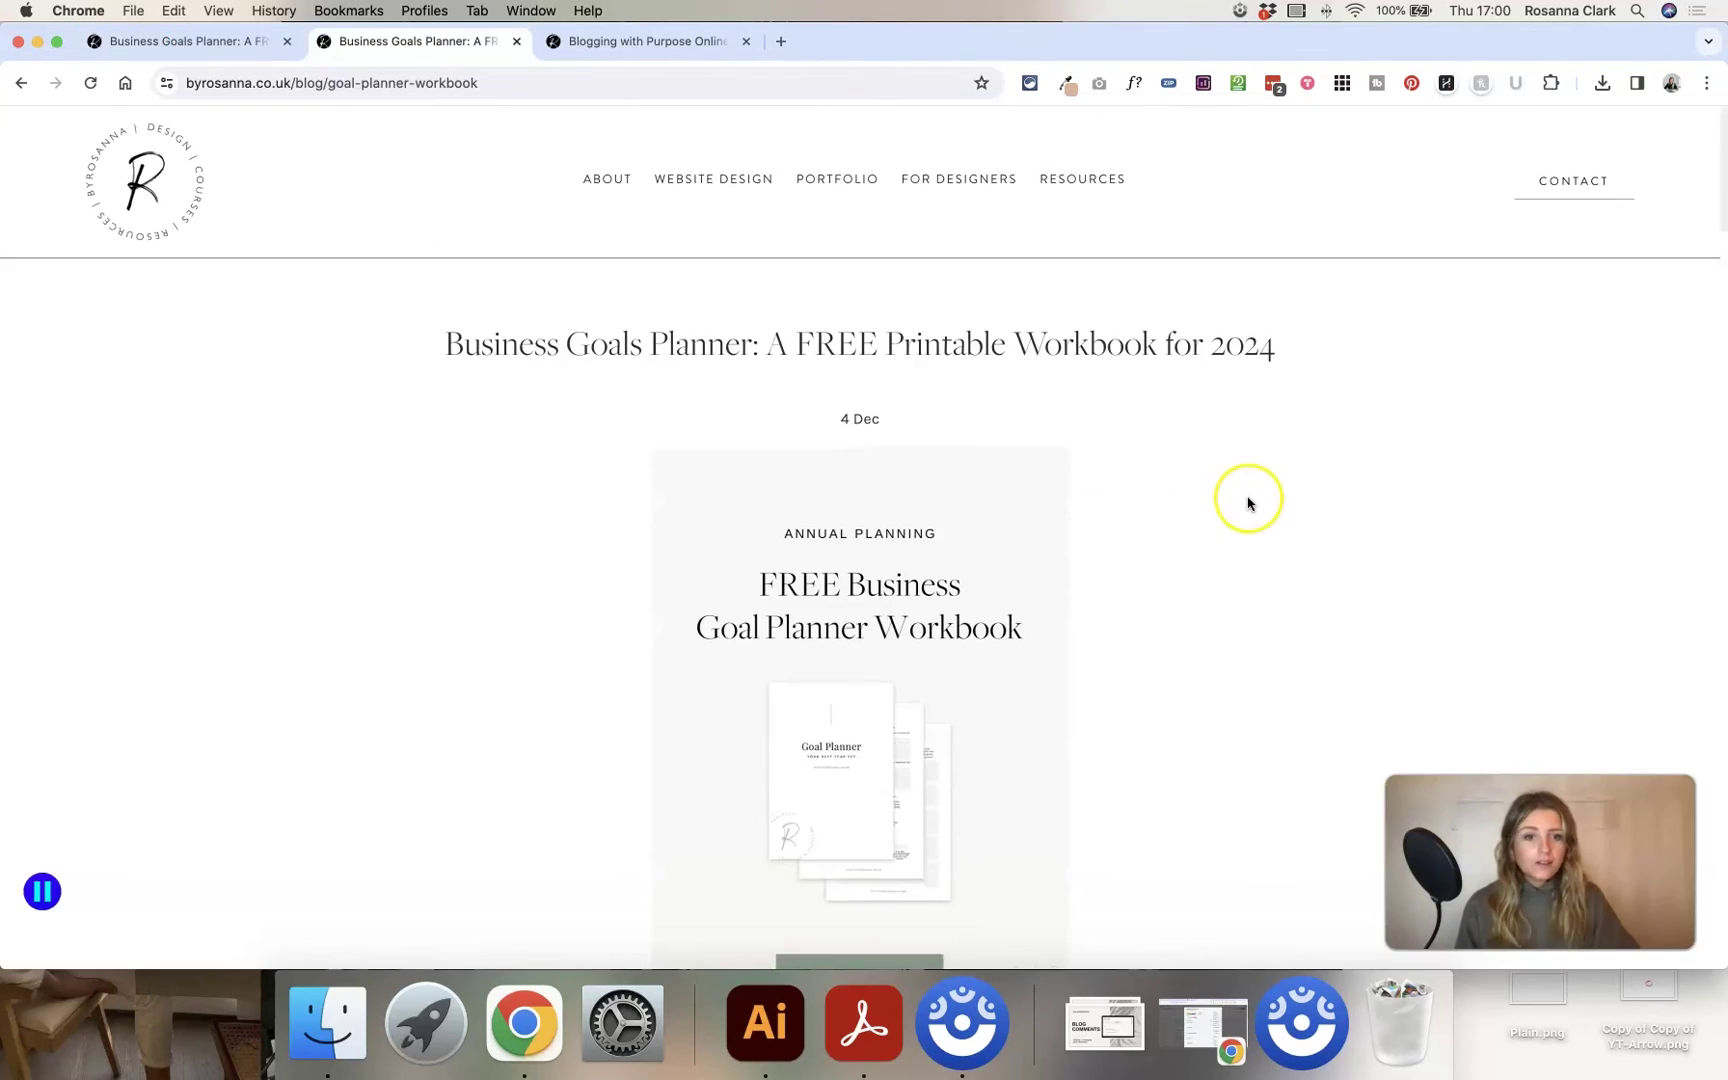
pyautogui.scroll(-5, 1247, 500)
pyautogui.scroll(-10, 1247, 503)
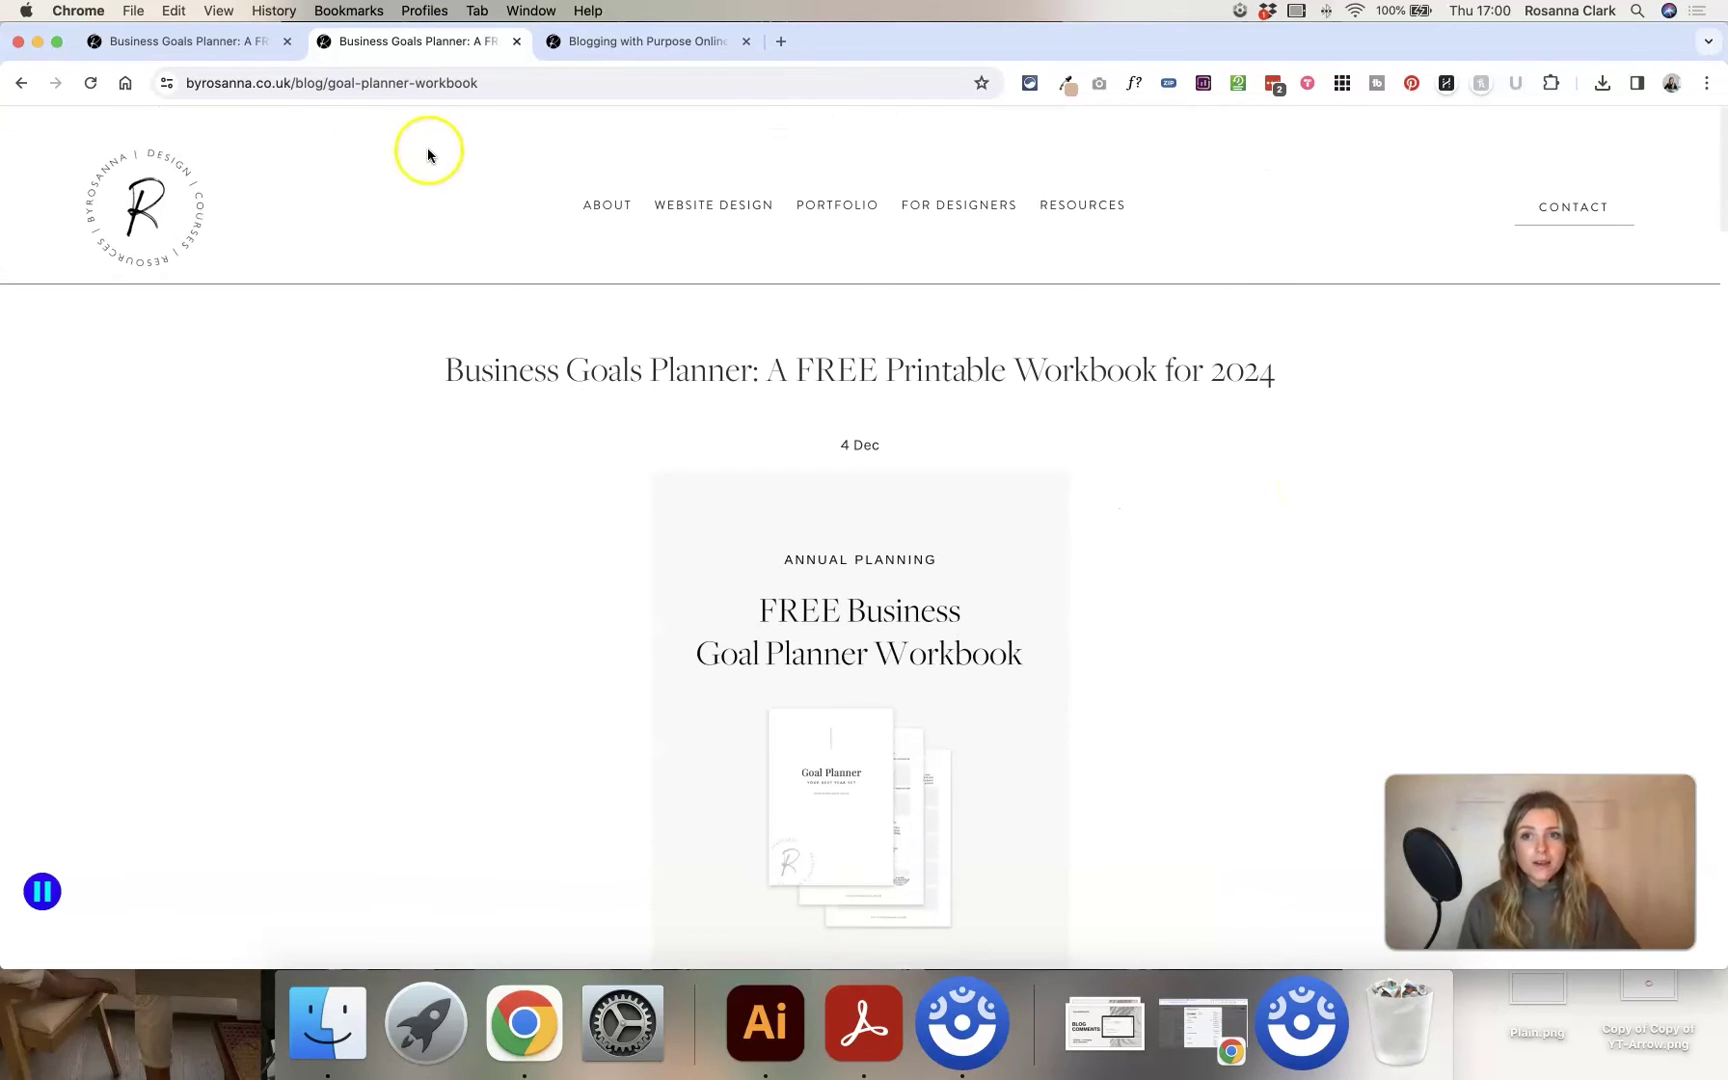
pyautogui.click(462, 83)
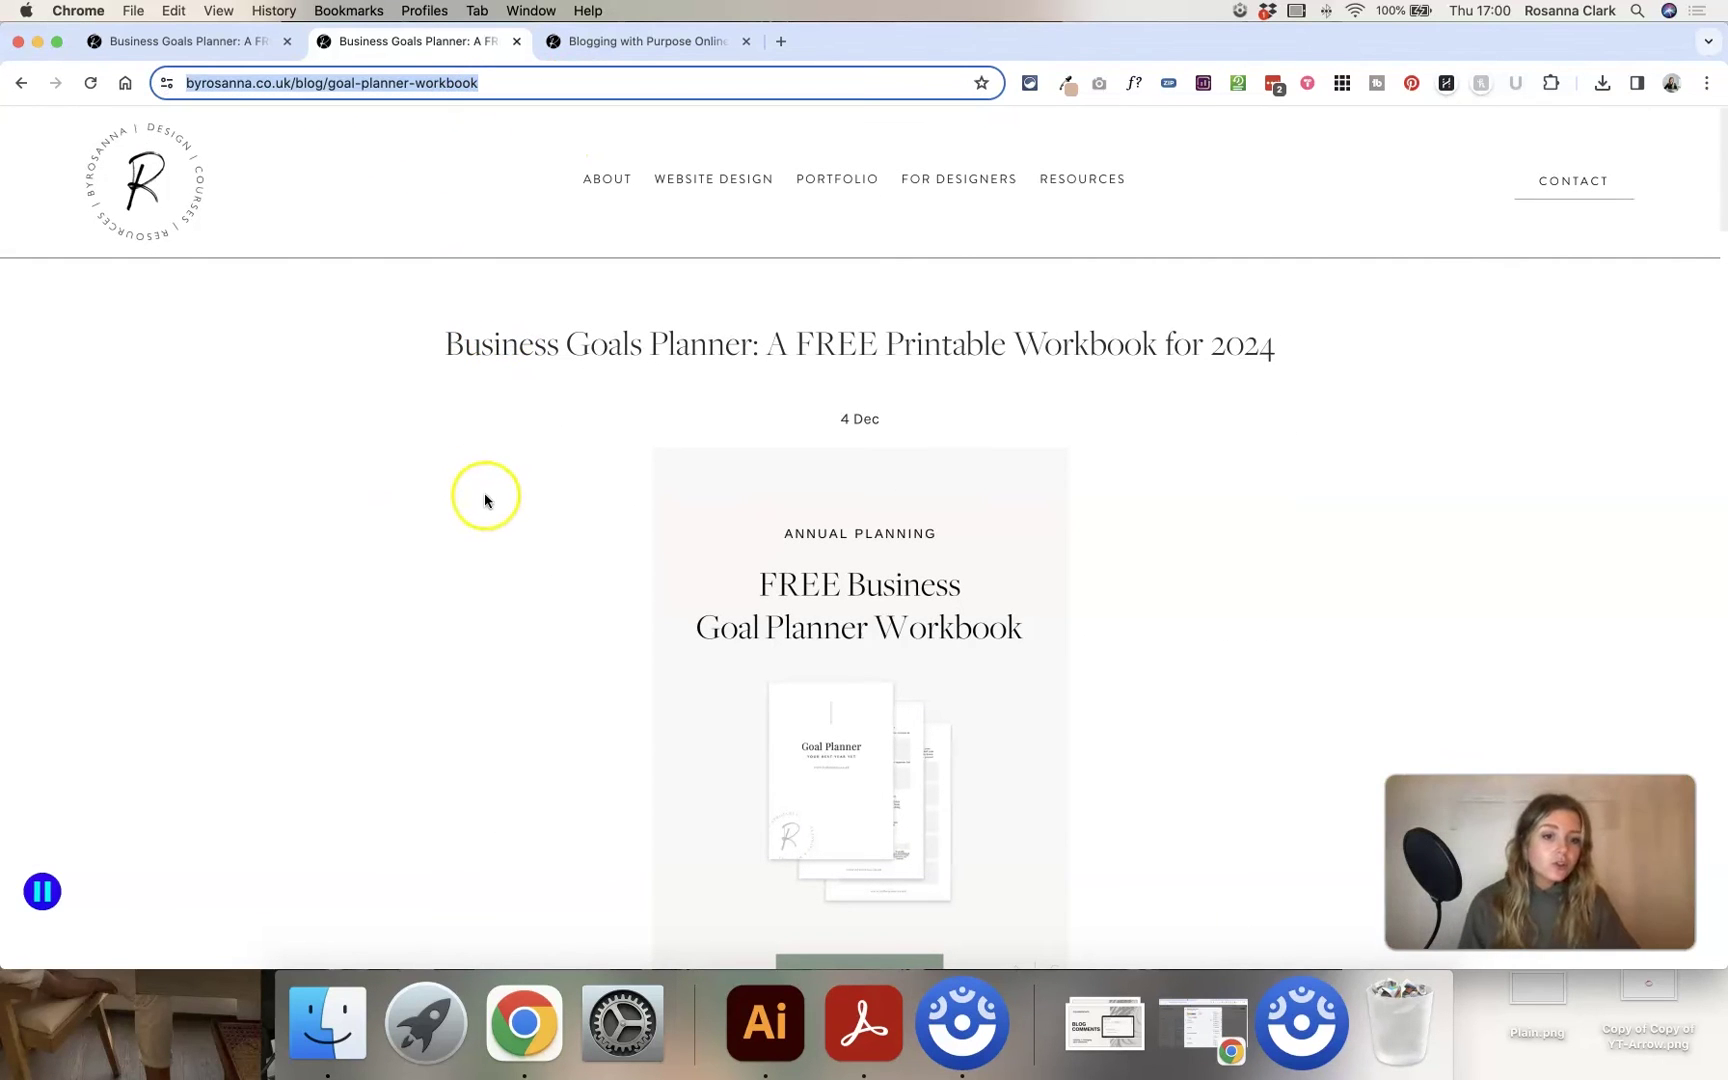
pyautogui.click(229, 48)
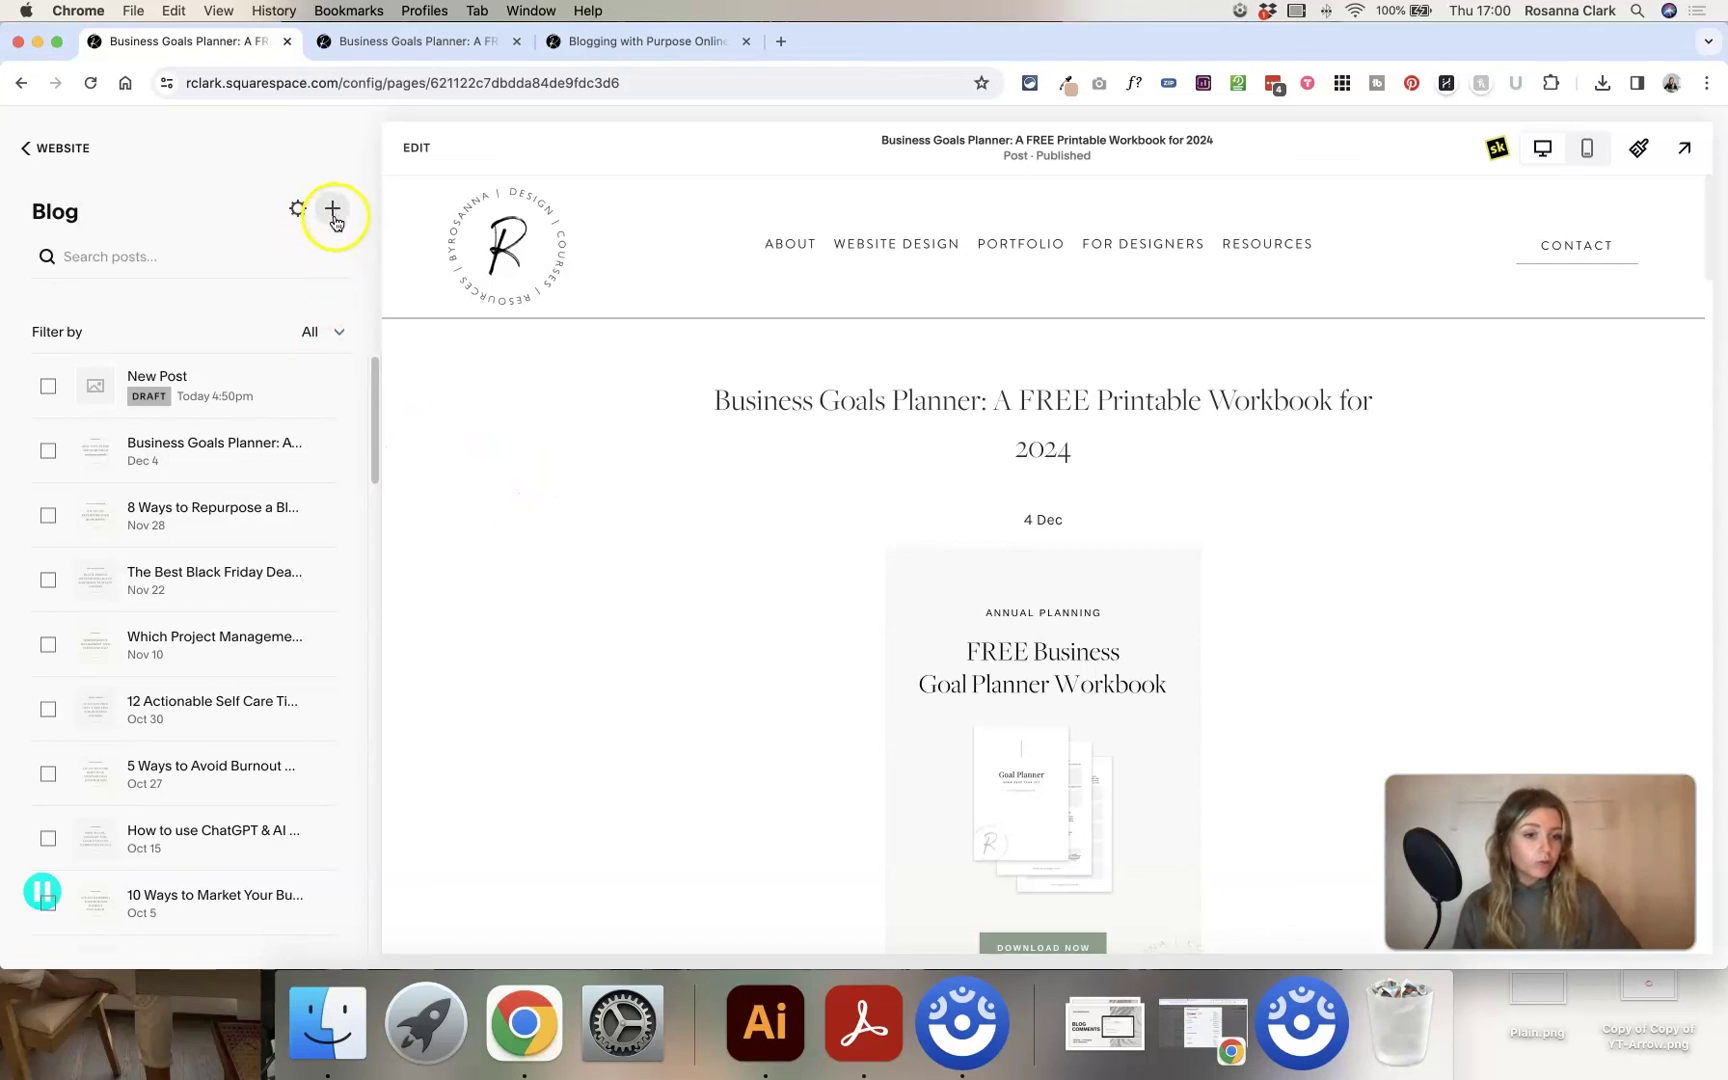
# Duplicate the Business Goals Planner post and open its new (Copy) draft
pyautogui.scroll(-6, 548, 500)
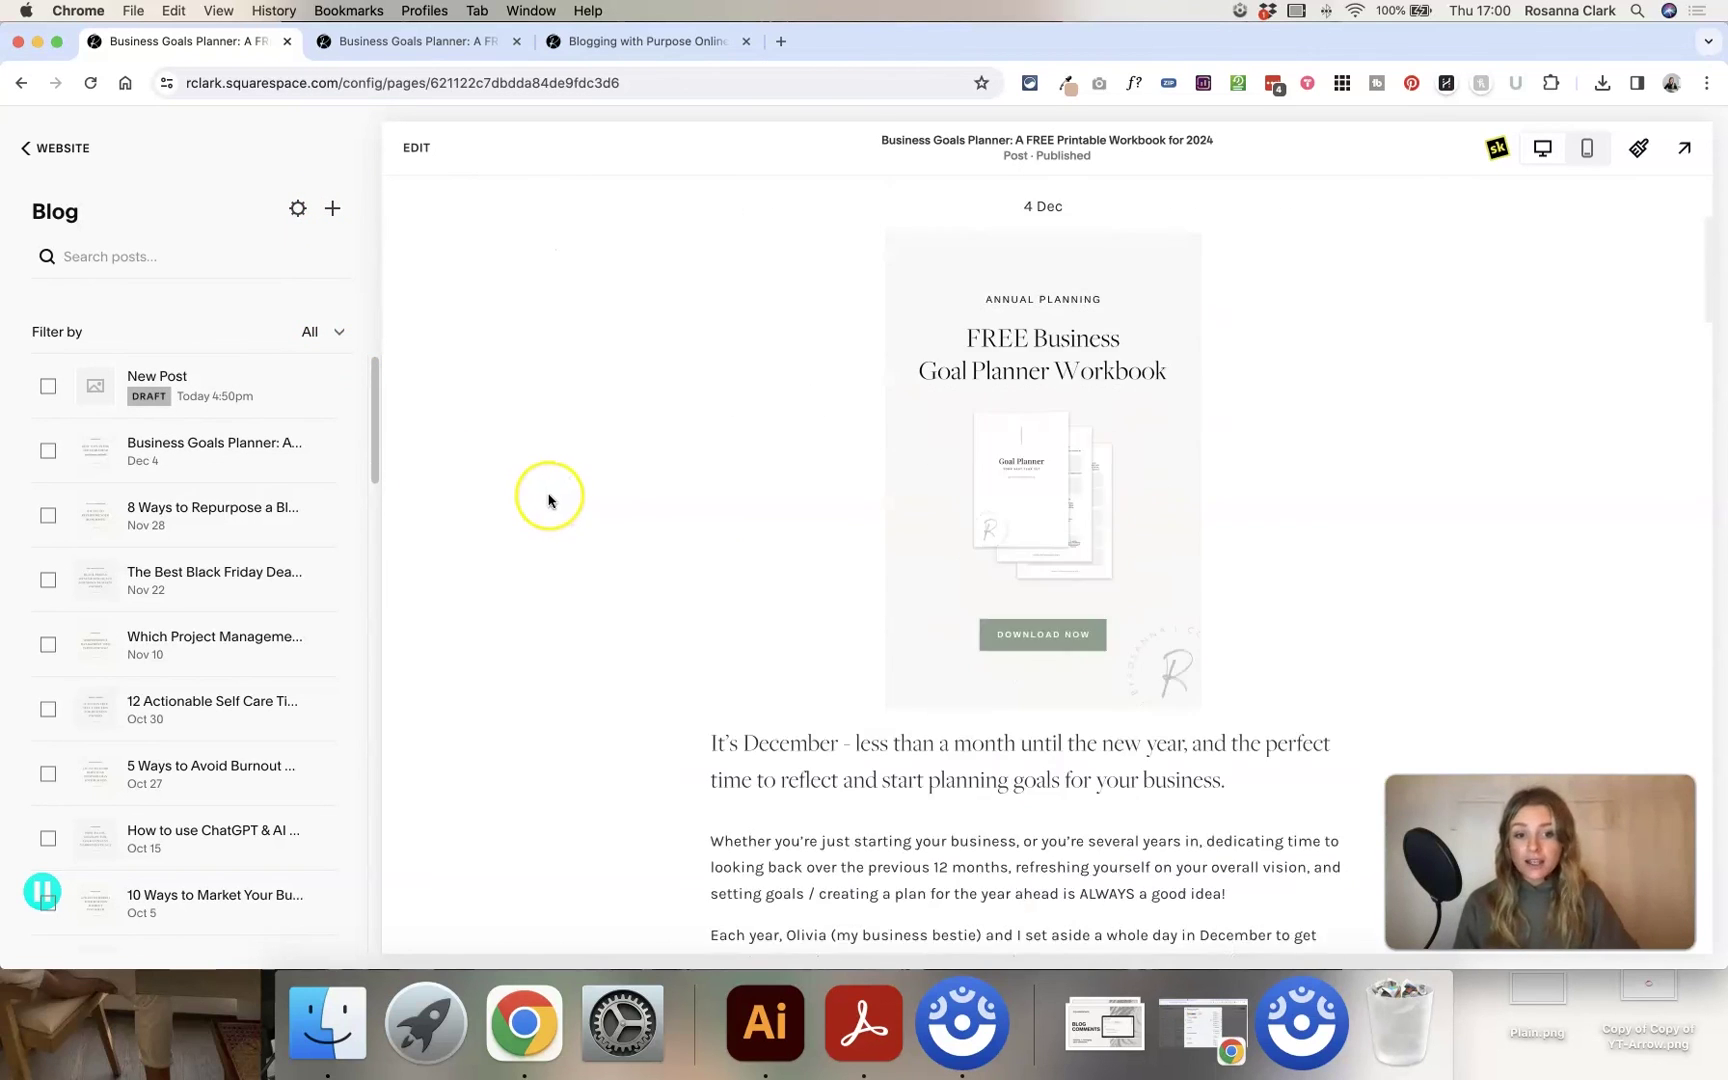
pyautogui.scroll(6, 548, 500)
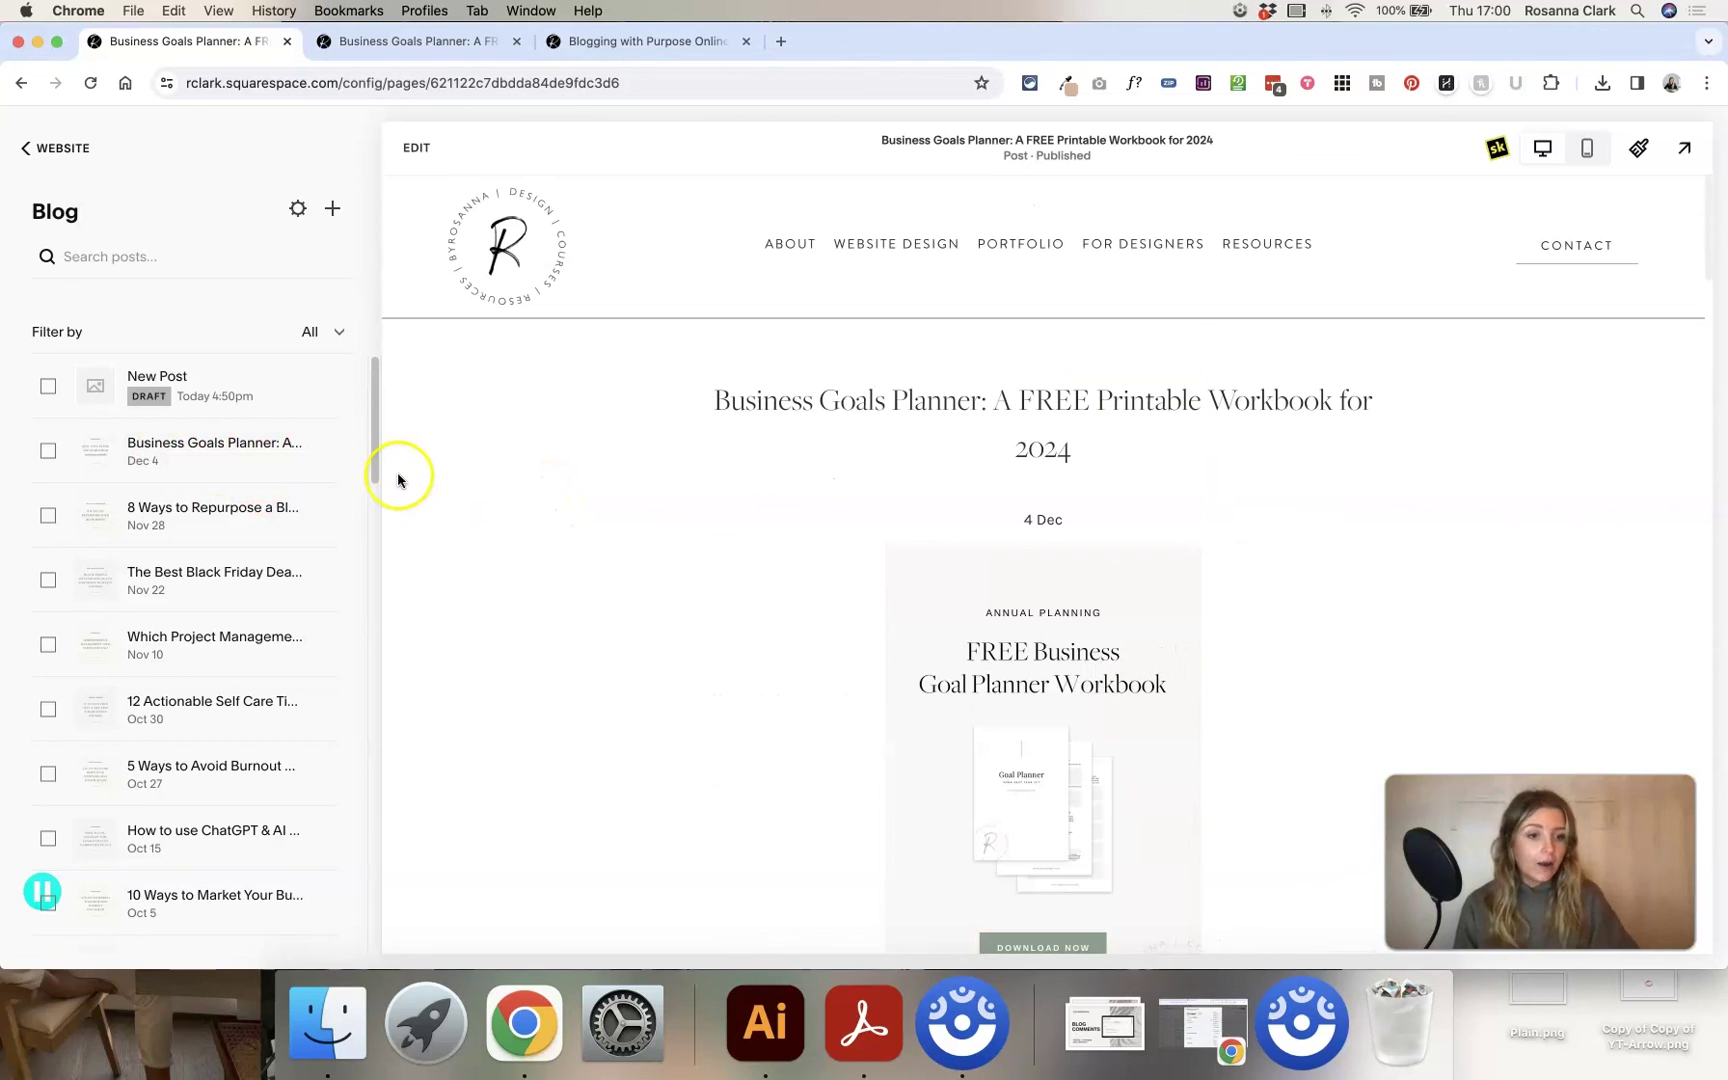
pyautogui.click(252, 453)
pyautogui.click(771, 505)
pyautogui.scroll(-10, 771, 505)
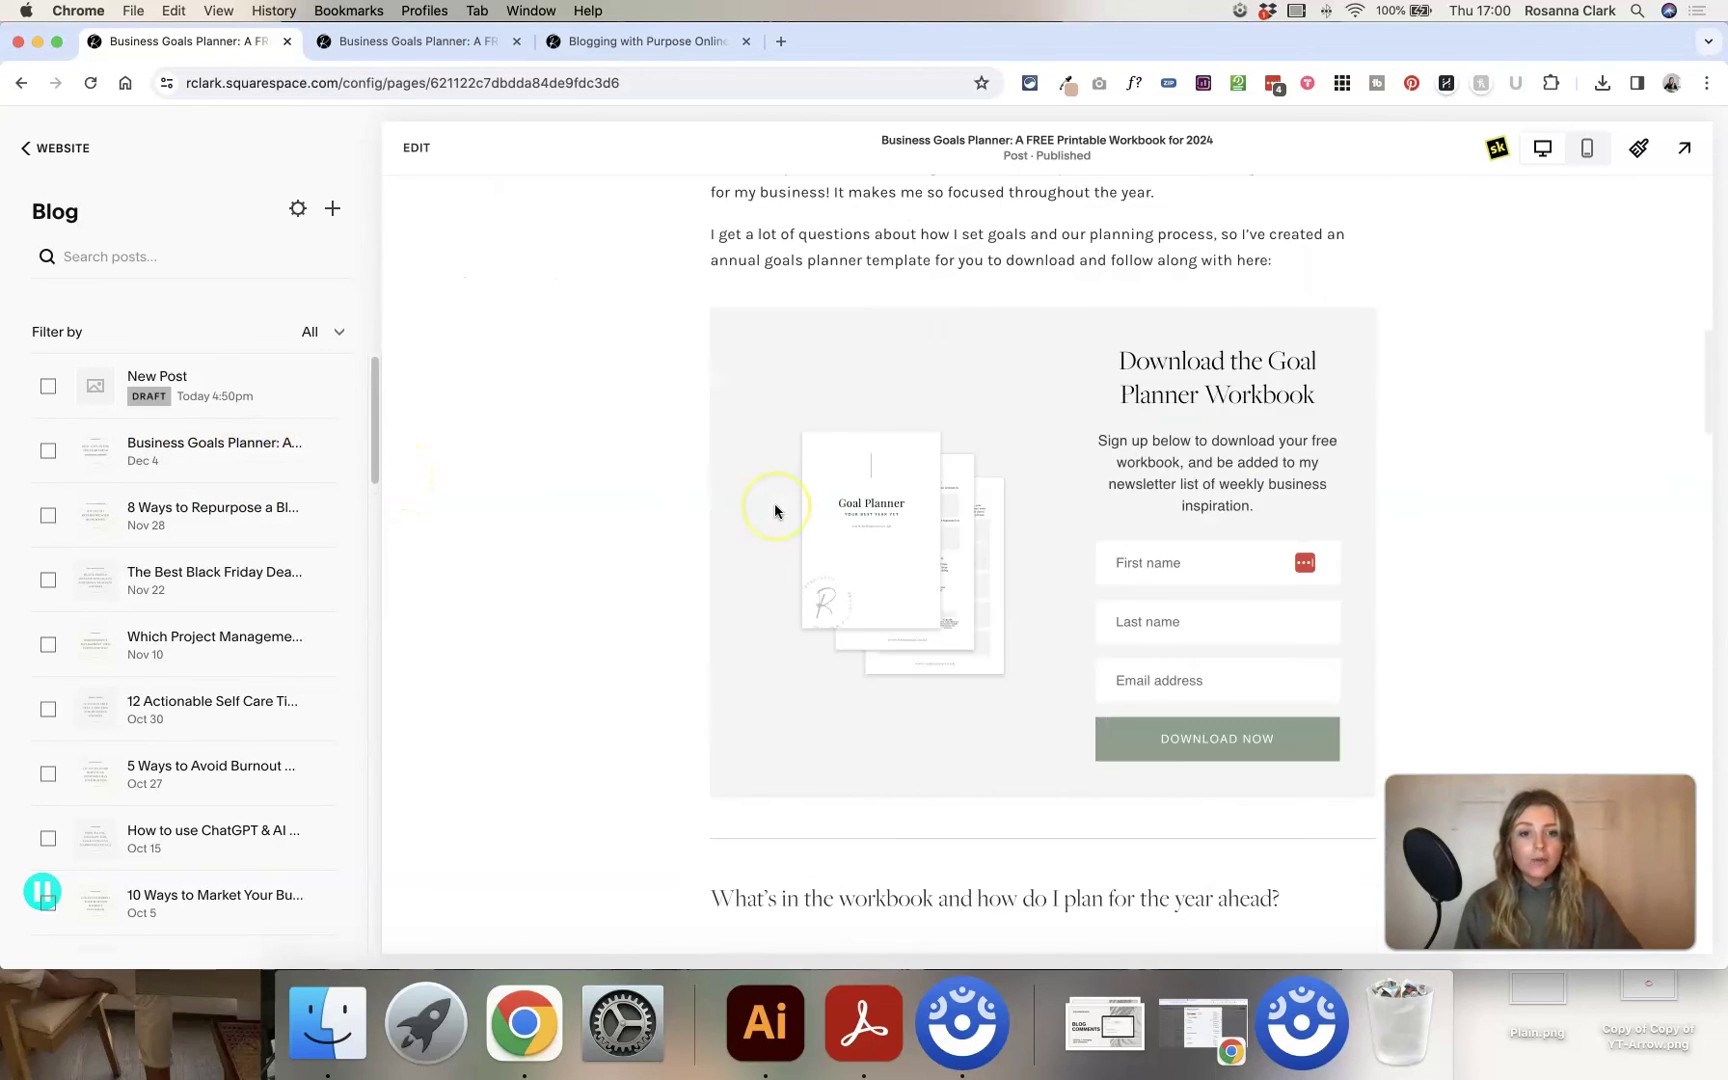
pyautogui.click(334, 476)
pyautogui.click(328, 457)
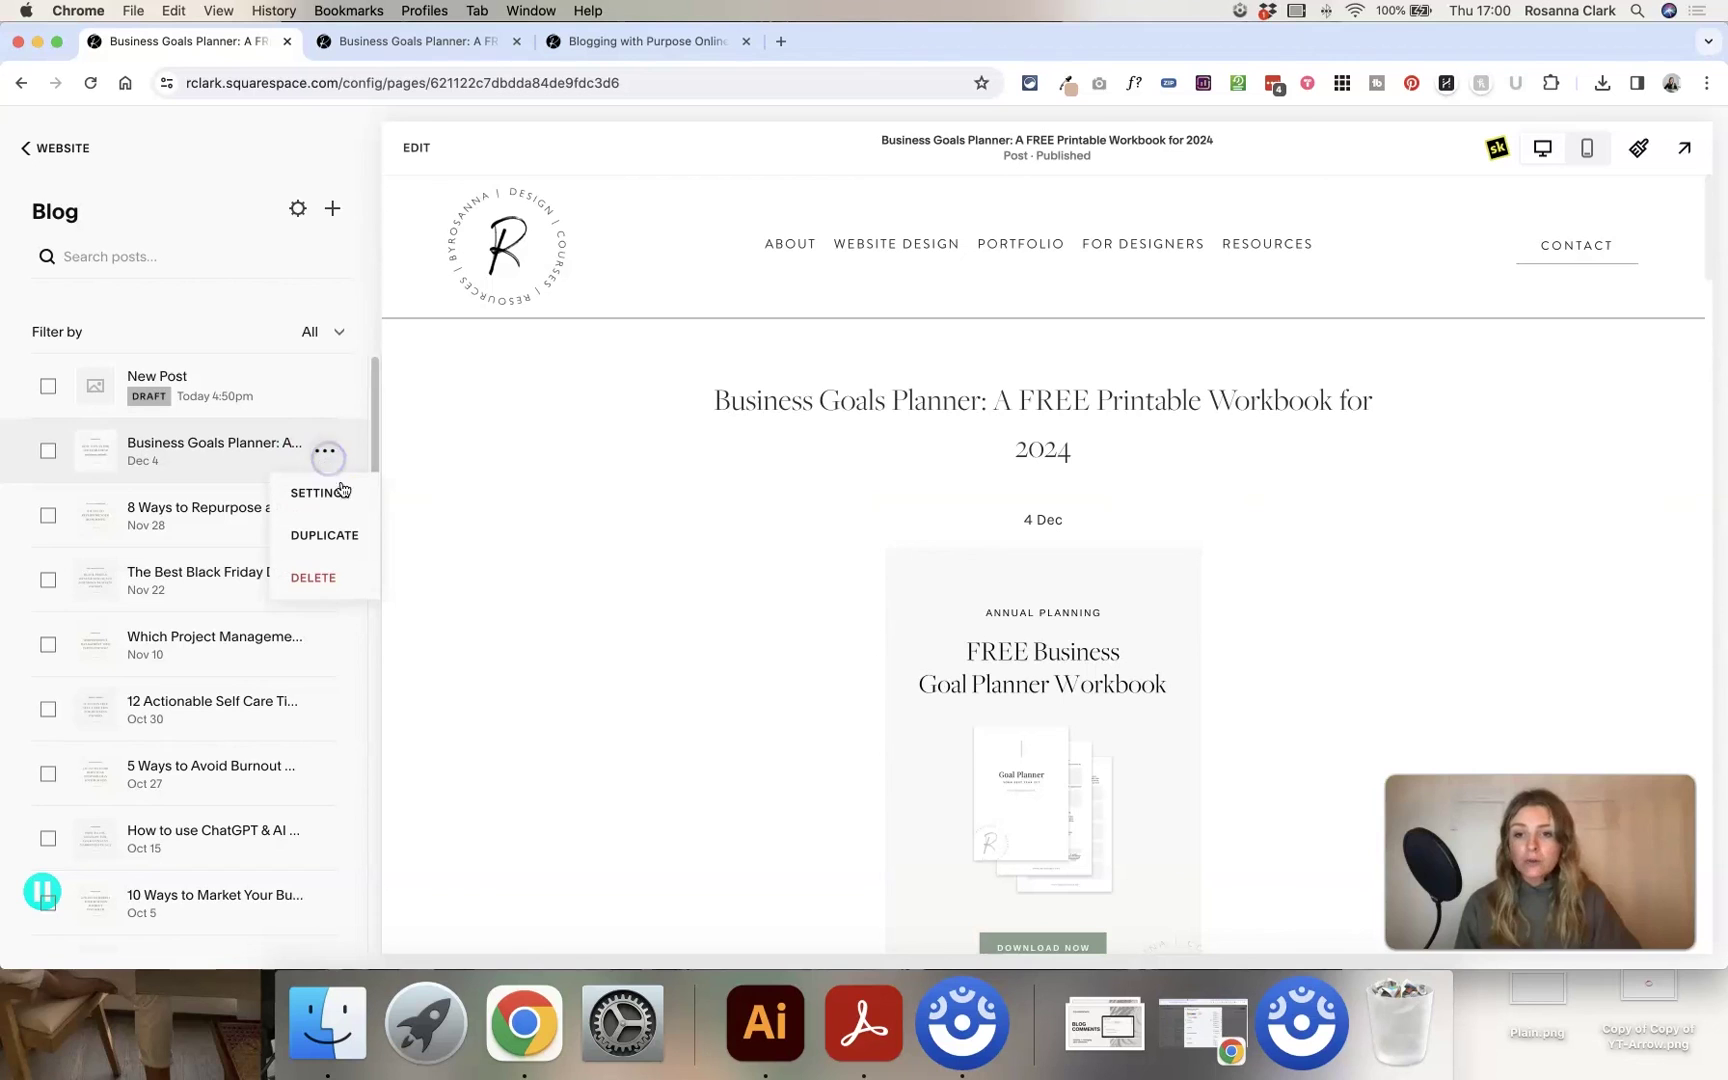
pyautogui.click(348, 536)
pyautogui.click(289, 405)
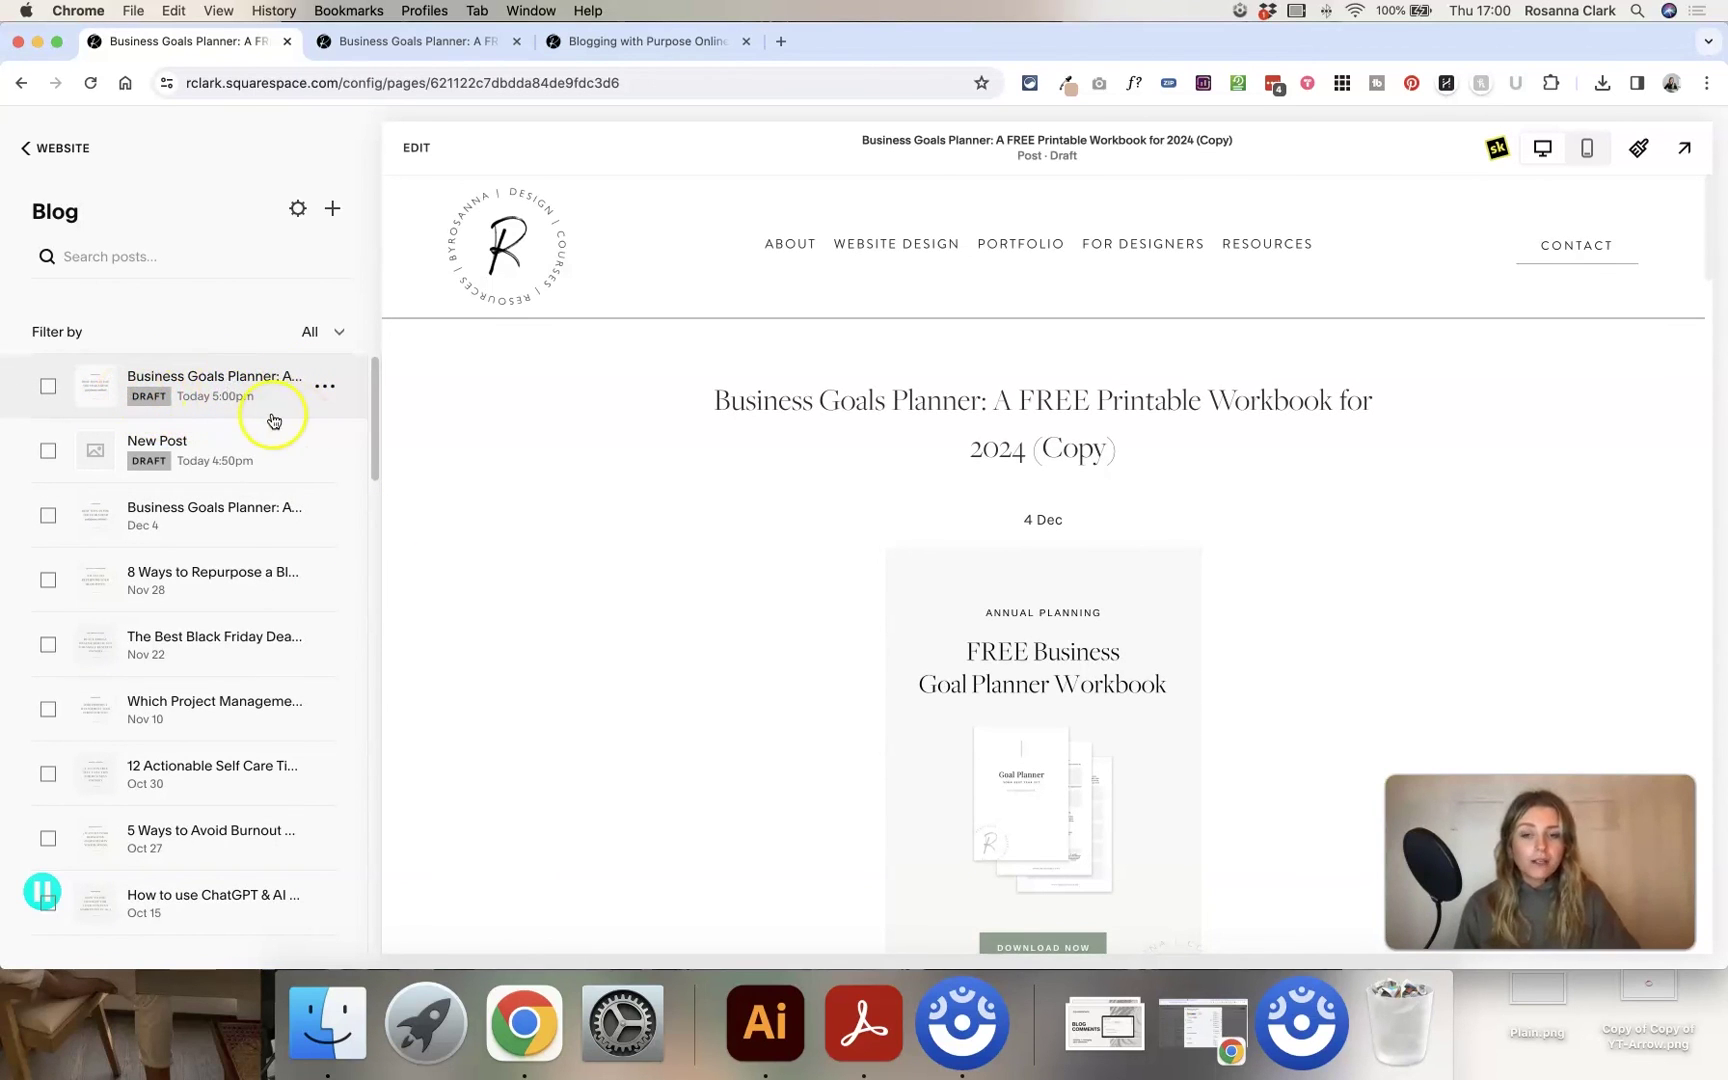
# Replace the copied post's title with 'New title'
pyautogui.click(410, 147)
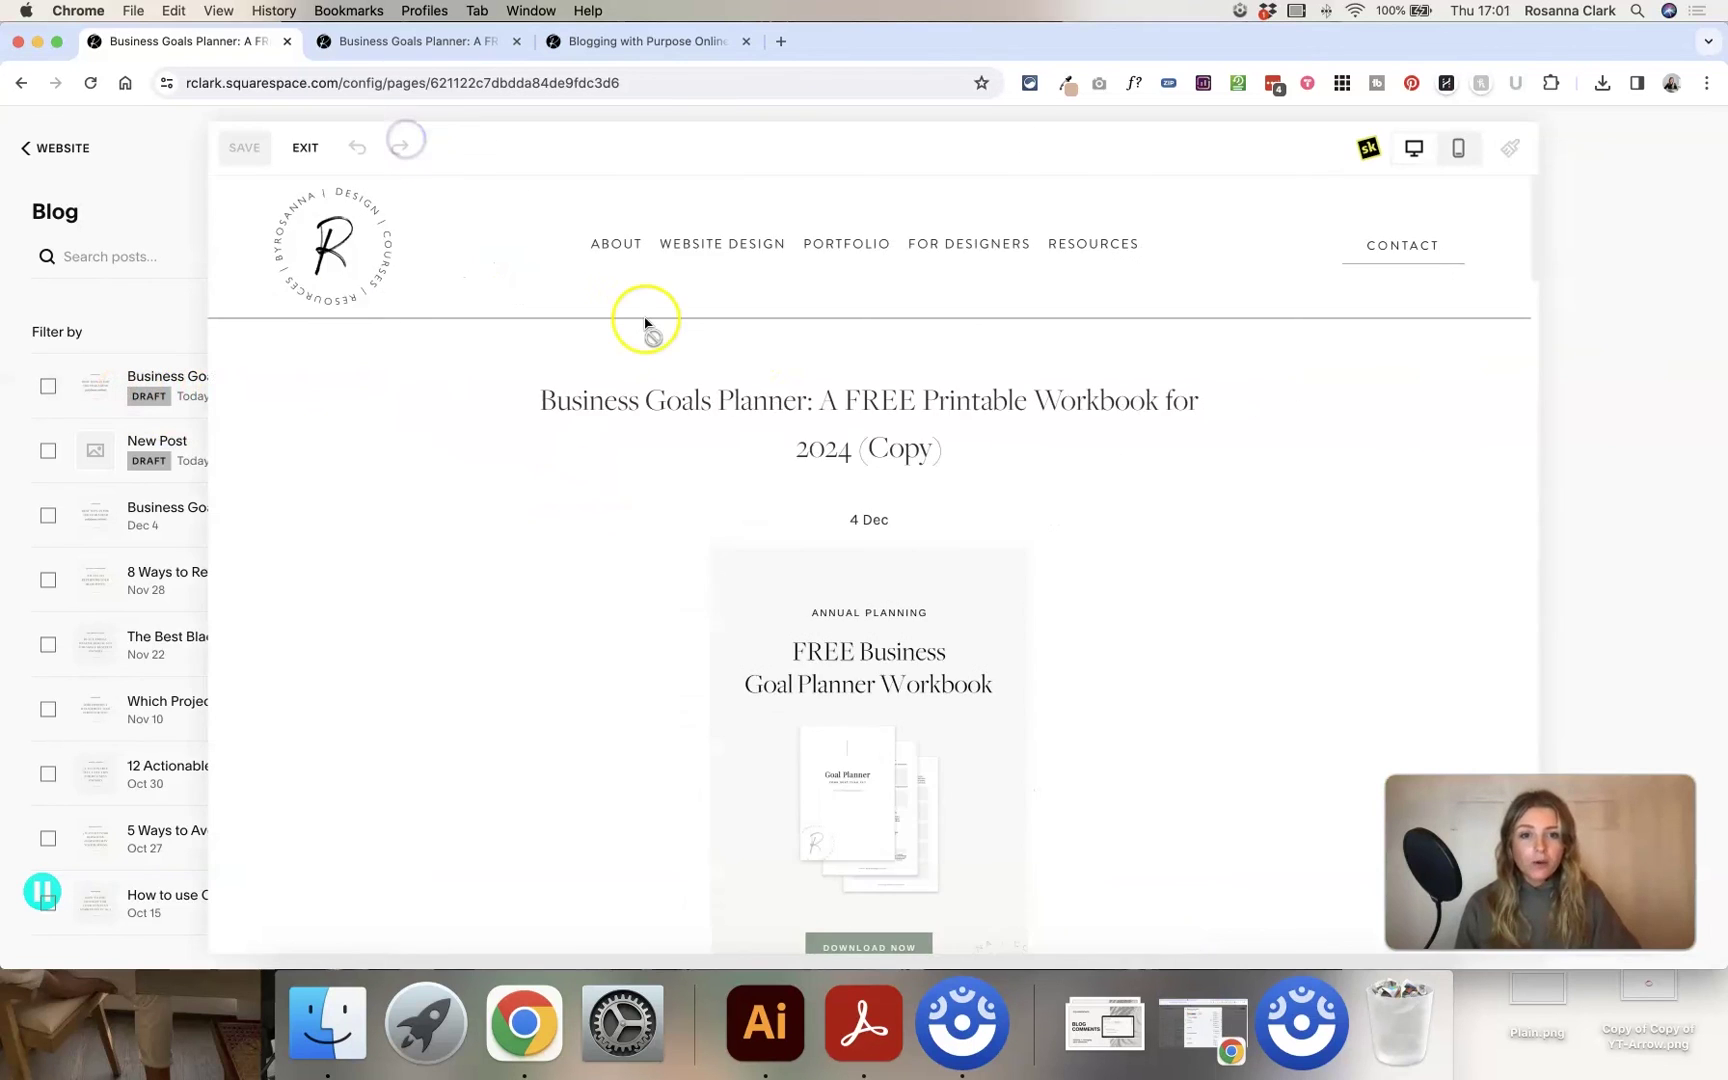
pyautogui.moveTo(930, 448); pyautogui.dragTo(458, 374)
pyautogui.press('BackSpace')
pyautogui.write('New titl')
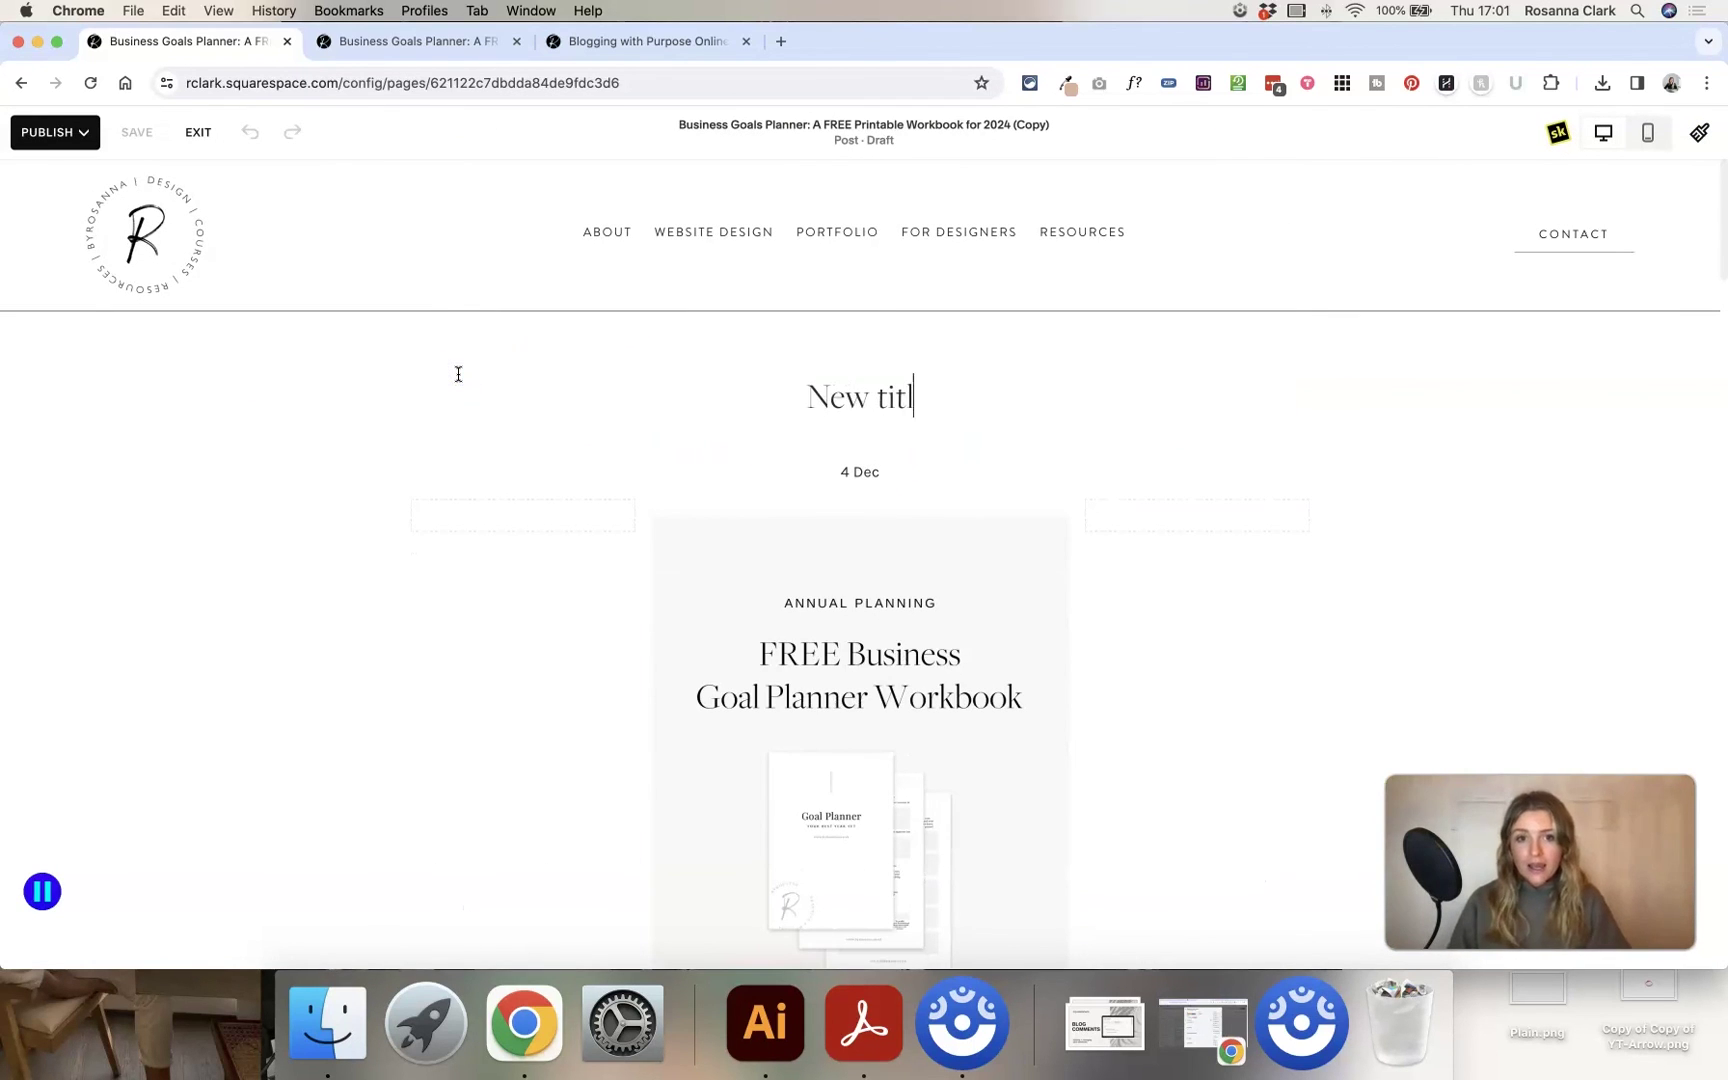
pyautogui.write('e')
pyautogui.scroll(-10, 698, 656)
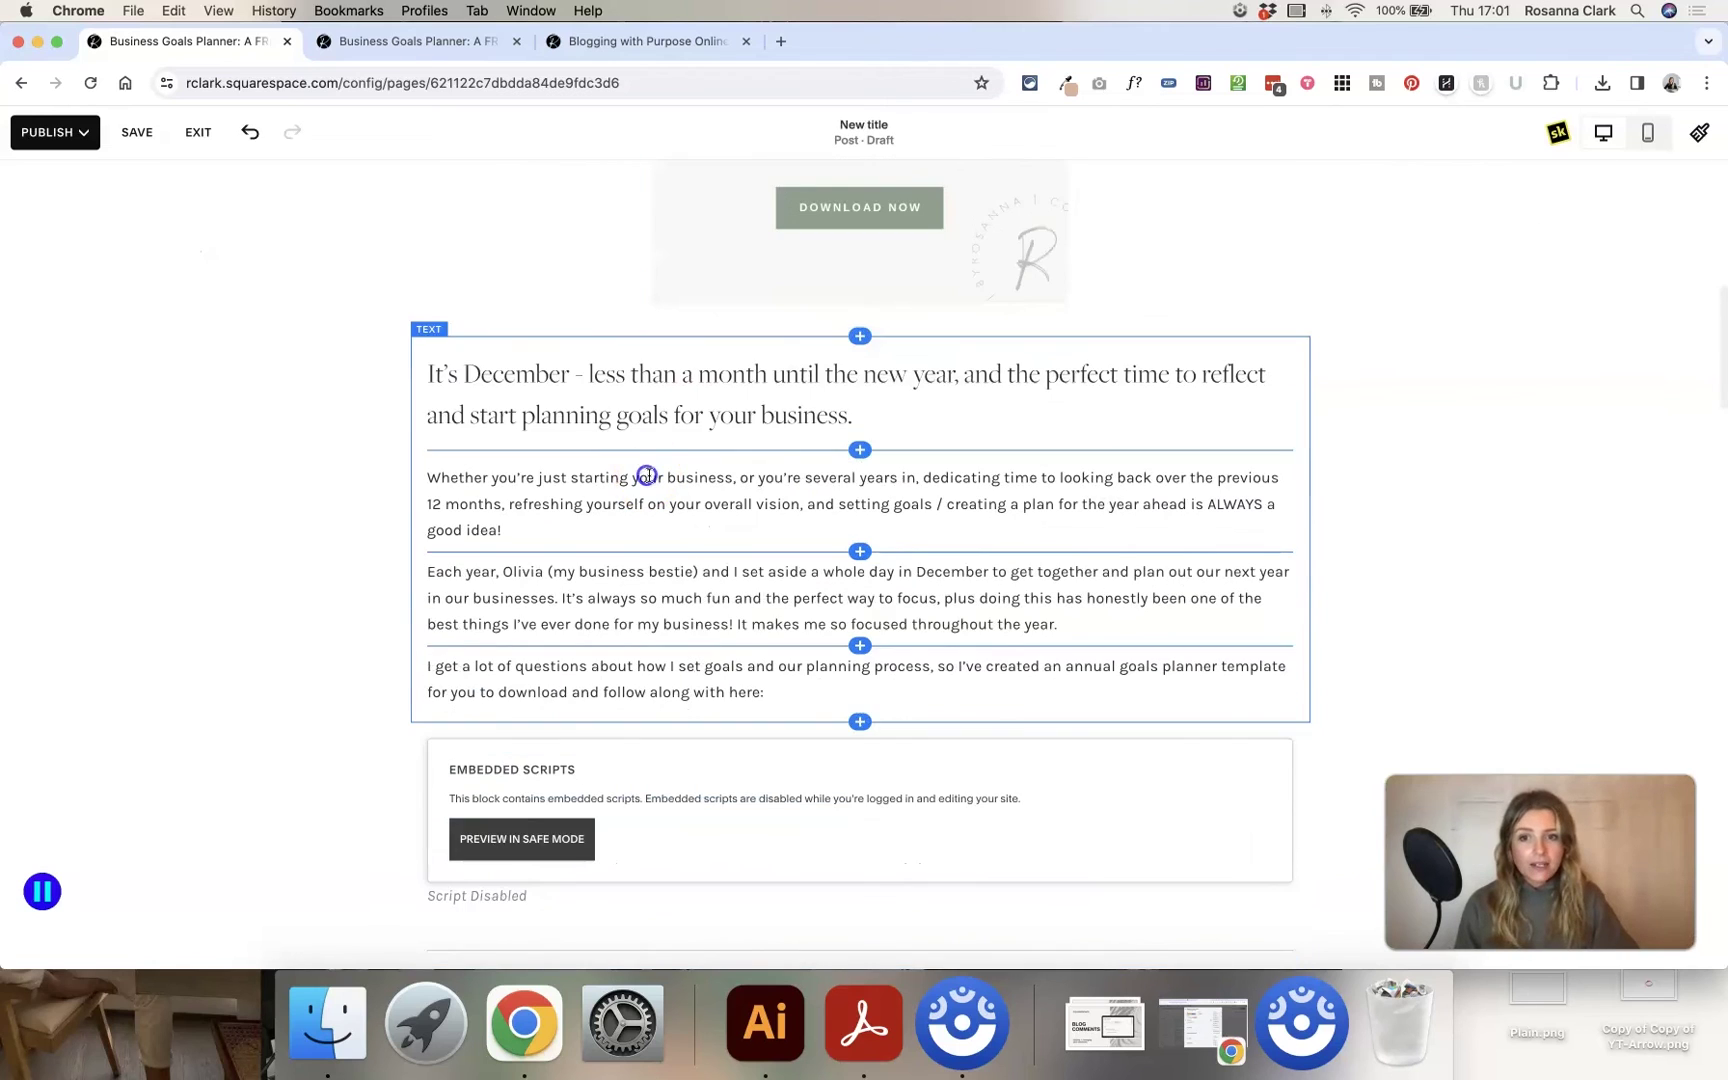
pyautogui.click(647, 476)
pyautogui.scroll(-15, 670, 477)
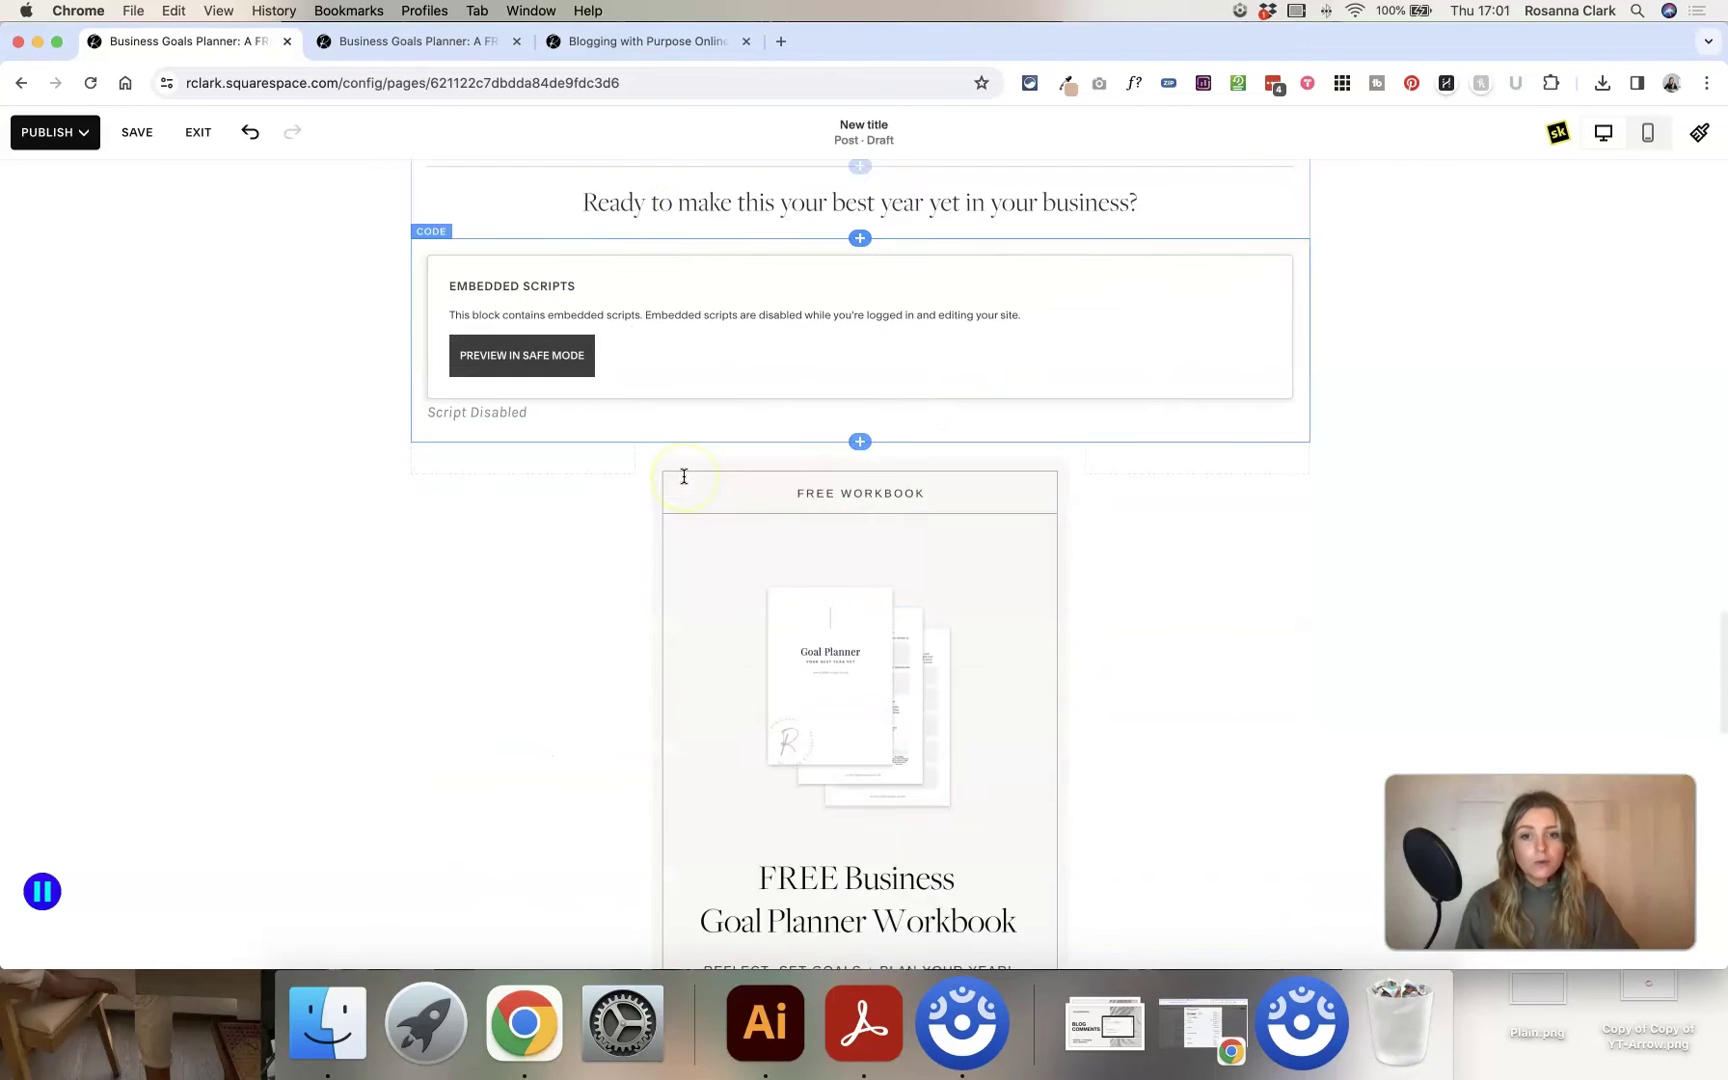
pyautogui.scroll(-10, 684, 476)
pyautogui.scroll(20, 684, 476)
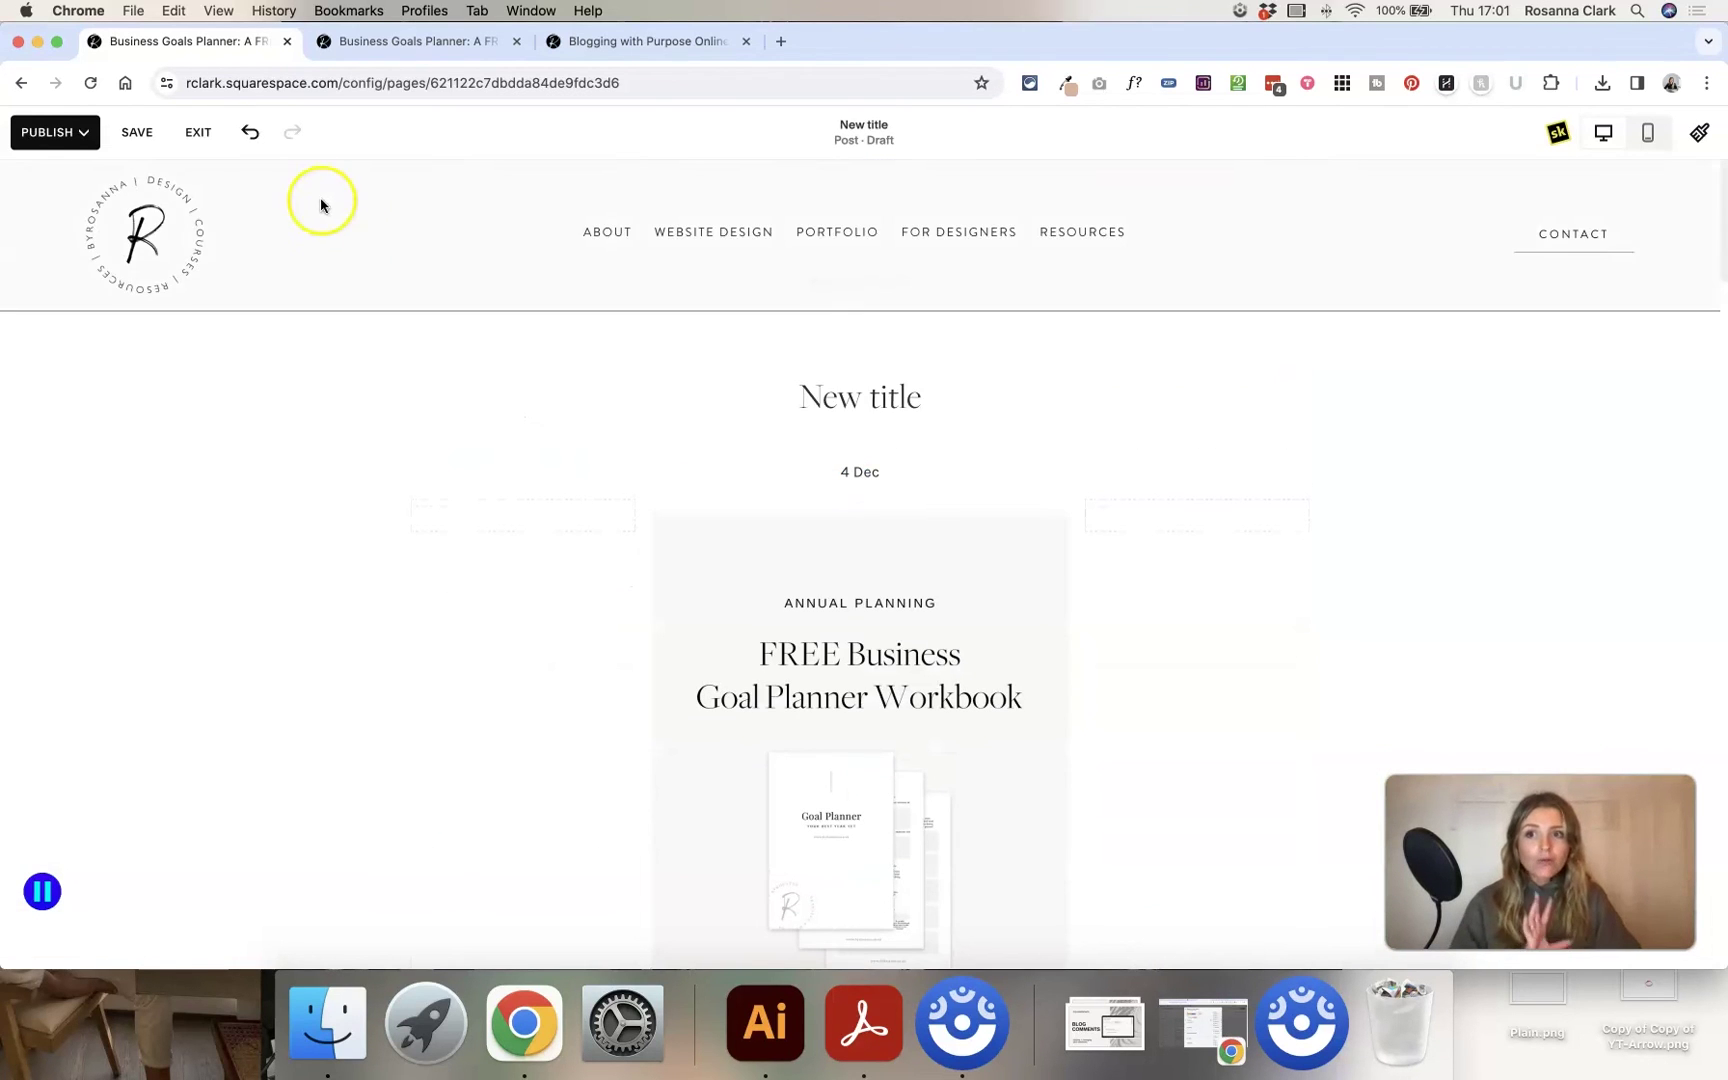
# Save the retitled post and exit the page editor
pyautogui.click(55, 133)
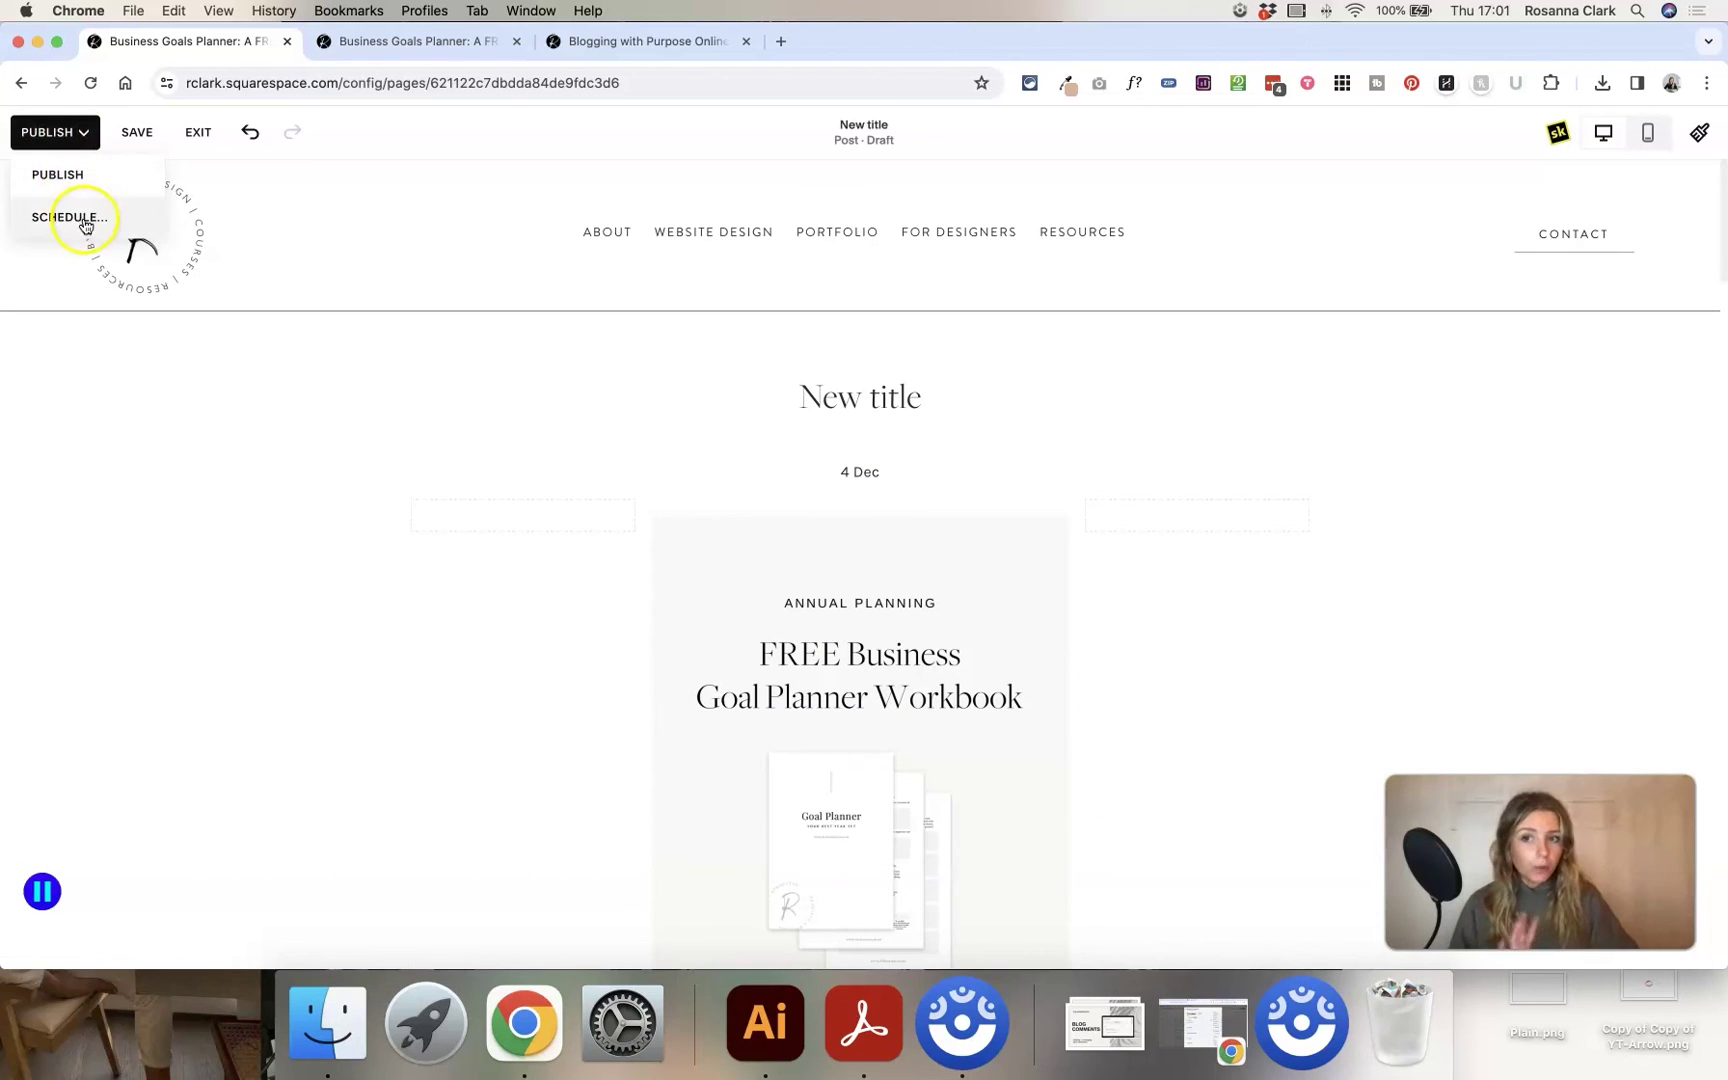
pyautogui.click(132, 140)
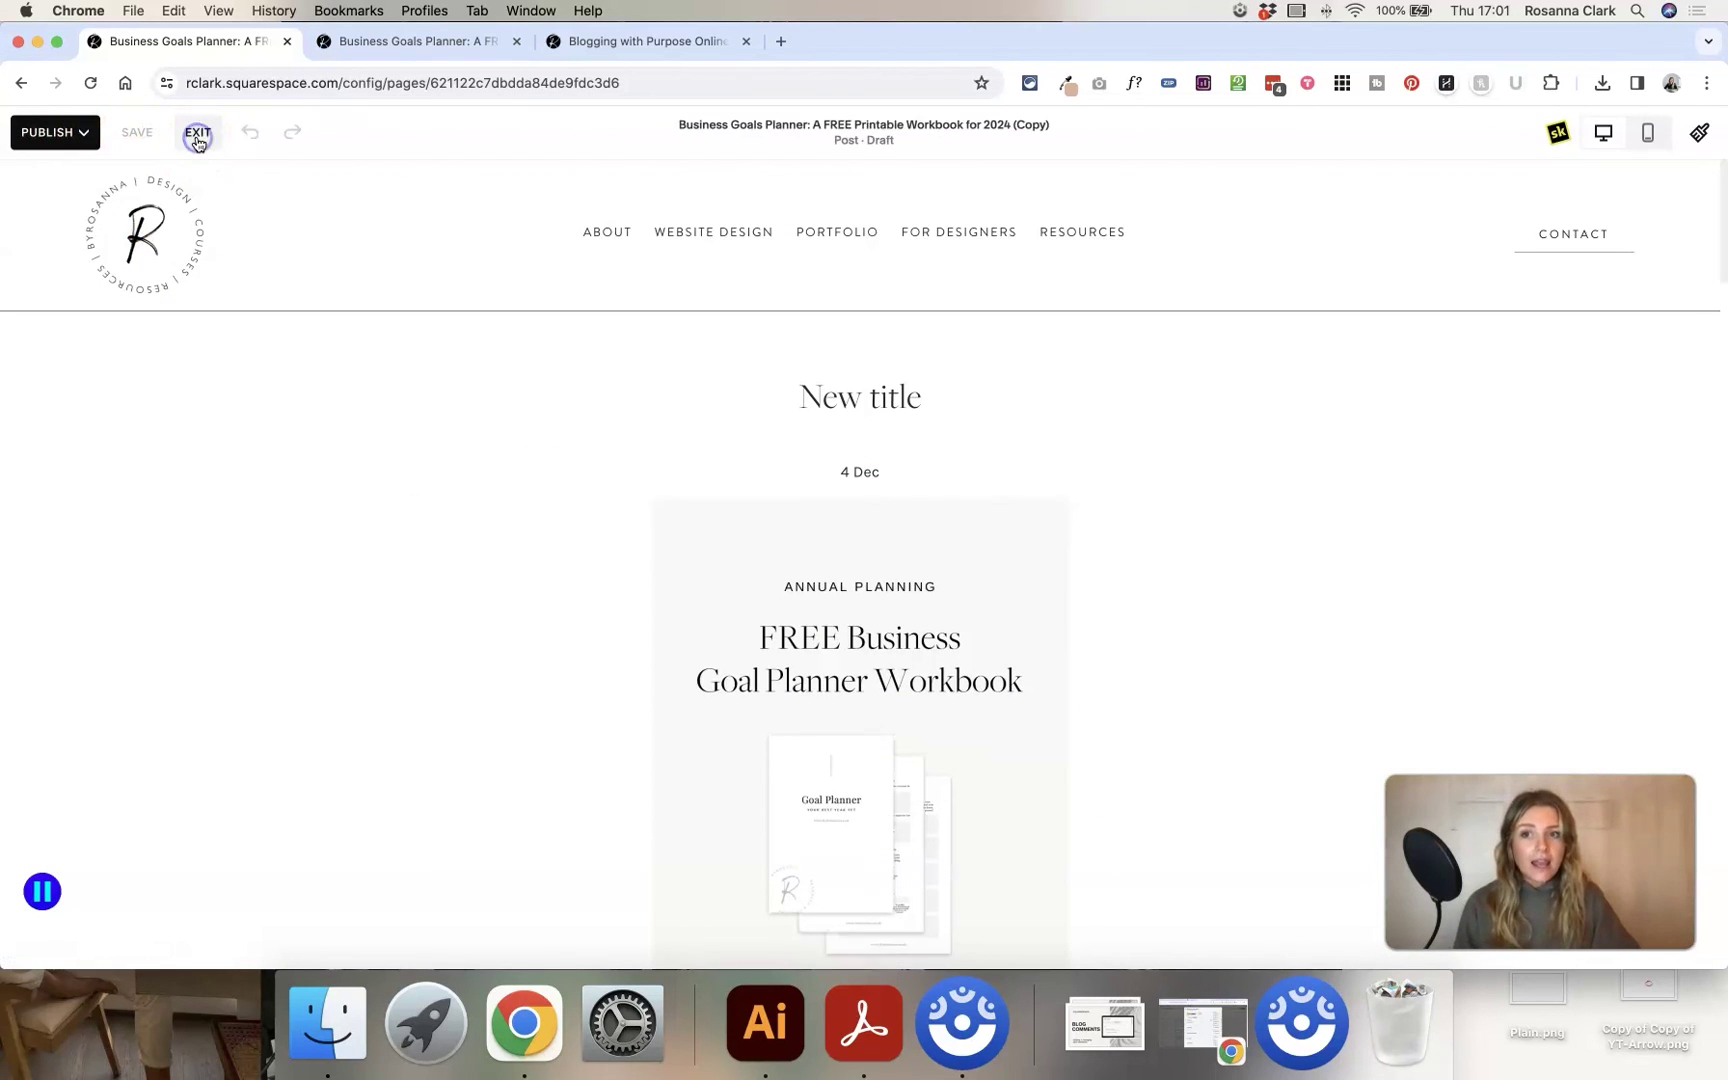
pyautogui.click(198, 138)
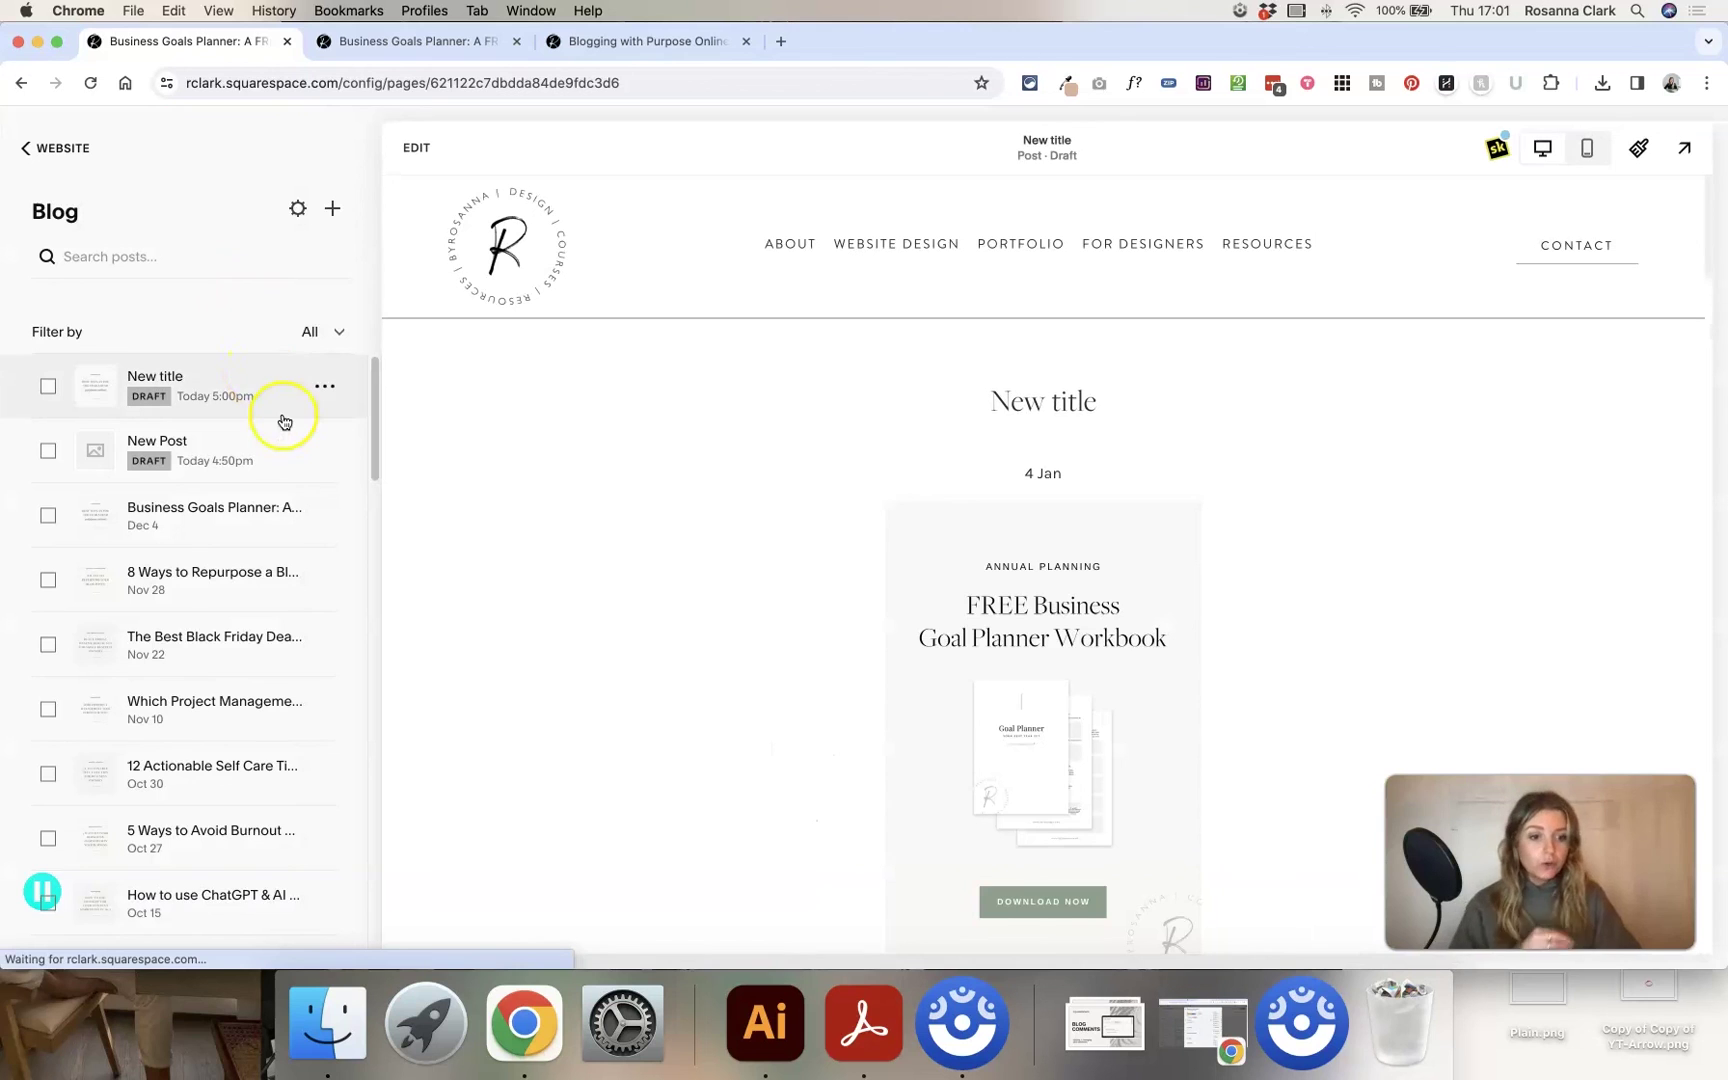
# Remove the New title post's featured image, then check the live blog listing
pyautogui.click(330, 388)
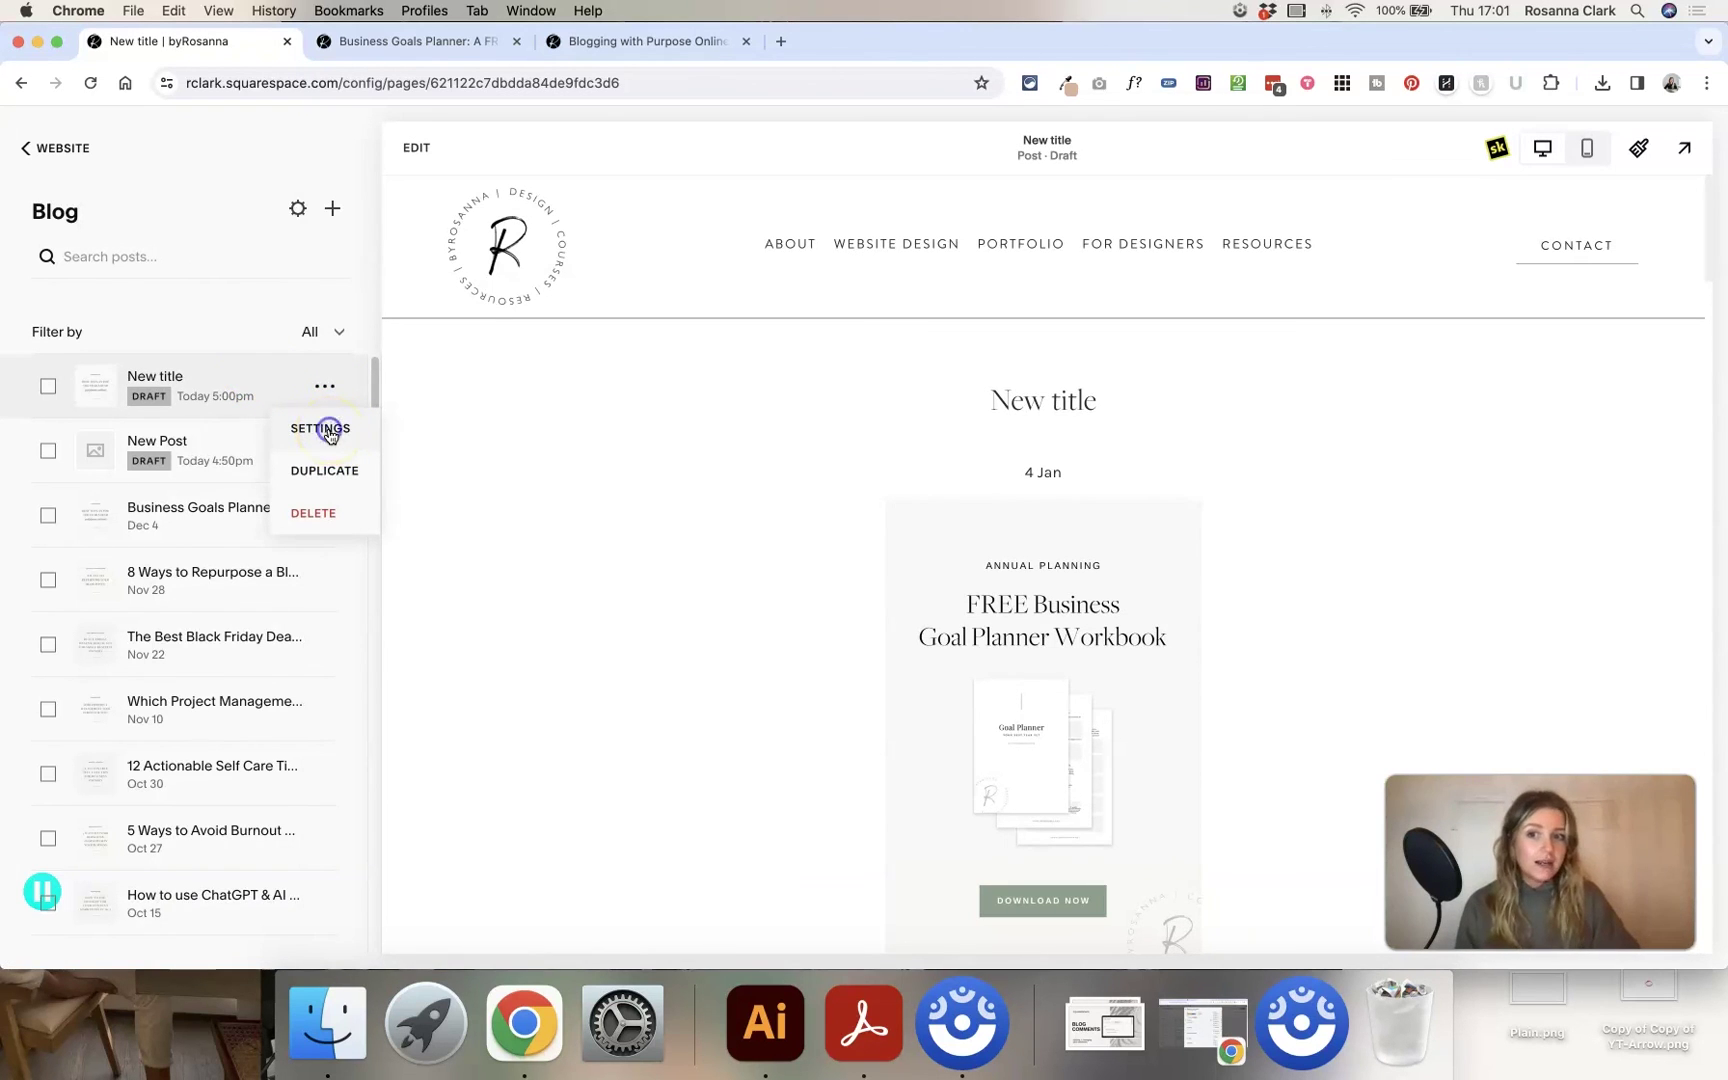
pyautogui.click(330, 433)
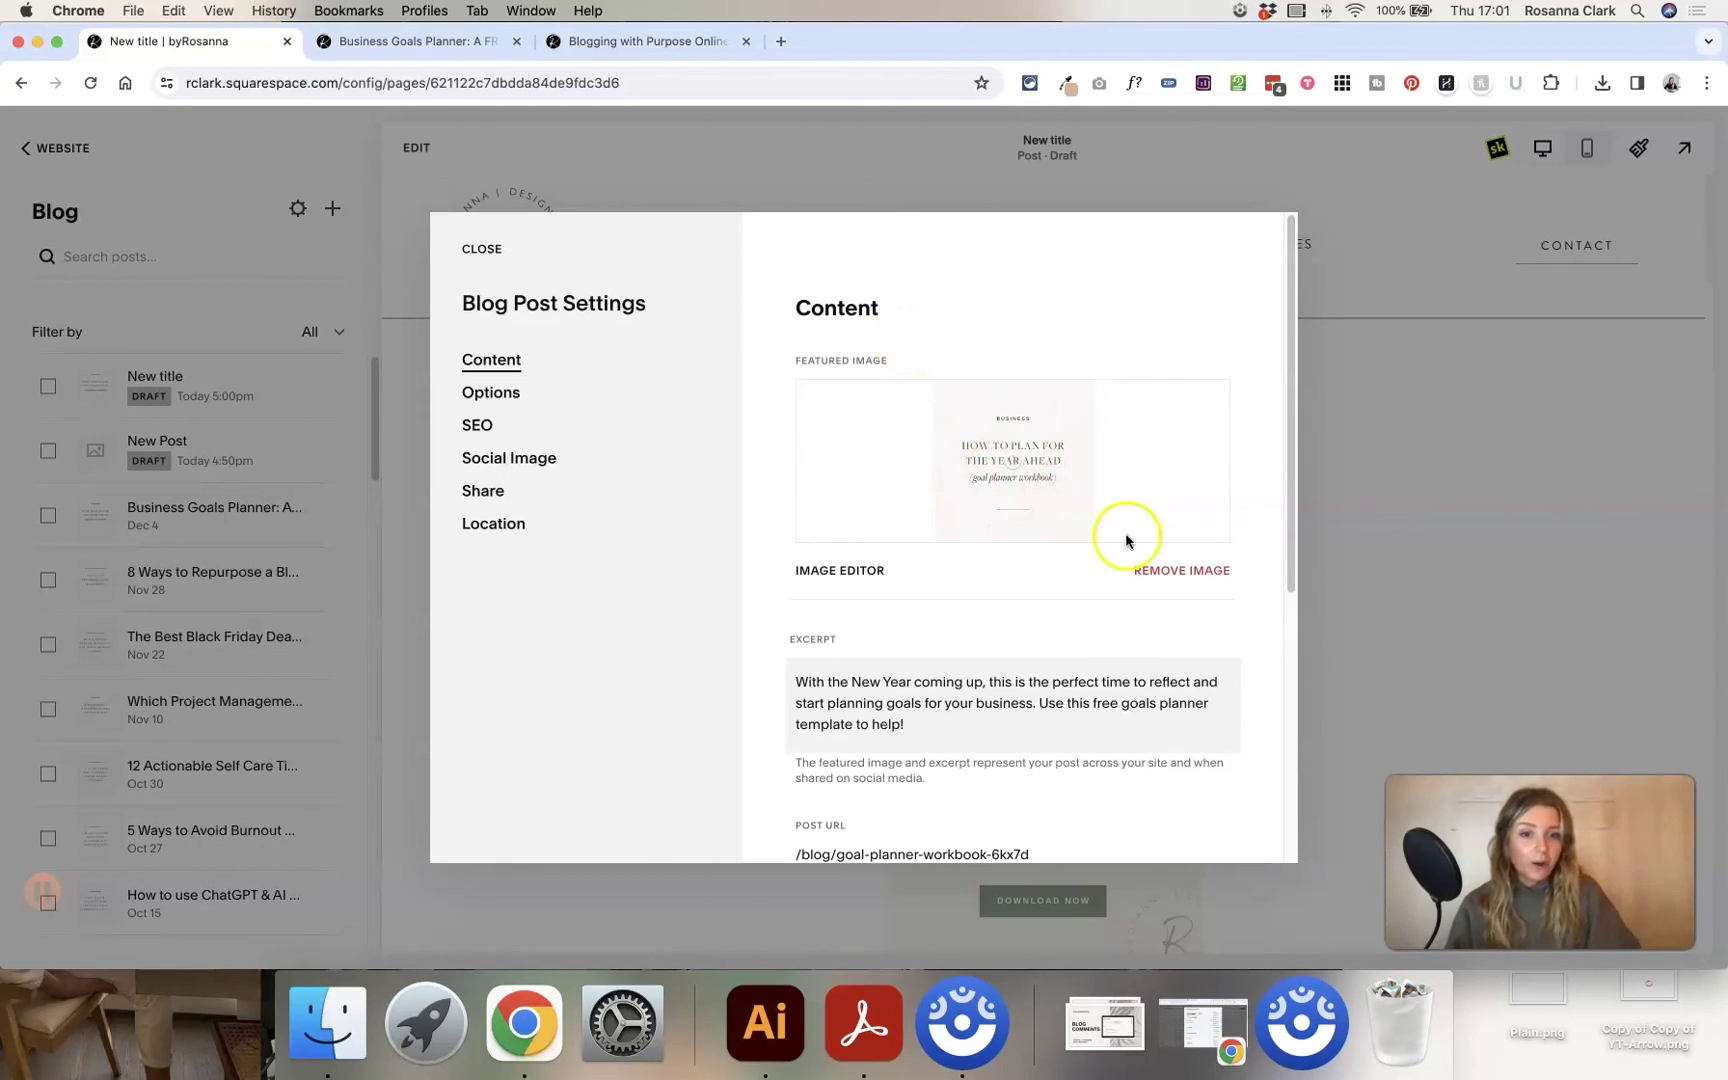
pyautogui.click(1195, 584)
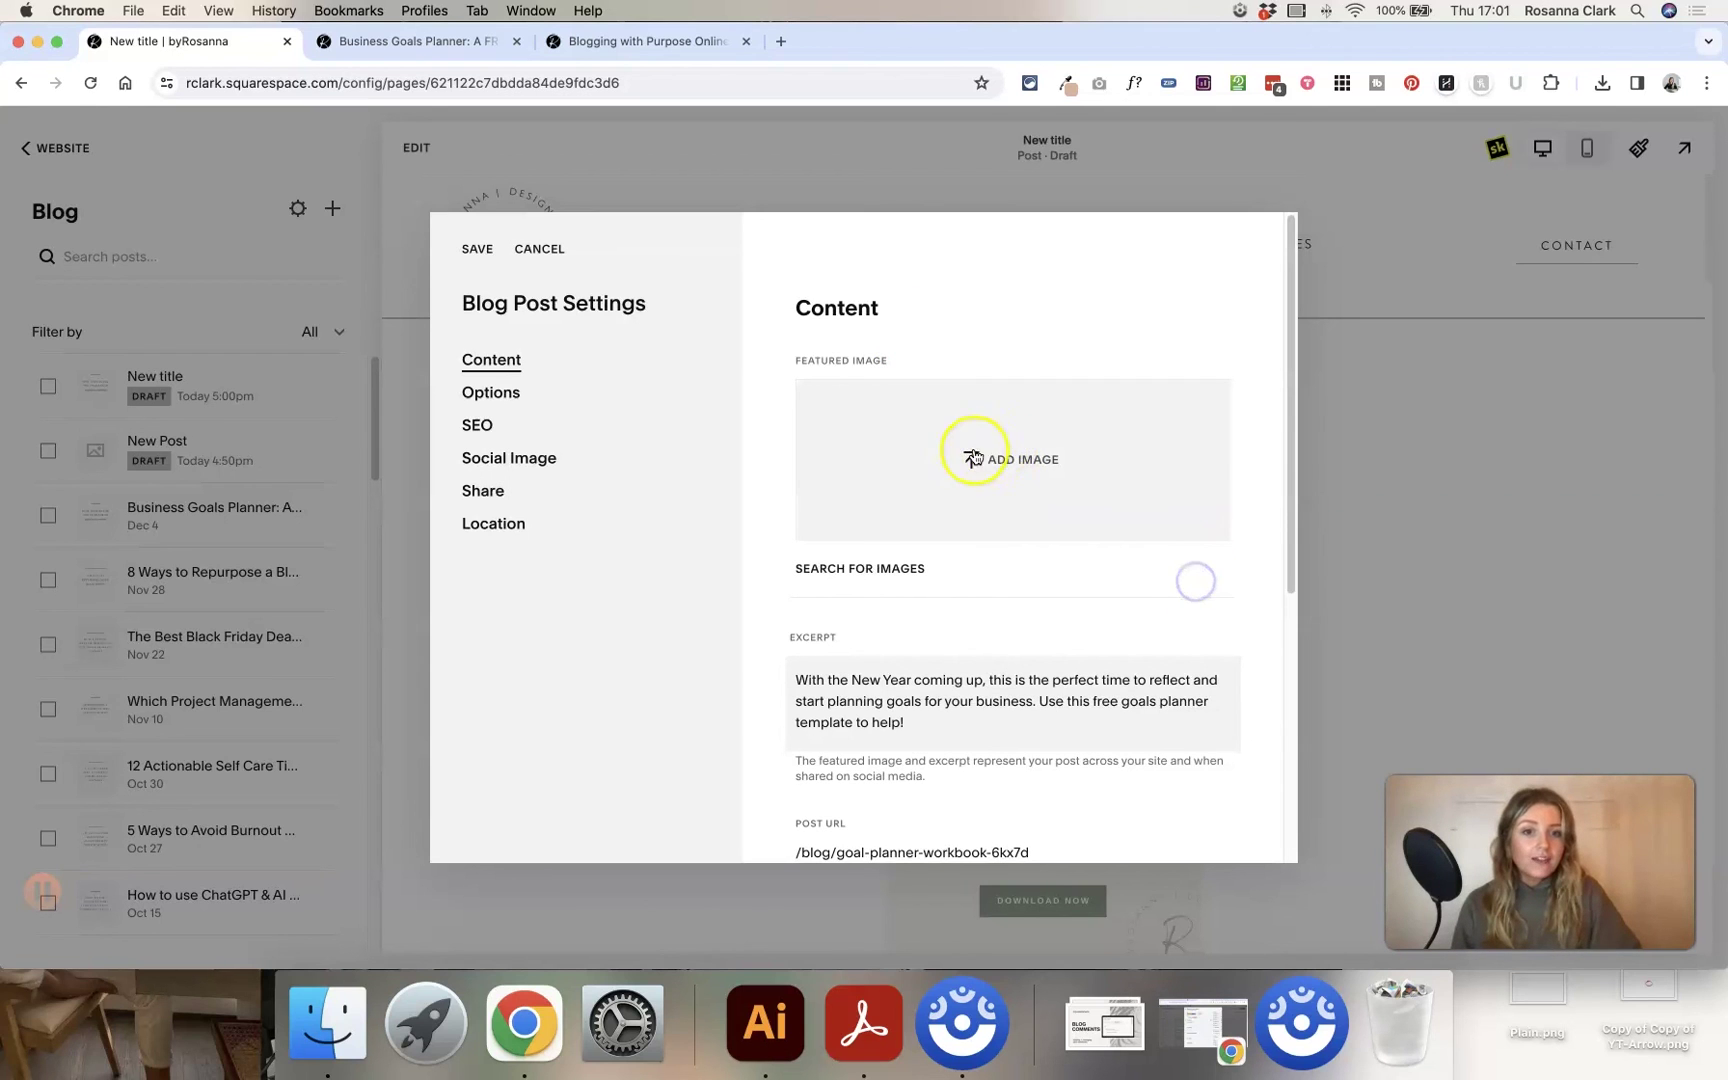
pyautogui.click(420, 40)
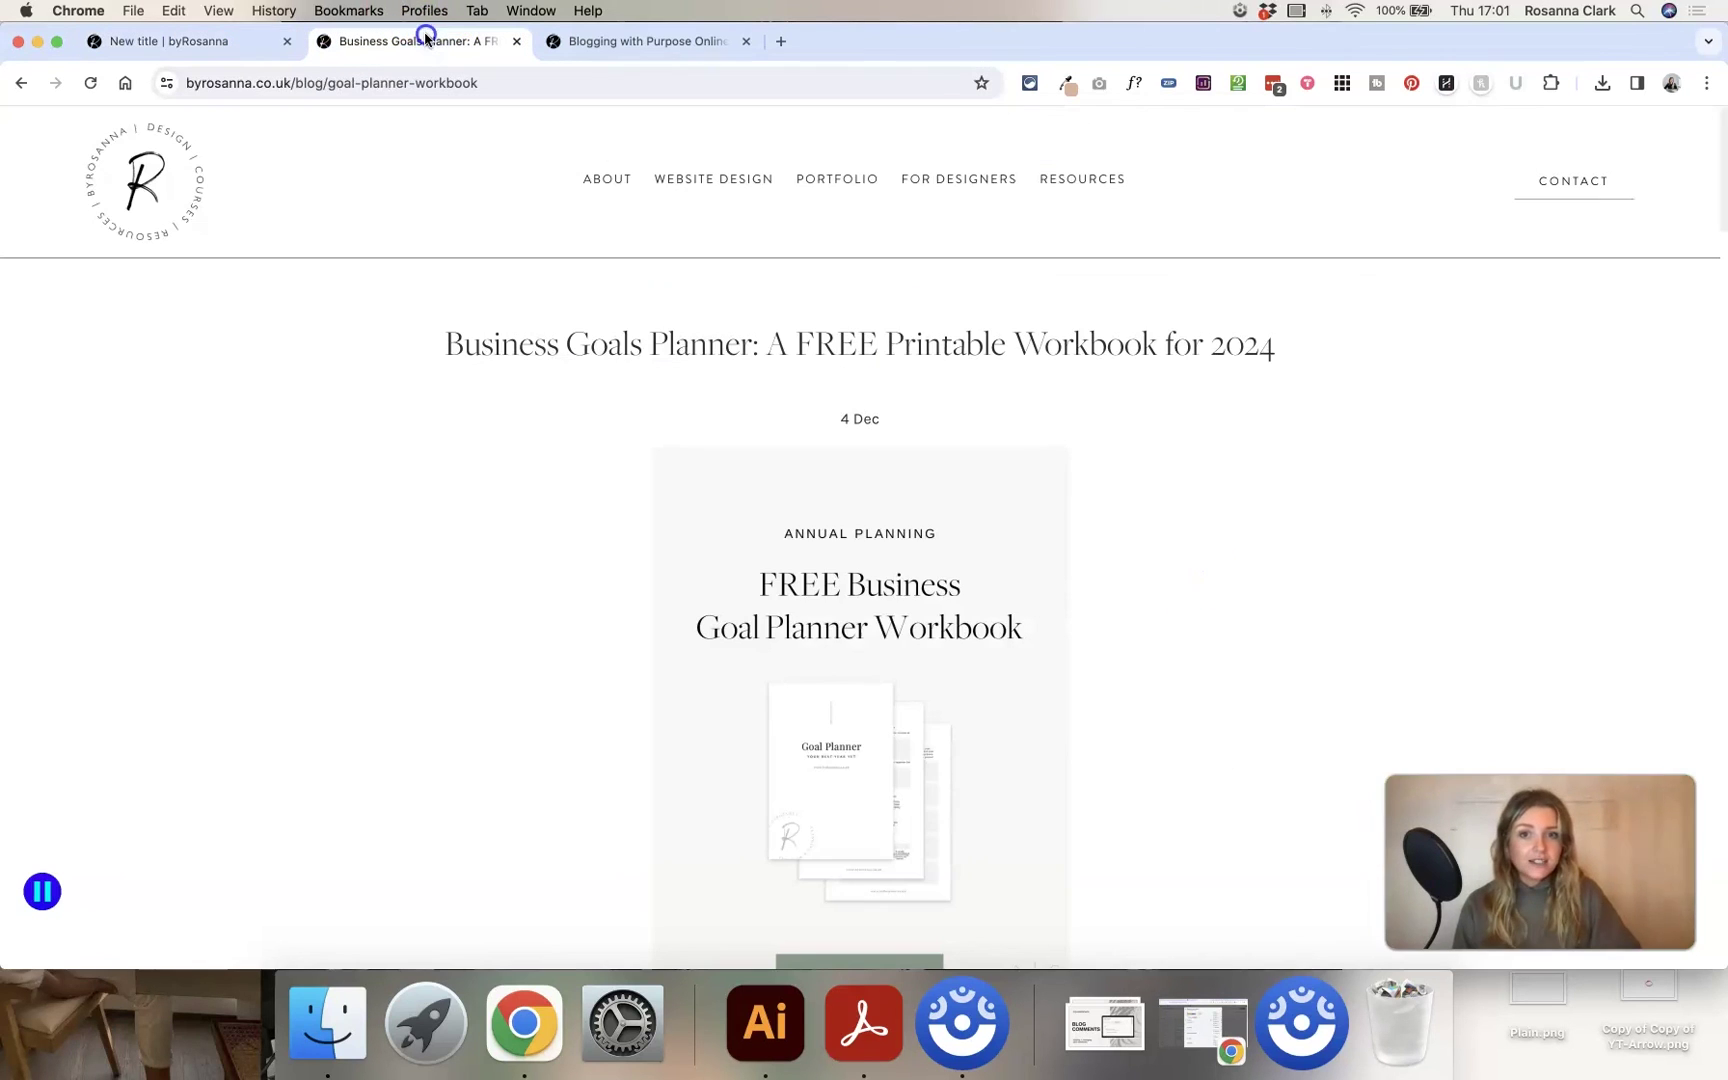
pyautogui.click(23, 82)
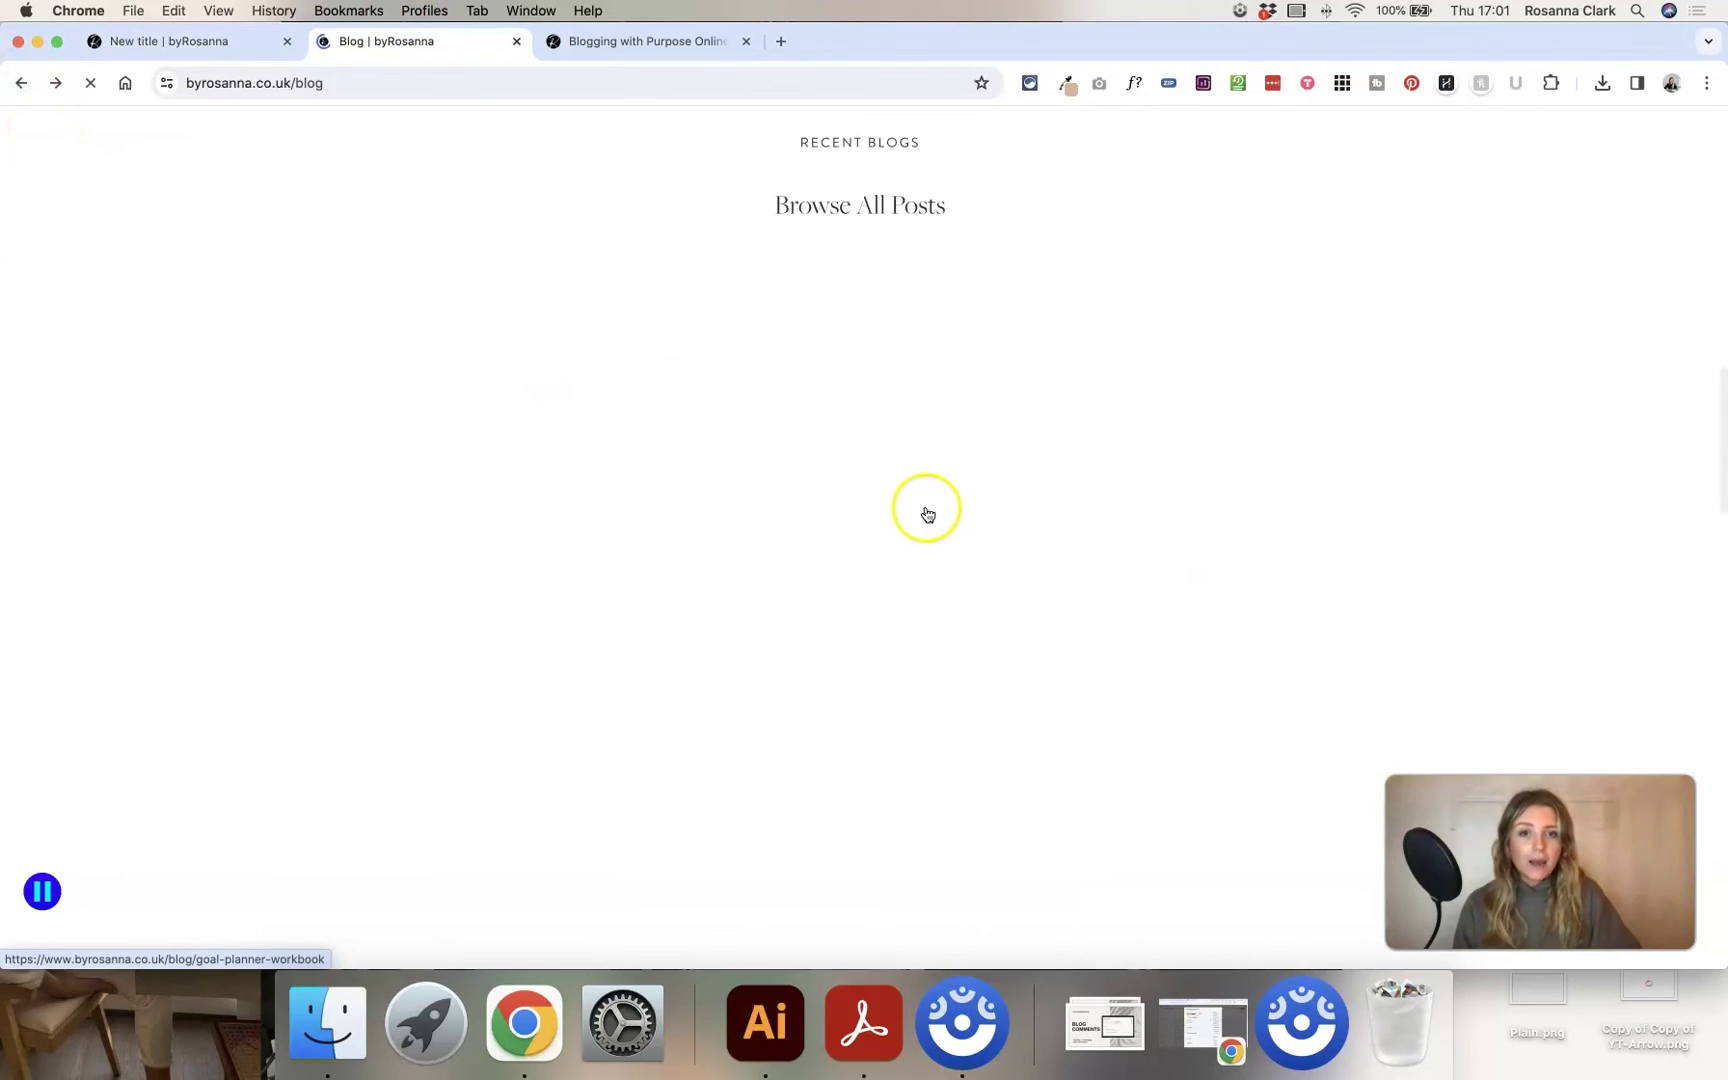
# Delete all of the New title post's excerpt text
pyautogui.click(160, 42)
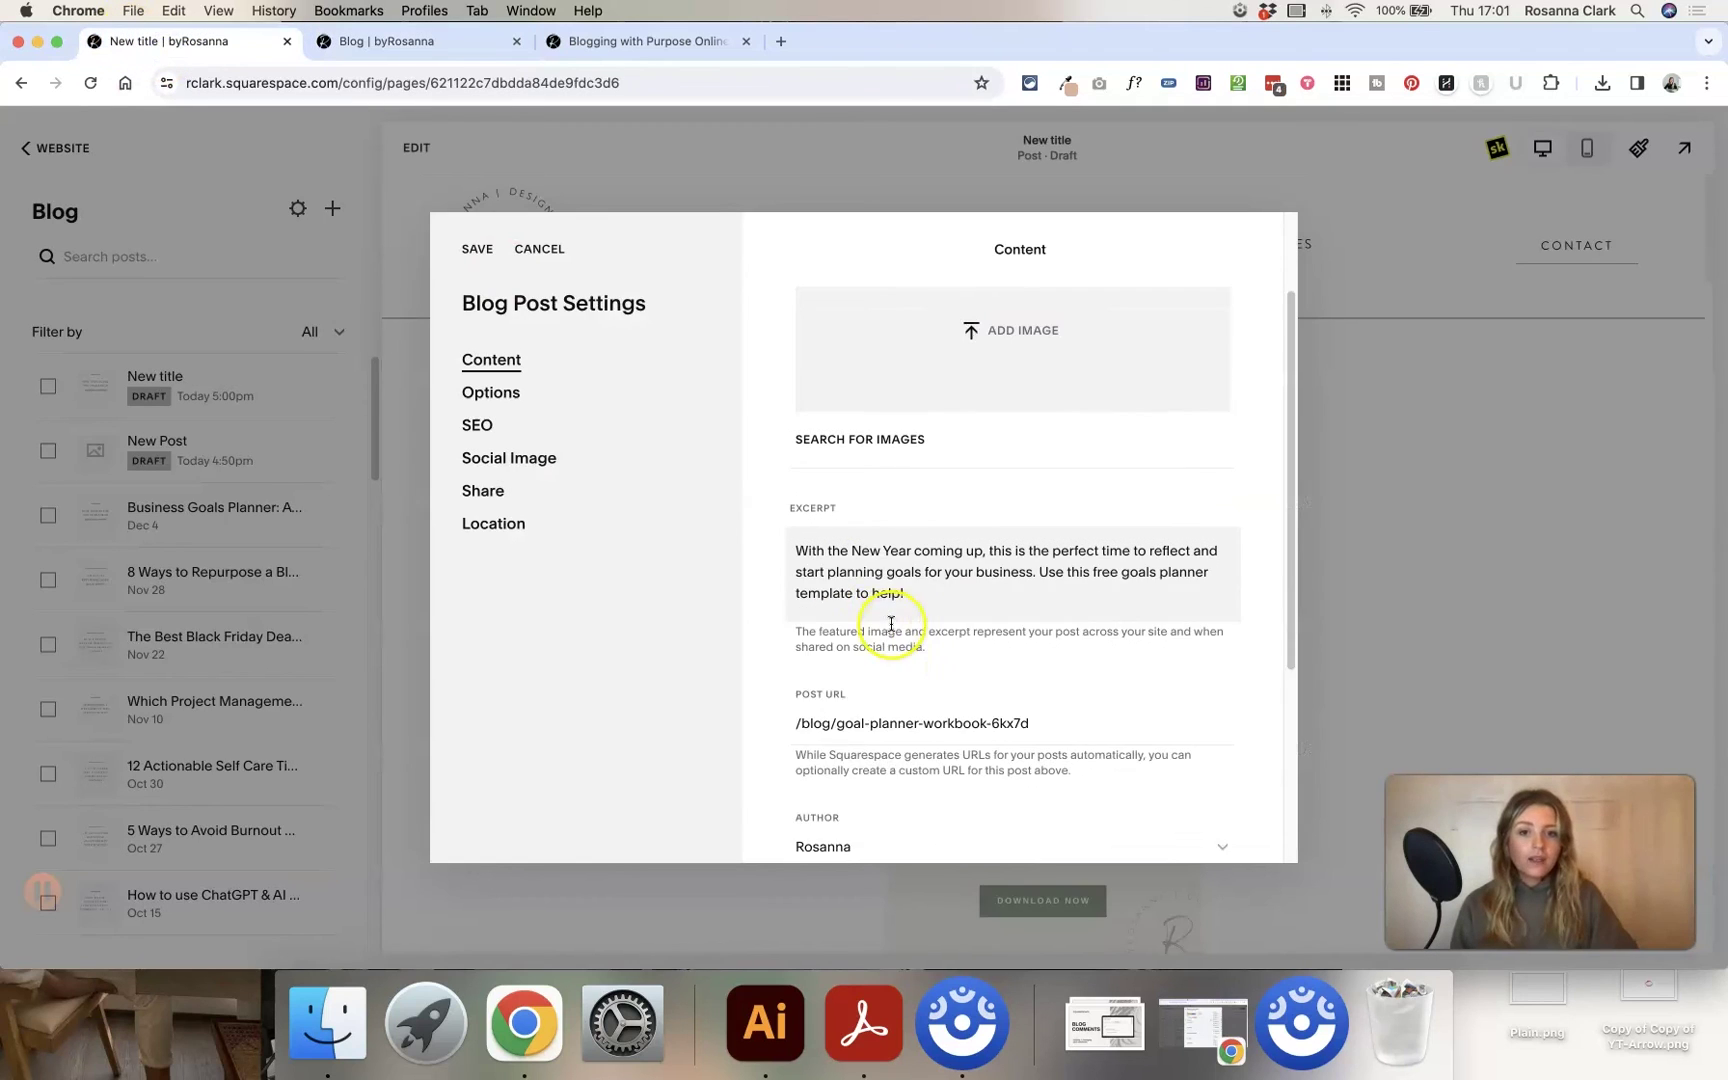
pyautogui.scroll(-1, 895, 590)
pyautogui.moveTo(930, 552); pyautogui.dragTo(791, 507)
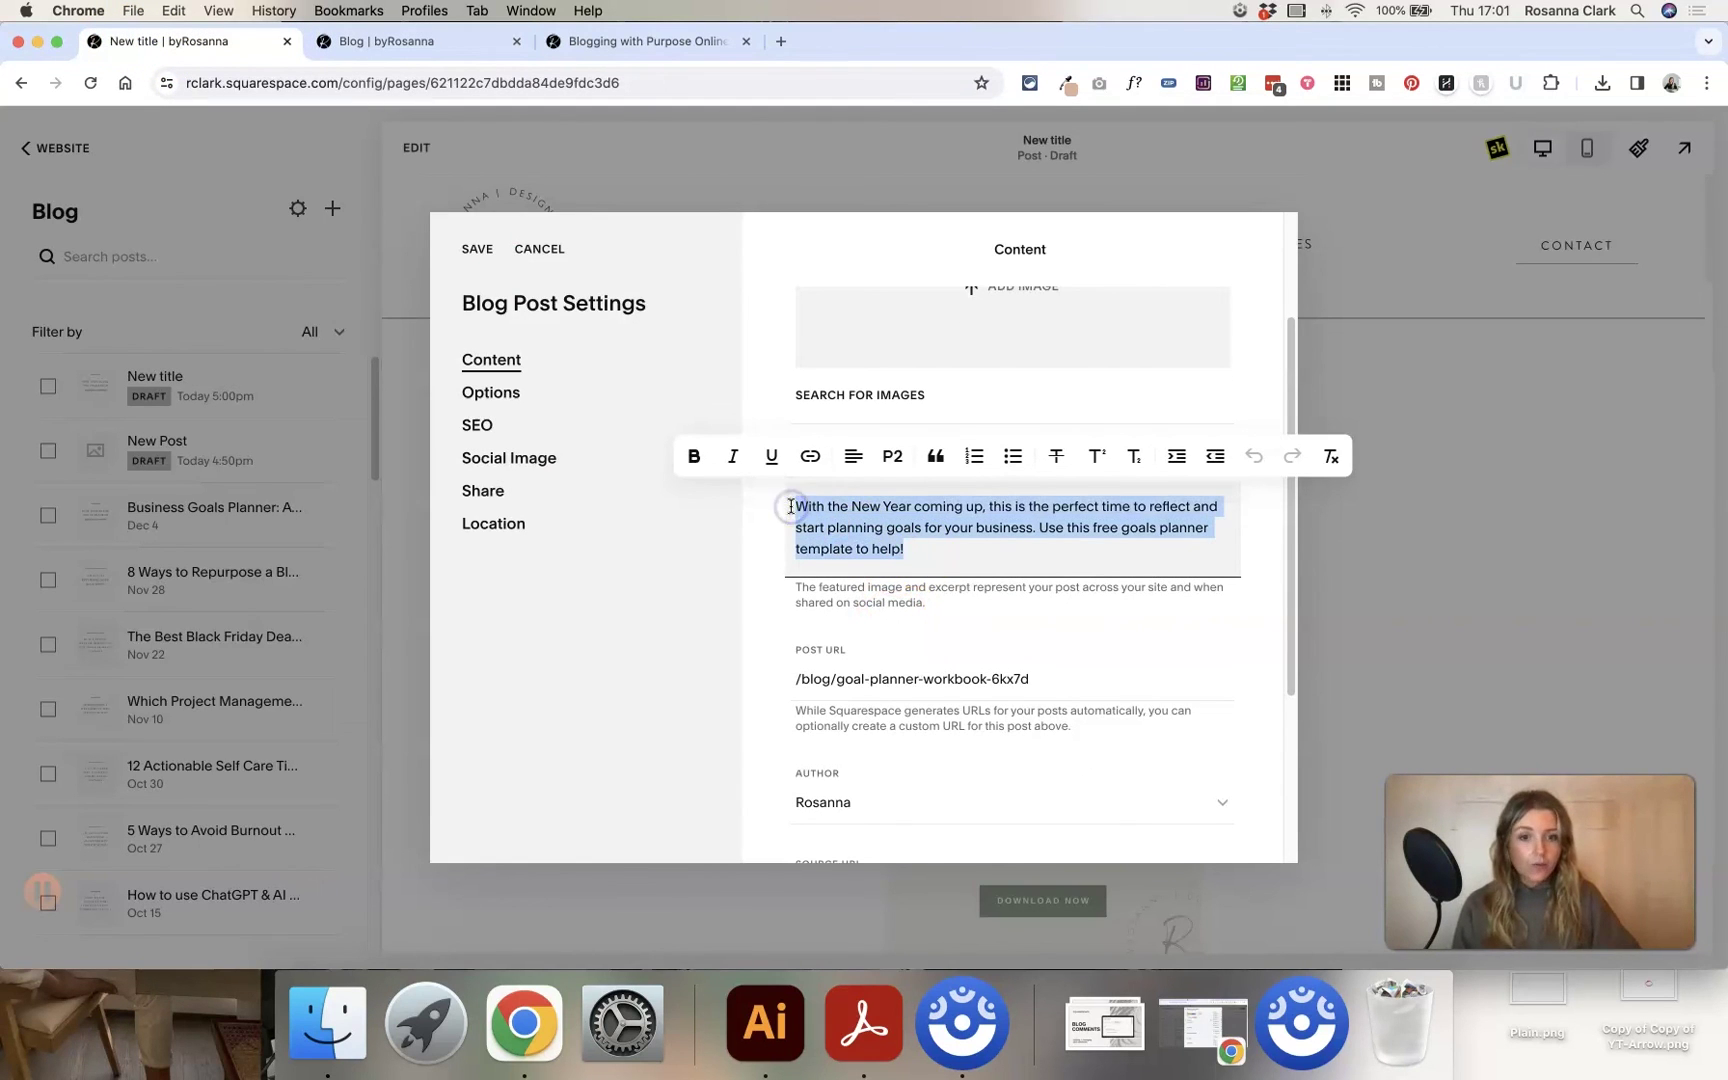
pyautogui.press('BackSpace')
# Change the post URL slug to /blog/new-title
pyautogui.click(955, 655)
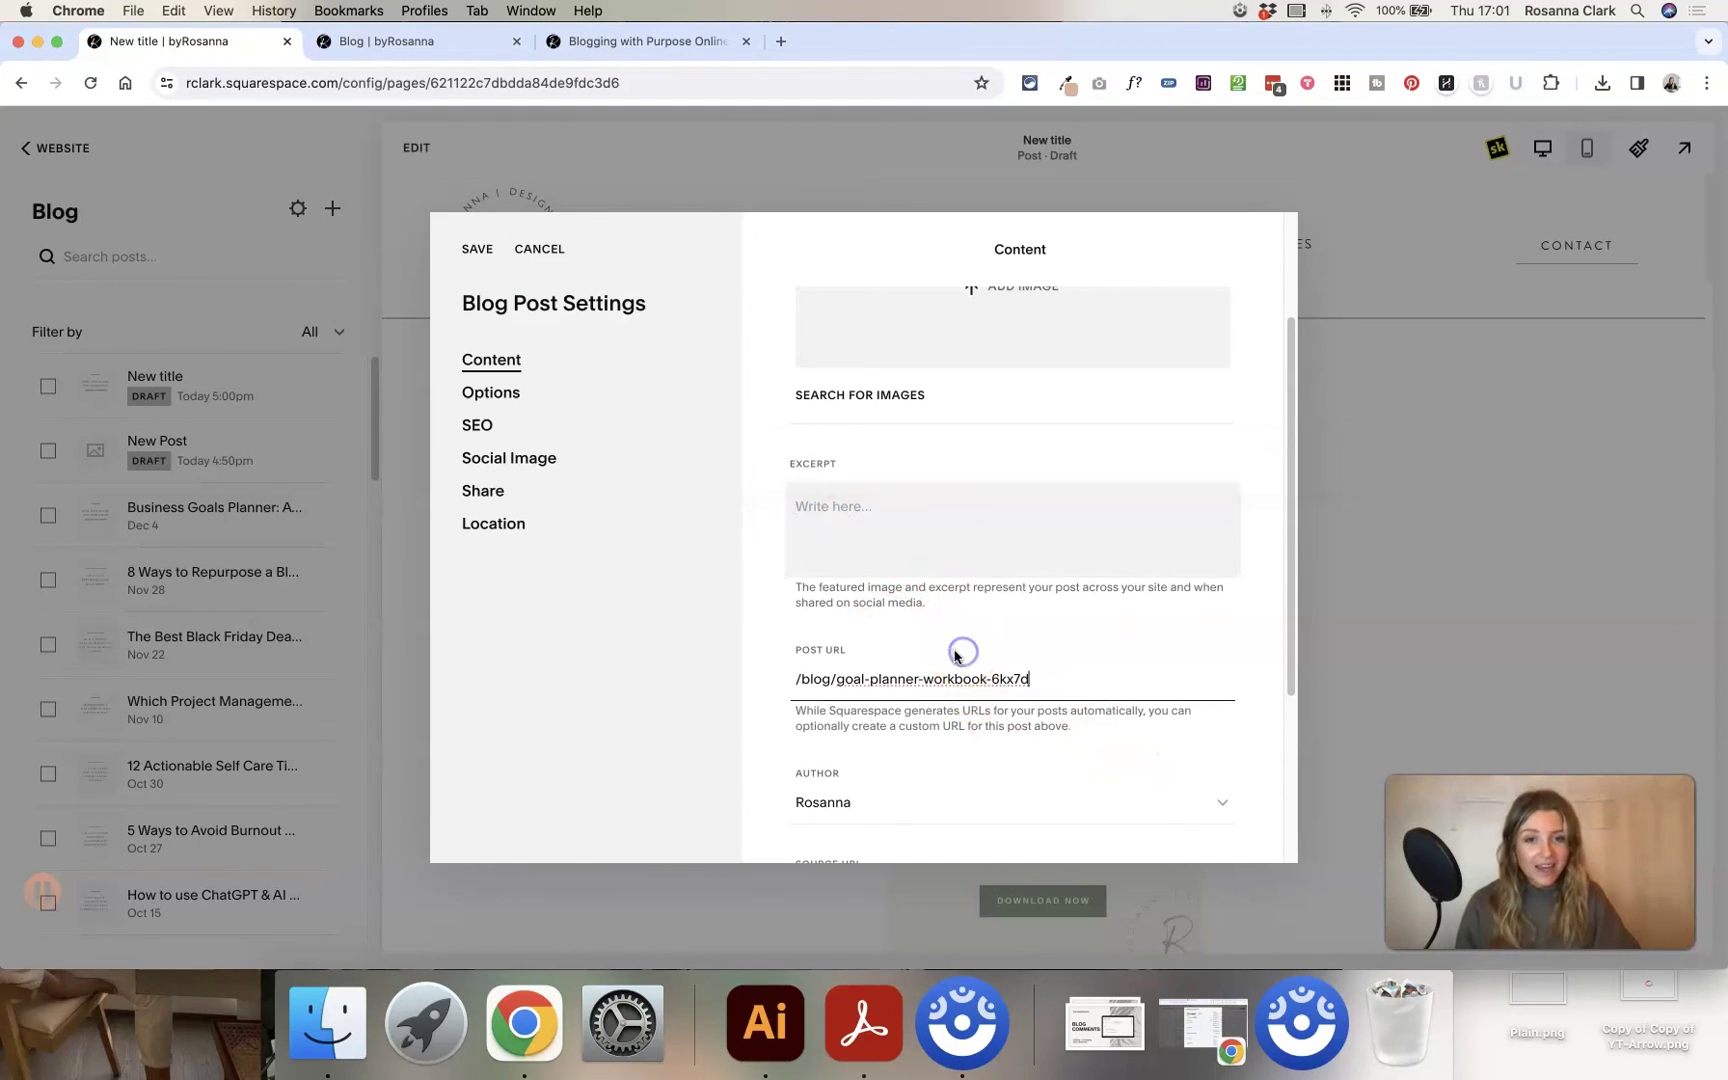
pyautogui.moveTo(836, 679); pyautogui.dragTo(1048, 679)
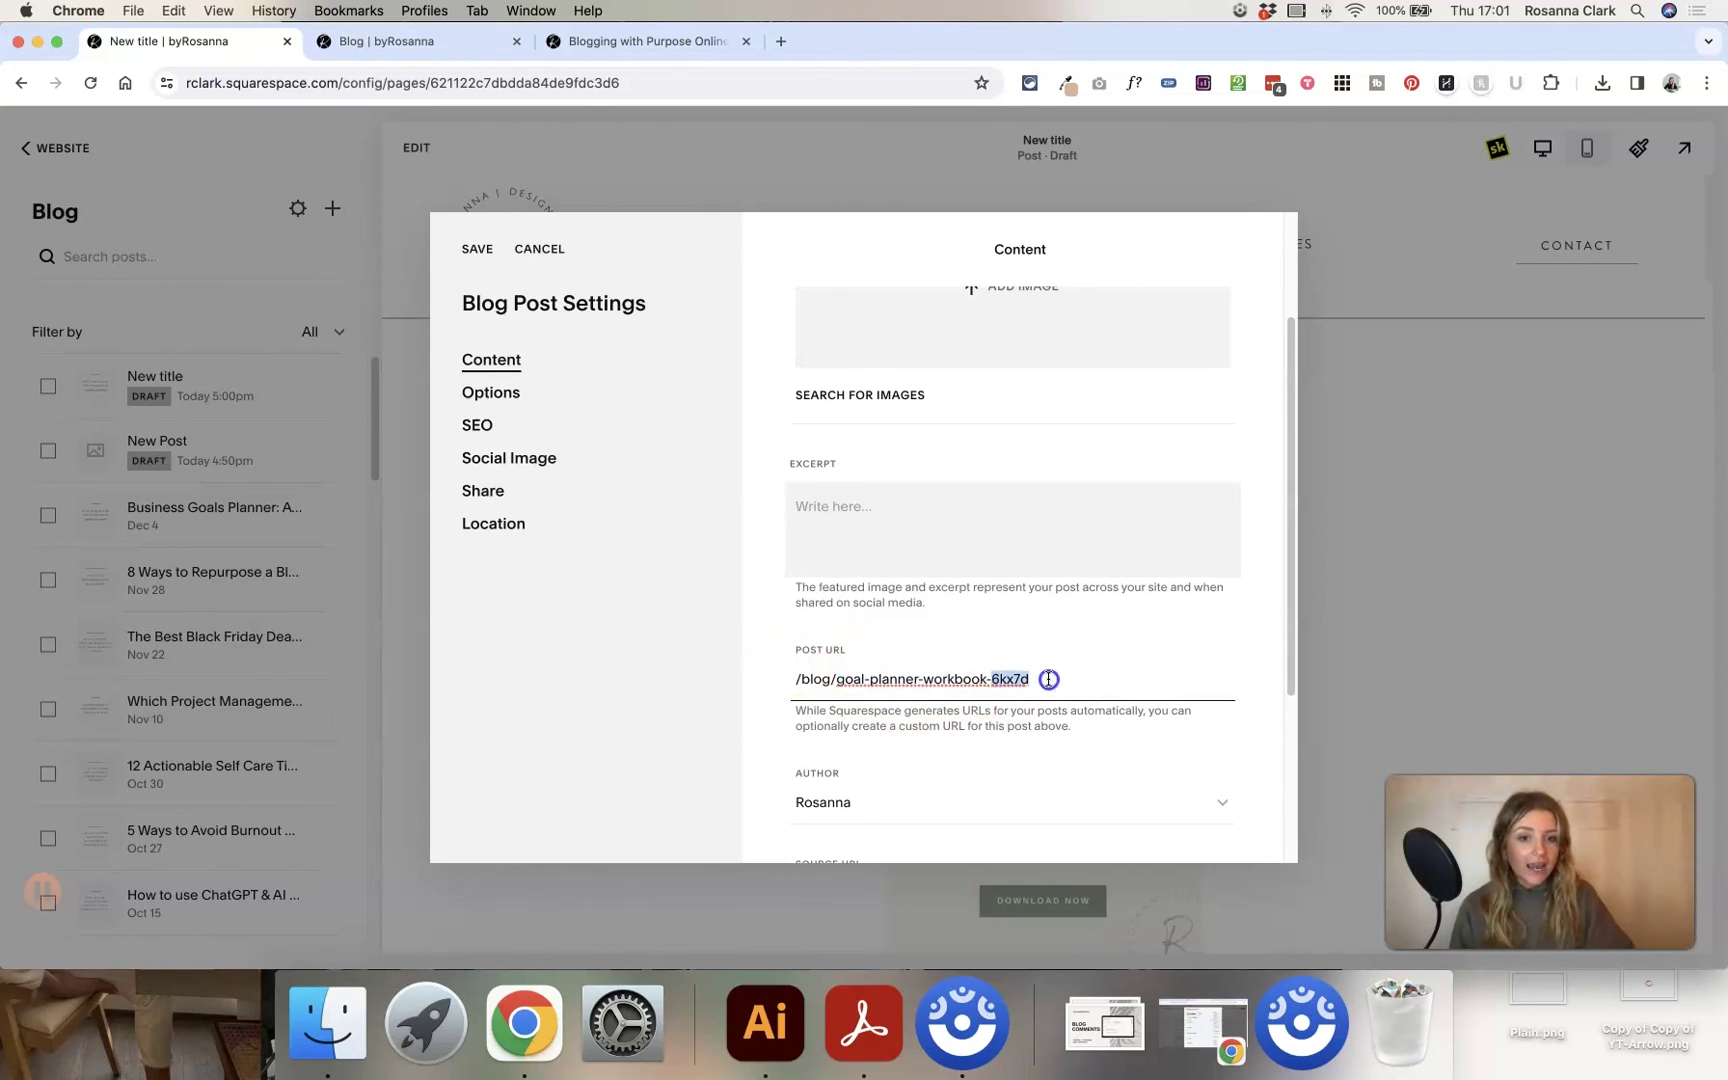
pyautogui.click(1064, 683)
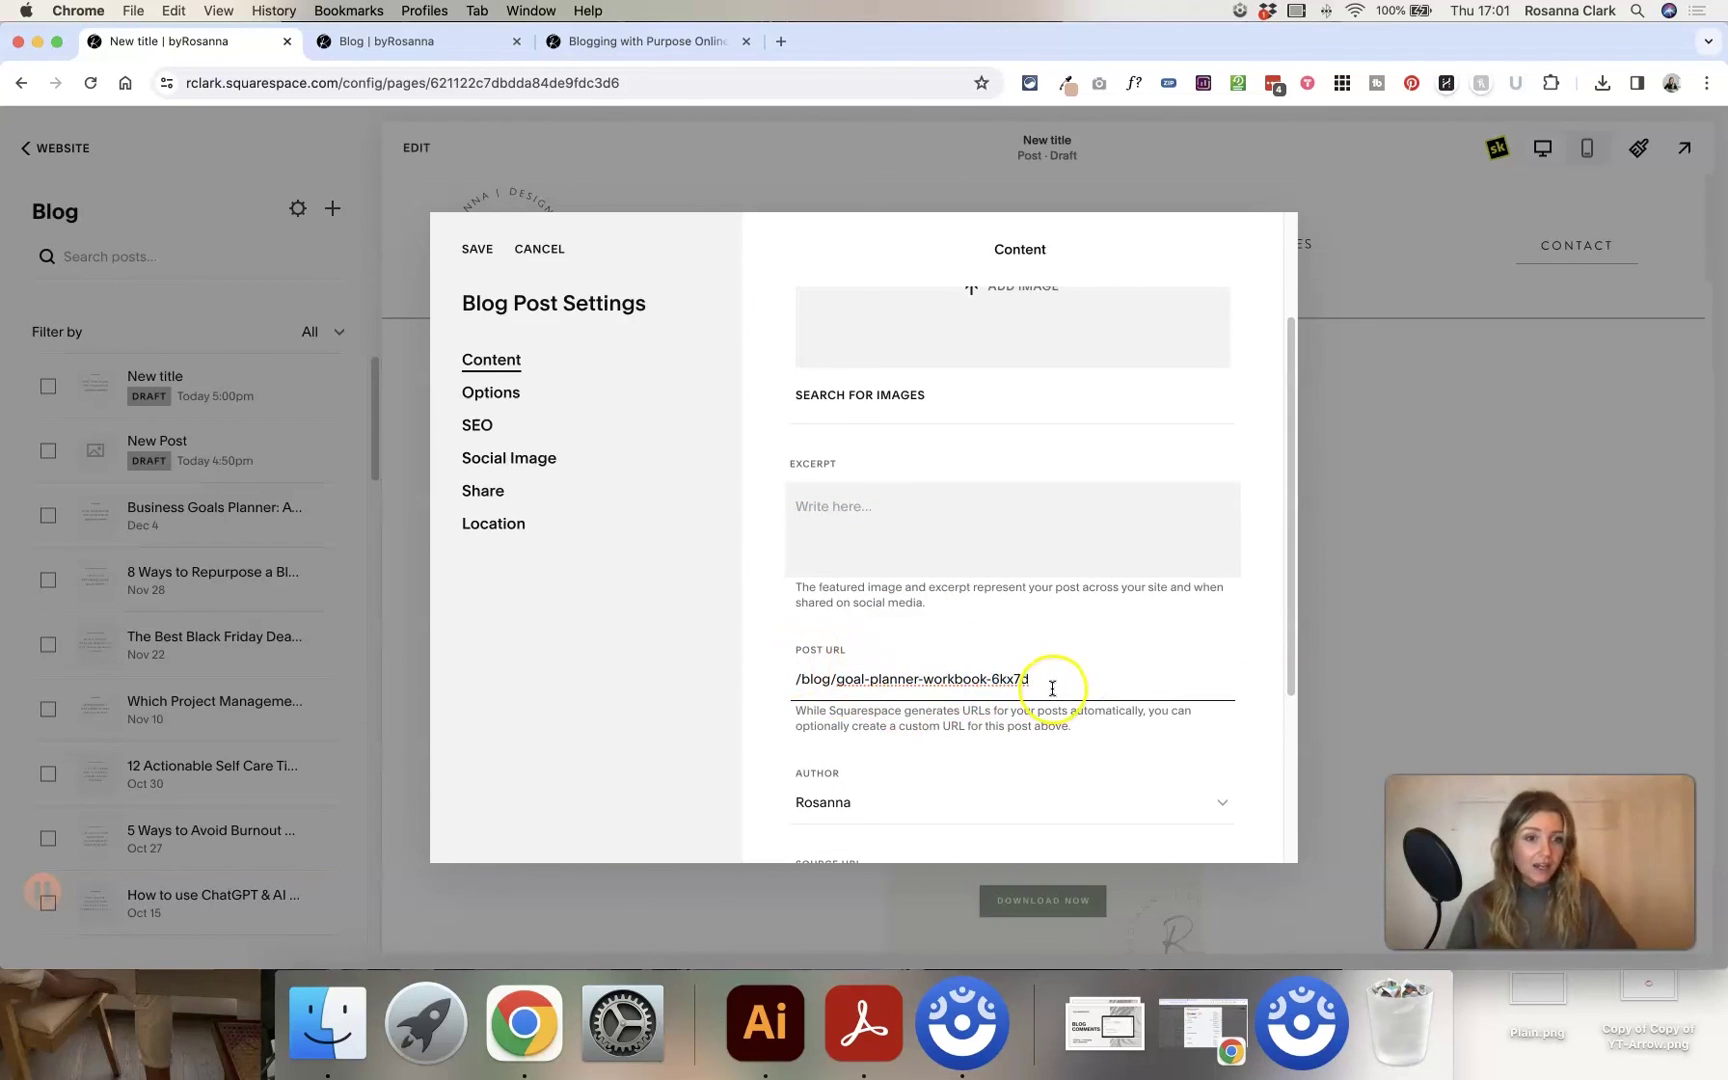
pyautogui.moveTo(1034, 683); pyautogui.dragTo(877, 679)
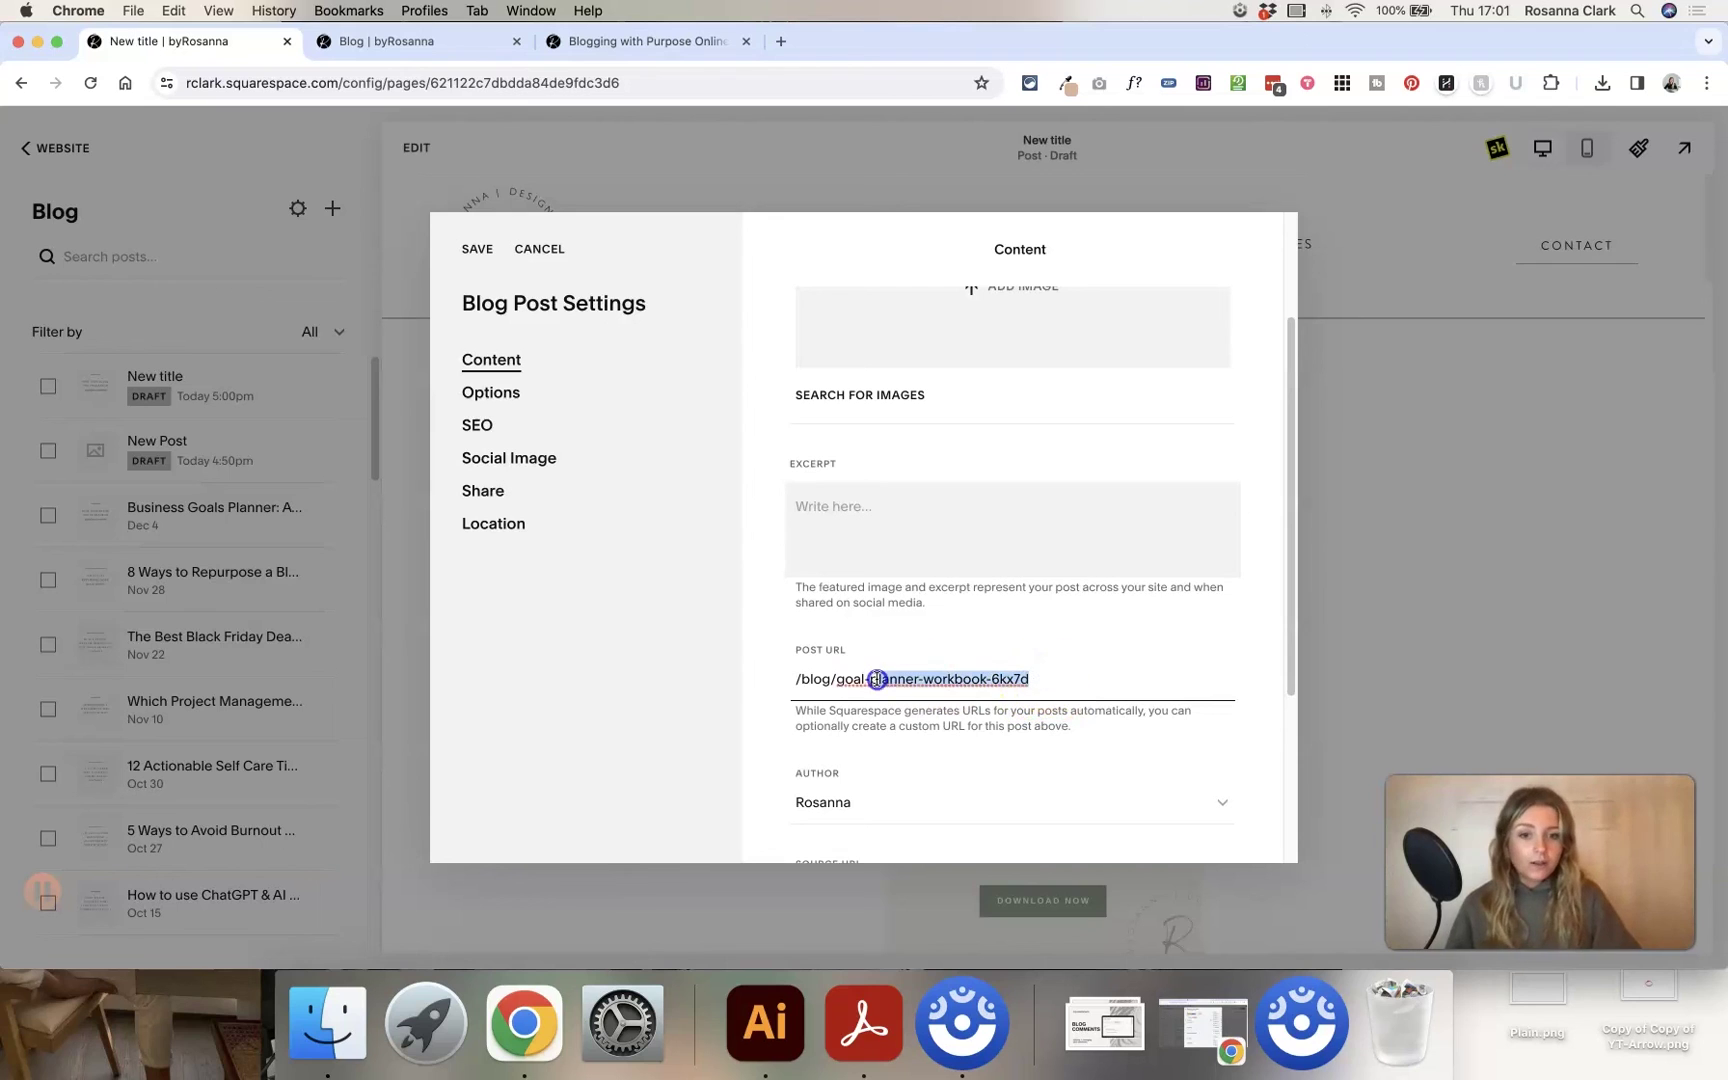
pyautogui.write('new-title')
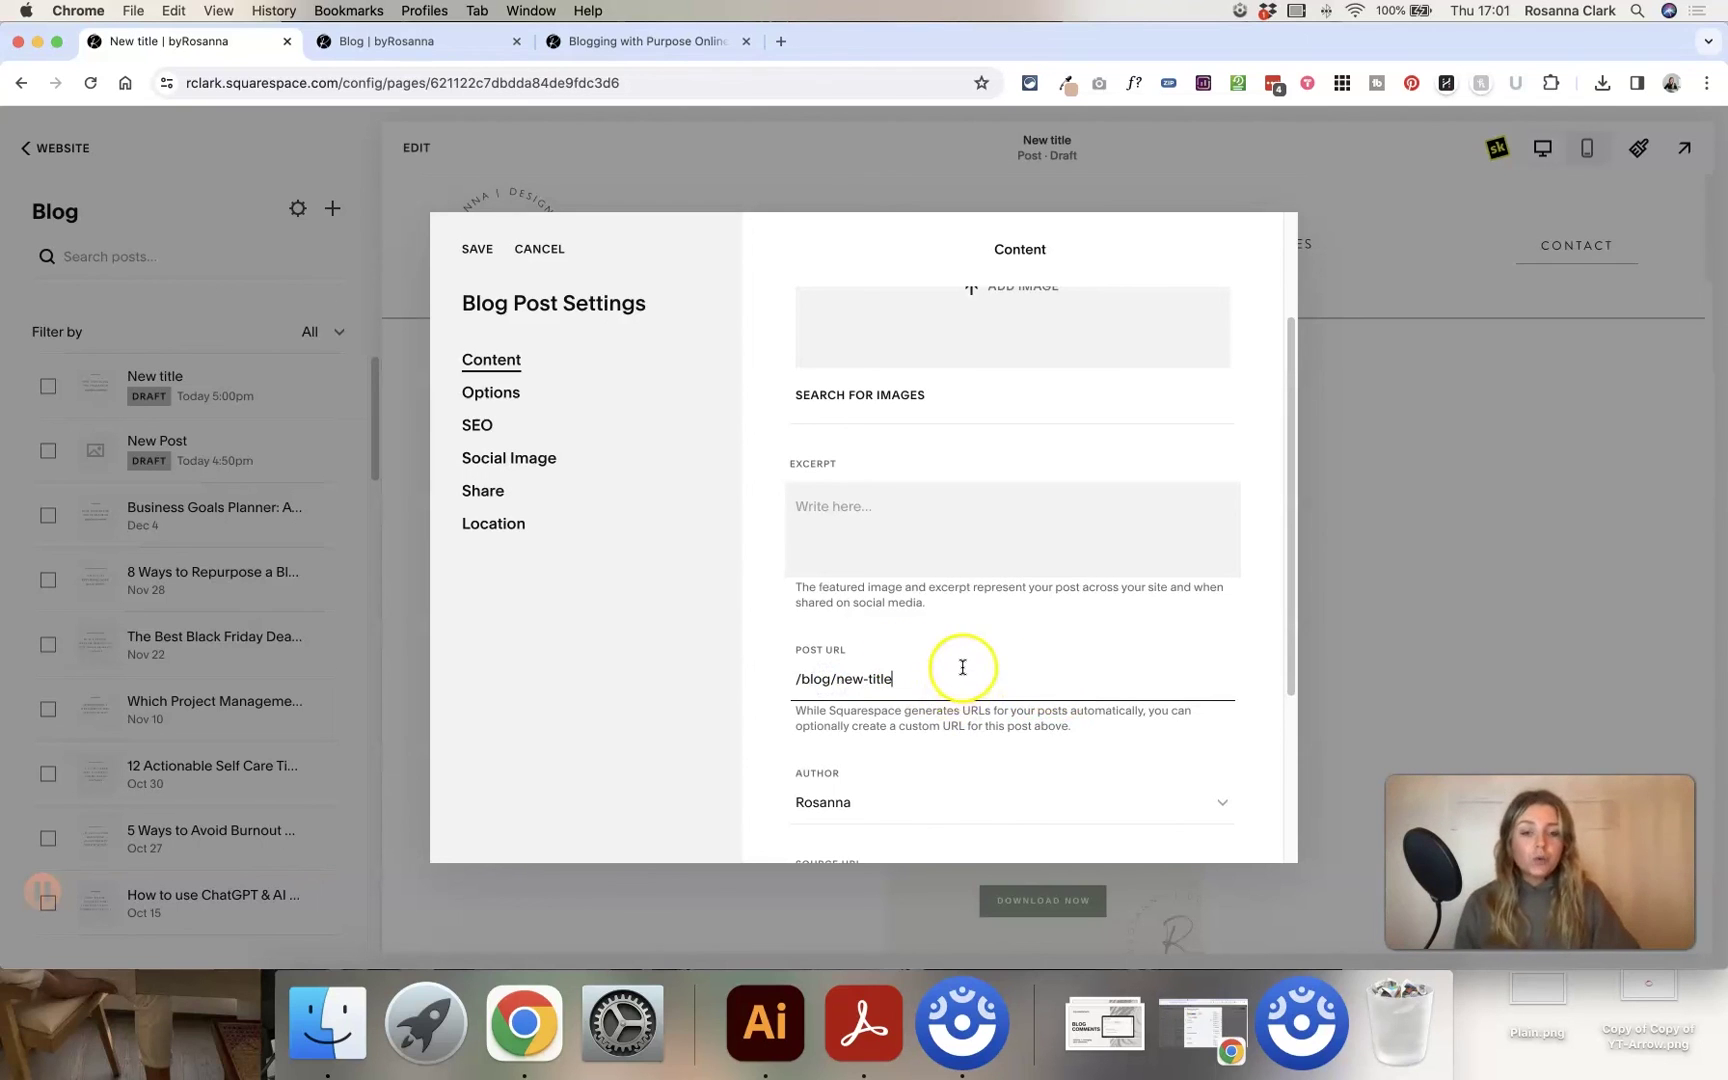
pyautogui.scroll(3, 960, 670)
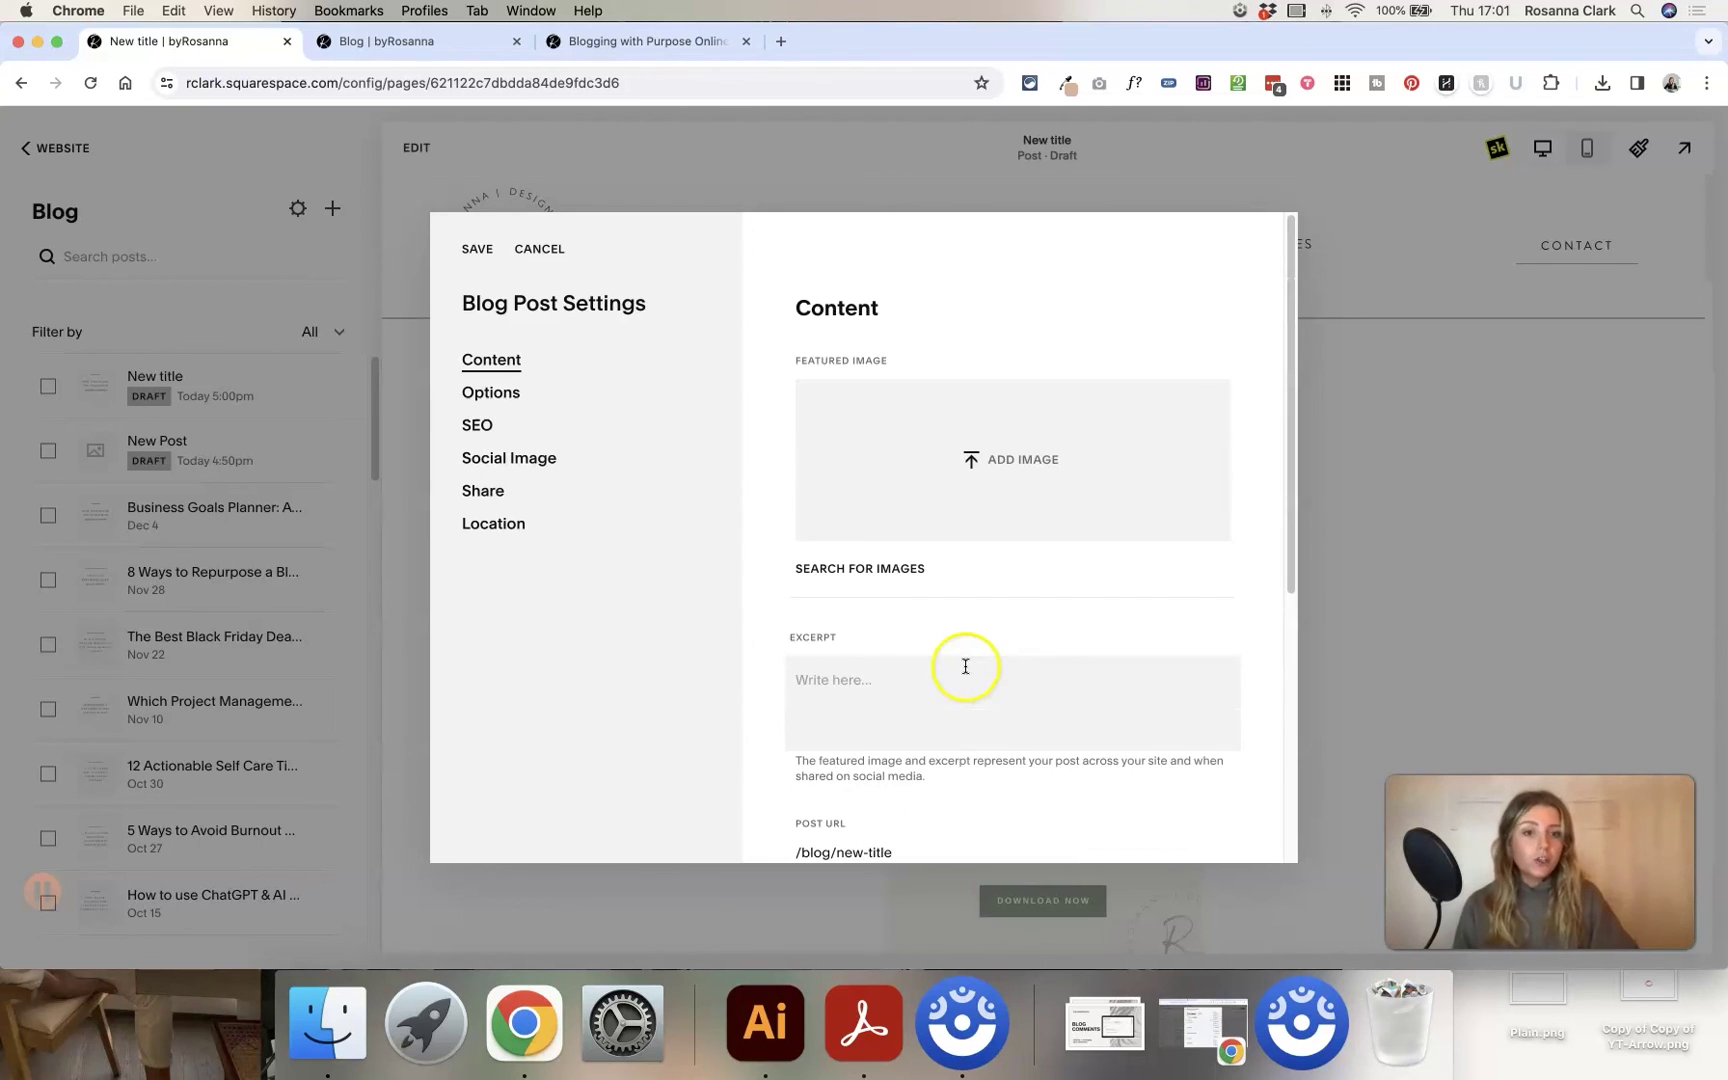
pyautogui.scroll(-3, 966, 667)
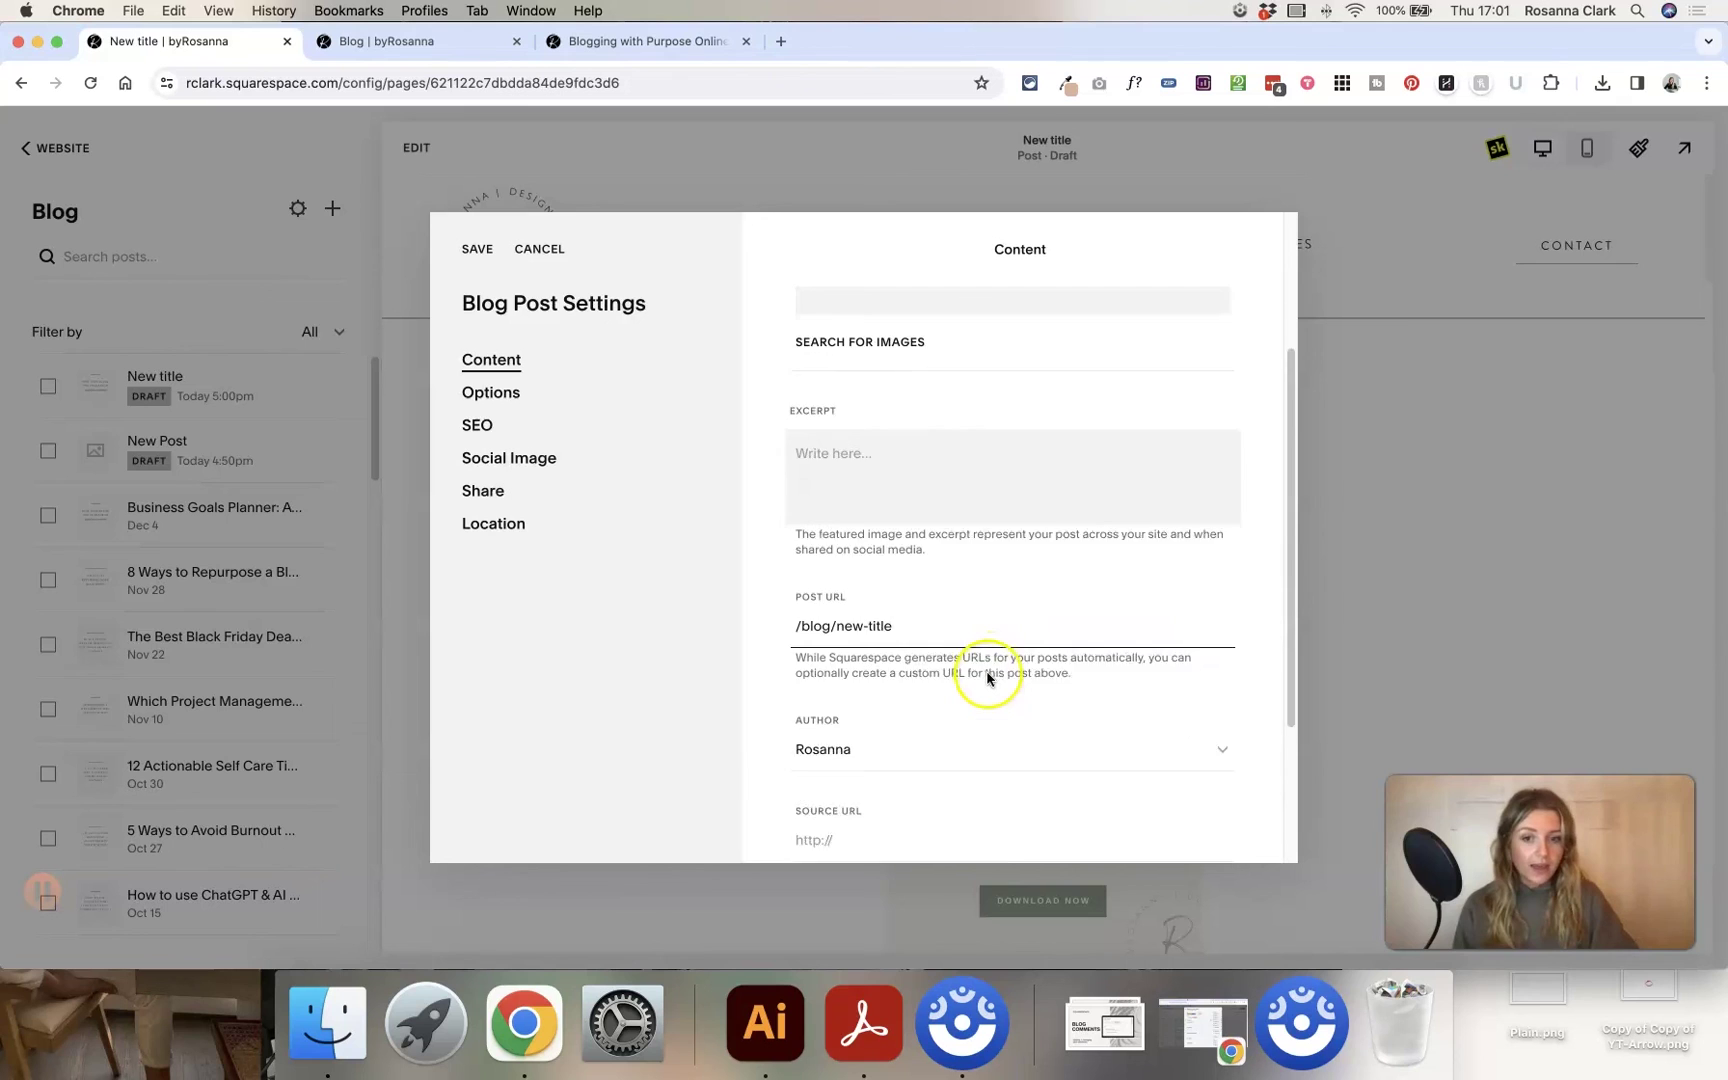
pyautogui.scroll(3, 982, 670)
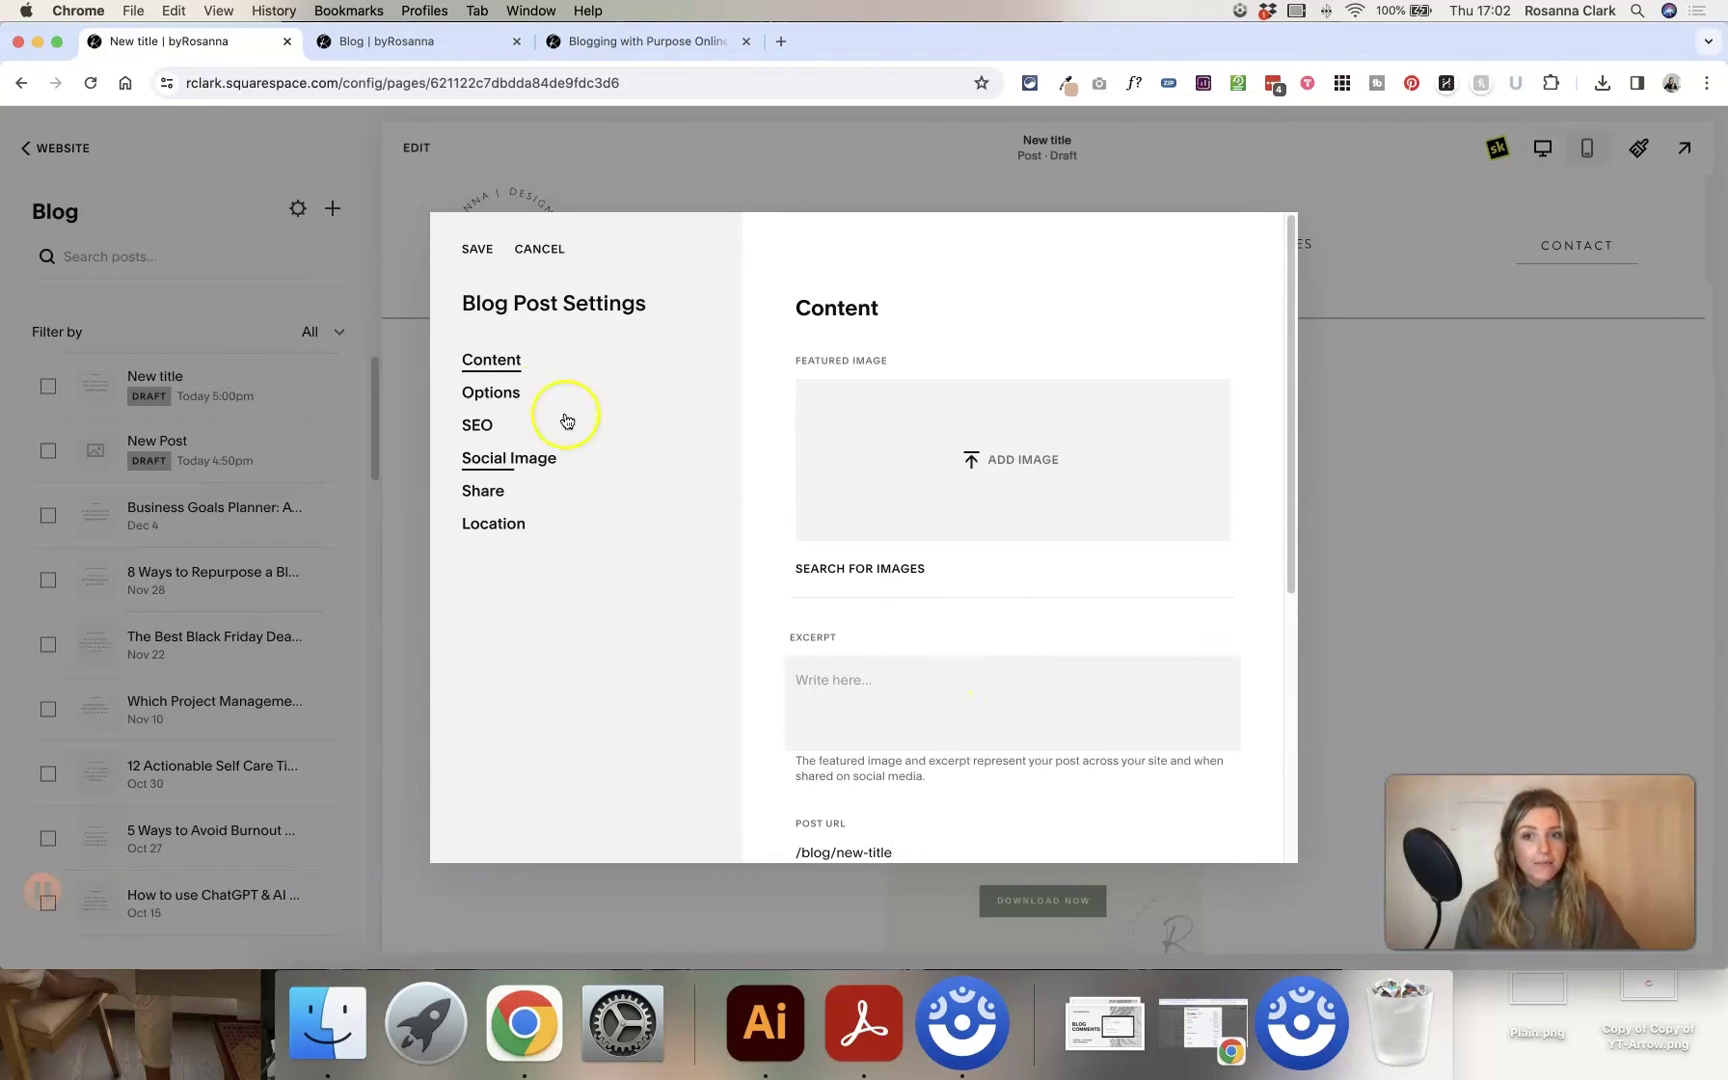
# Remove the post's Business category and add the Blogging category instead
pyautogui.click(476, 430)
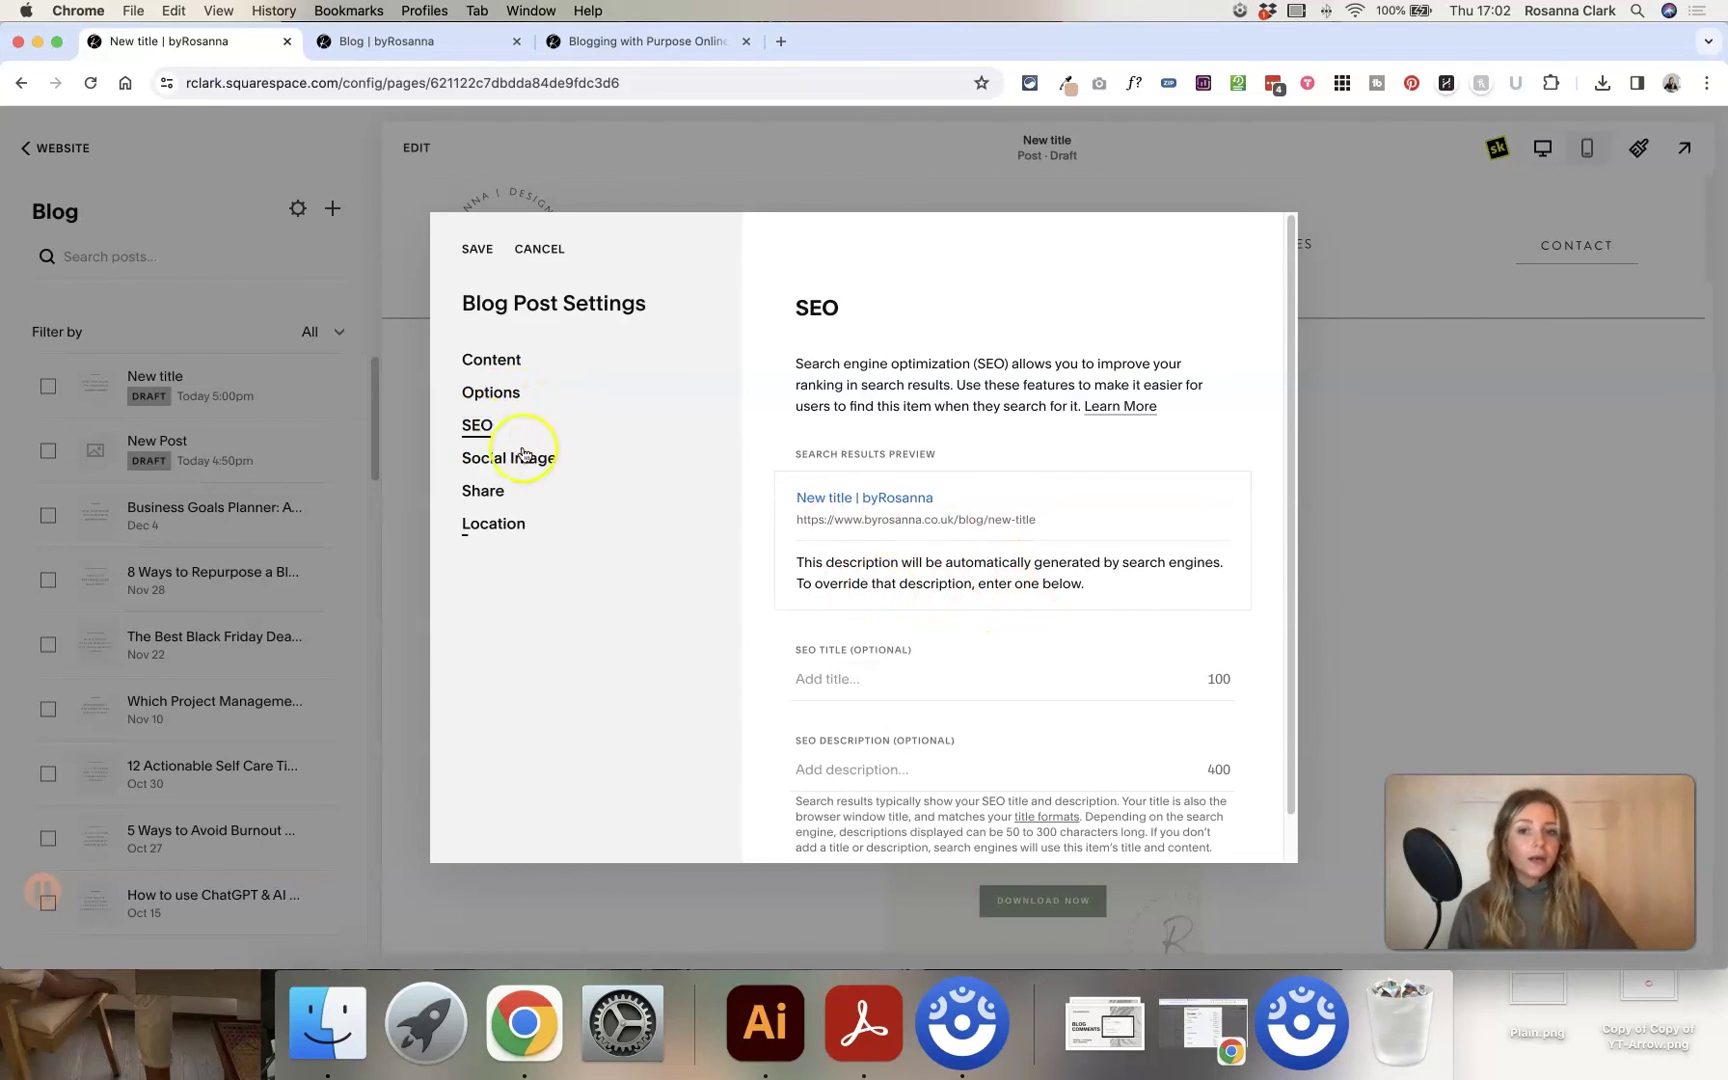
pyautogui.click(491, 396)
pyautogui.click(900, 461)
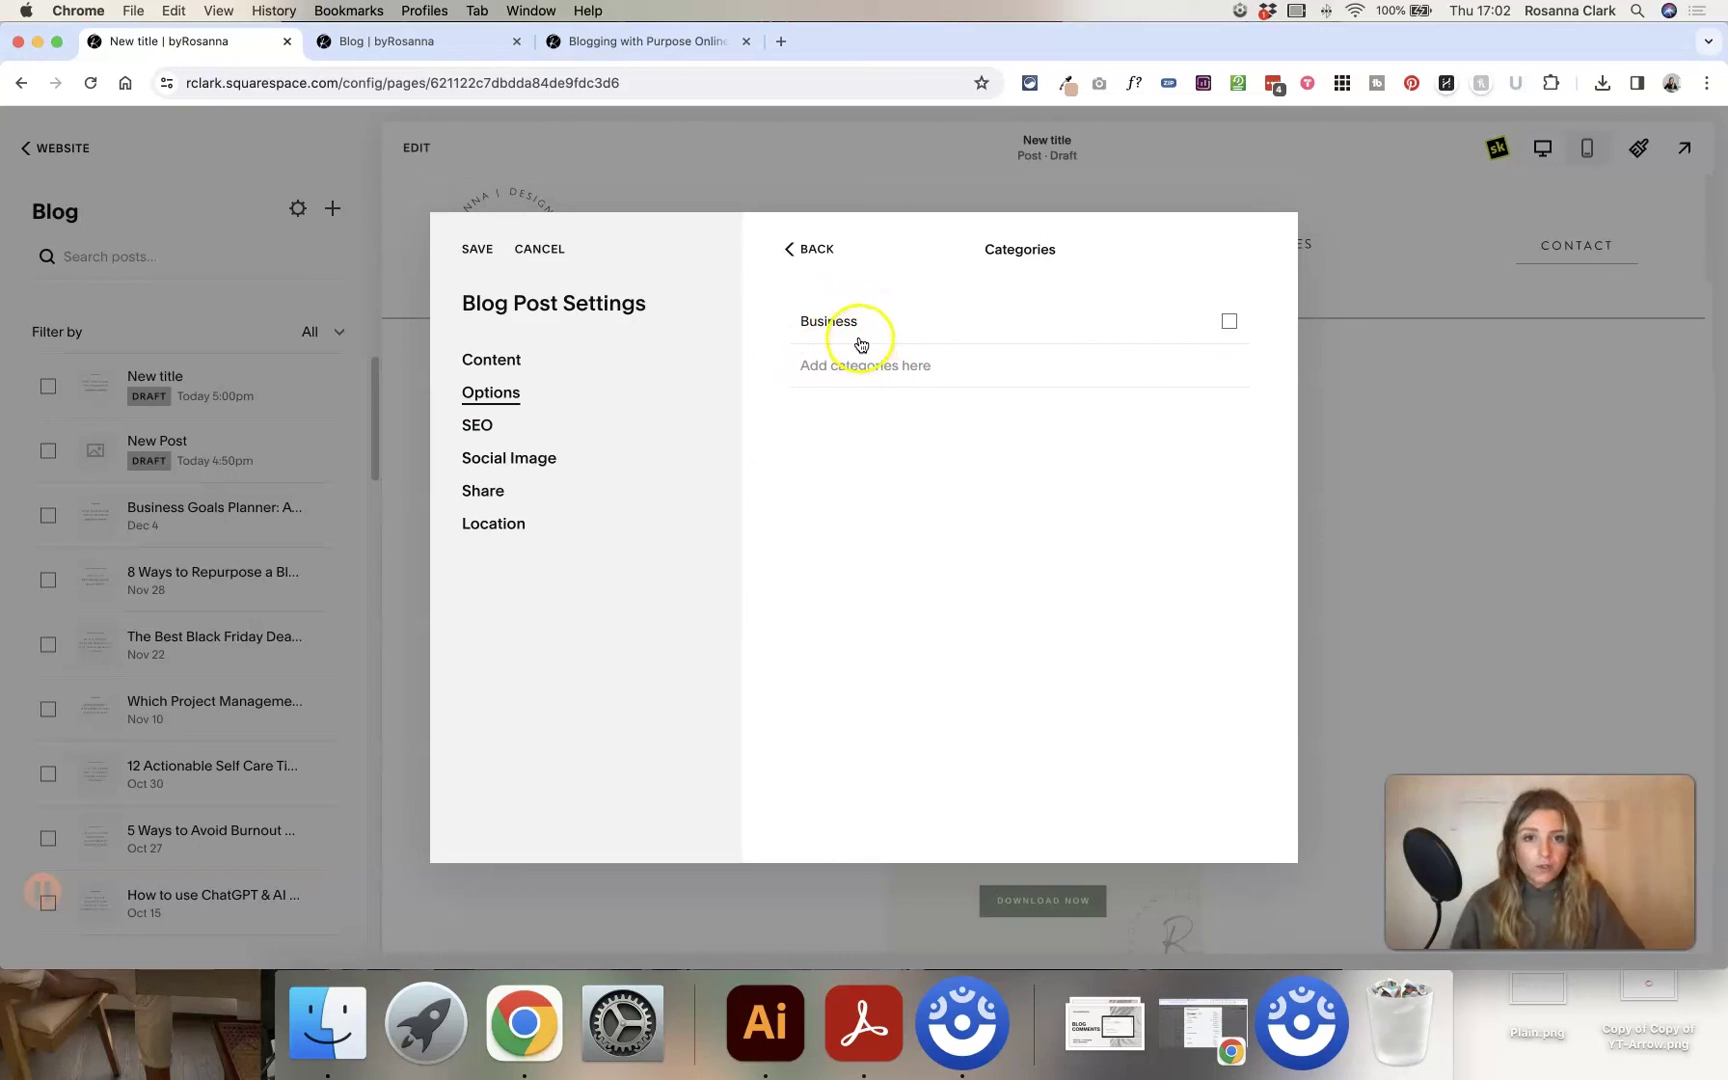
pyautogui.click(1229, 321)
pyautogui.click(816, 407)
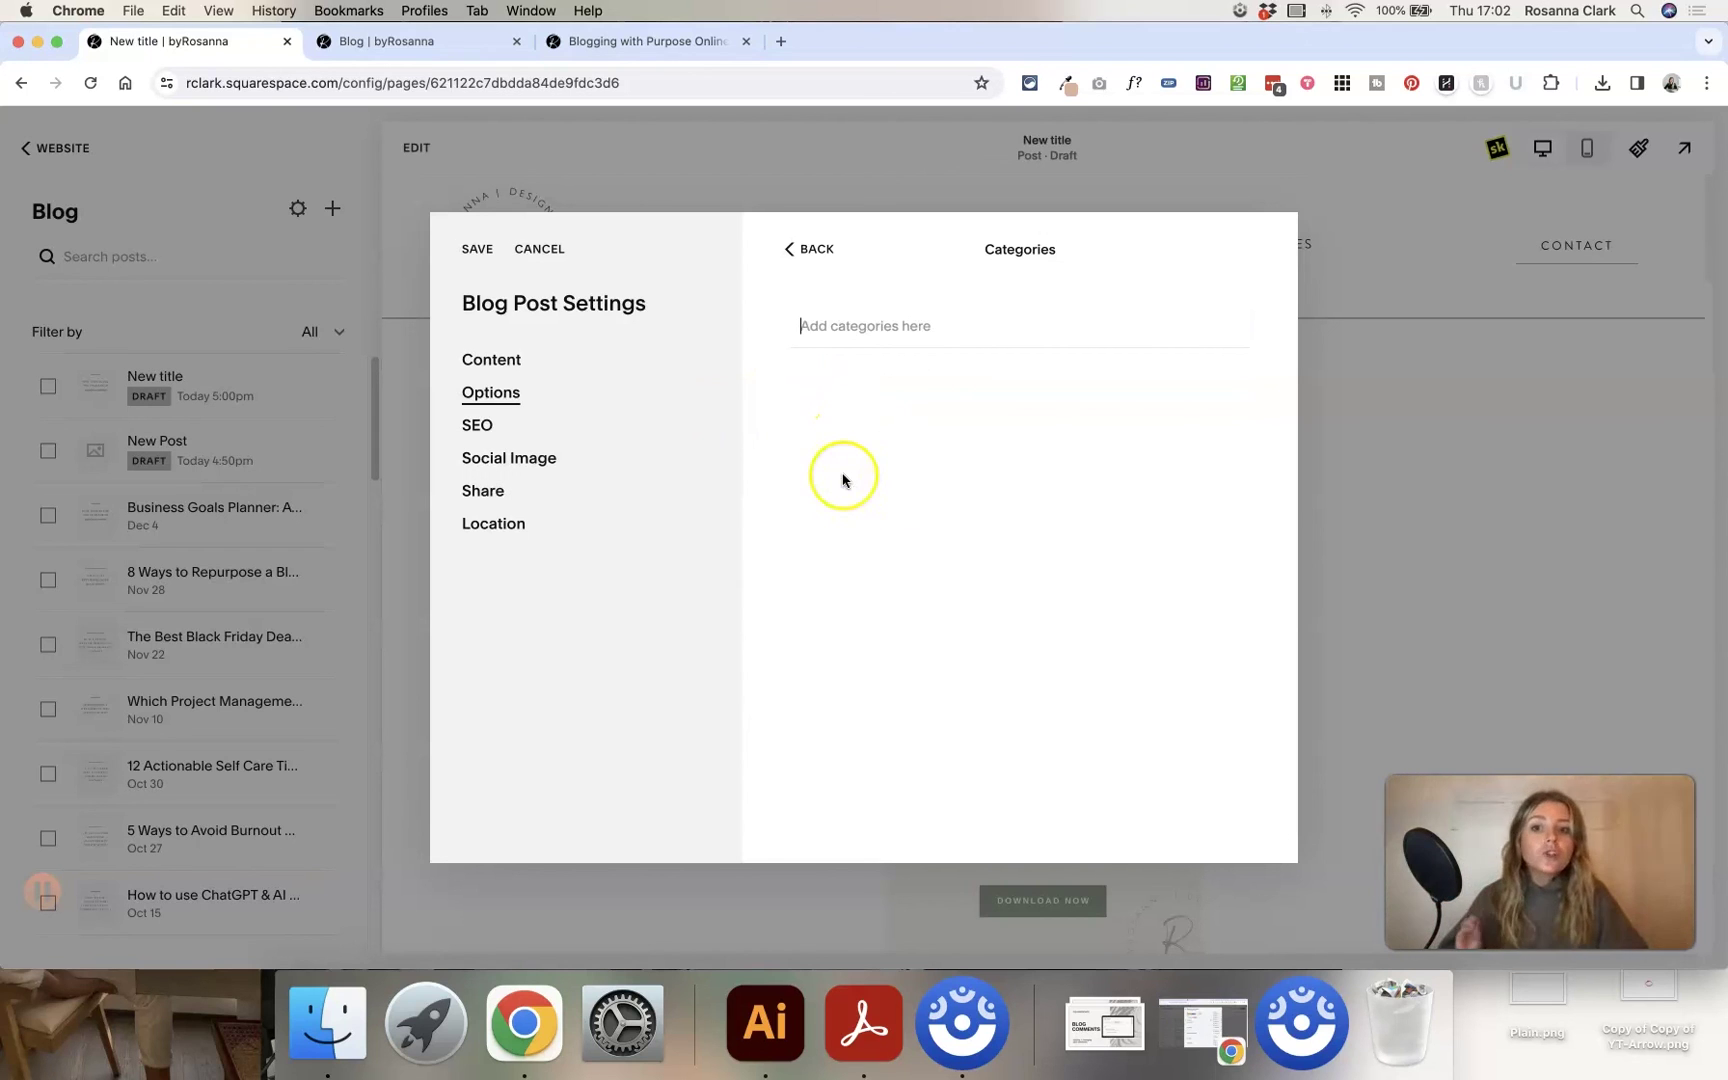
pyautogui.write('Bloggi')
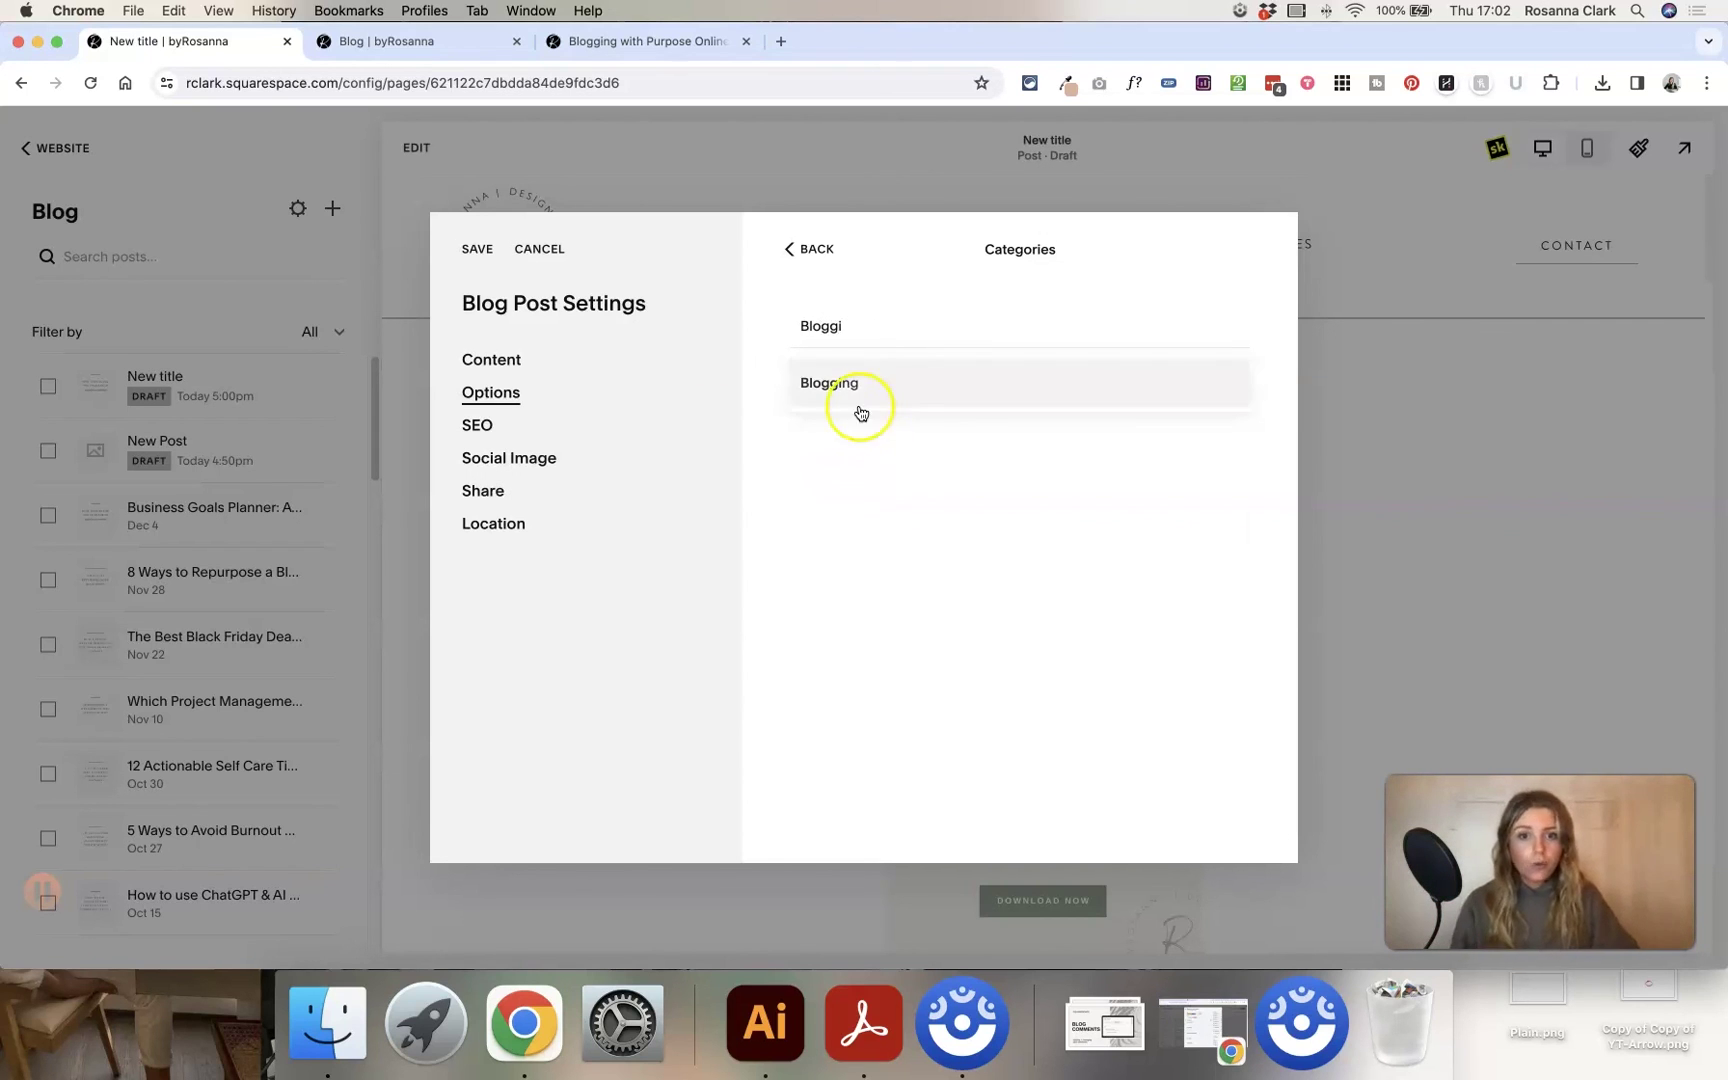
pyautogui.click(863, 394)
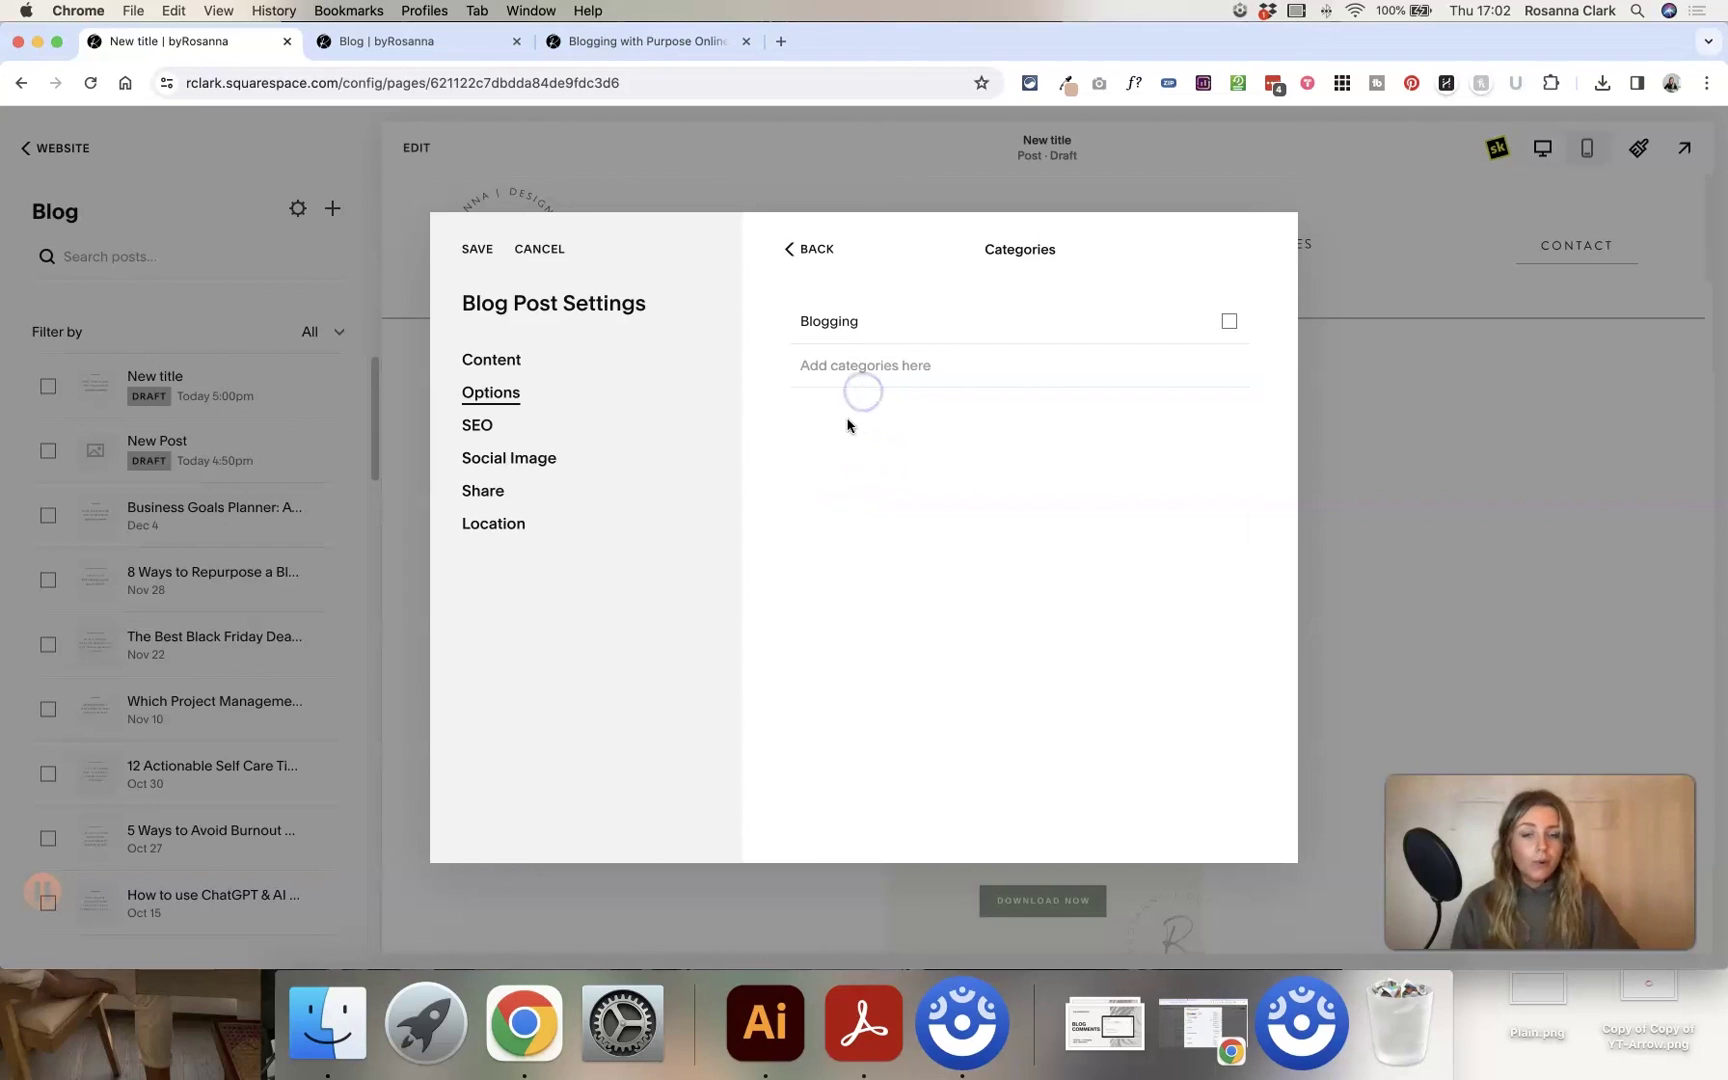
# Save the post settings, then review the New title post's Published status and cancel
pyautogui.click(477, 250)
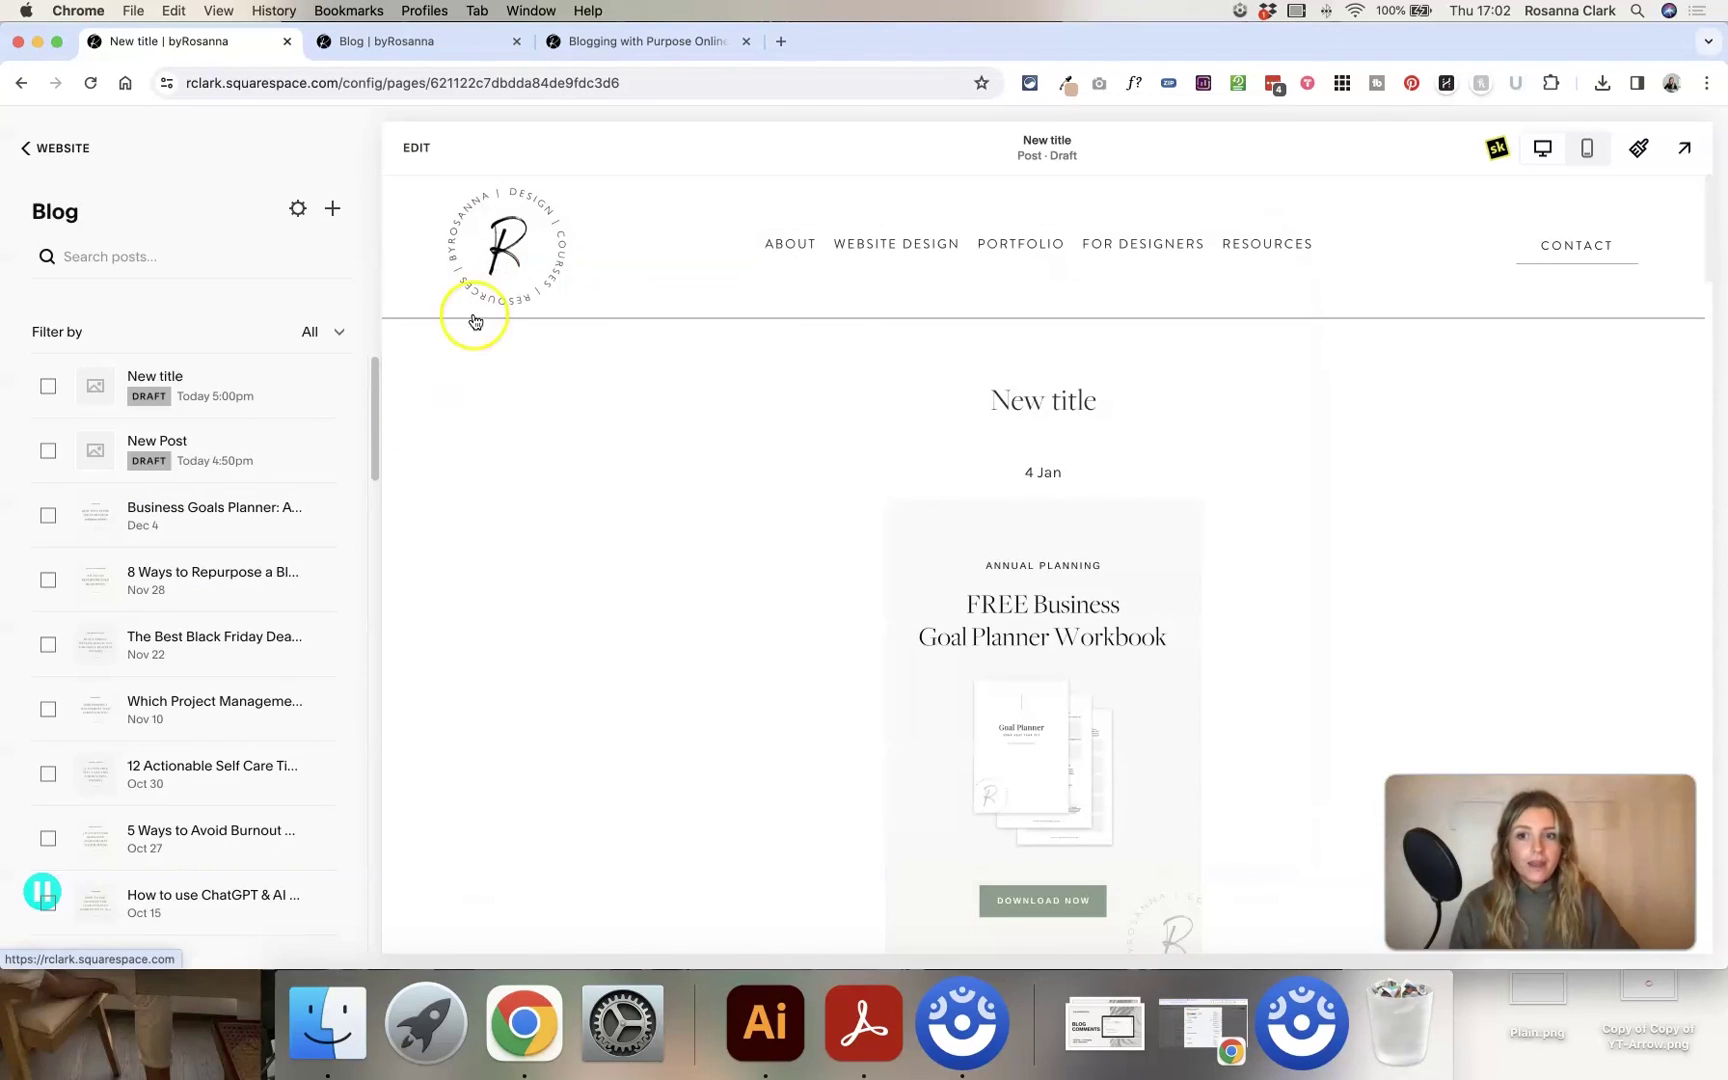
pyautogui.moveTo(351, 390)
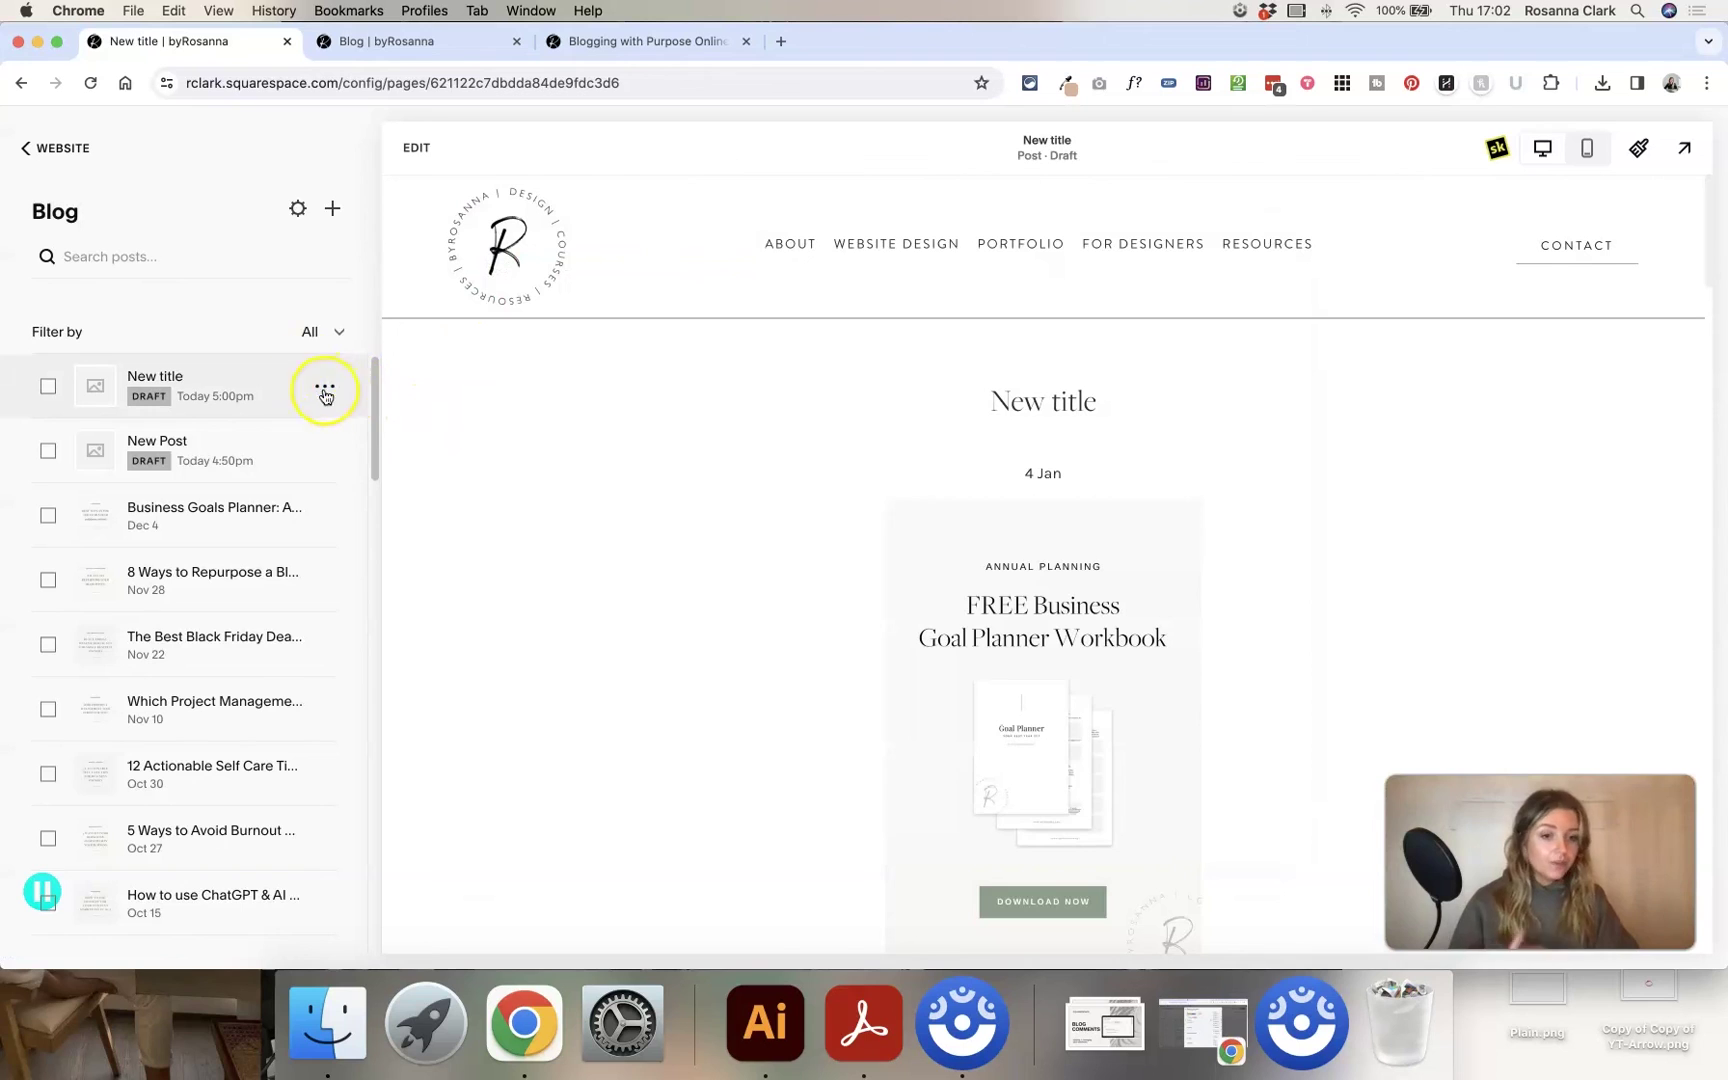
pyautogui.click(330, 390)
pyautogui.click(316, 428)
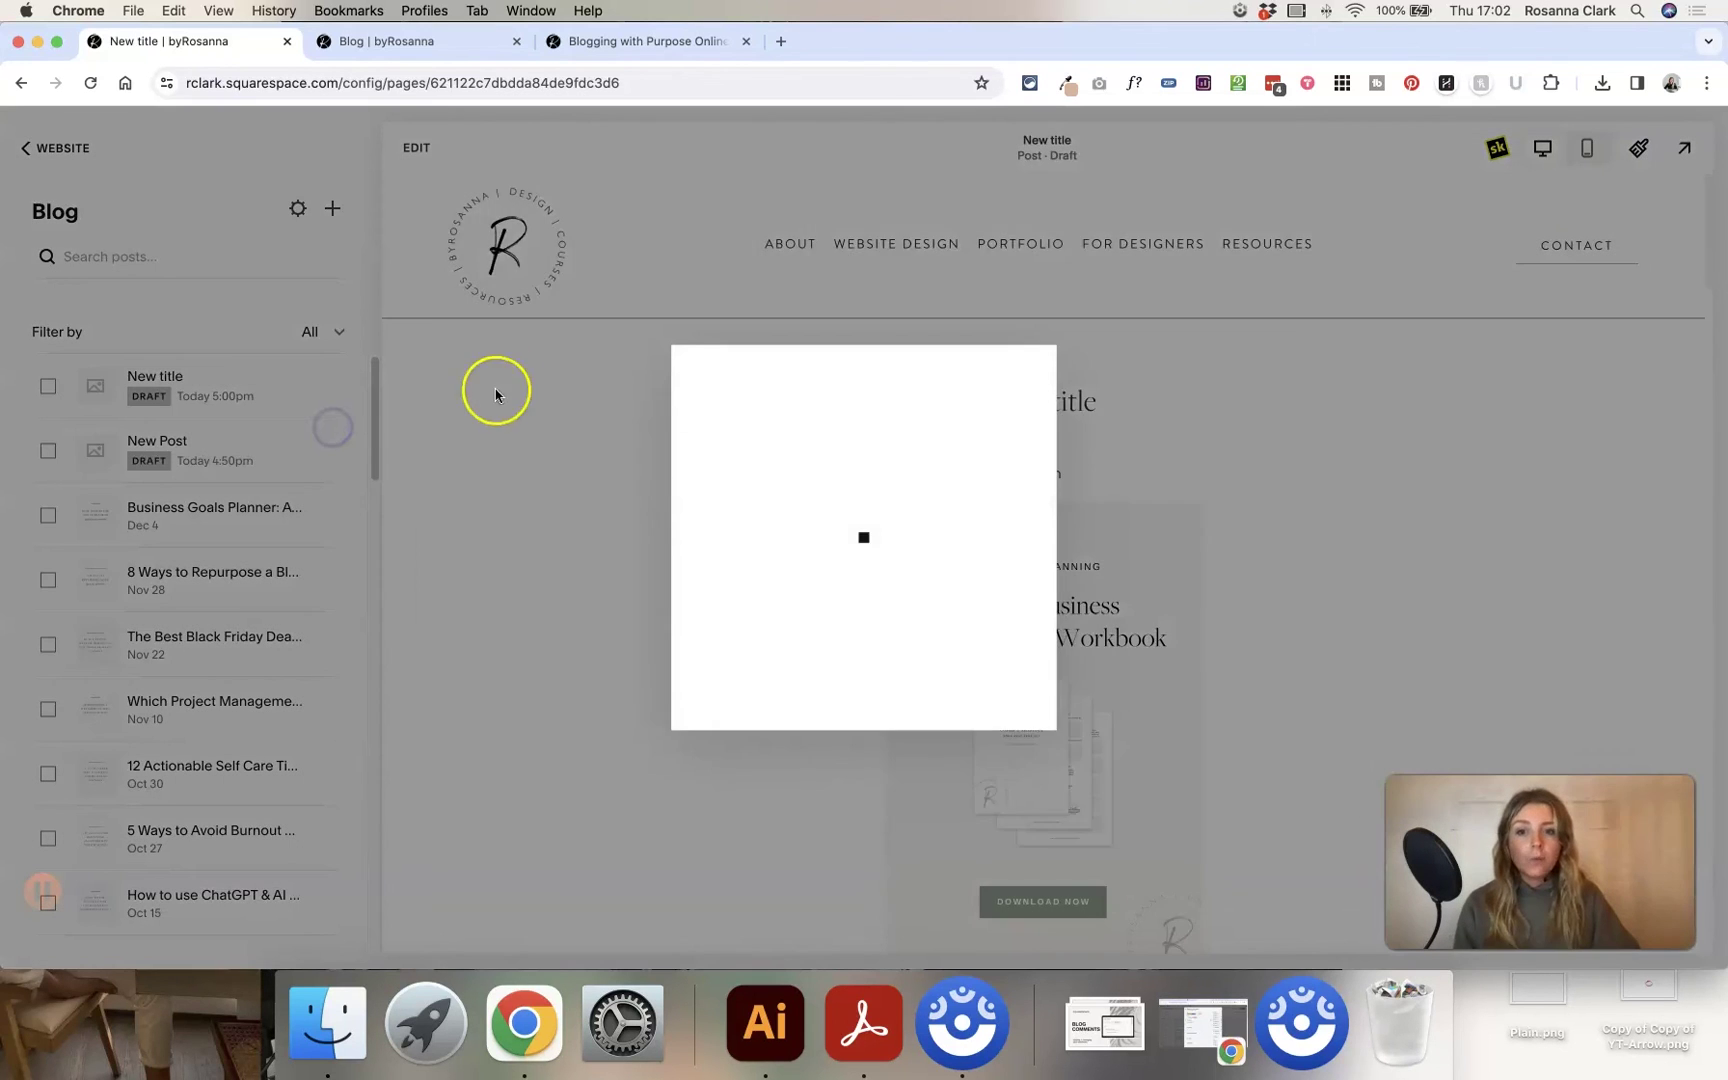
pyautogui.click(498, 394)
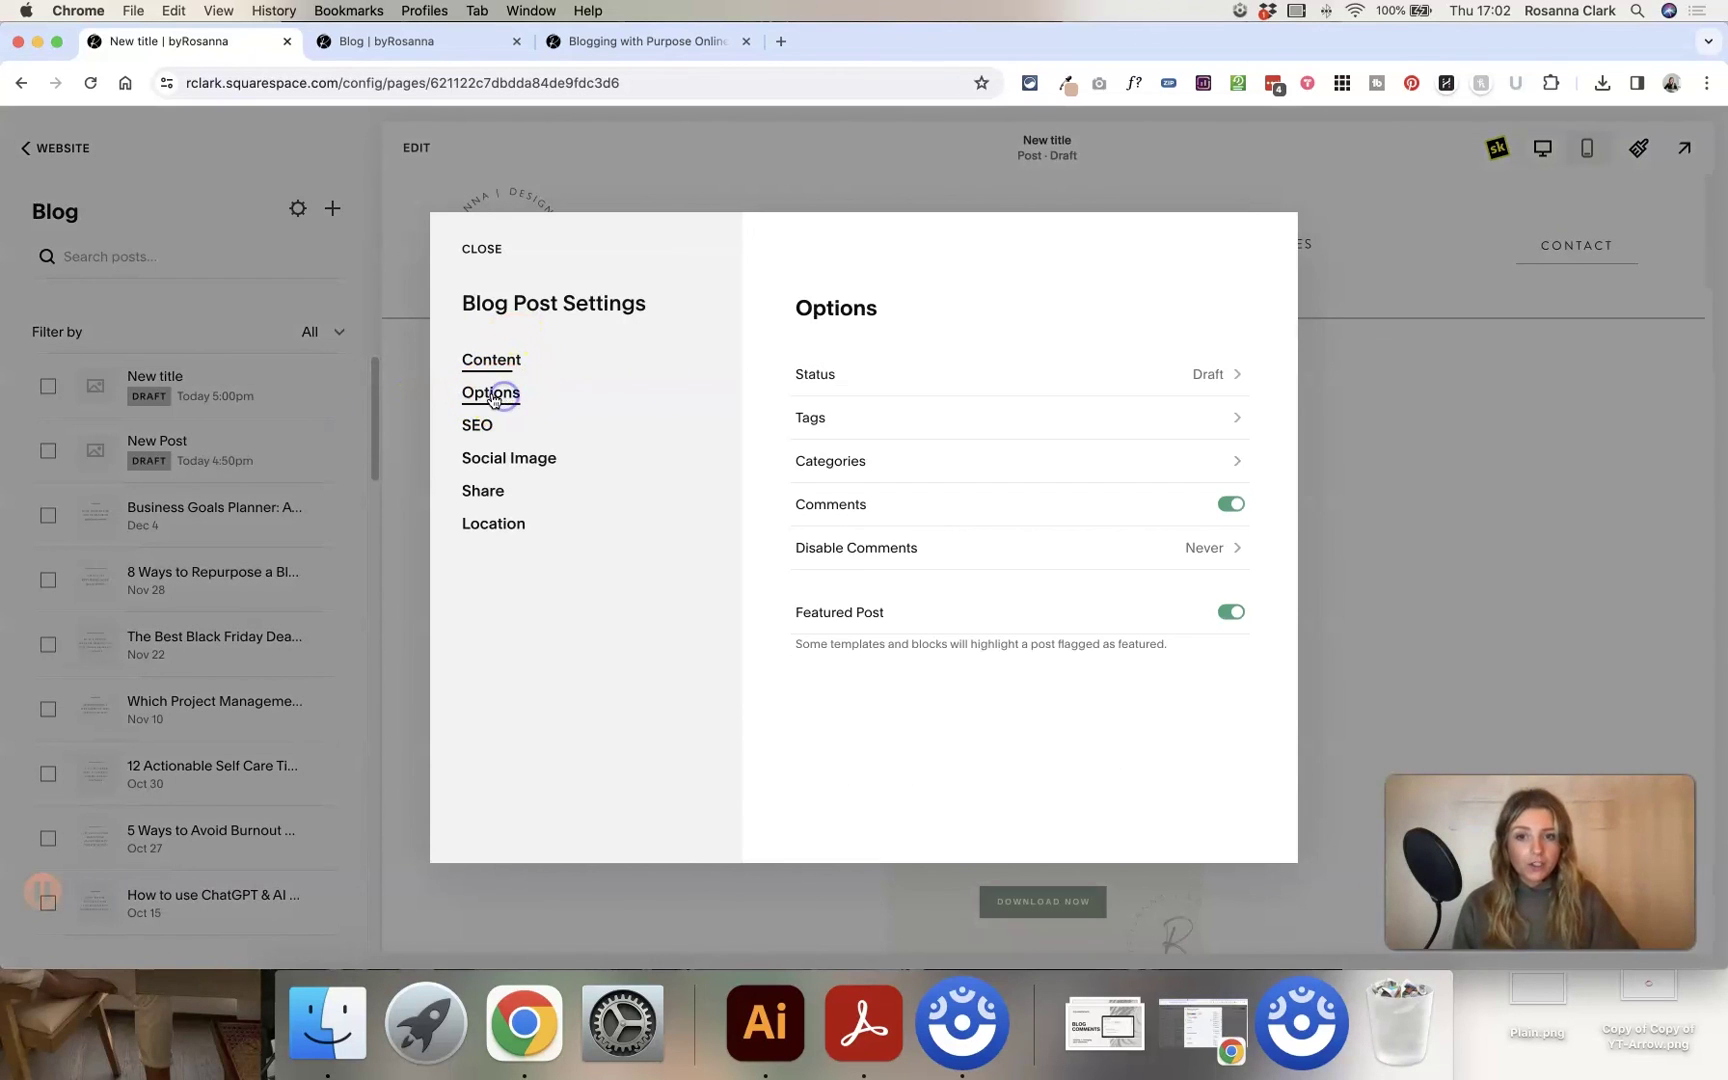
pyautogui.click(871, 378)
pyautogui.click(1220, 476)
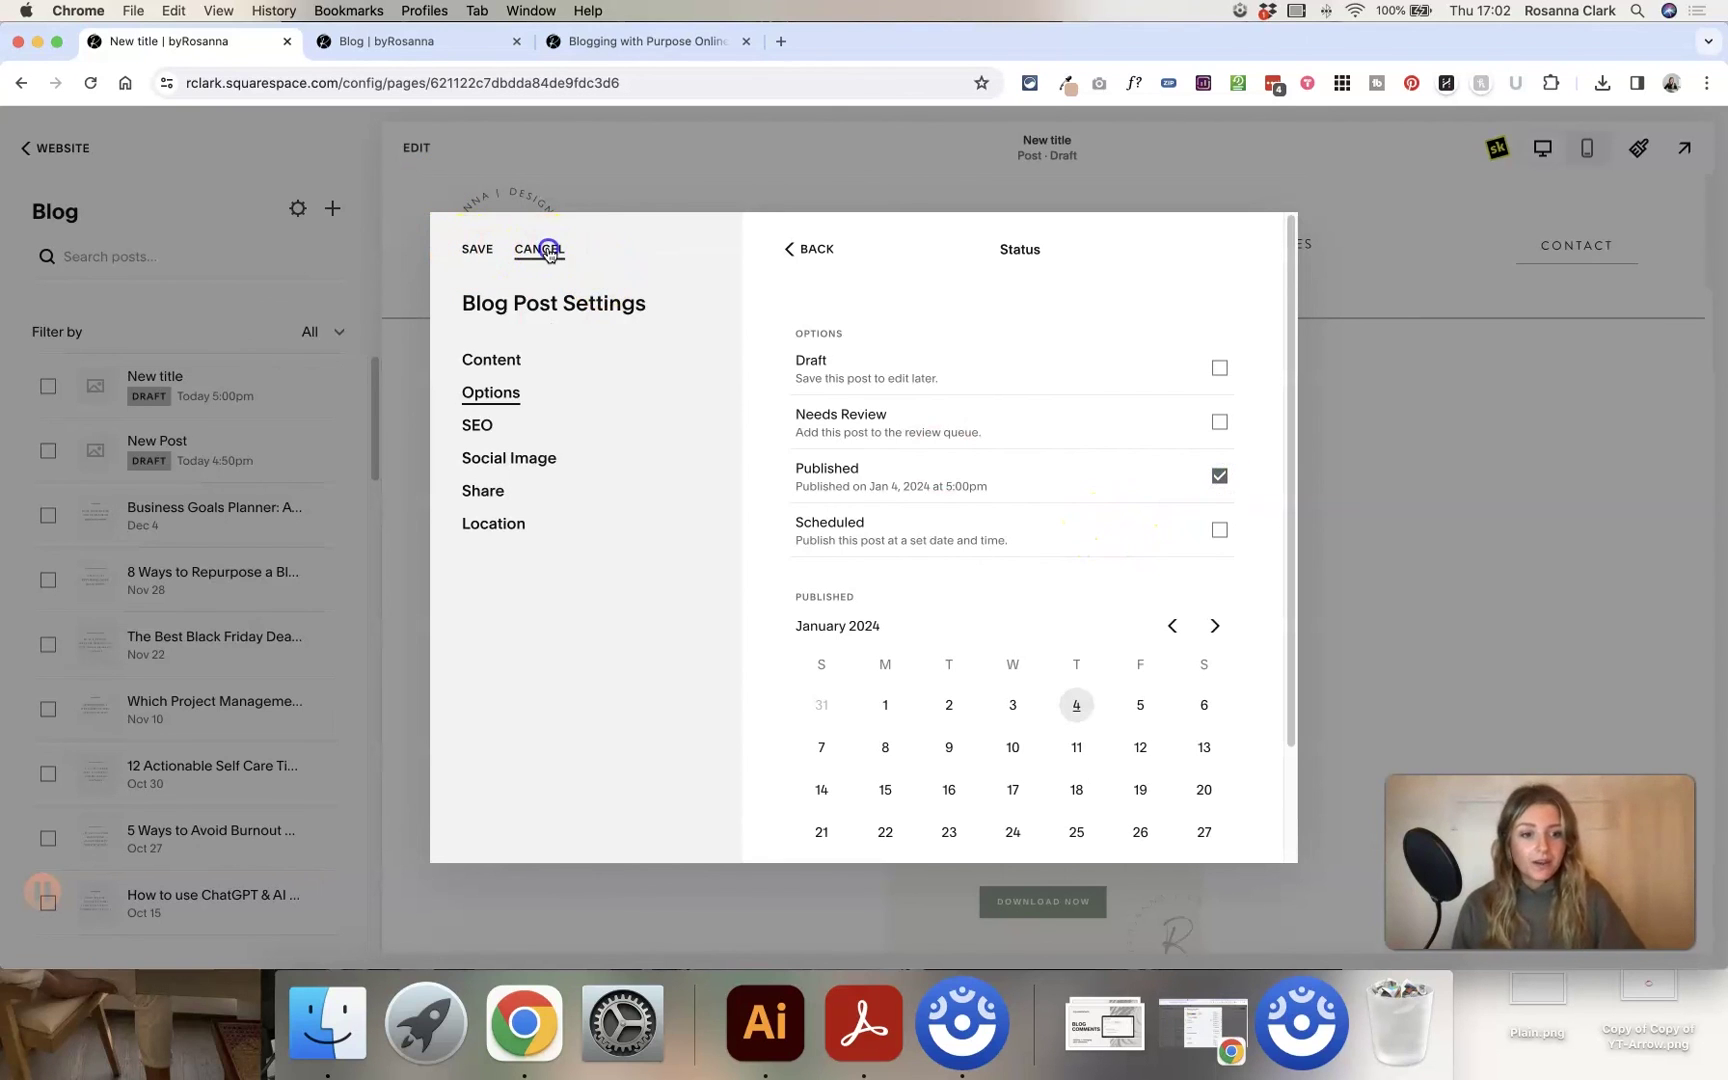
pyautogui.click(548, 254)
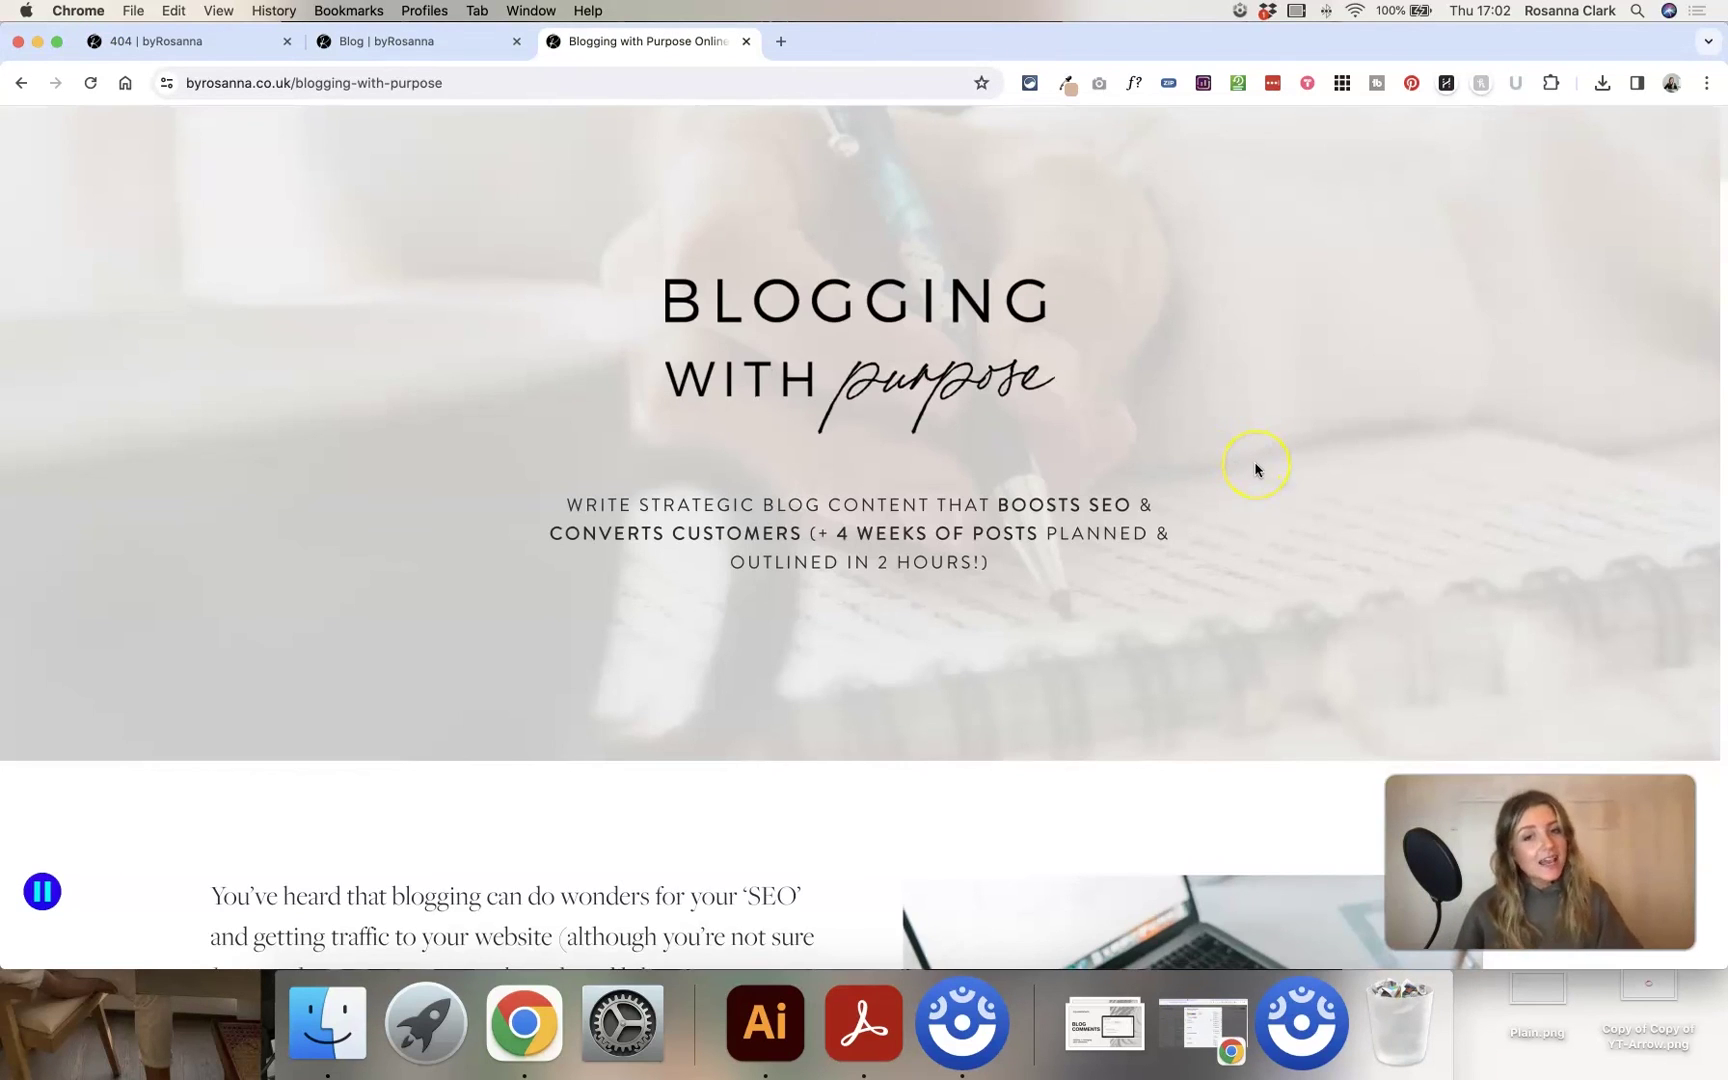
pyautogui.scroll(-5, 1256, 469)
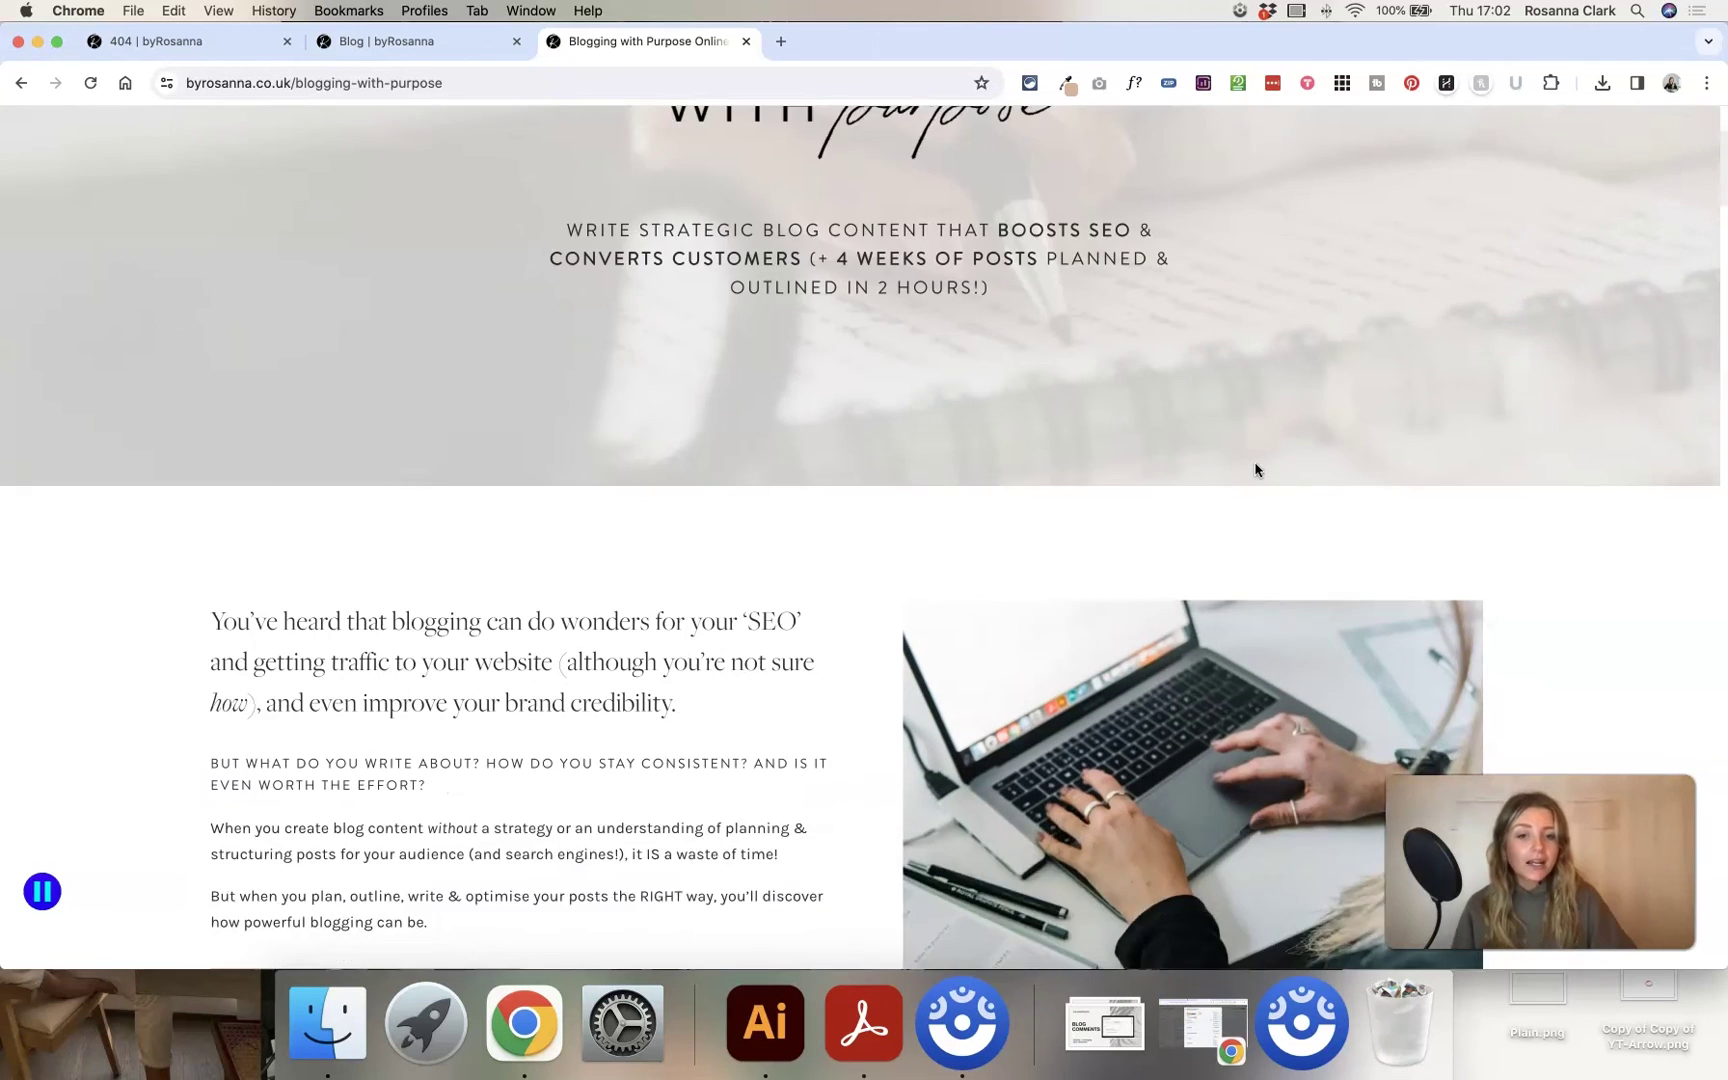
pyautogui.scroll(-15, 1256, 470)
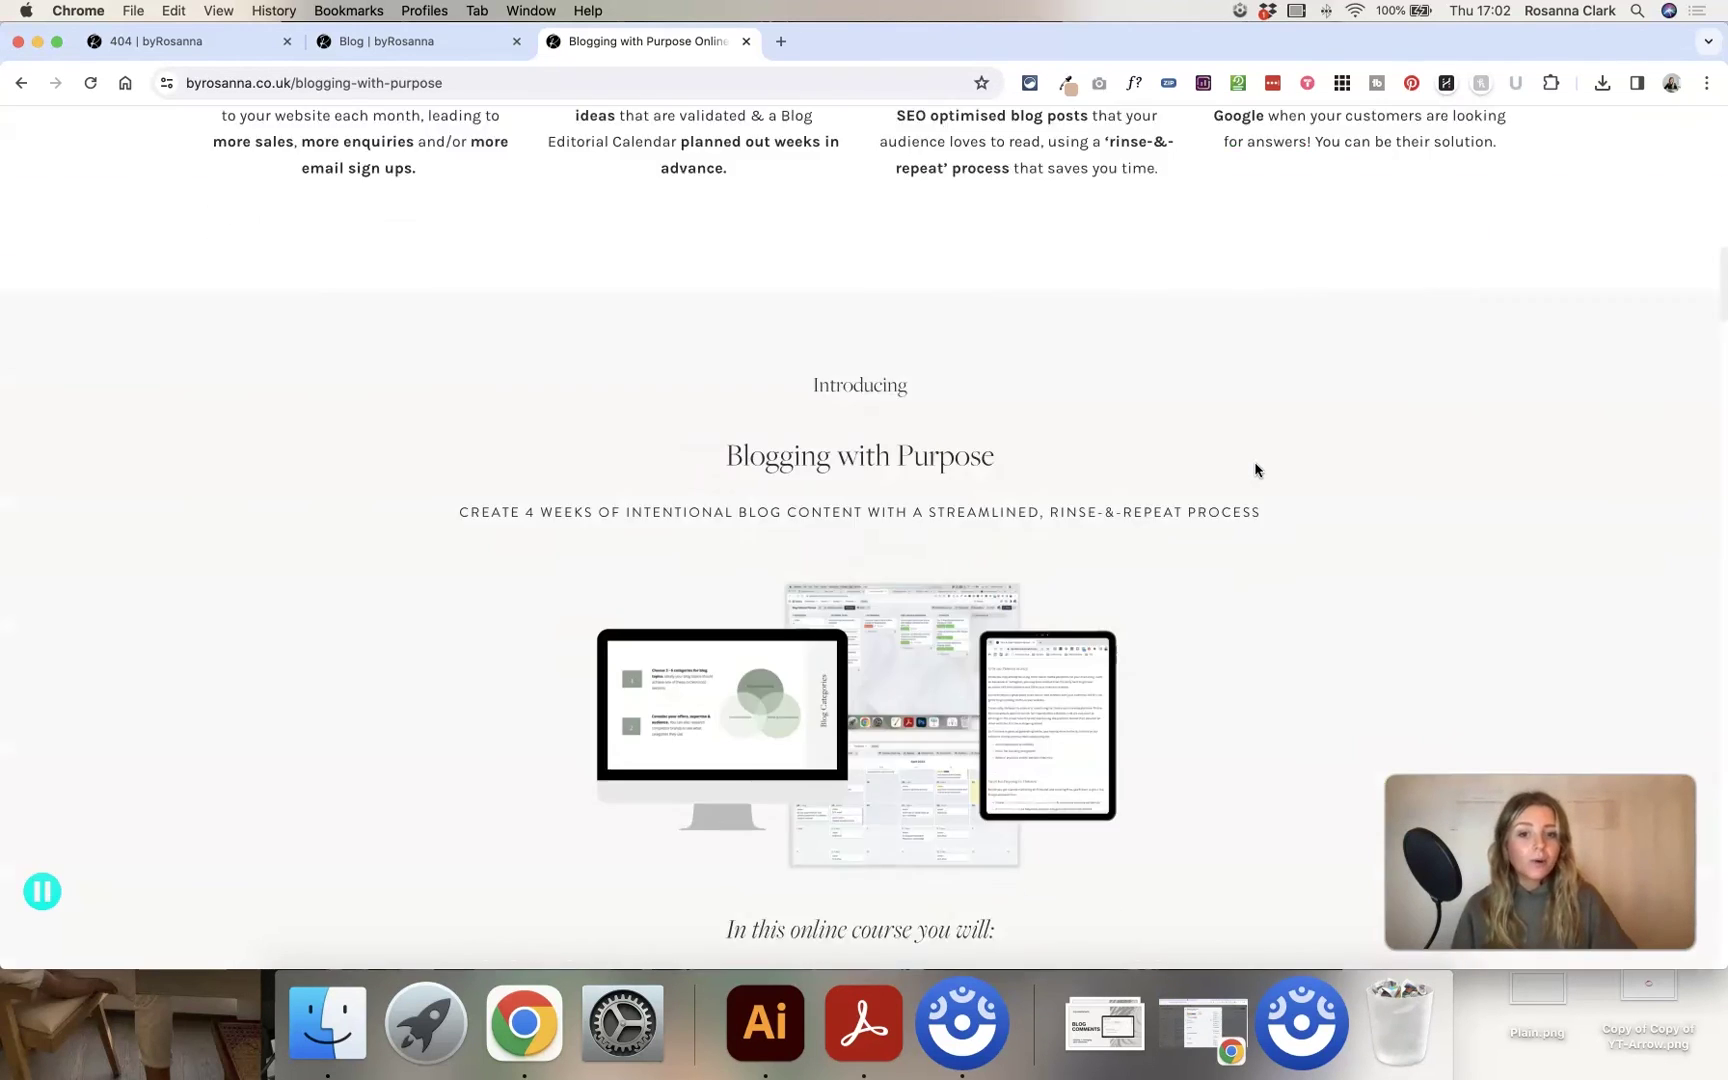
pyautogui.scroll(-8, 1256, 470)
pyautogui.scroll(20, 1254, 467)
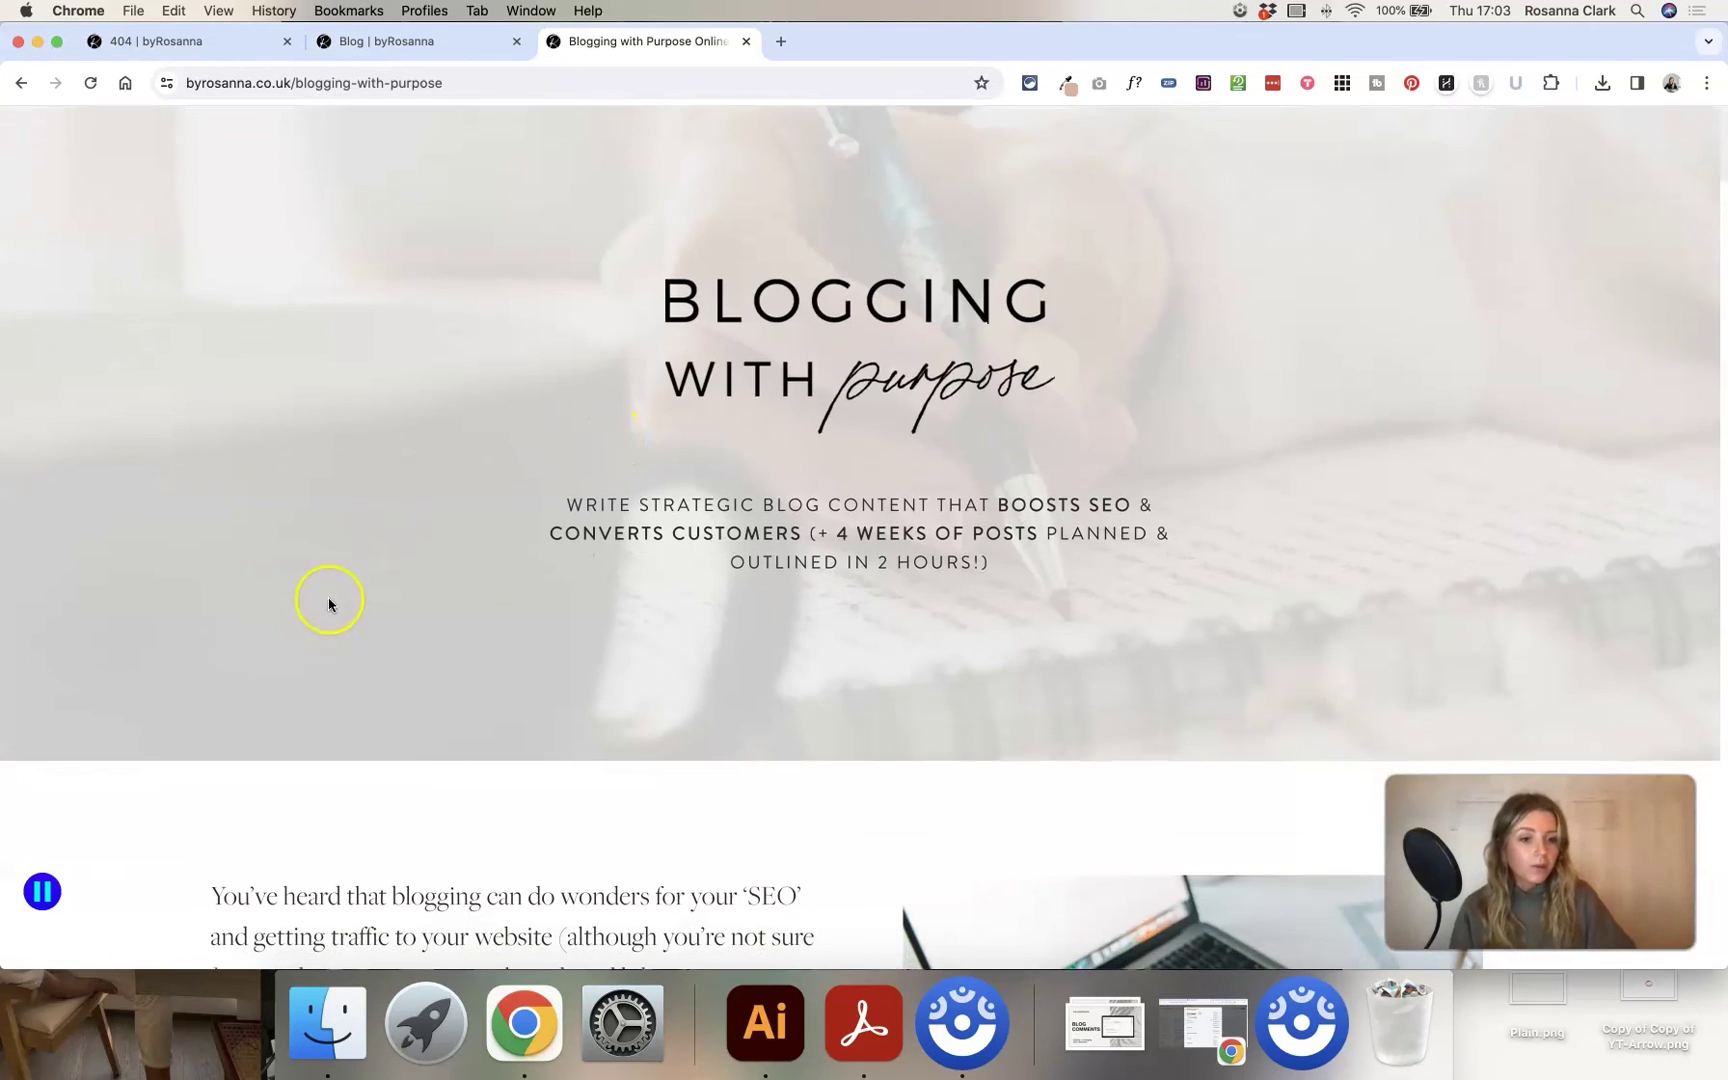